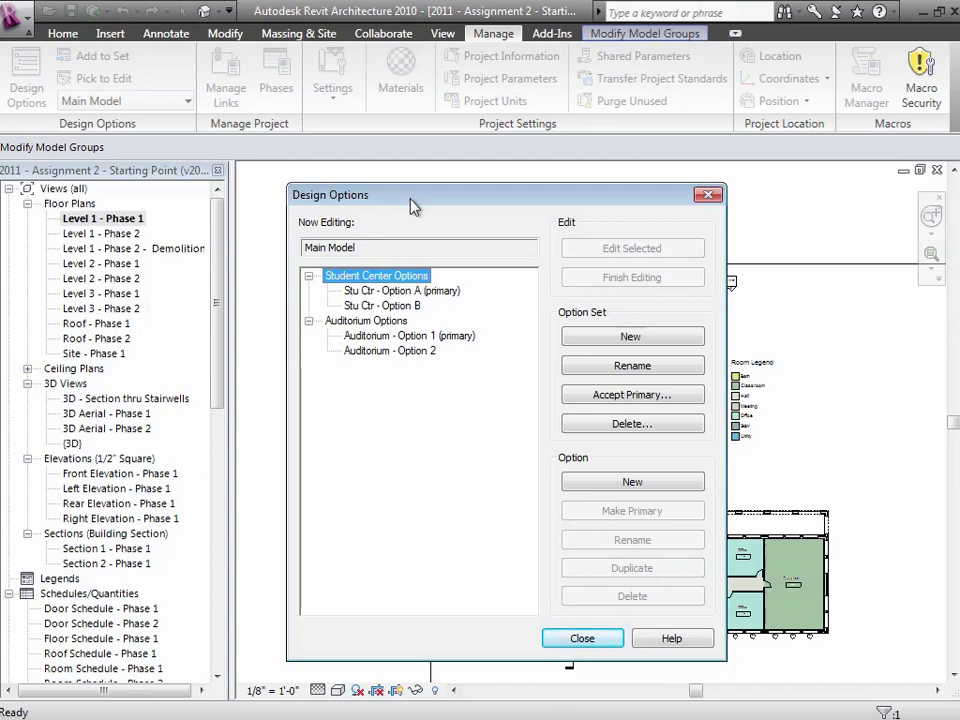
key(ctrl+Left)
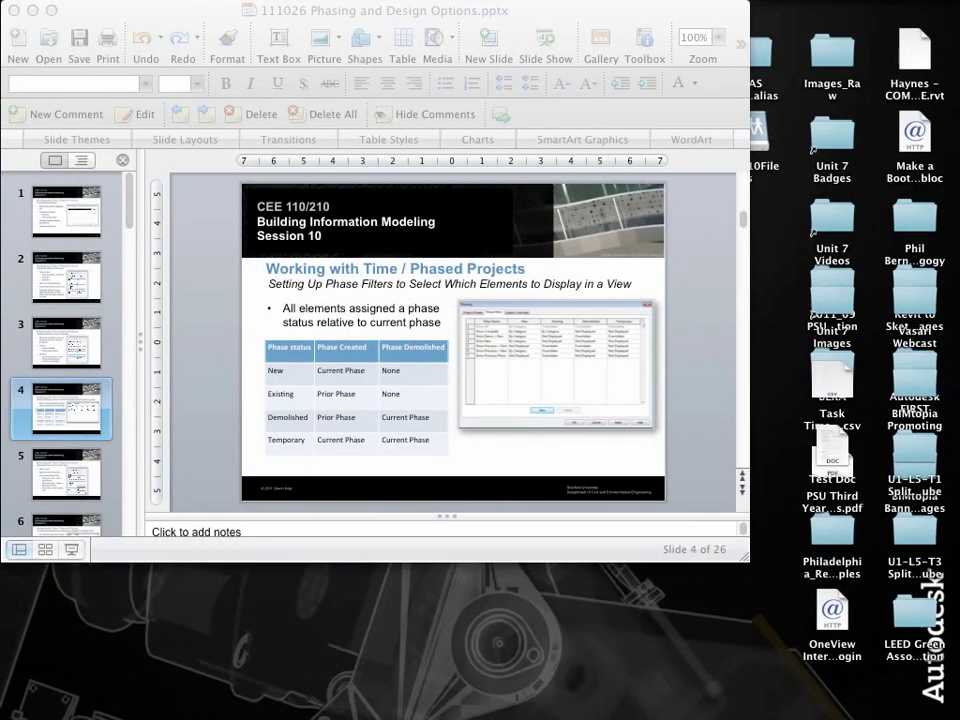
key(ctrl+Right)
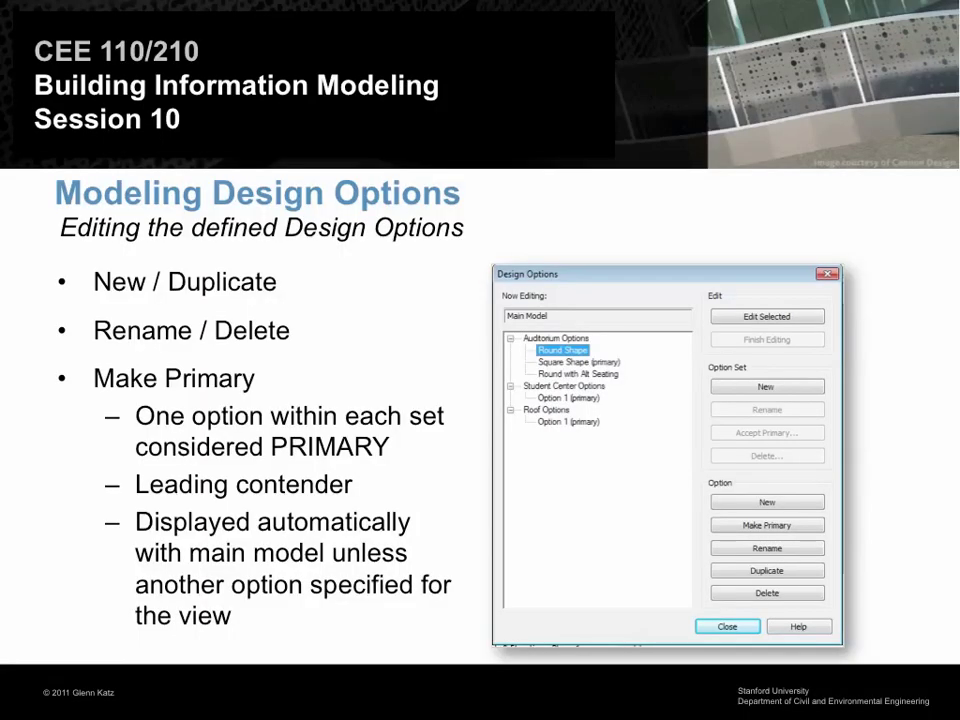
key(Right)
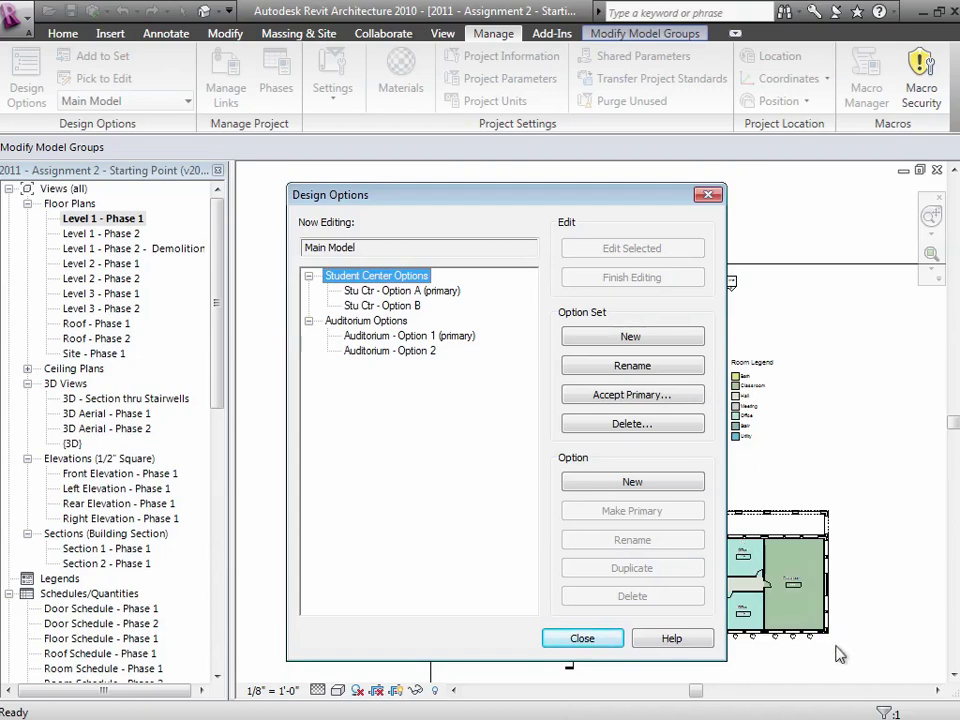
- Close the Design Options dialog and open the Level 1 - Phase 2 floor plan
click(602, 641)
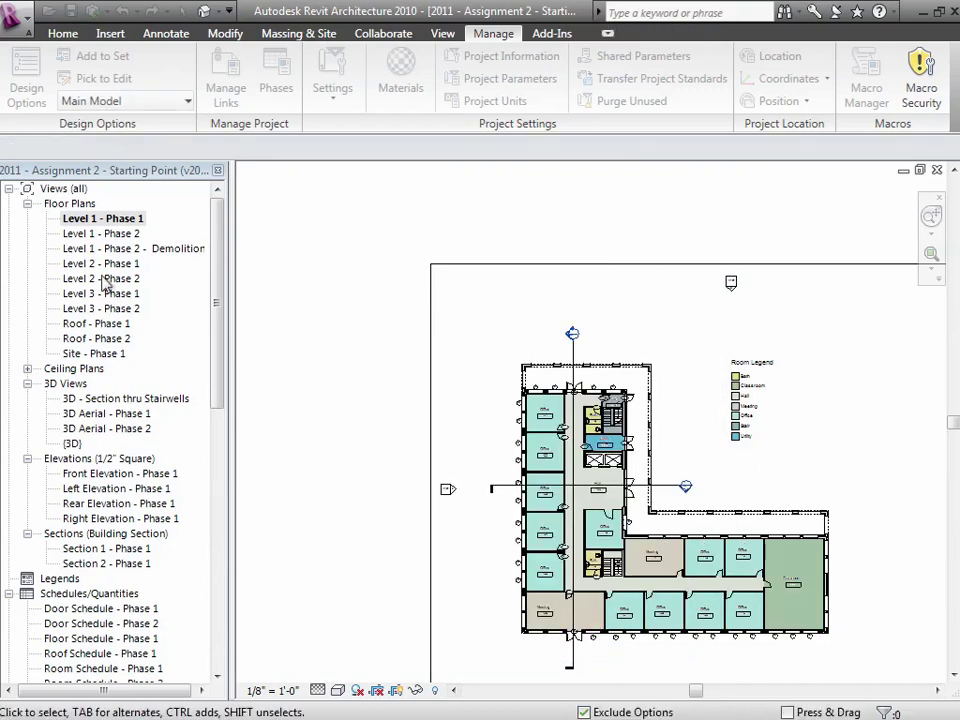
double_click(118, 236)
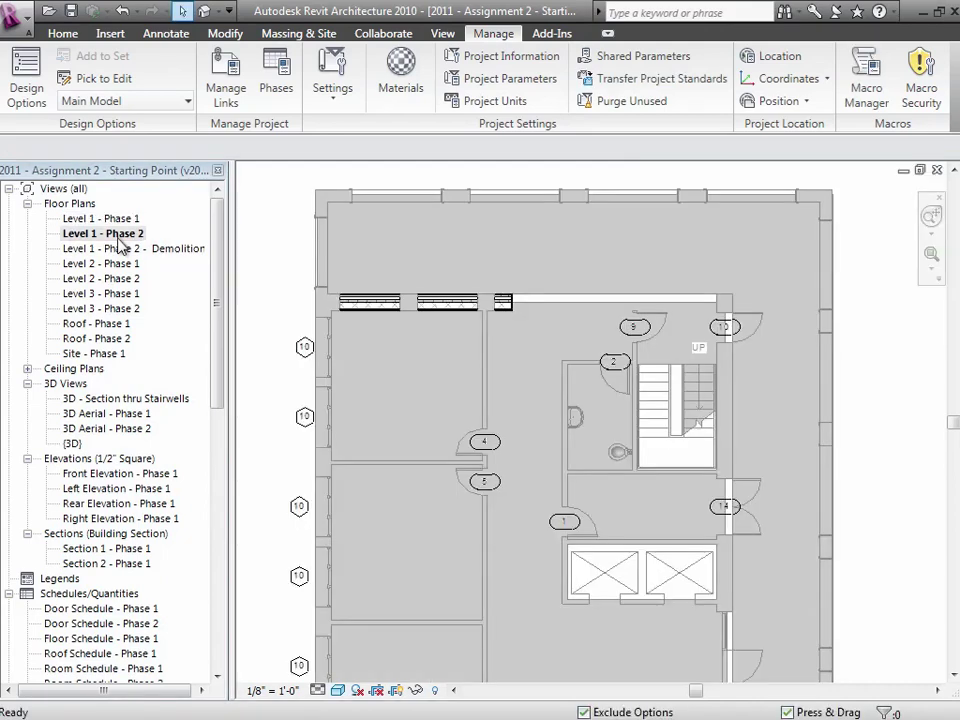
- Extend the right edge of the floor plan's crop region outward to make room for new construction beside the existing building
key(z)
key(o)
key(z)
key(o)
key(z)
key(o)
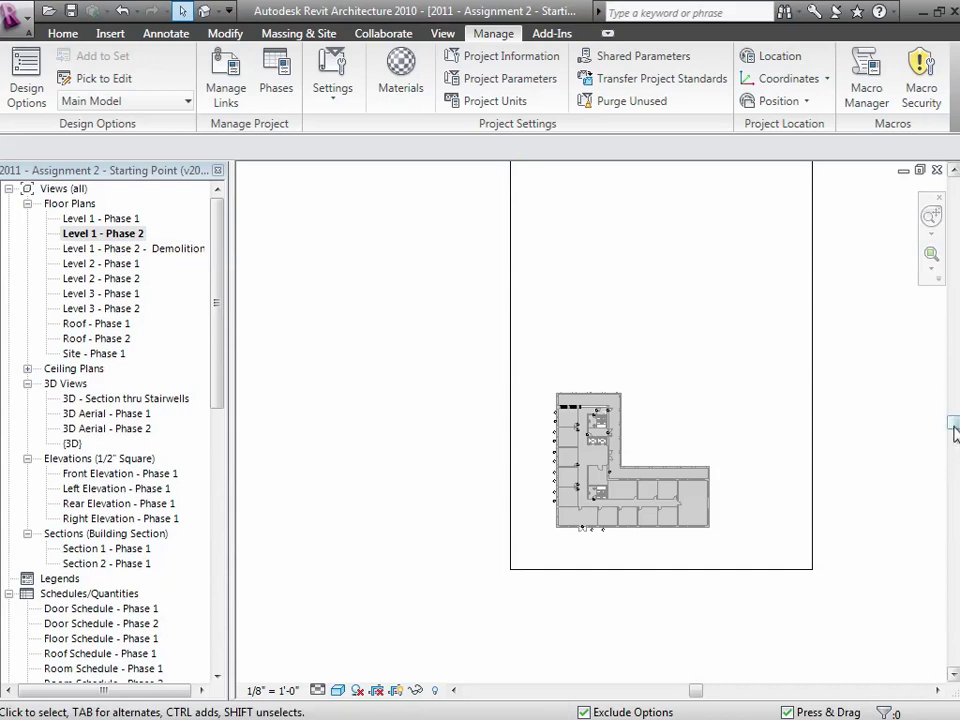
drag(953, 432, 953, 392)
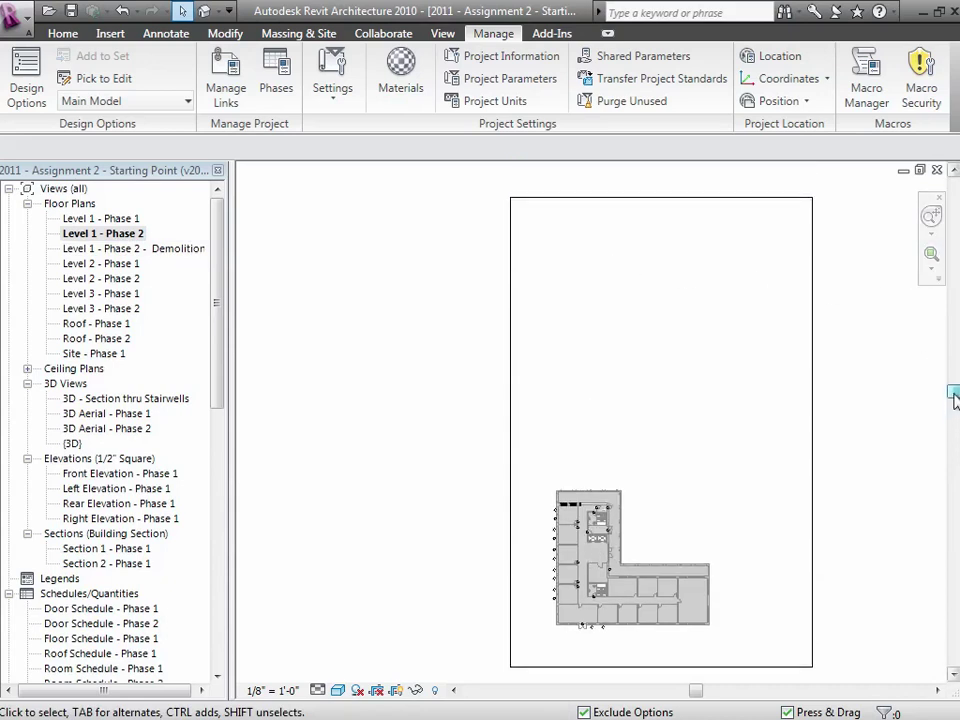
click(814, 444)
drag(812, 439, 928, 452)
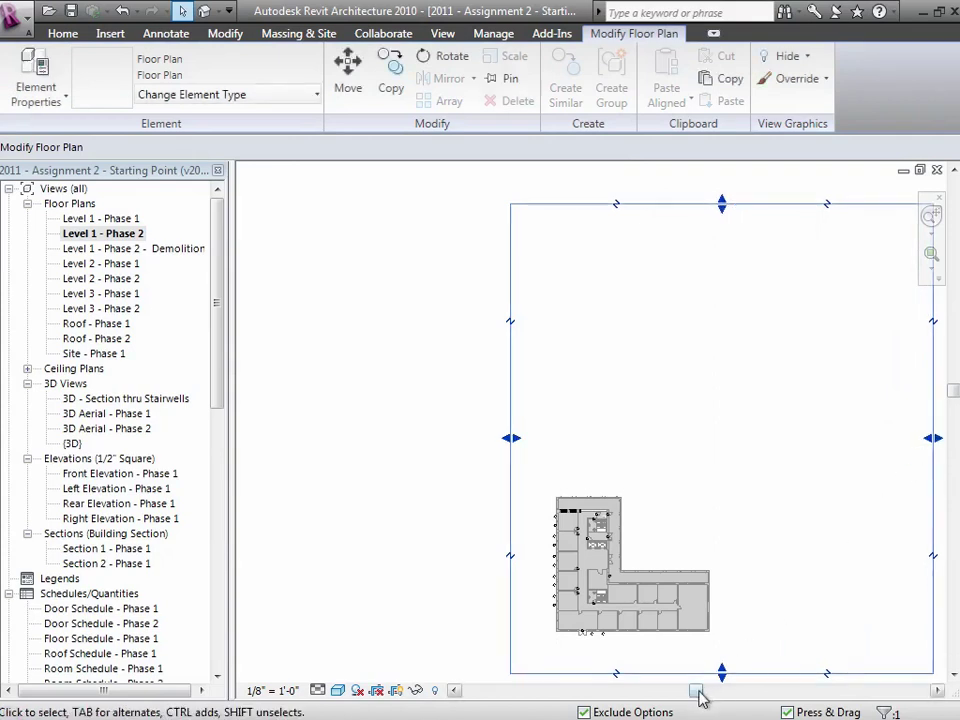
drag(698, 690, 739, 690)
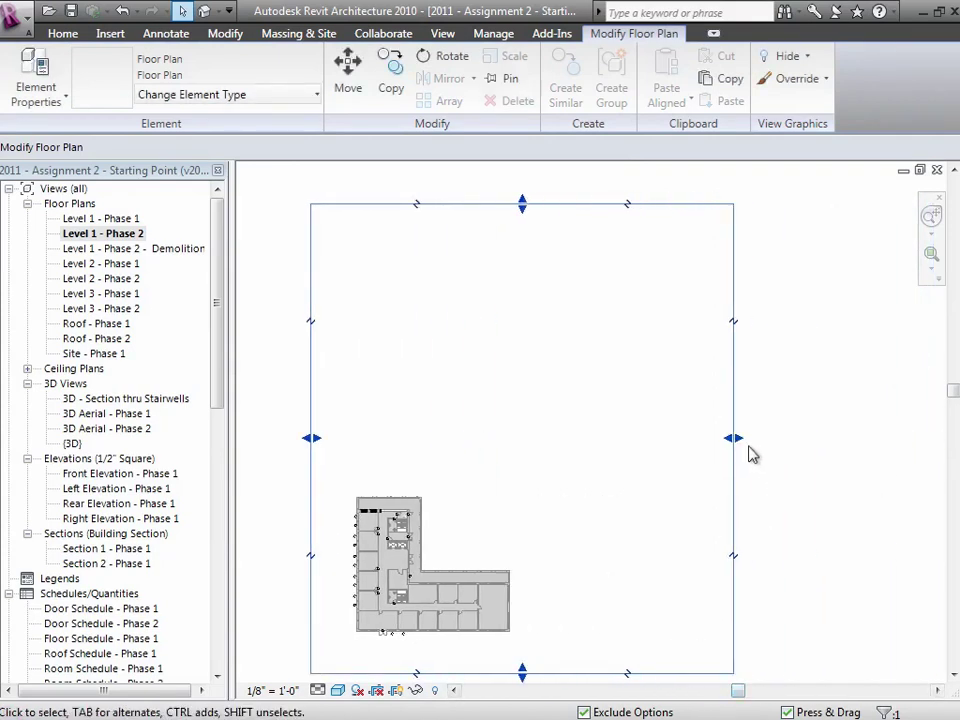
drag(735, 438, 699, 461)
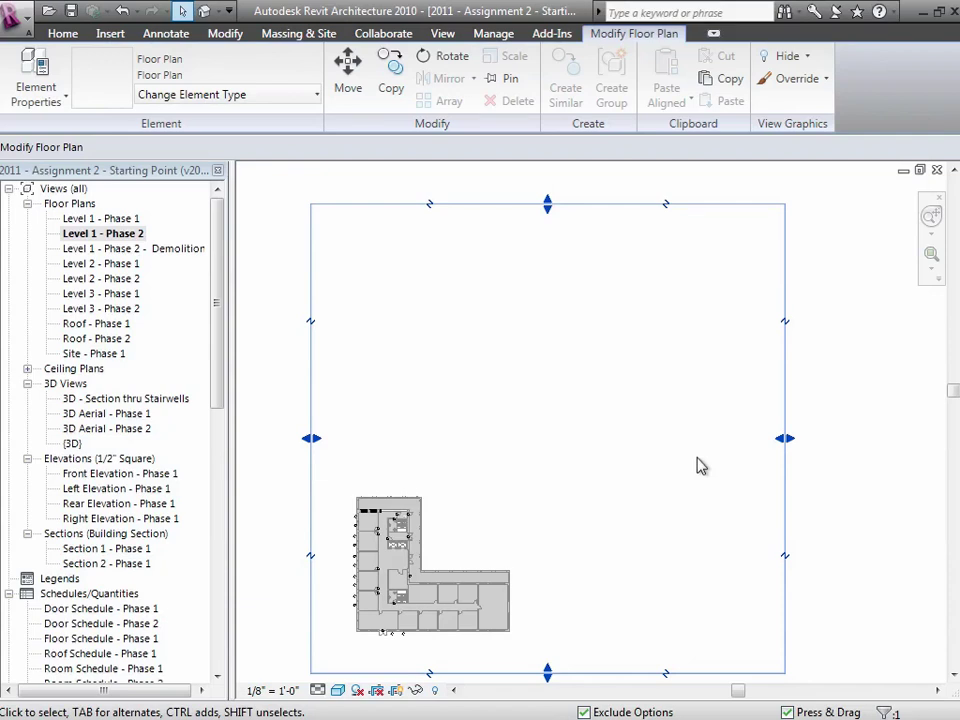
- Draw a rectangle of Stone Veneer Panels on CMU walls, about 76 ft wide, to the right of the existing L-shaped building
click(63, 34)
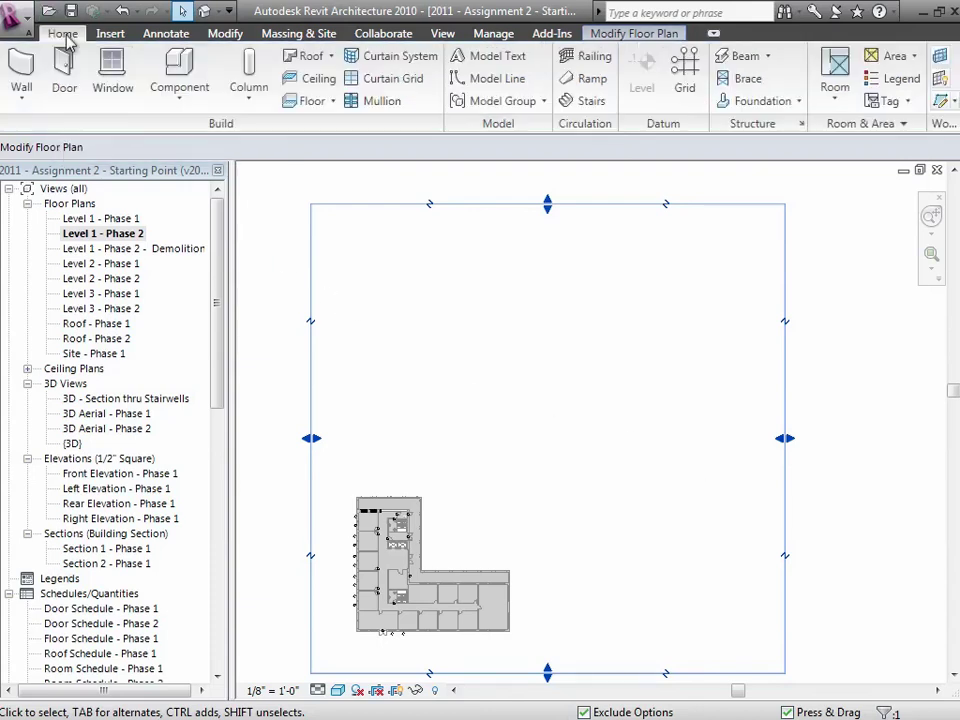
click(32, 72)
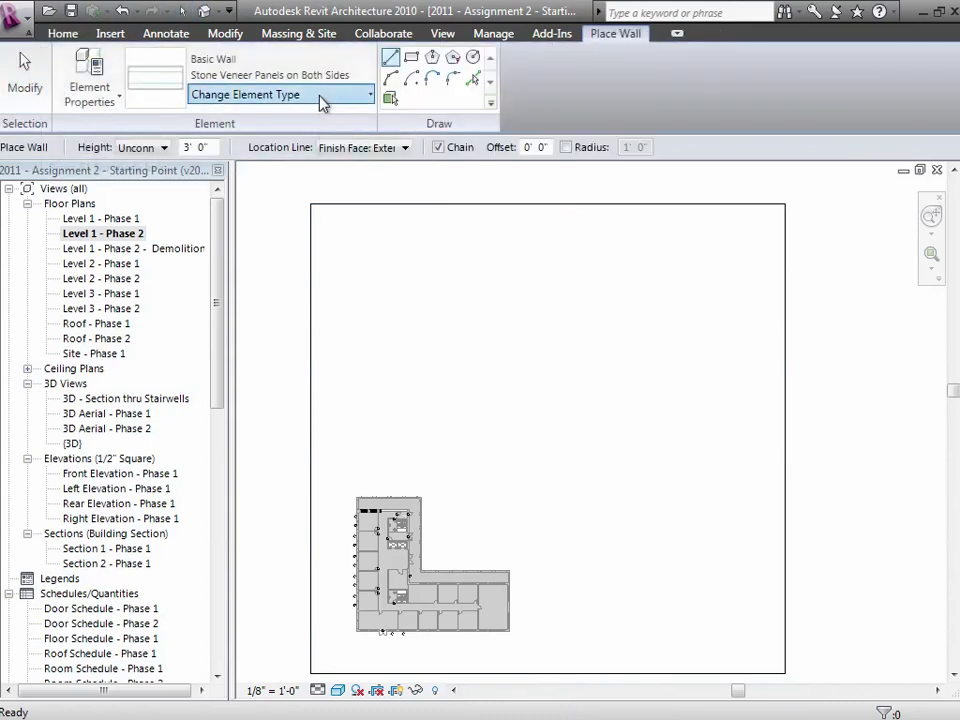
click(320, 96)
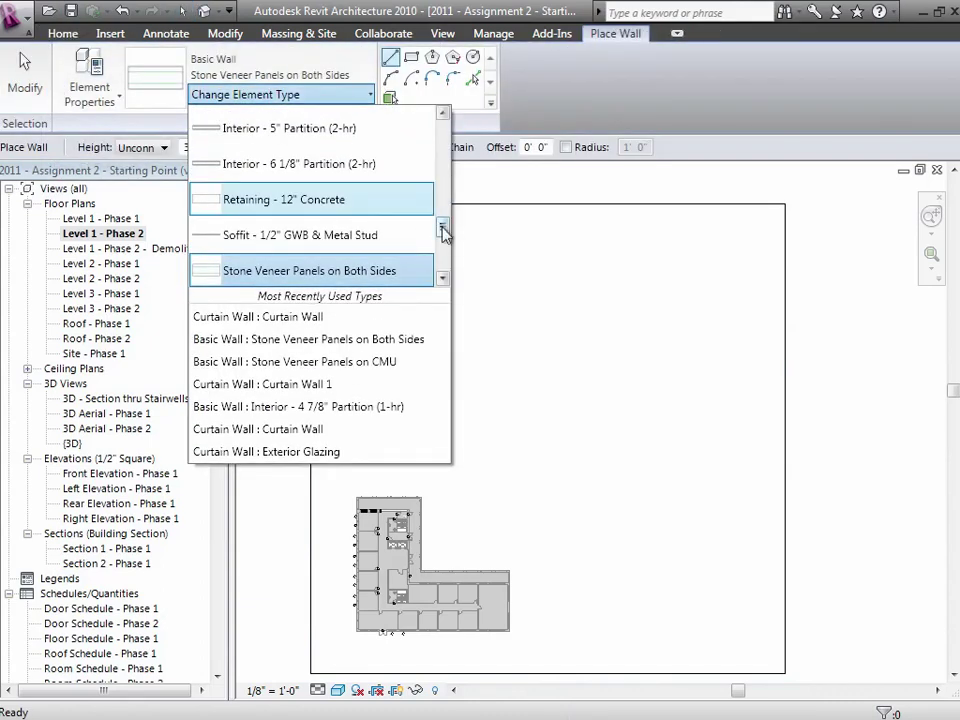
mouse_move(443, 229)
mouse_down()
mouse_move(445, 250)
mouse_move(443, 240)
mouse_up()
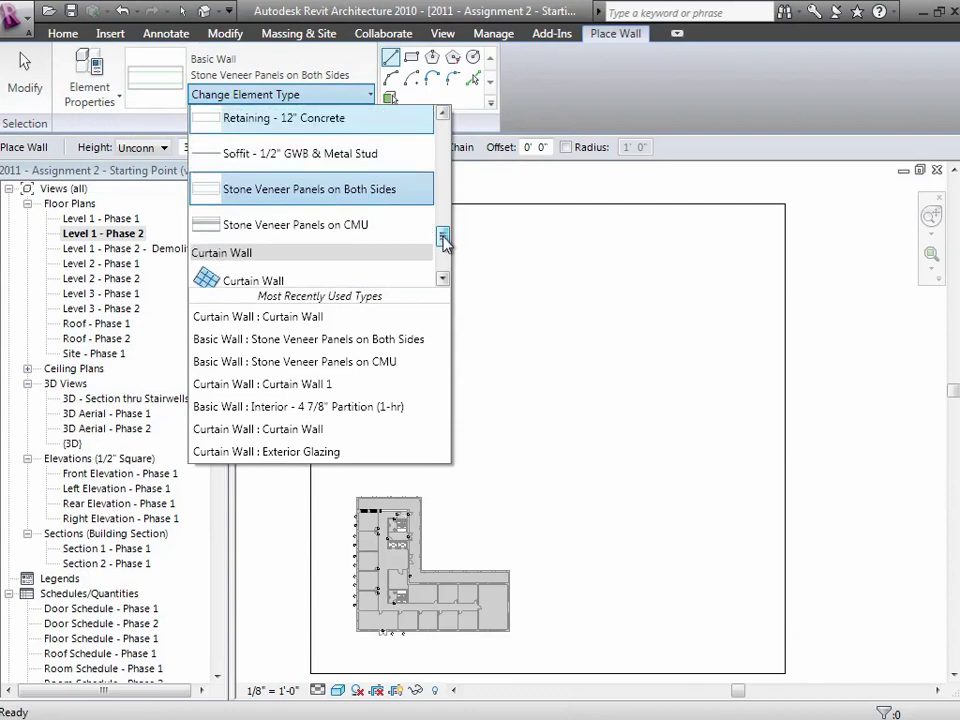
click(340, 226)
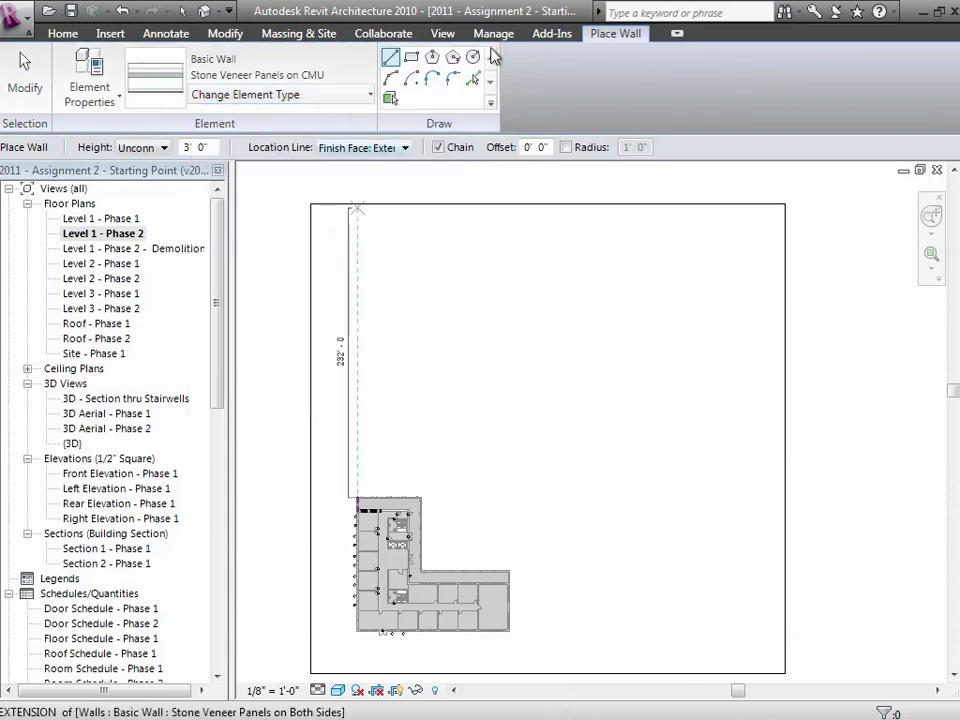
click(411, 57)
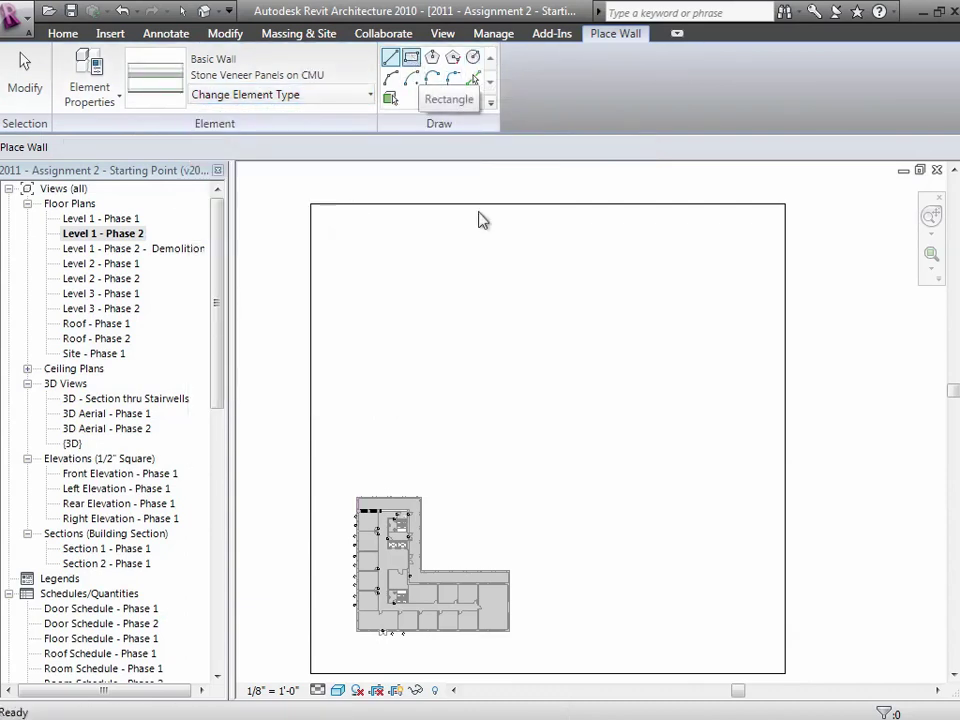
click(637, 326)
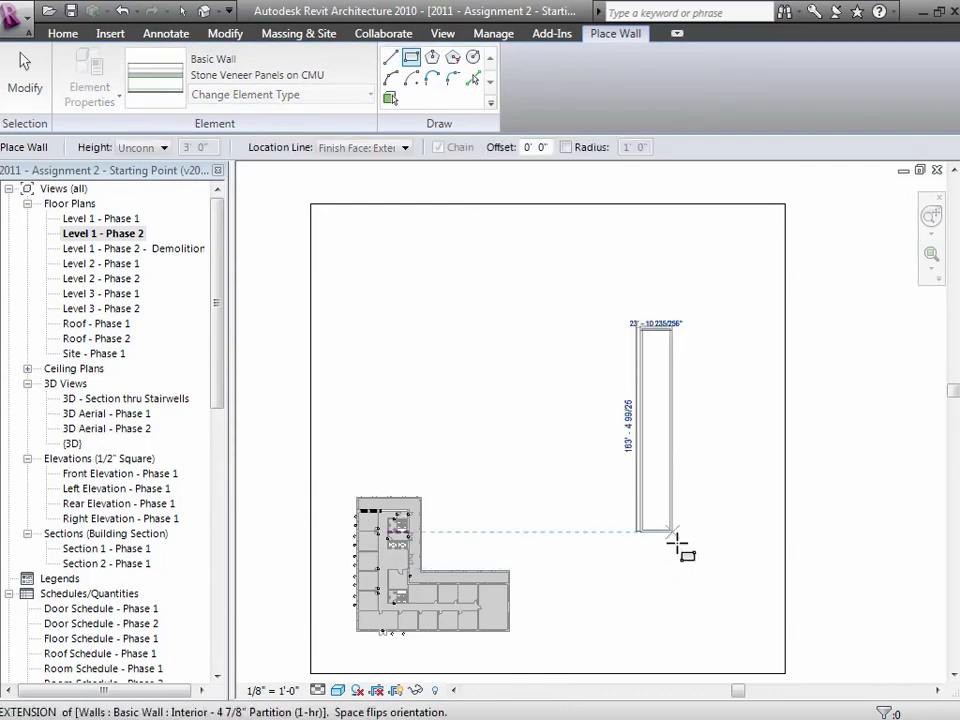
click(737, 582)
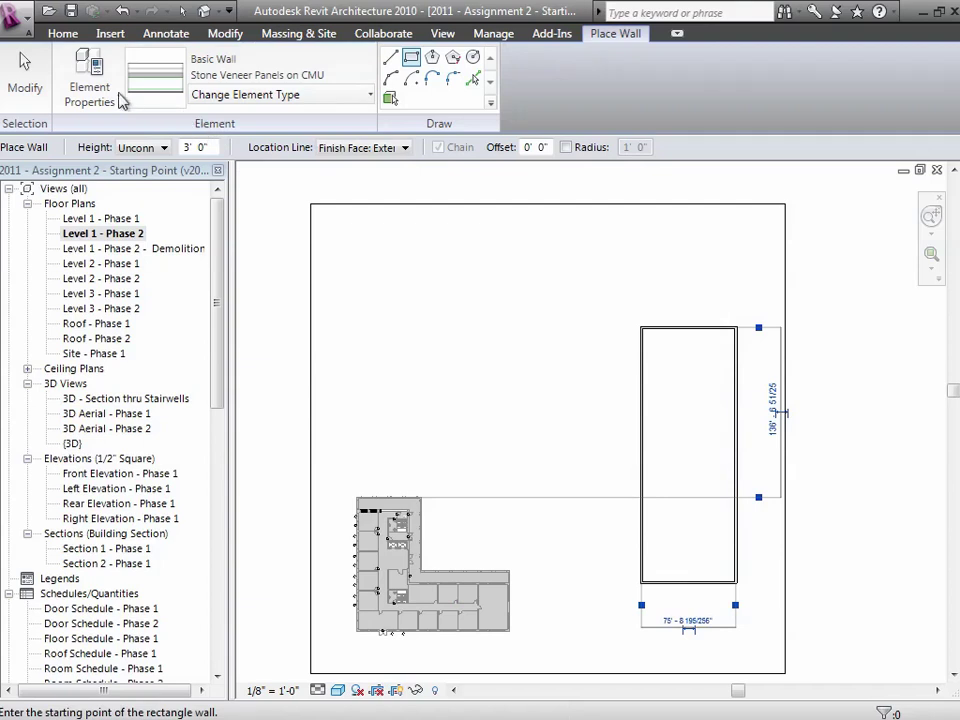
click(25, 78)
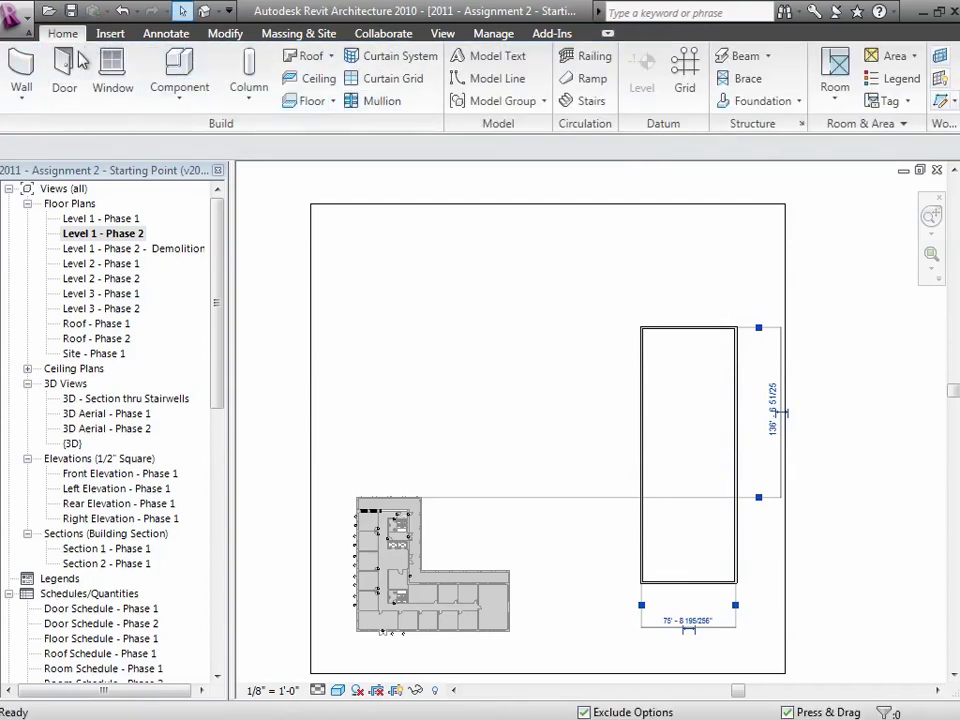
- Draw a circular Stone Veneer Panels on CMU wall with a radius of about 42 ft above the rectangular walls
click(35, 88)
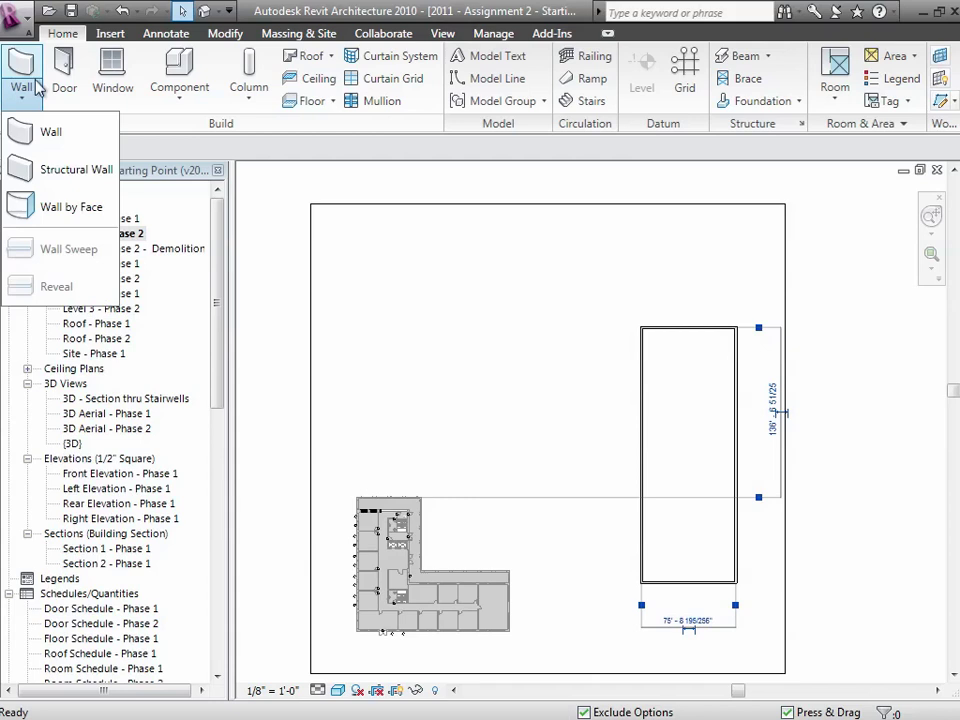
click(52, 137)
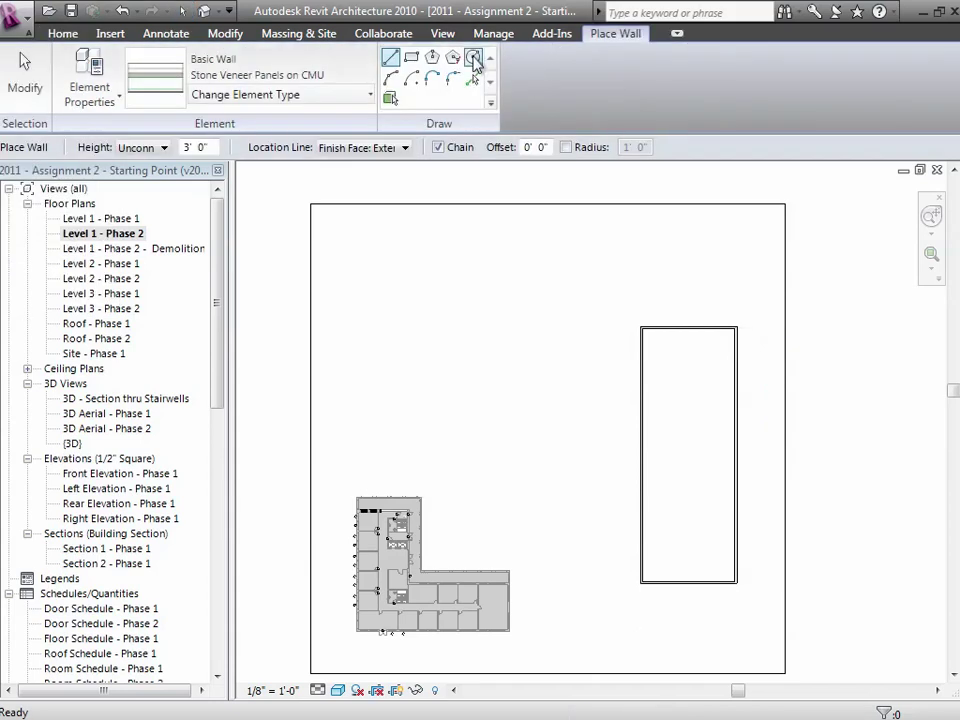
click(473, 57)
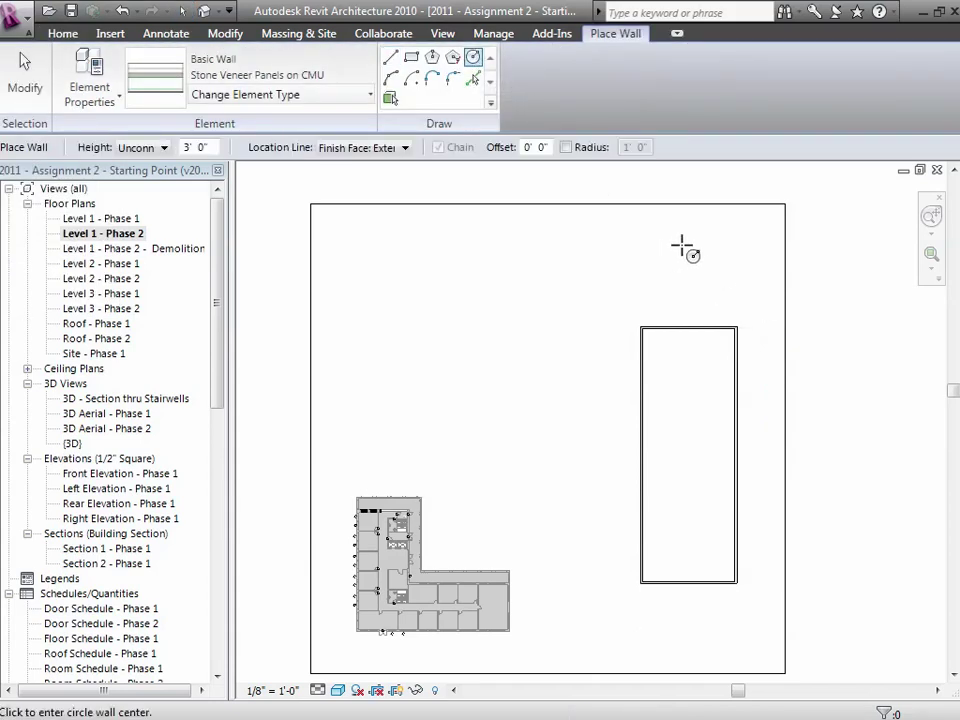
click(680, 243)
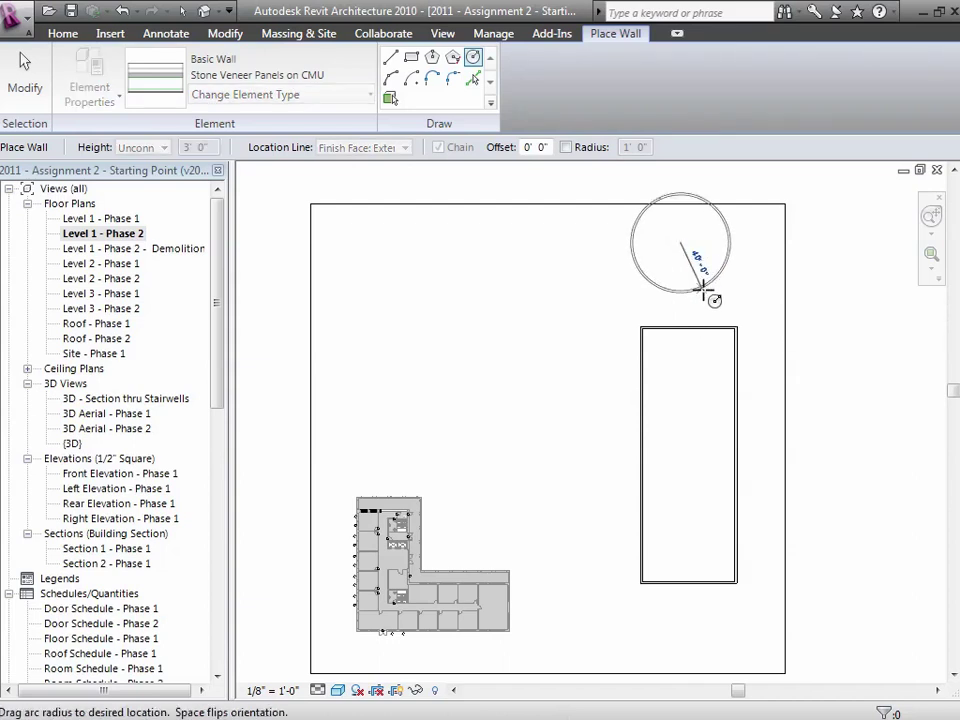
click(703, 290)
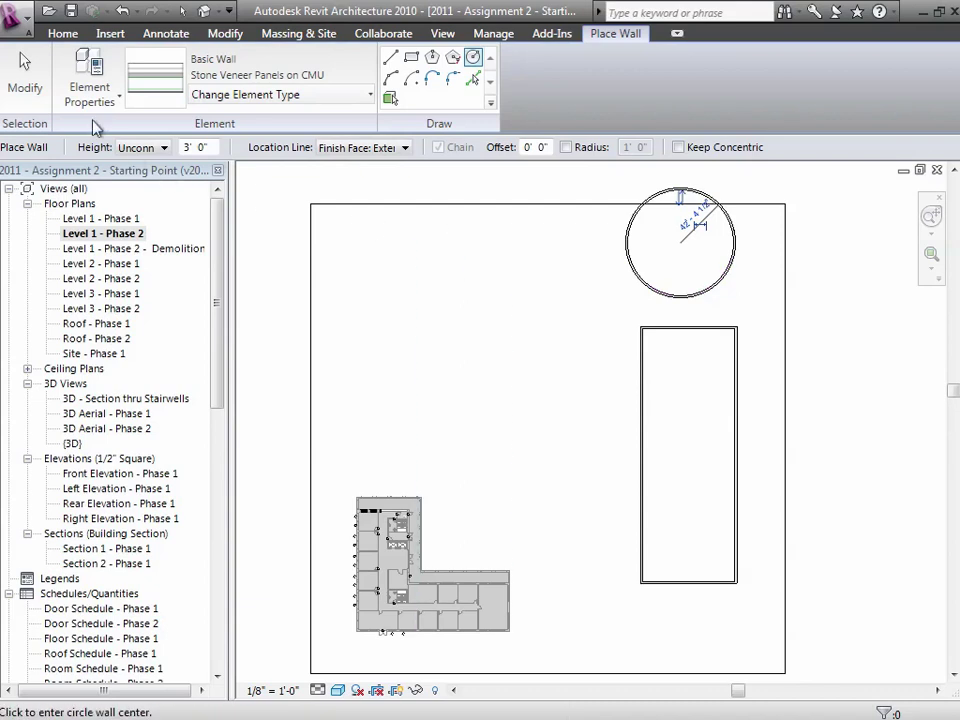
click(35, 90)
- Move the top edge of the crop region up so that it encloses the whole circular wall
click(453, 207)
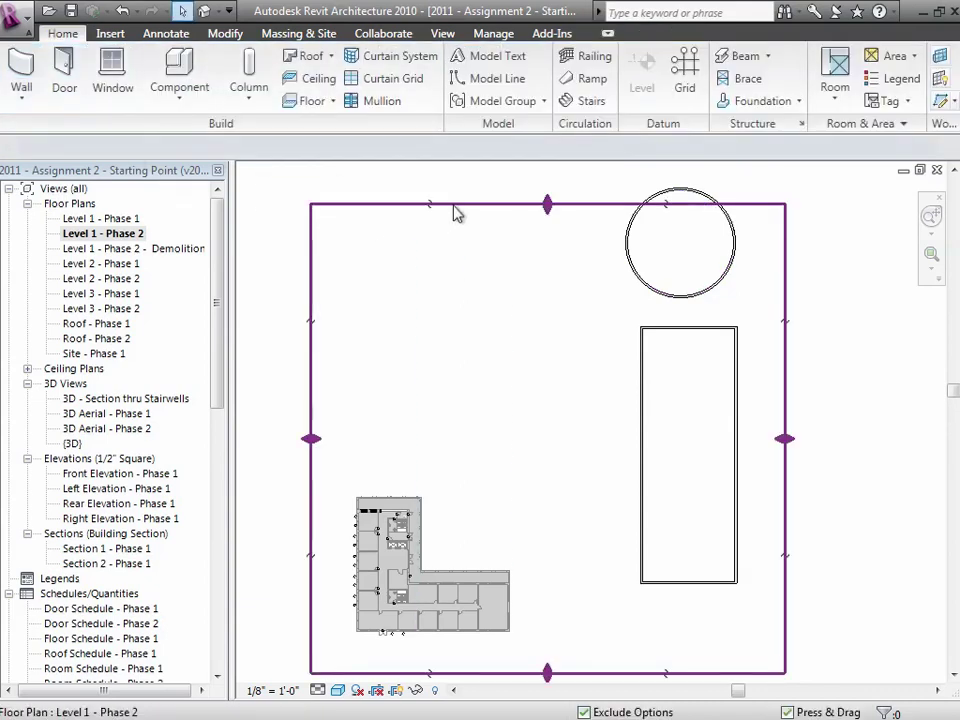
drag(548, 210, 546, 170)
click(510, 293)
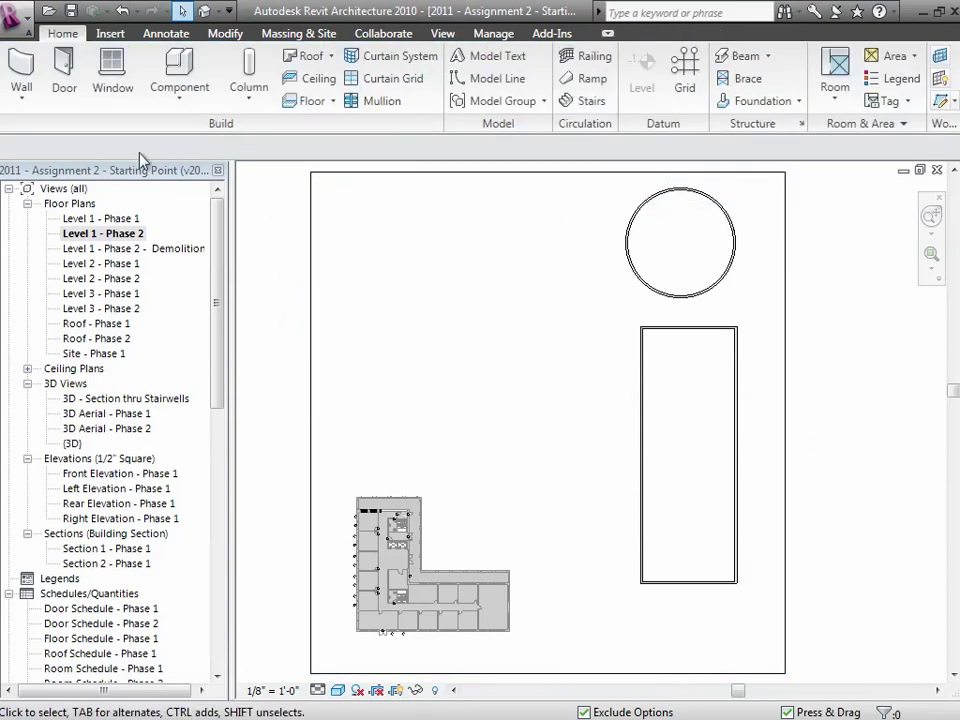
- Connect the rectangle's top wall to the circular wall with two parallel vertical Storefront curtain walls 24 ft apart
click(22, 92)
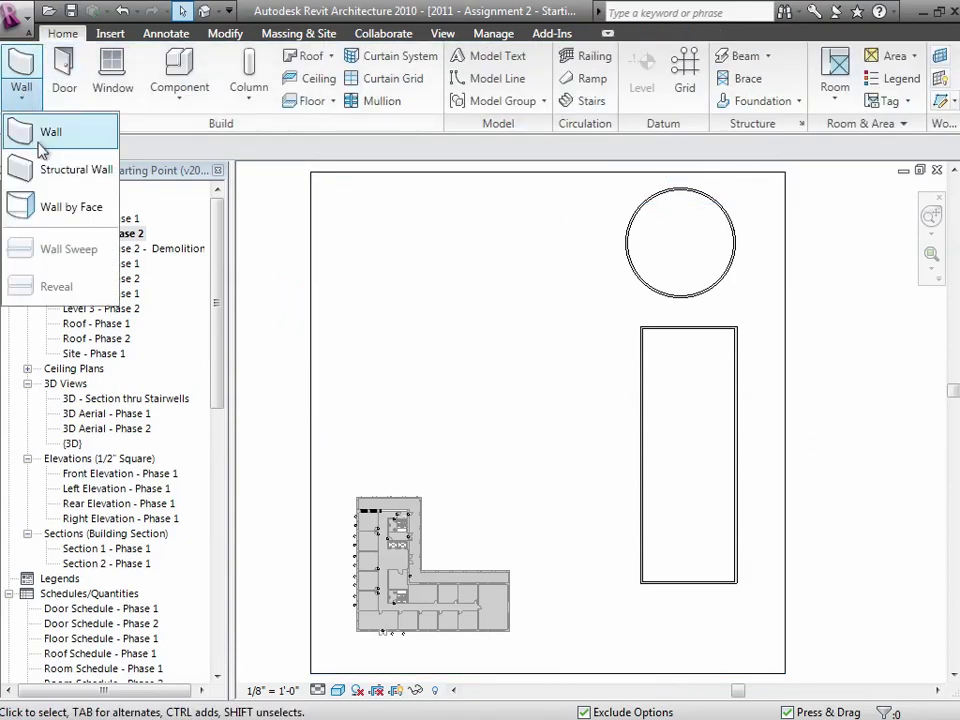
click(40, 136)
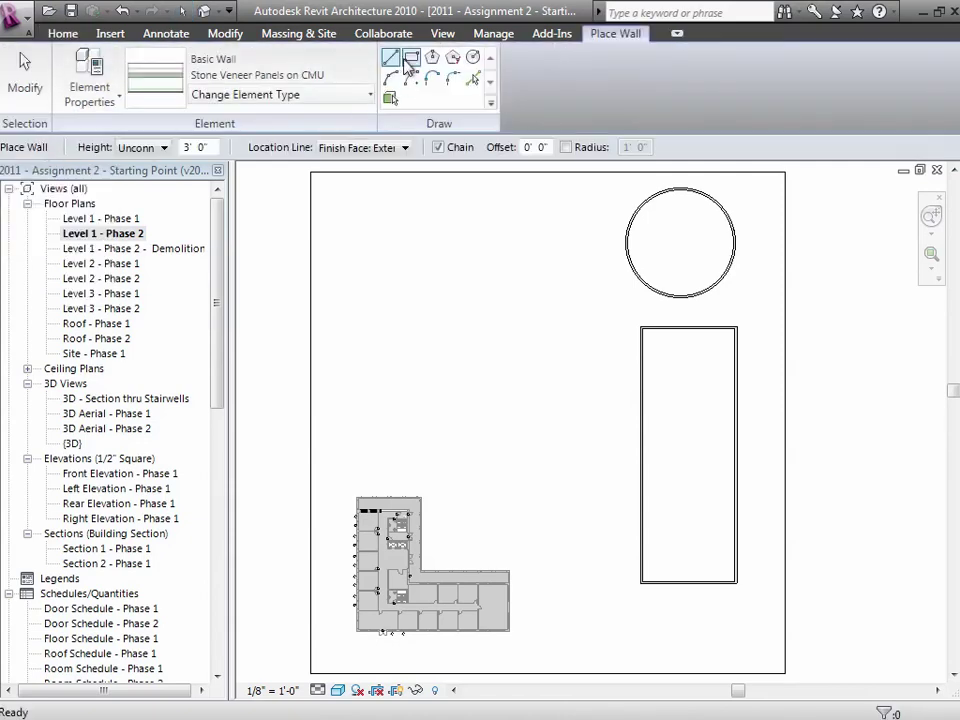
click(318, 98)
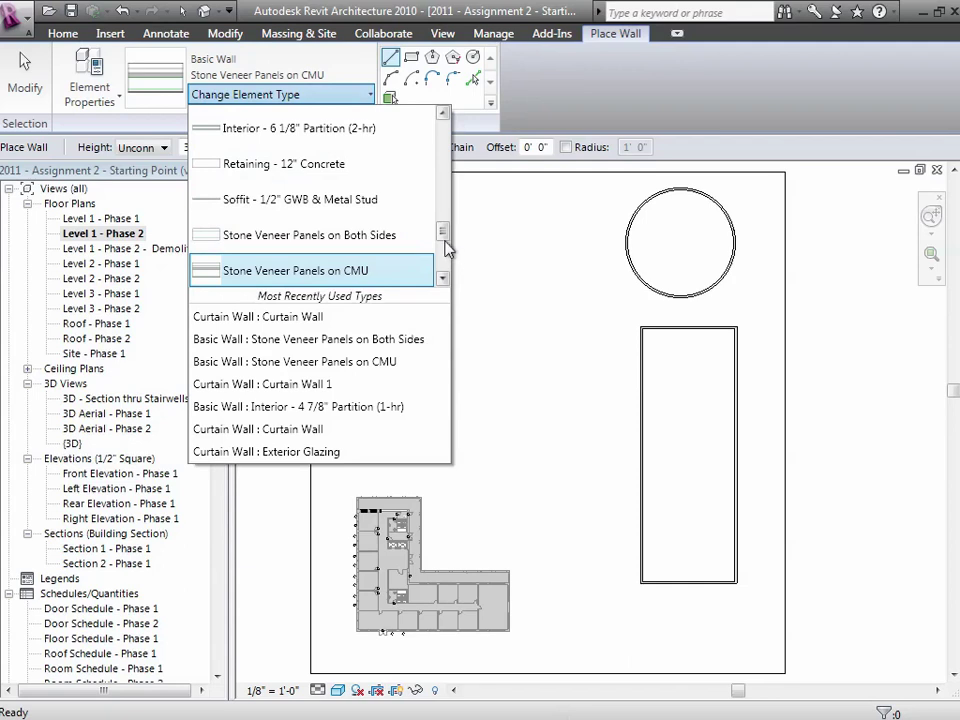
drag(444, 232, 446, 259)
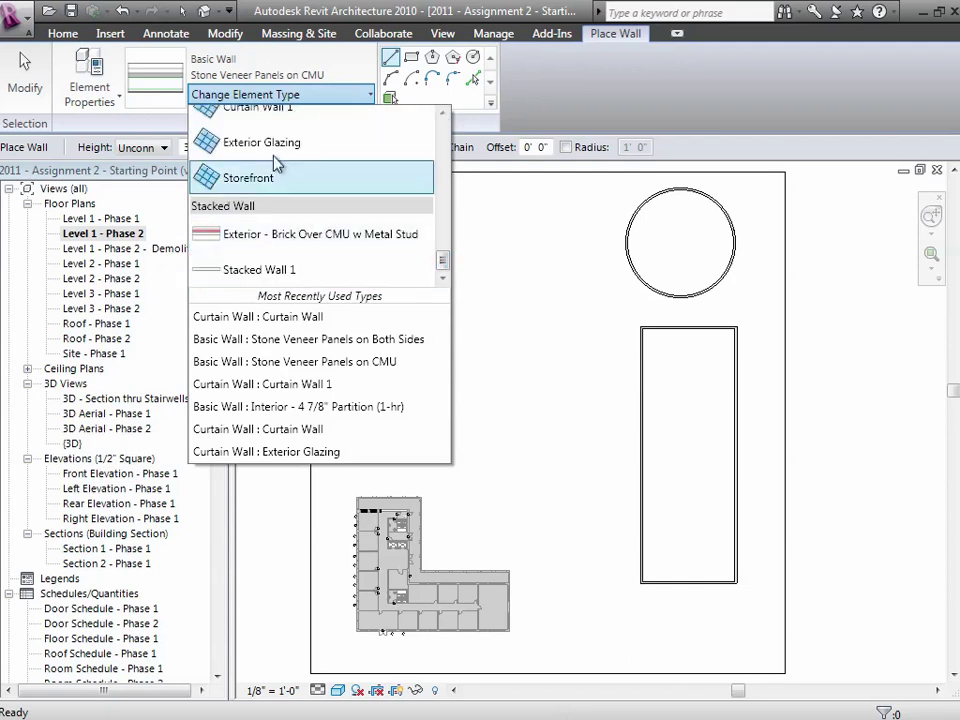
click(250, 178)
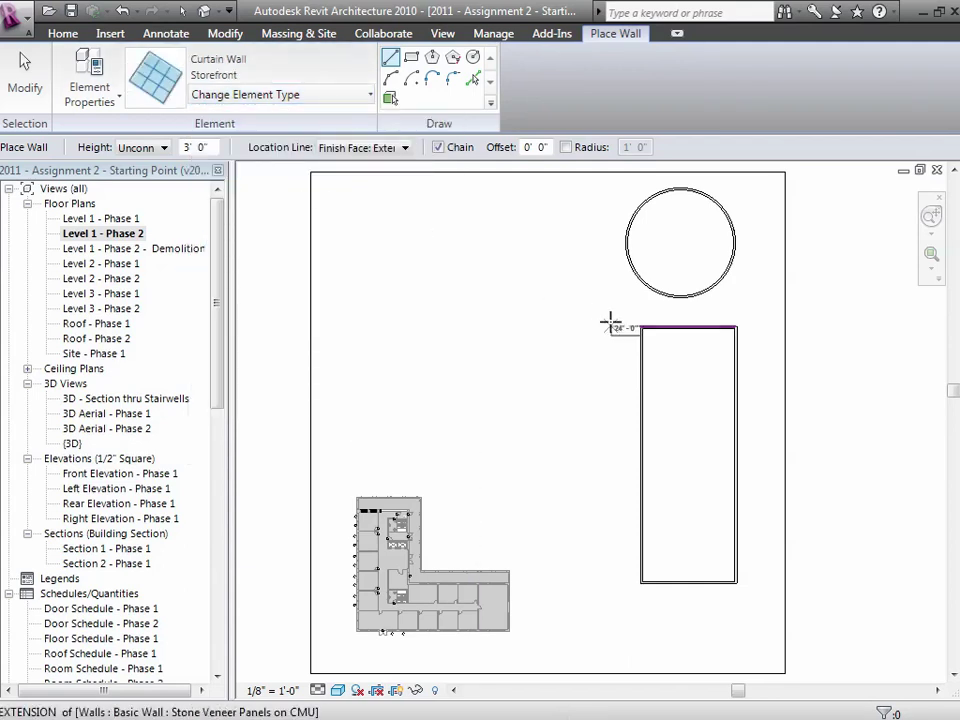
click(673, 328)
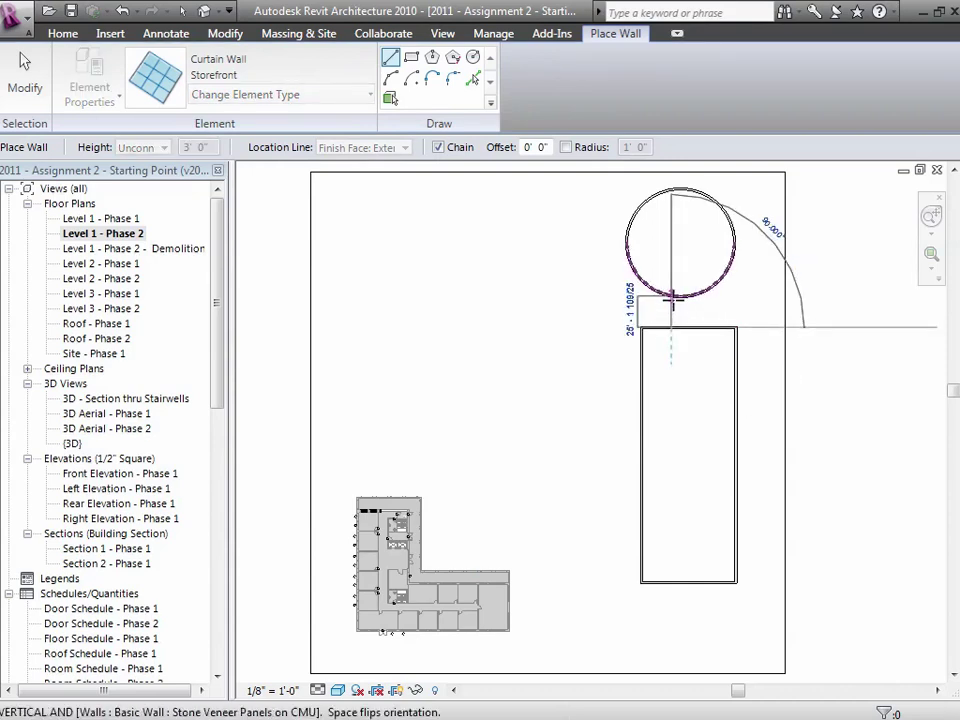
click(673, 297)
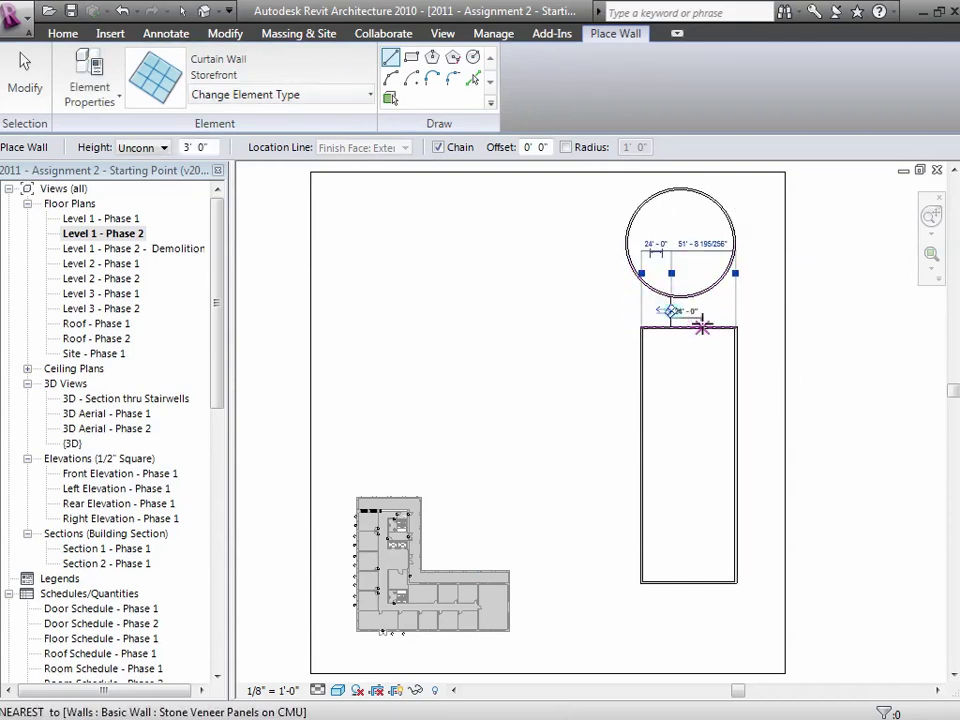
click(702, 327)
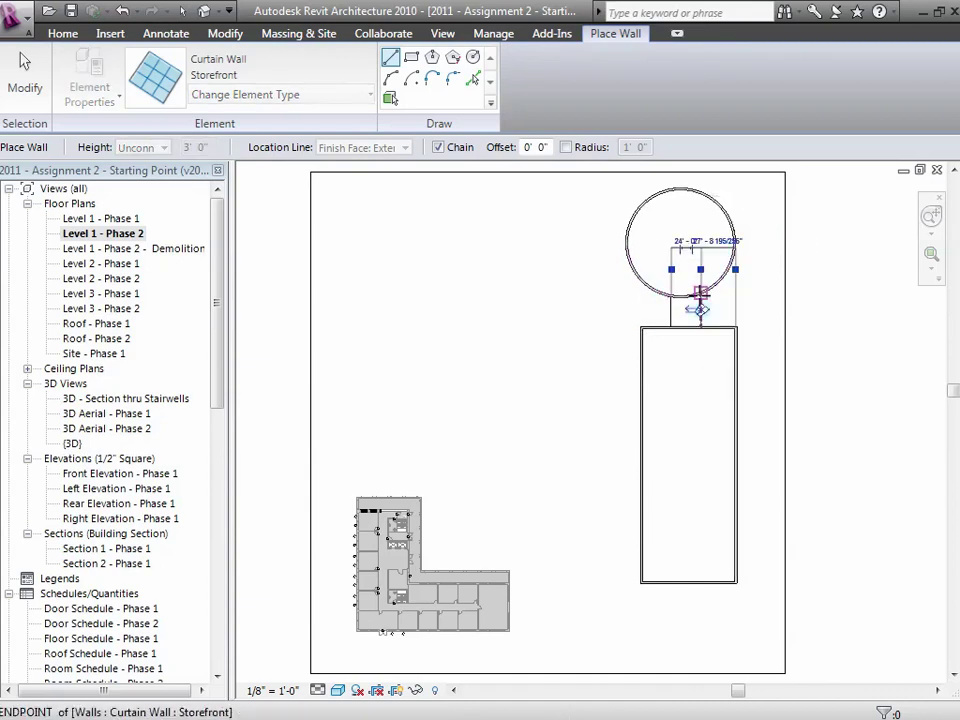
click(25, 78)
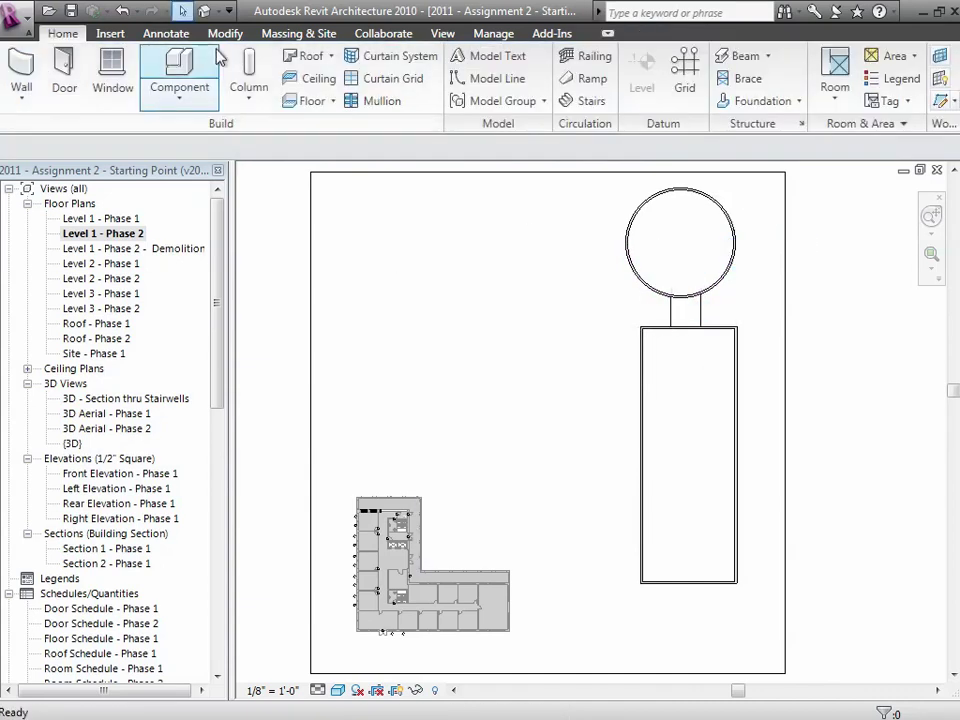
- In the default 3D view, set the top constraint of the four rectangular building walls to Up to level: Level 2
click(204, 11)
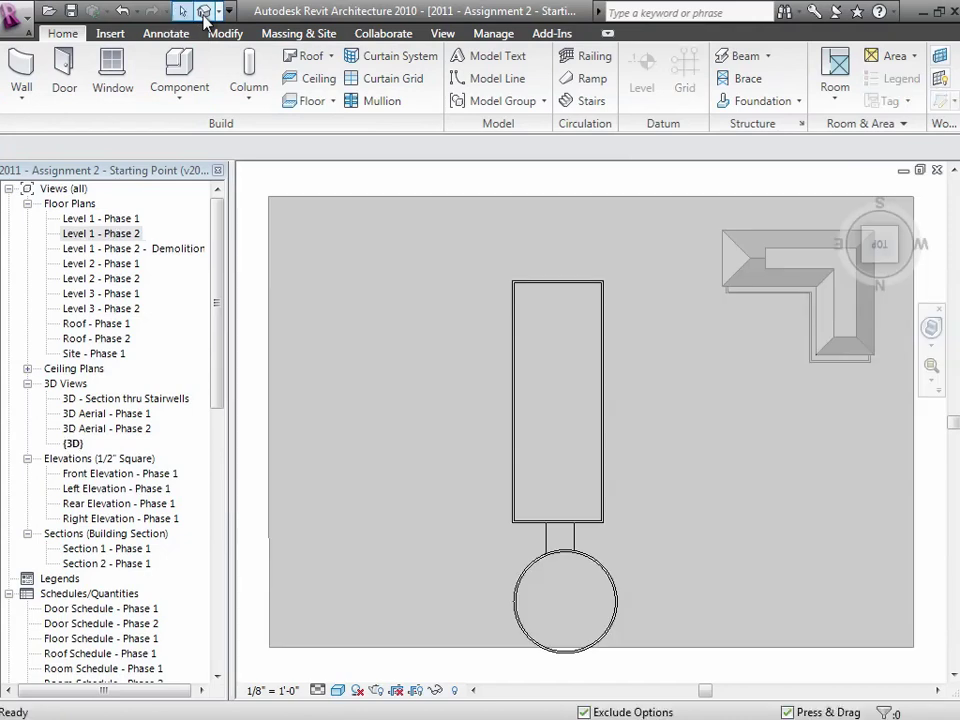
click(865, 263)
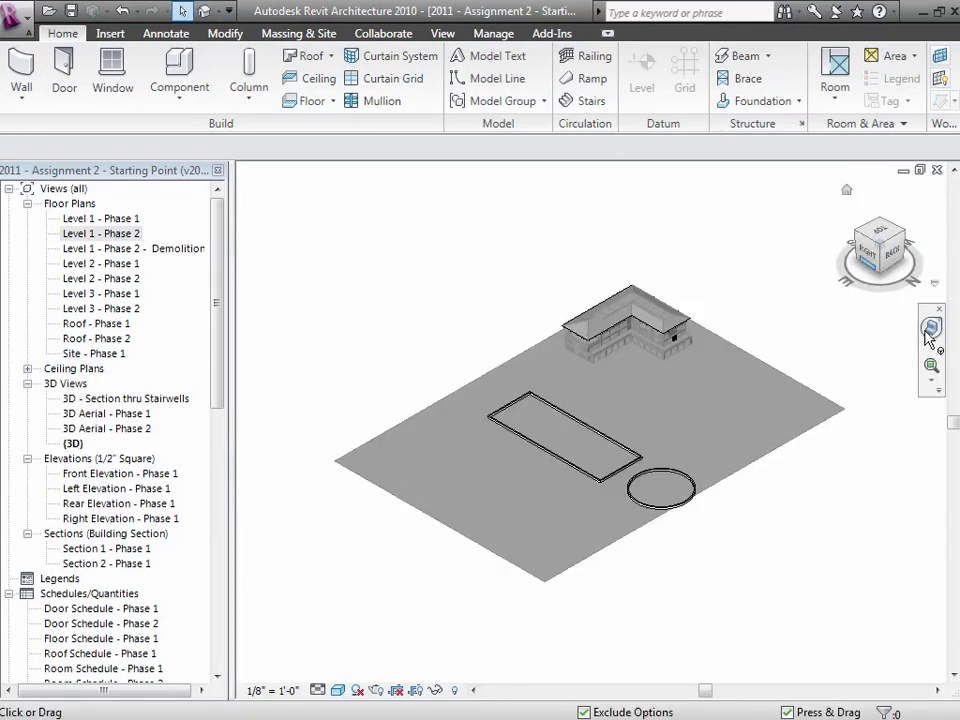
click(931, 370)
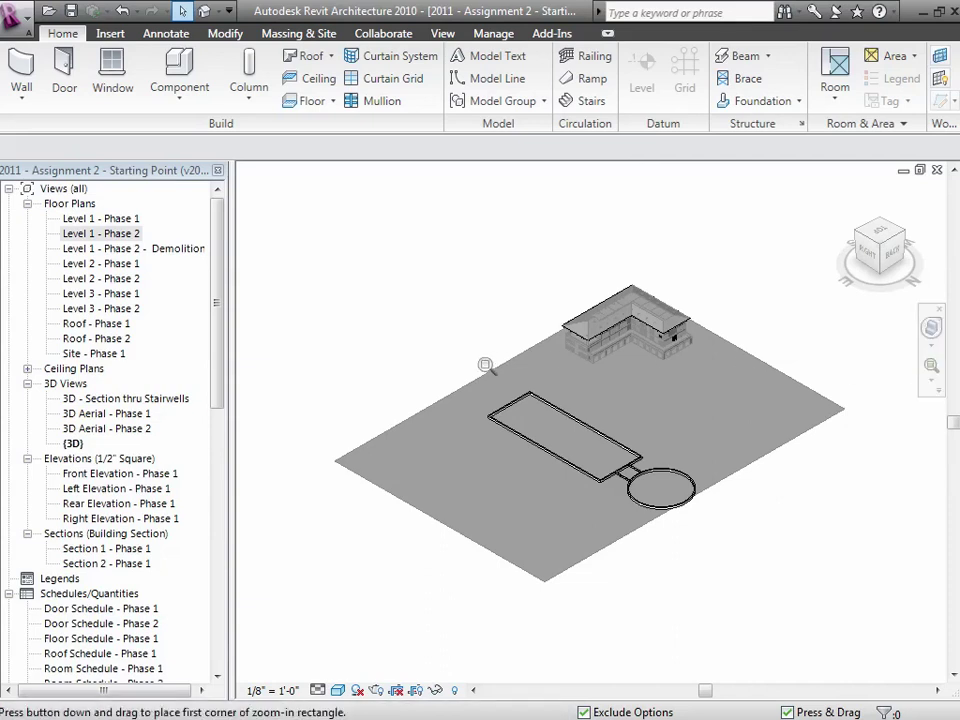
drag(484, 362, 714, 555)
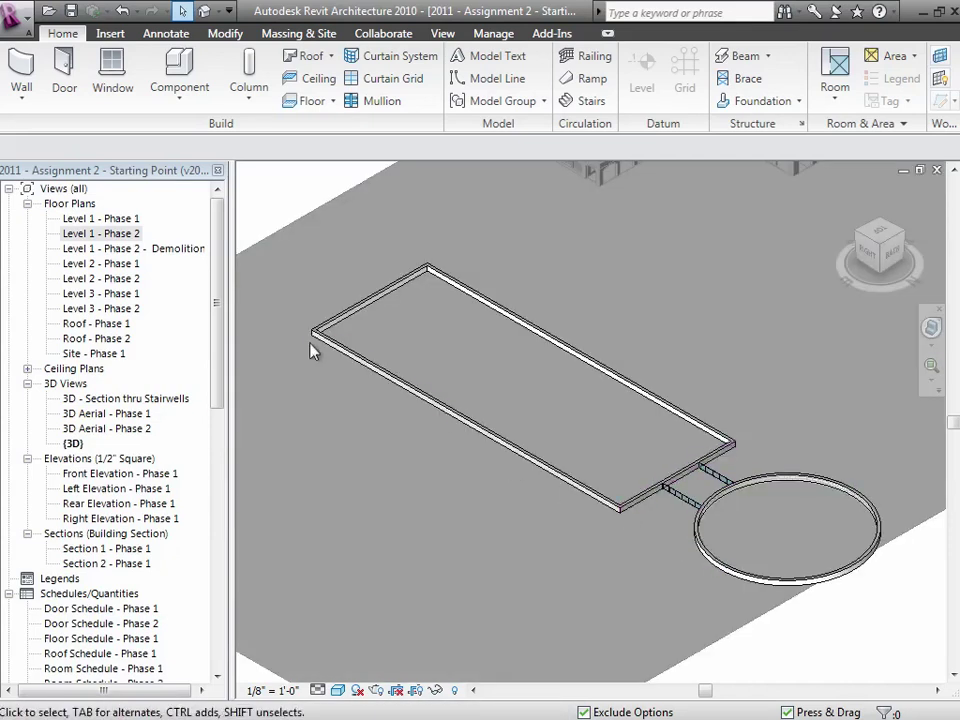
key(Tab)
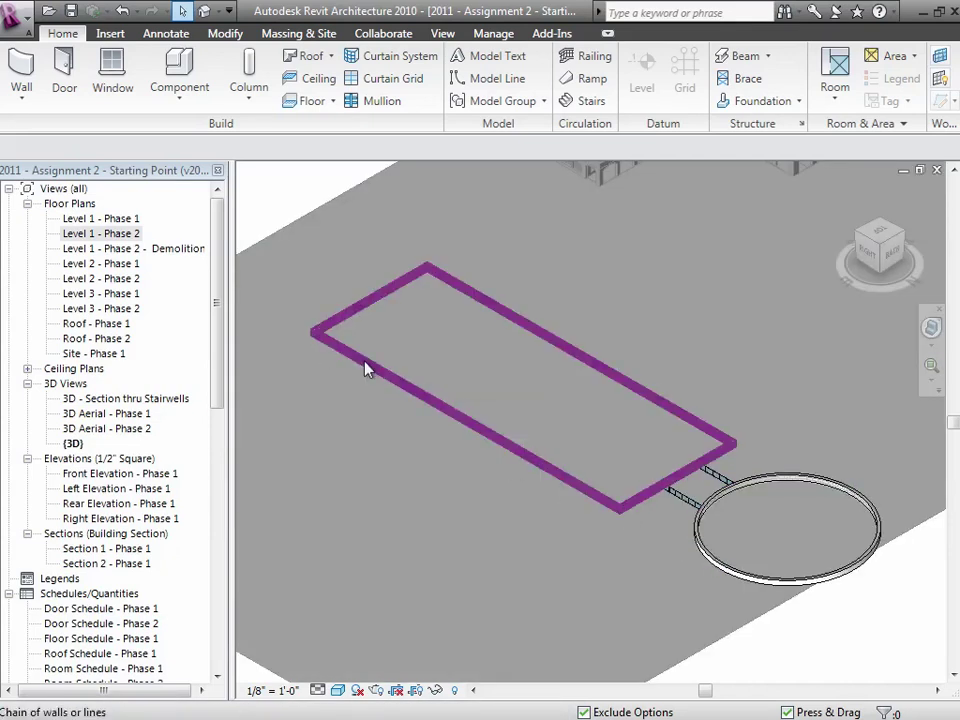
click(366, 369)
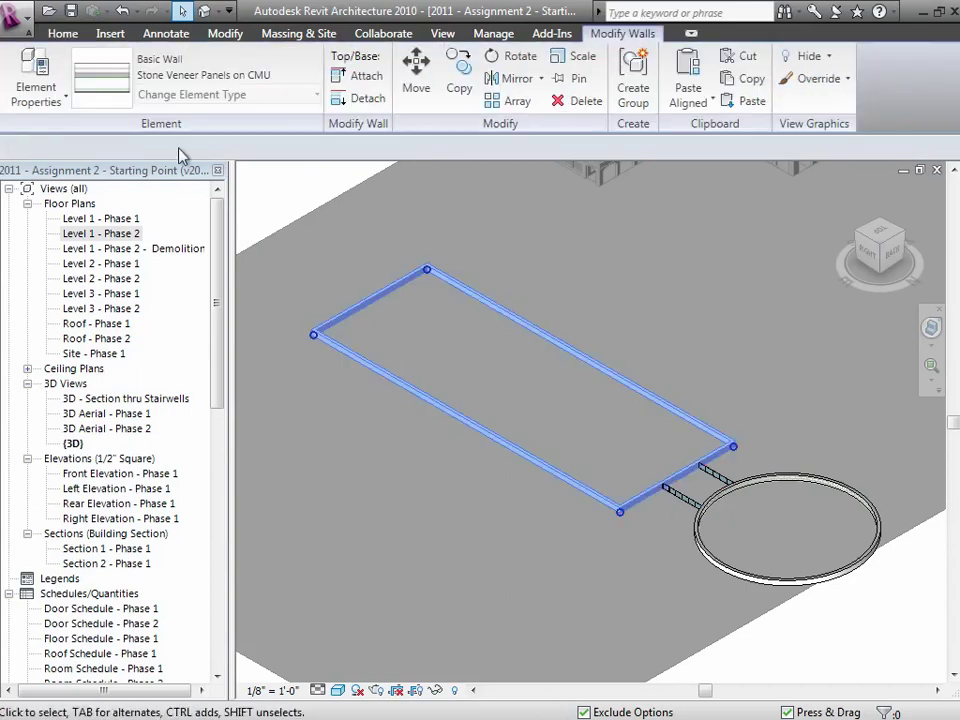
click(64, 100)
click(64, 132)
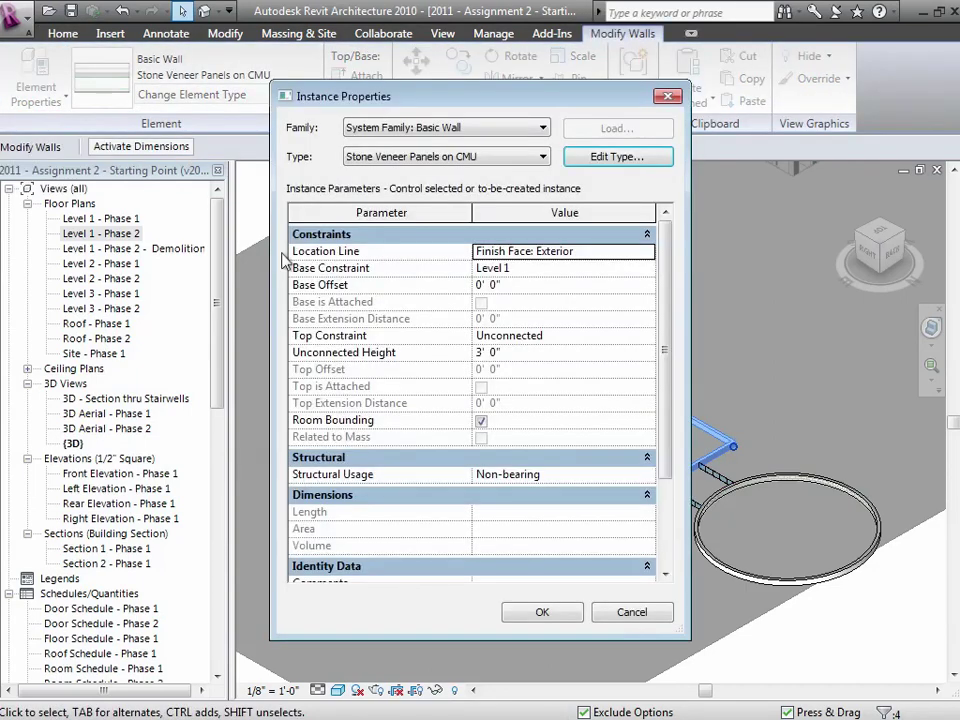
click(647, 336)
click(647, 336)
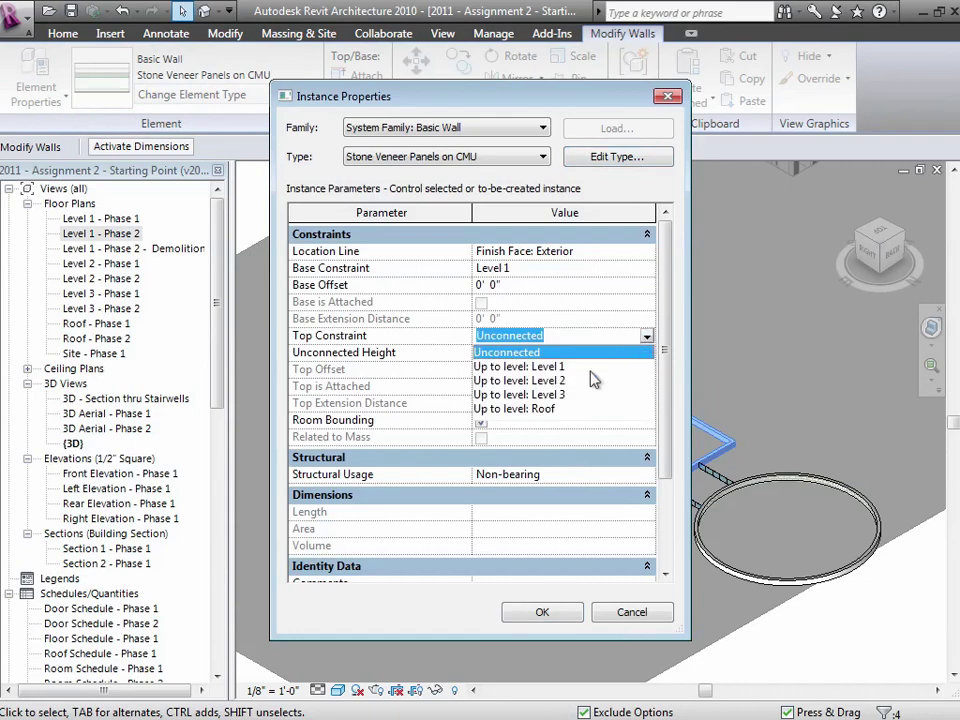
click(560, 381)
click(550, 614)
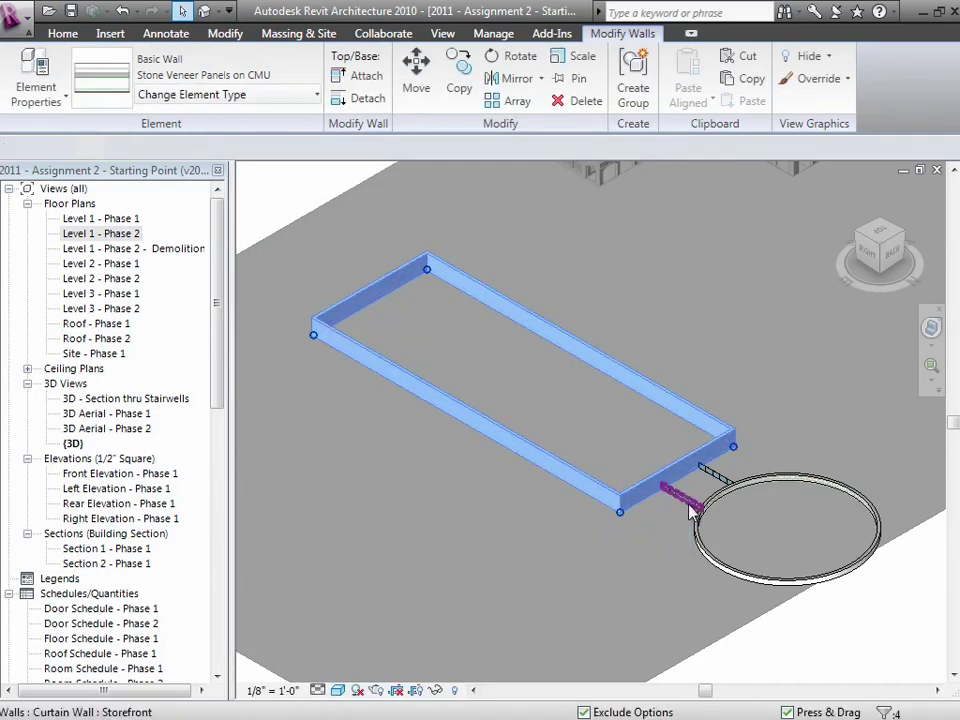
- Set the top constraint of both Storefront connector walls and the whole circular wall to Up to level: Level 2
click(695, 500)
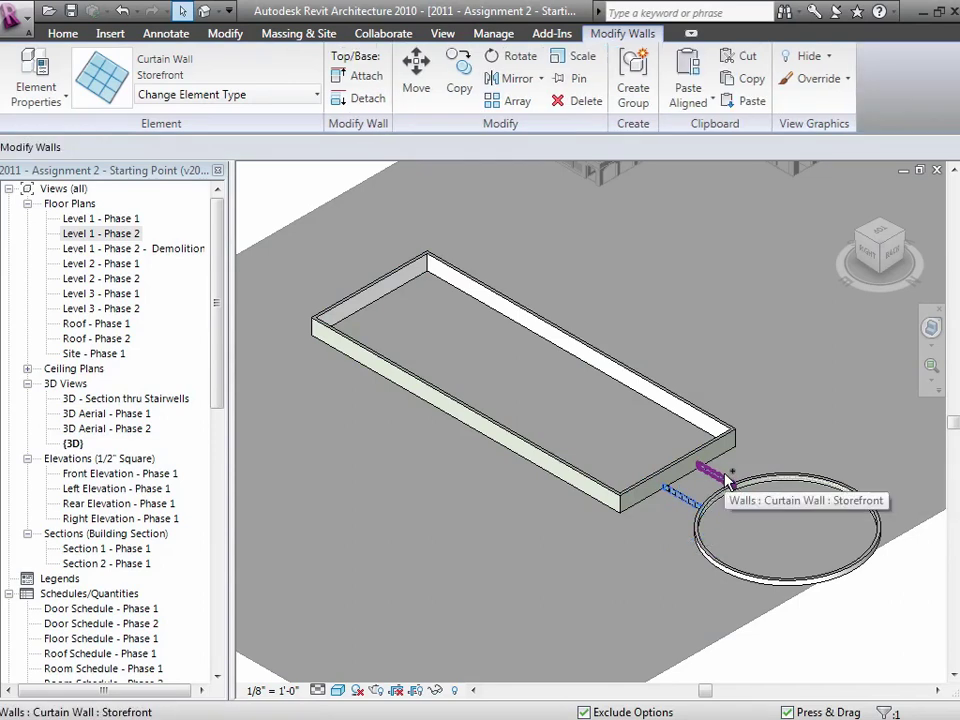
ctrl+click(729, 480)
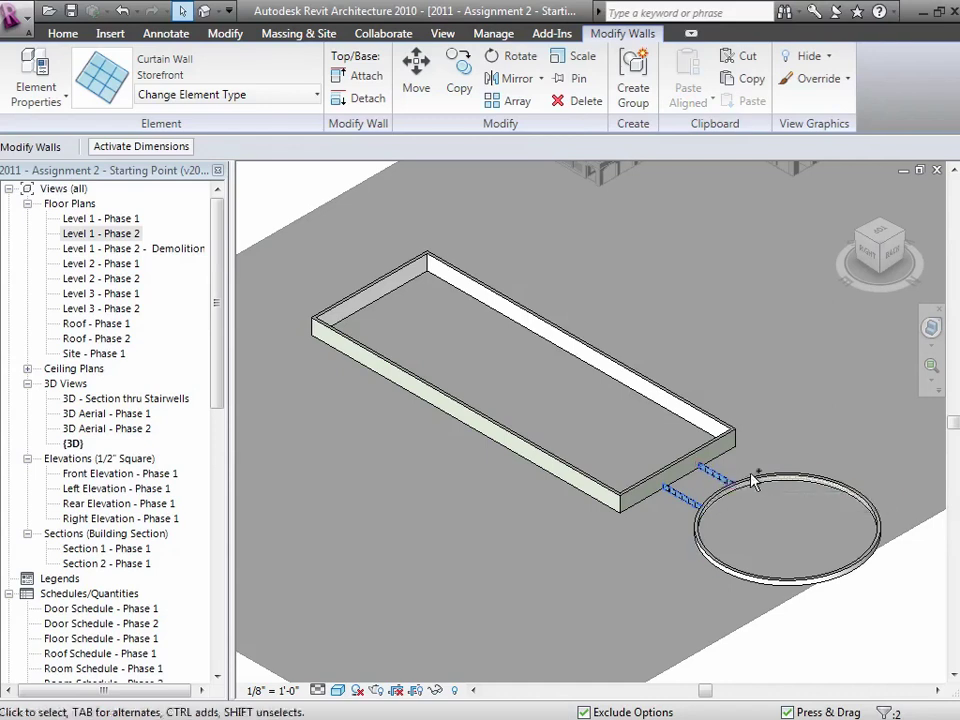
ctrl+click(782, 578)
ctrl+click(782, 578)
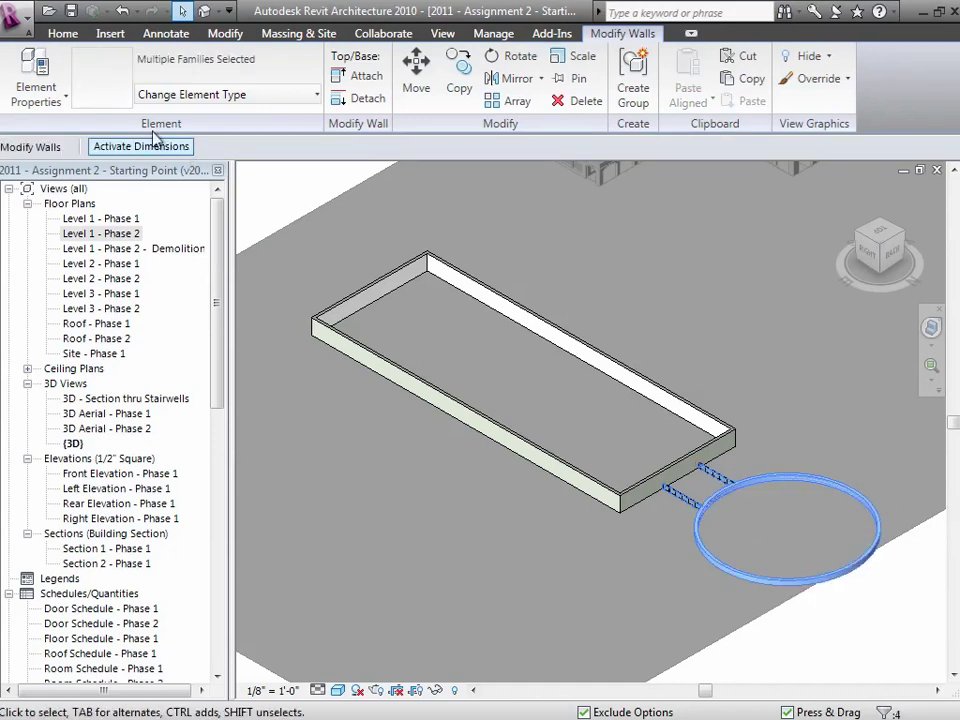
click(60, 103)
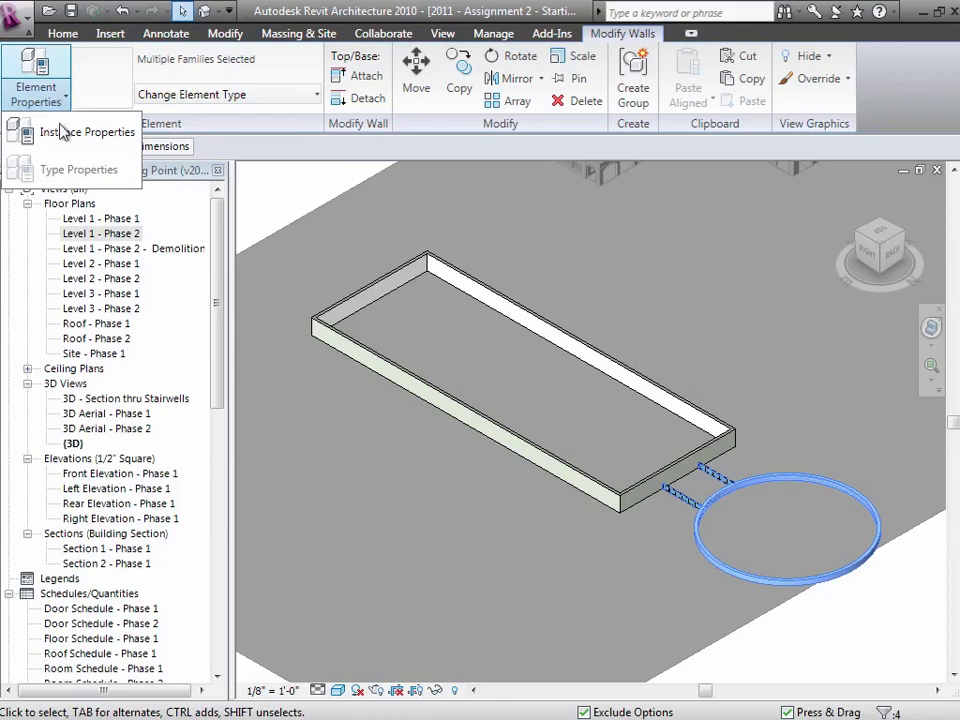
click(68, 133)
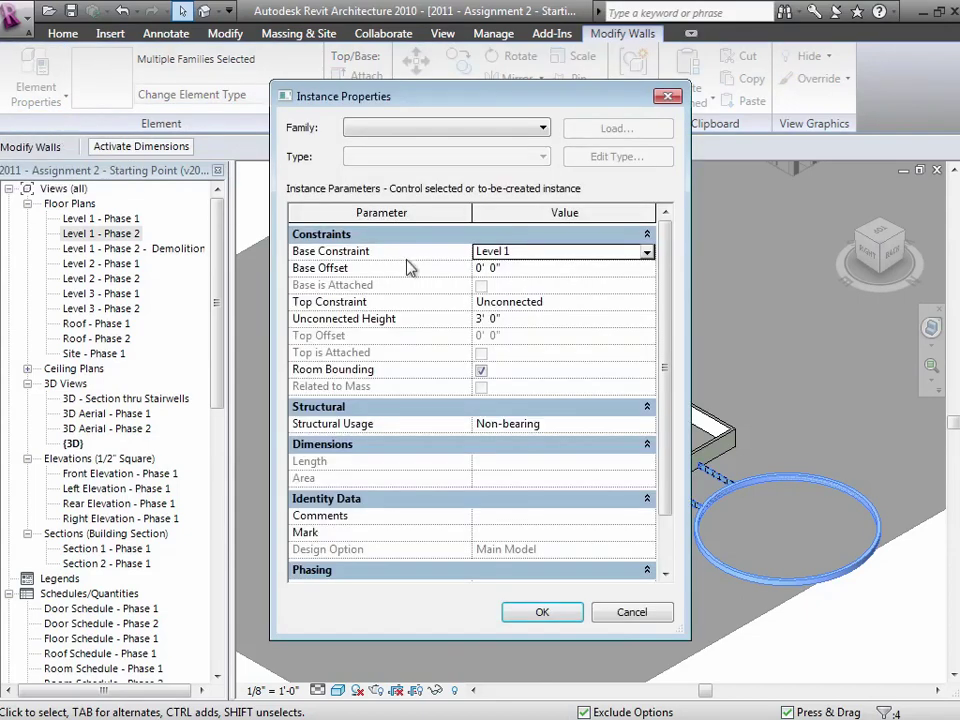
click(640, 301)
click(647, 302)
click(573, 347)
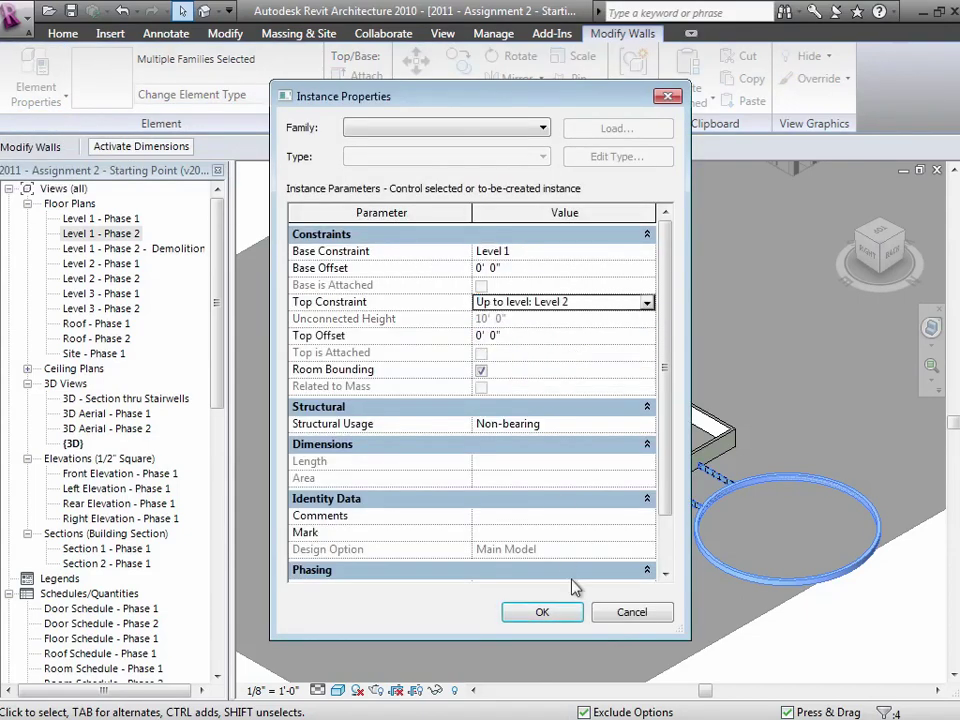
click(561, 611)
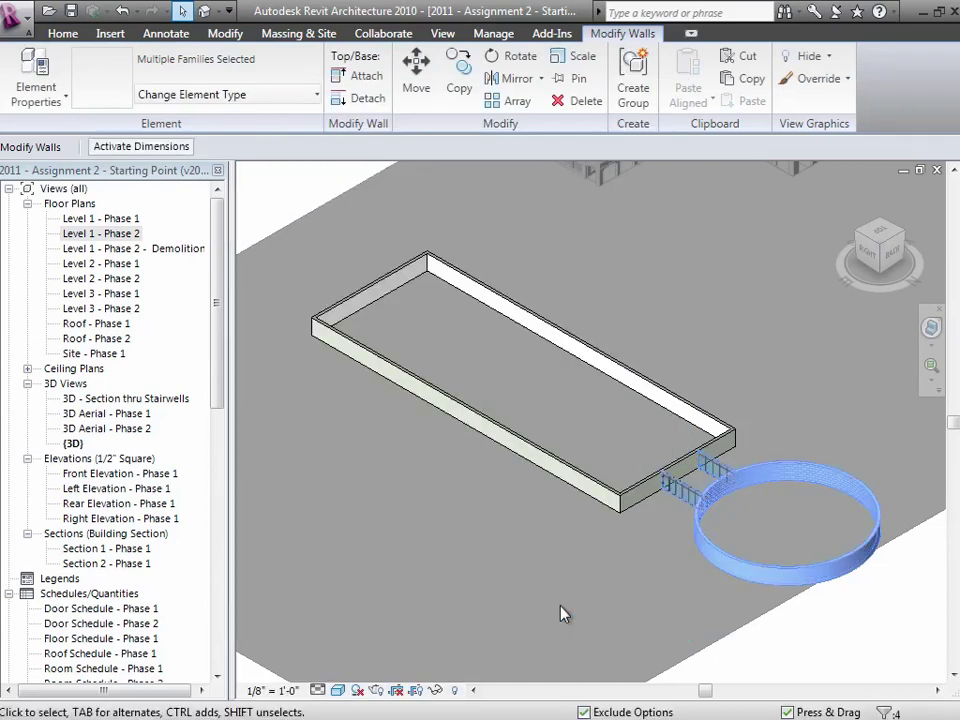
click(786, 675)
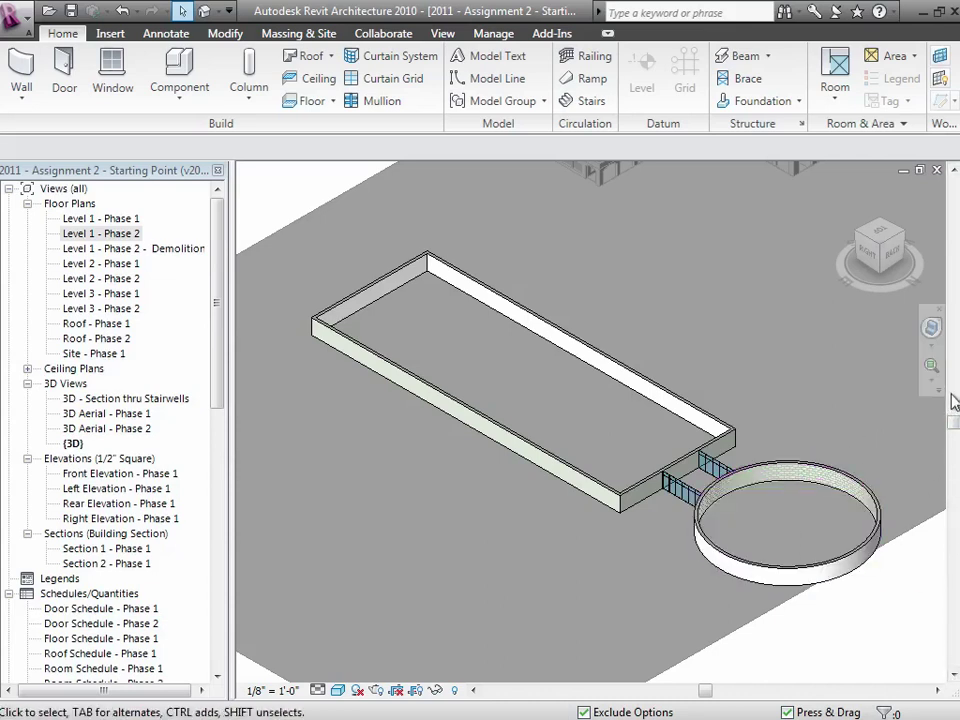
- Add both halves of the circular wall to the Auditorium Options set, including Auditorium - Option 1 (primary) and Auditorium - Option 2
click(931, 365)
drag(682, 425, 915, 640)
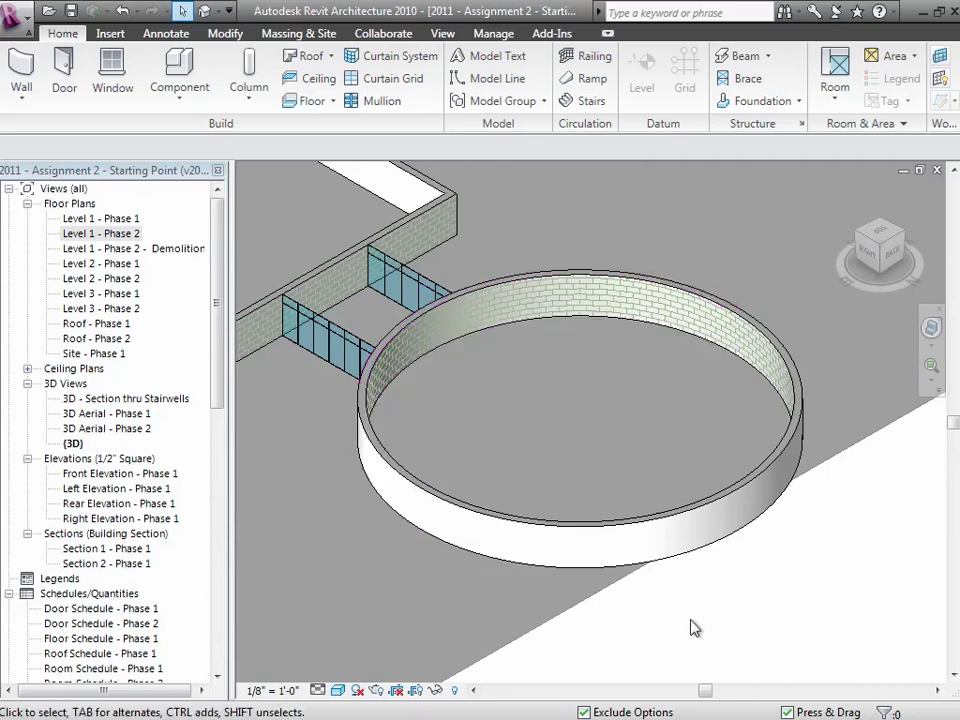
click(638, 530)
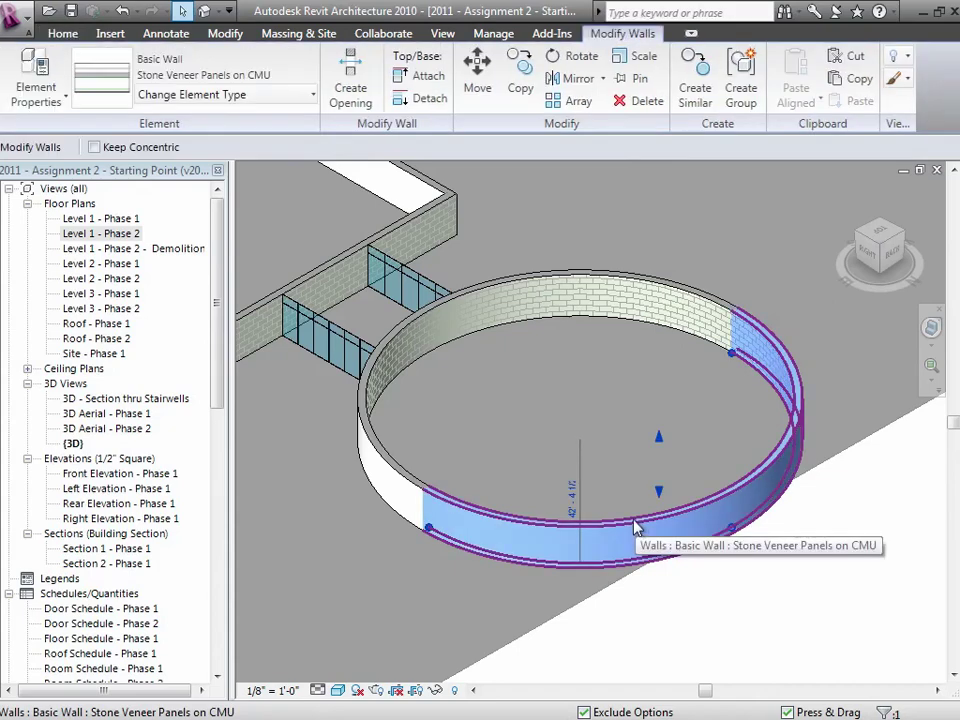
ctrl+click(584, 275)
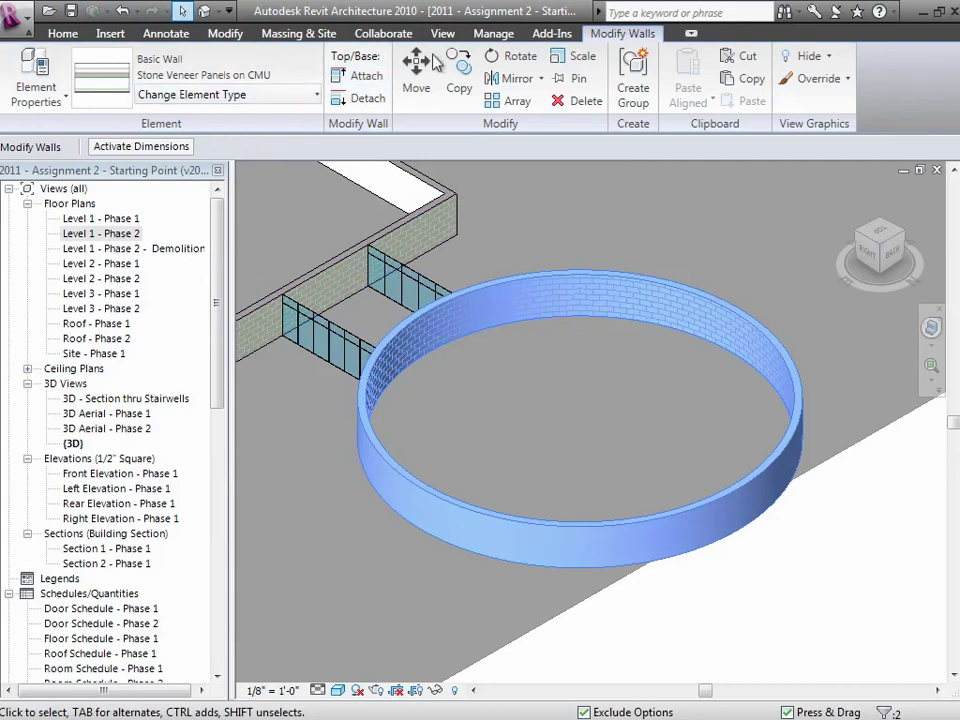
click(492, 34)
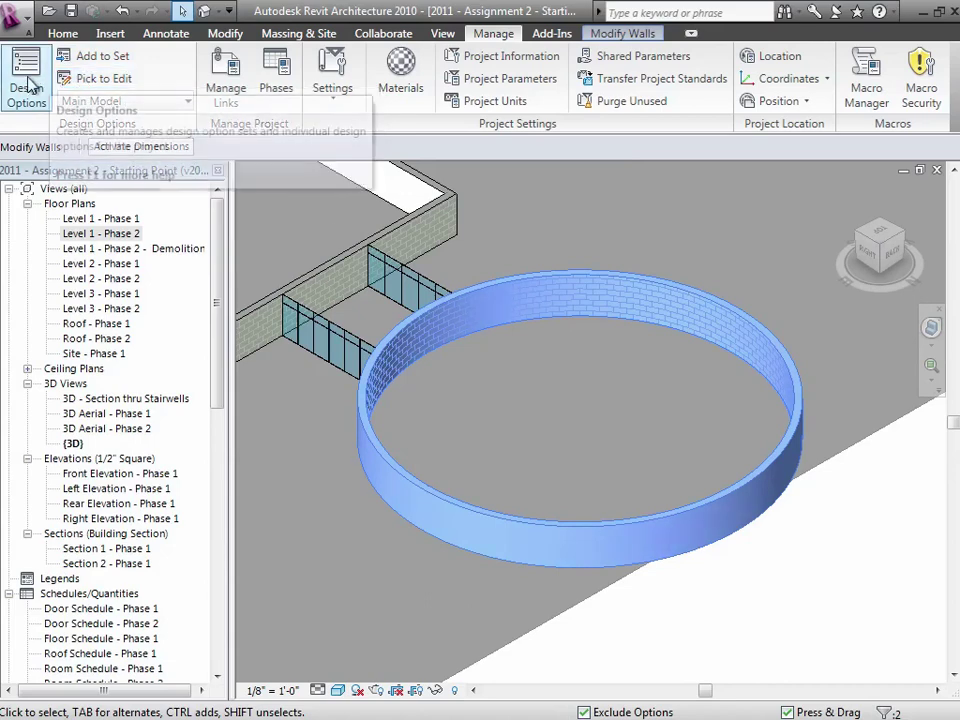
click(102, 64)
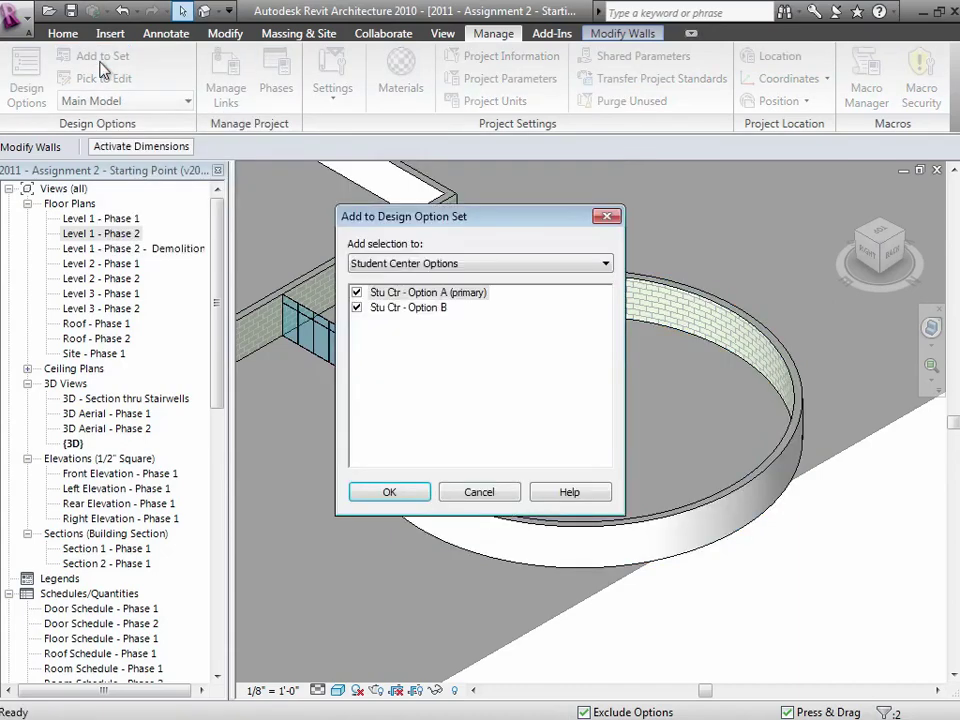
click(452, 263)
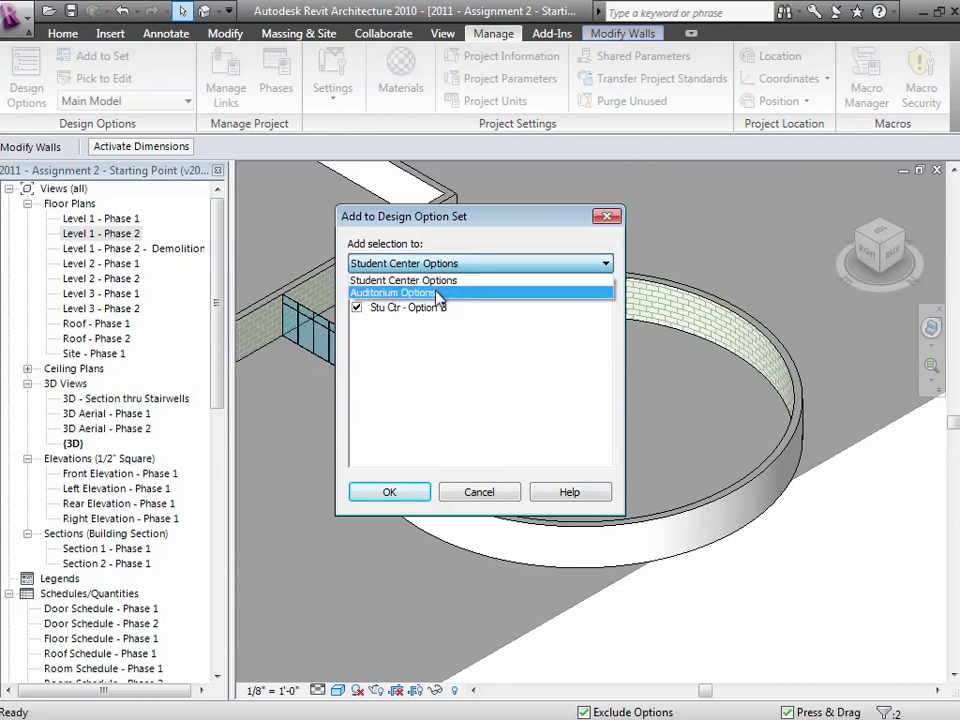
click(438, 293)
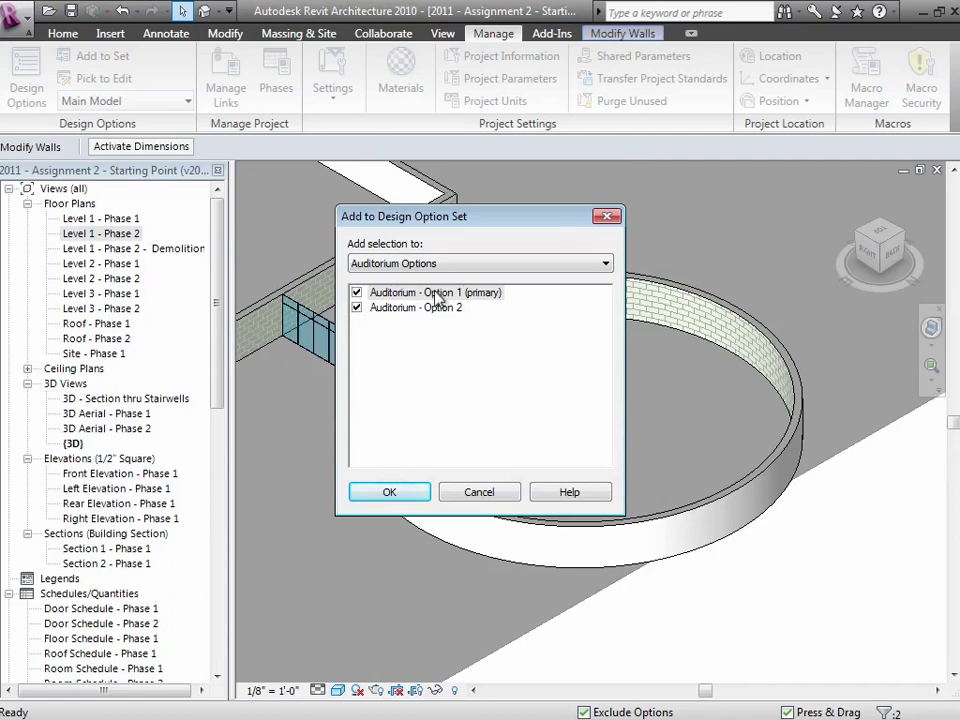
click(390, 492)
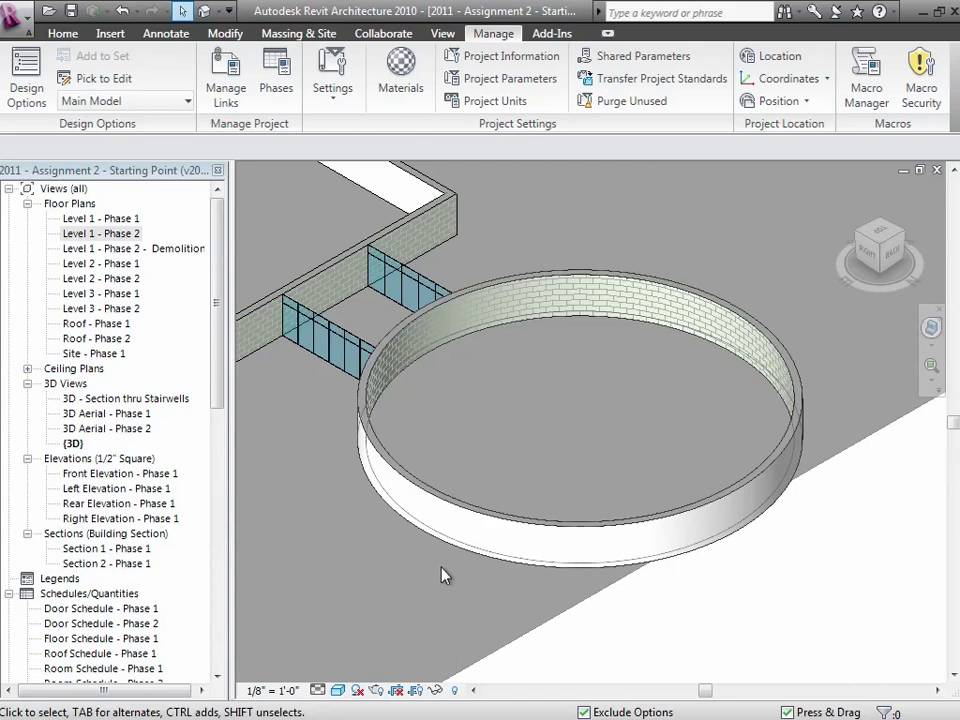
- Switch the active design option to Stu Ctr - Option A (primary) and from there to Auditorium - Option 1 (primary)
click(128, 104)
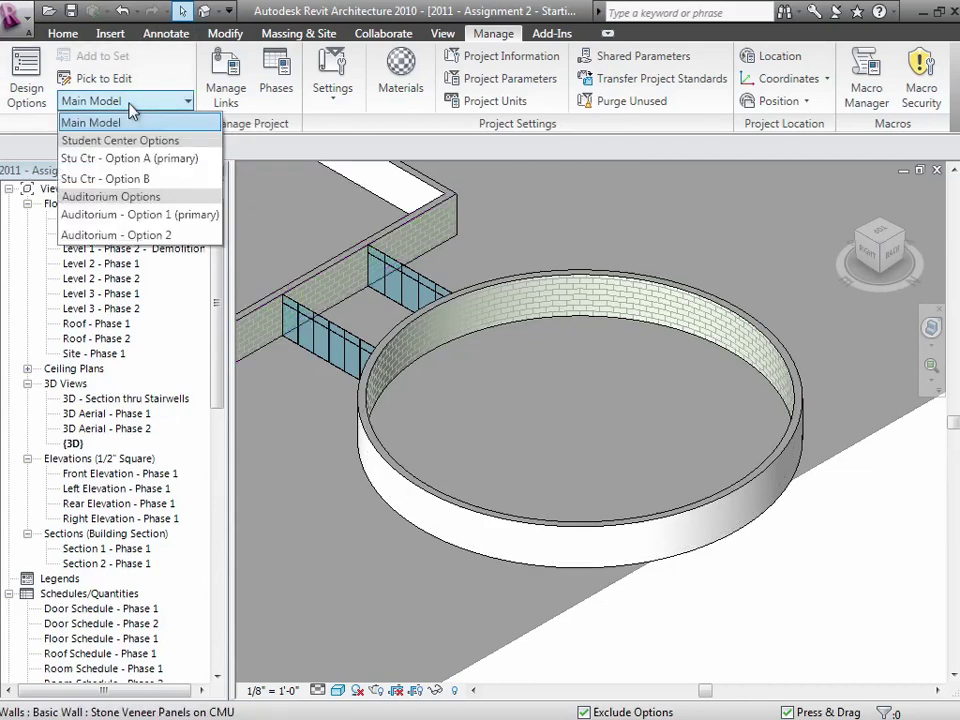
click(125, 158)
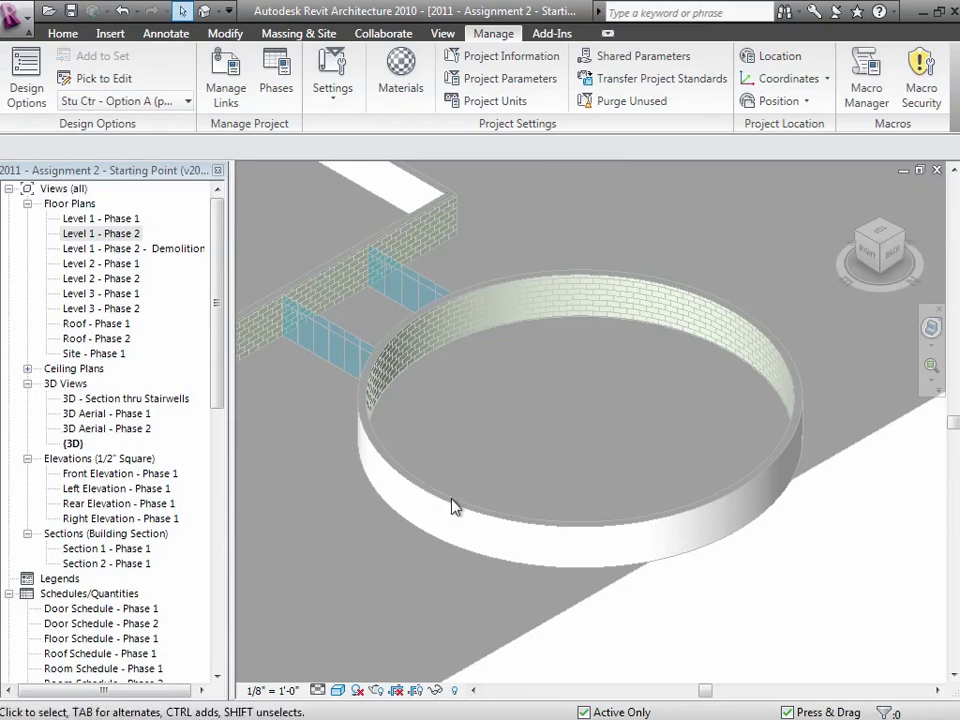
click(159, 104)
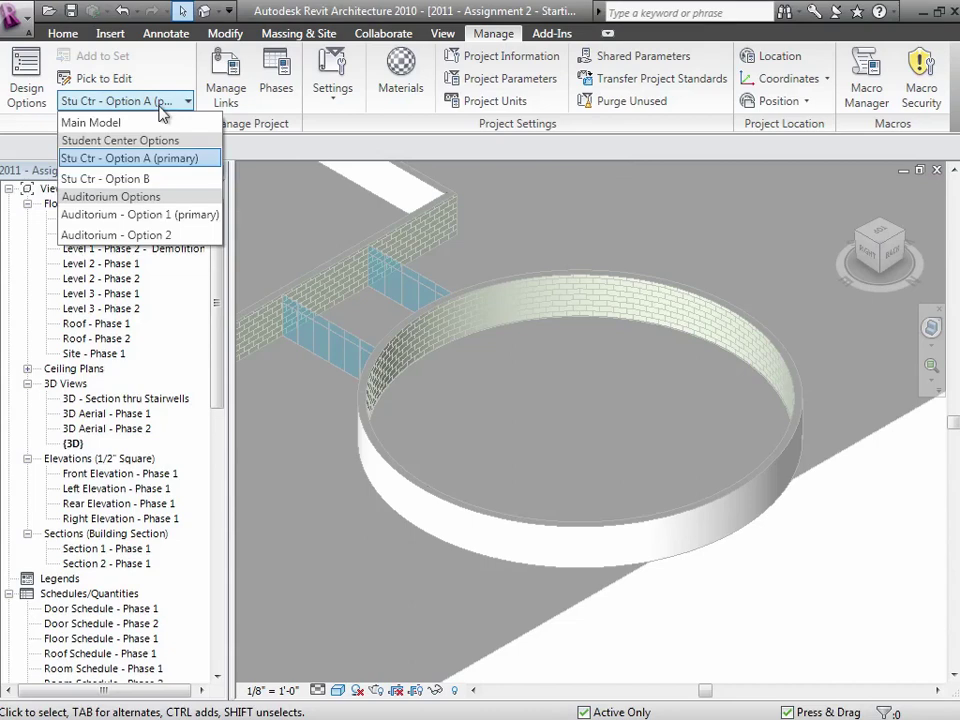
click(140, 215)
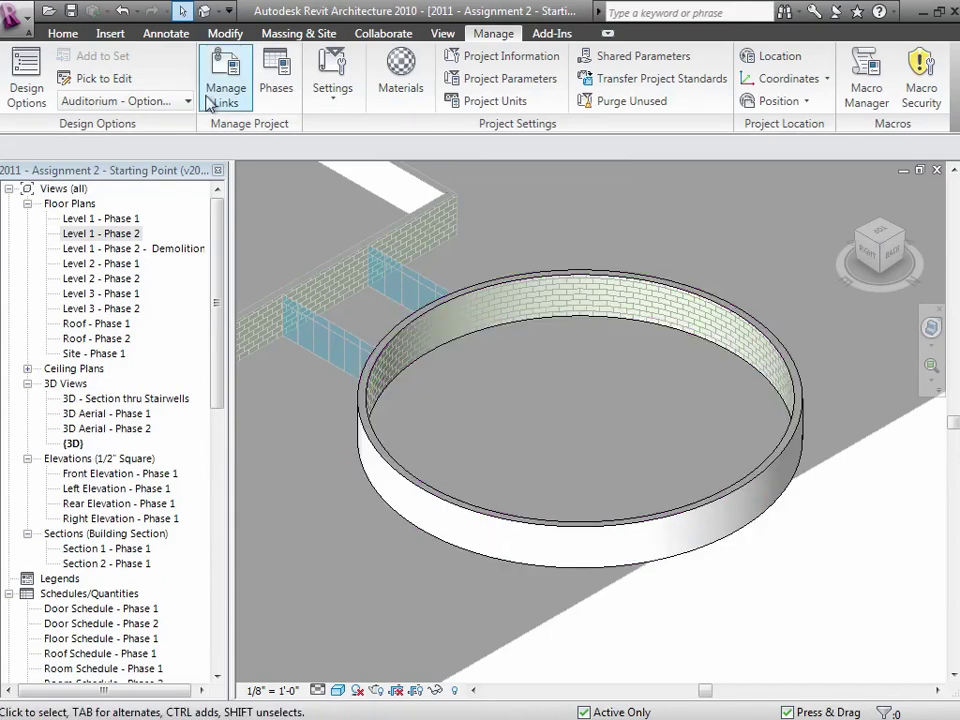
- Place four Andersen 400 C35 windows in a row along the outer front face of the circular auditorium wall
click(52, 40)
click(107, 70)
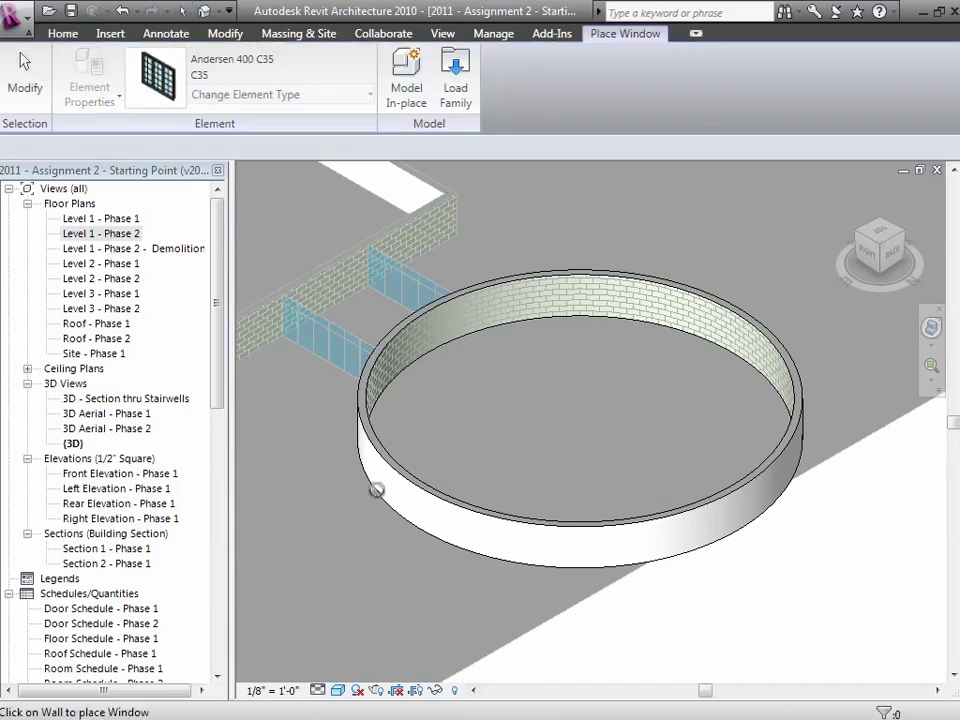
click(441, 517)
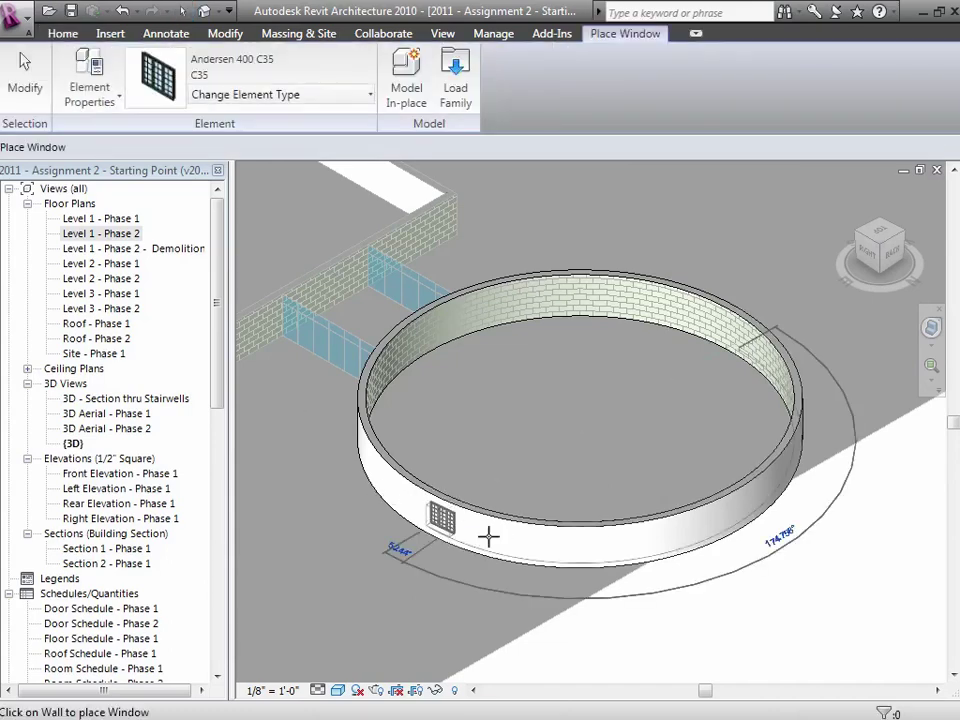
click(506, 540)
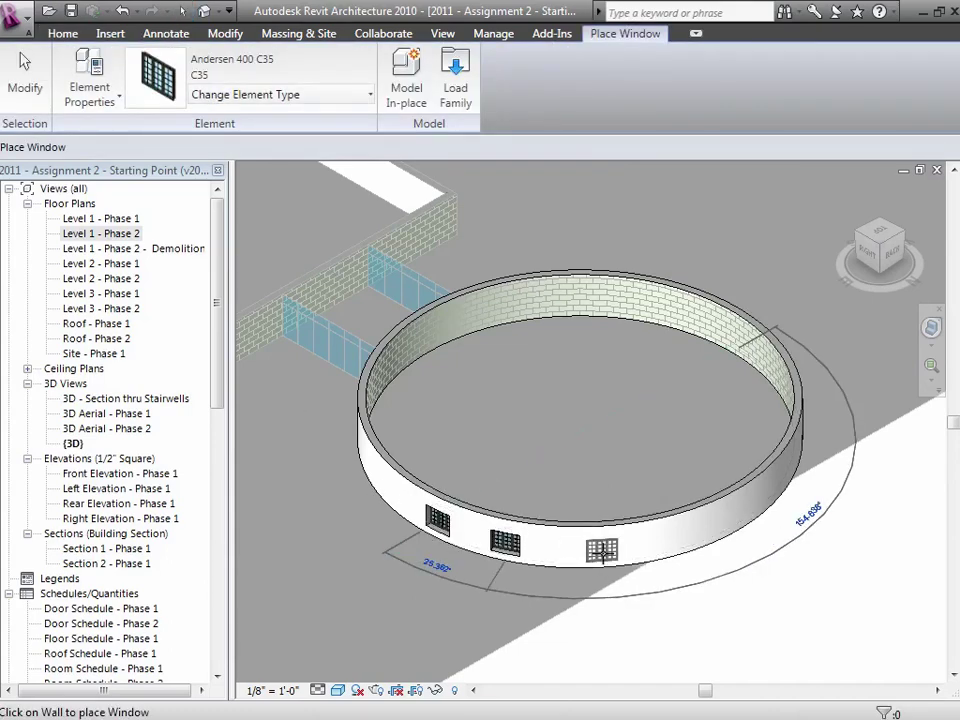
click(601, 550)
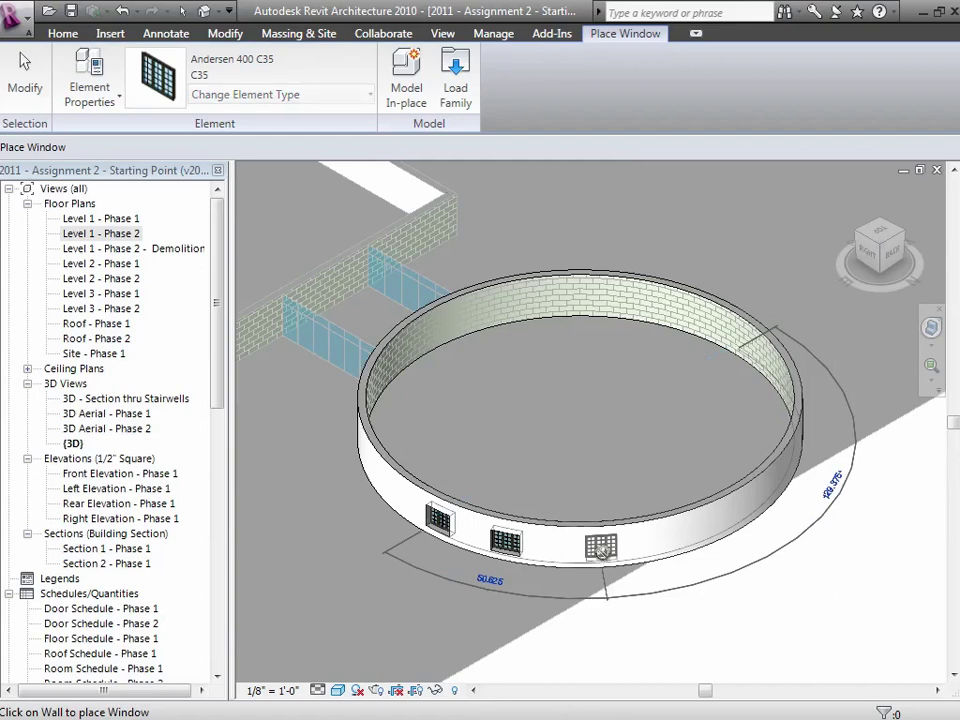
click(382, 475)
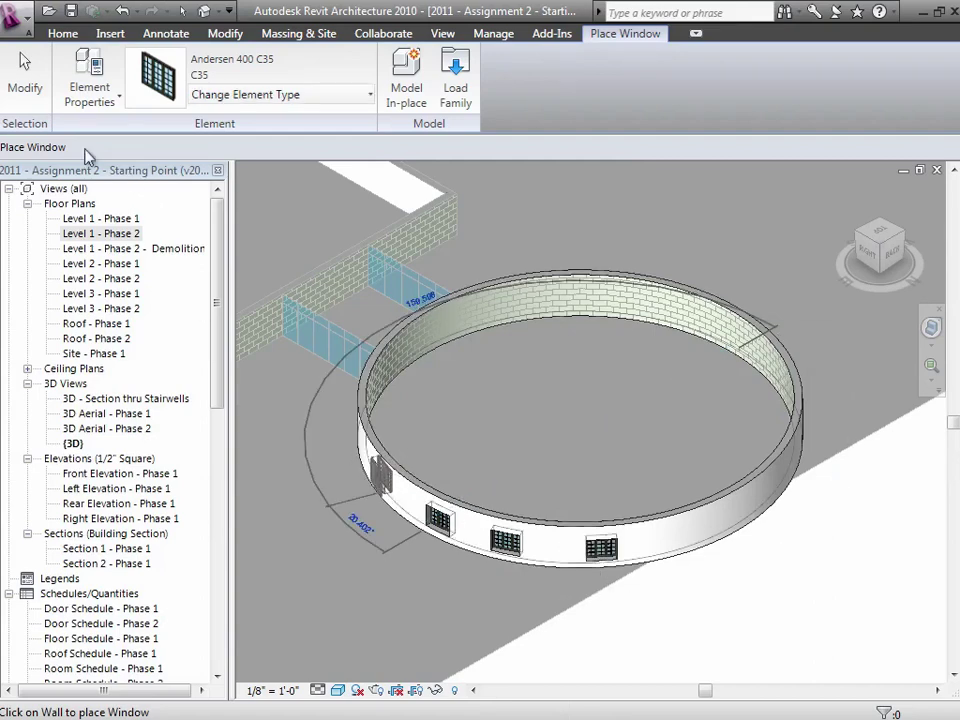
click(22, 75)
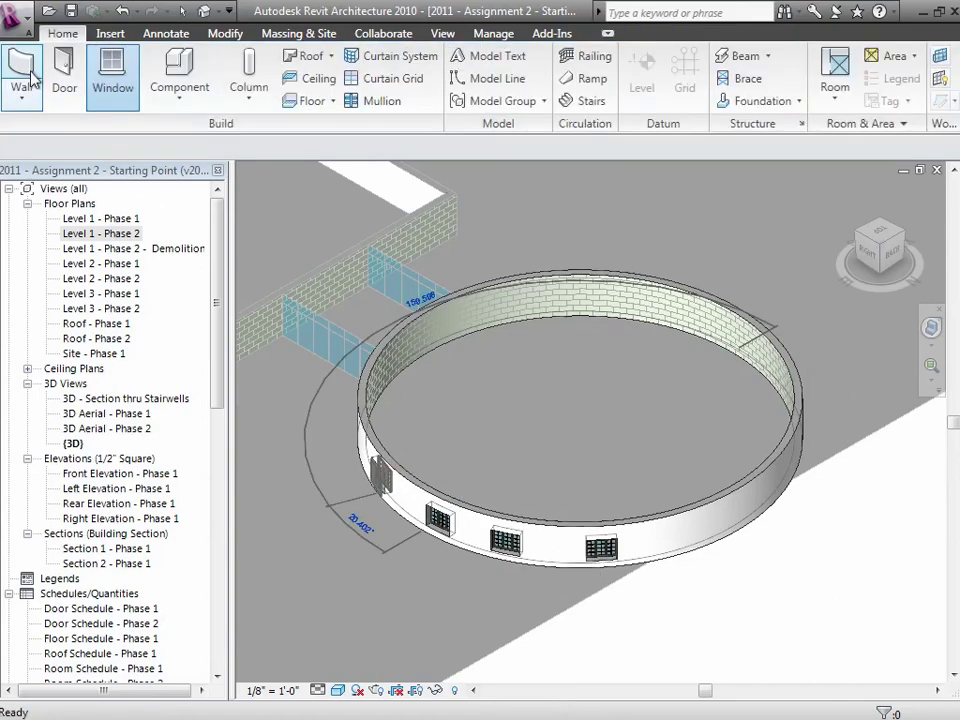
- Split the circular auditorium wall at two places to isolate a segment to the right of the four windows
click(690, 517)
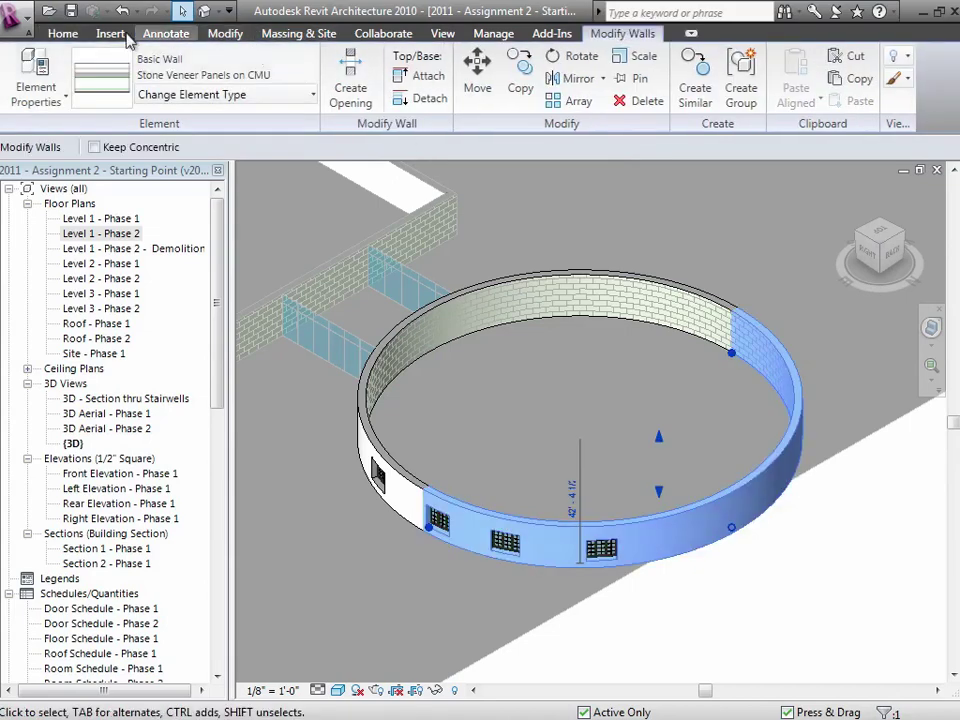
click(62, 36)
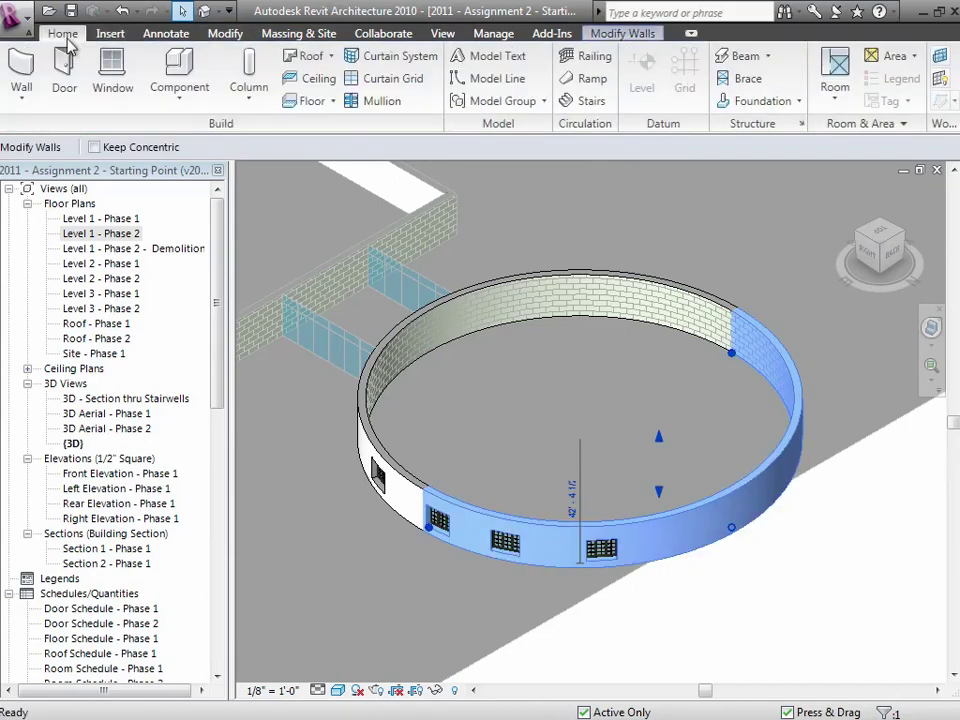
click(224, 36)
click(284, 78)
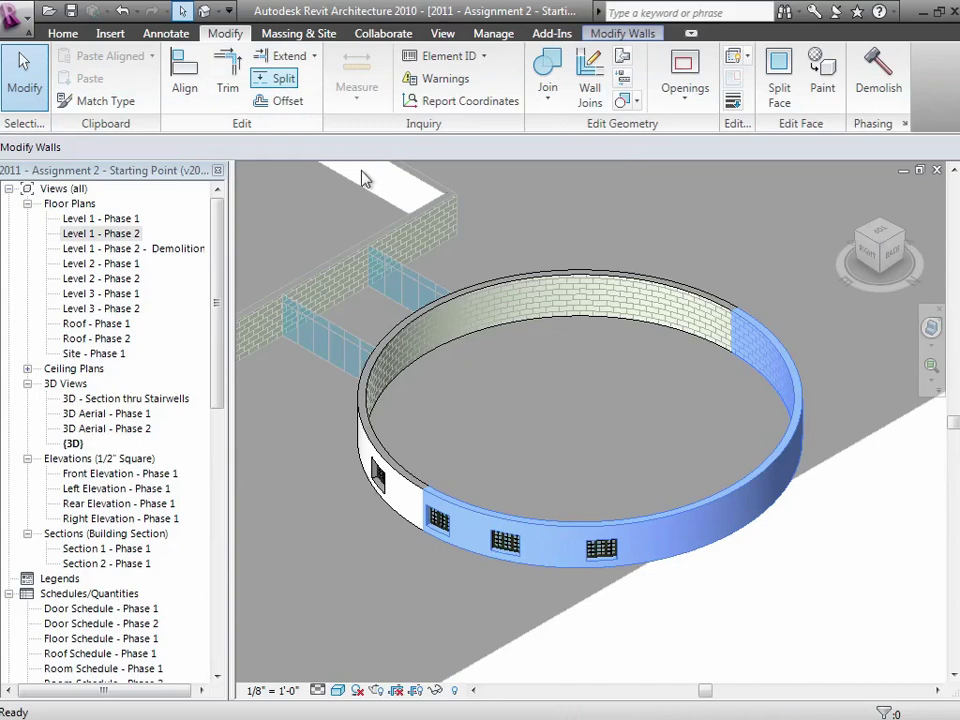
click(658, 511)
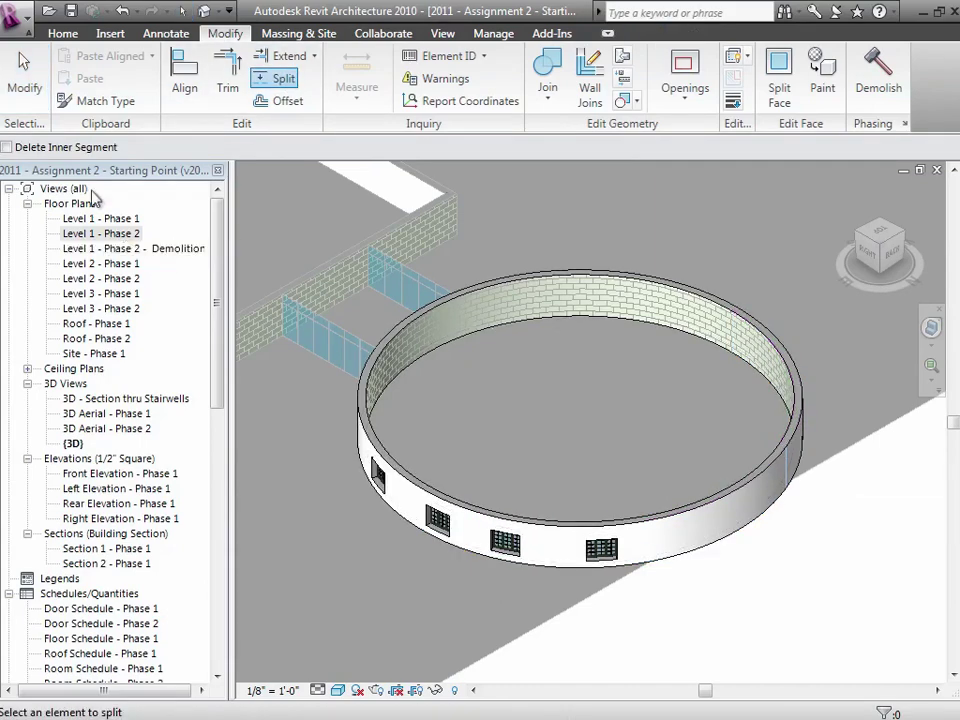
click(37, 88)
- Change the isolated front segment of the circular auditorium wall to the Curtain Wall type Storefront
click(696, 508)
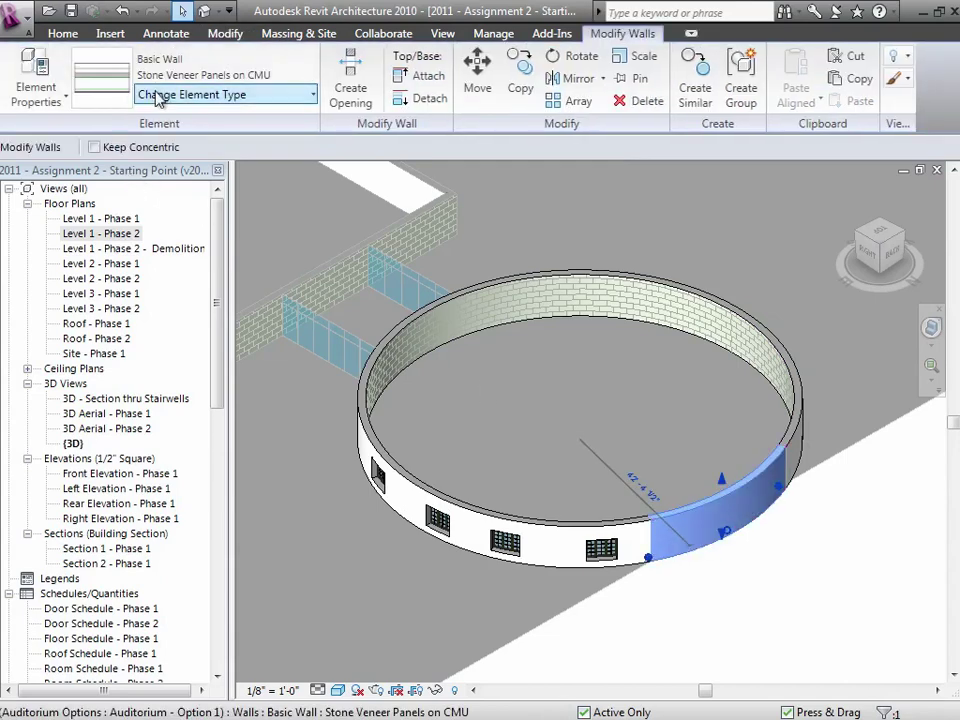
click(161, 94)
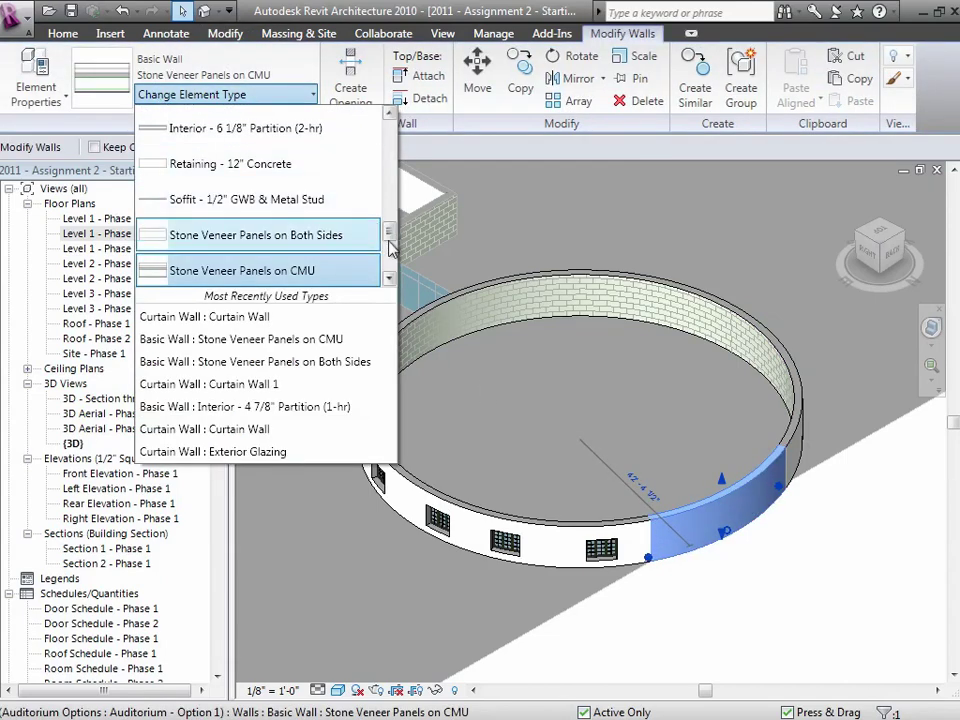
scroll(391, 275, down, 3)
click(190, 177)
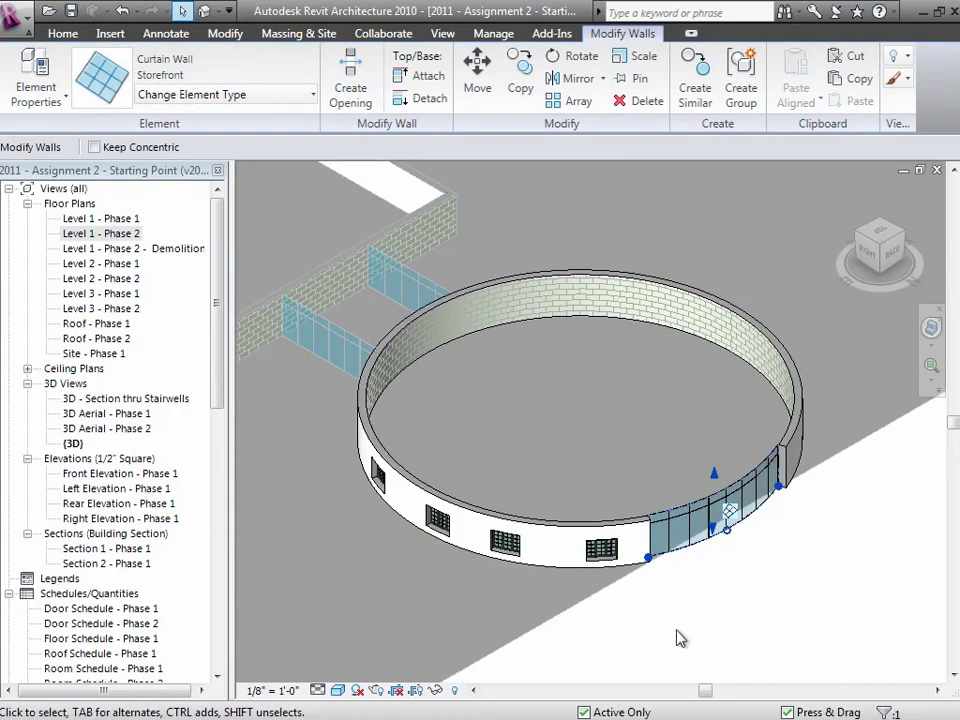
click(679, 637)
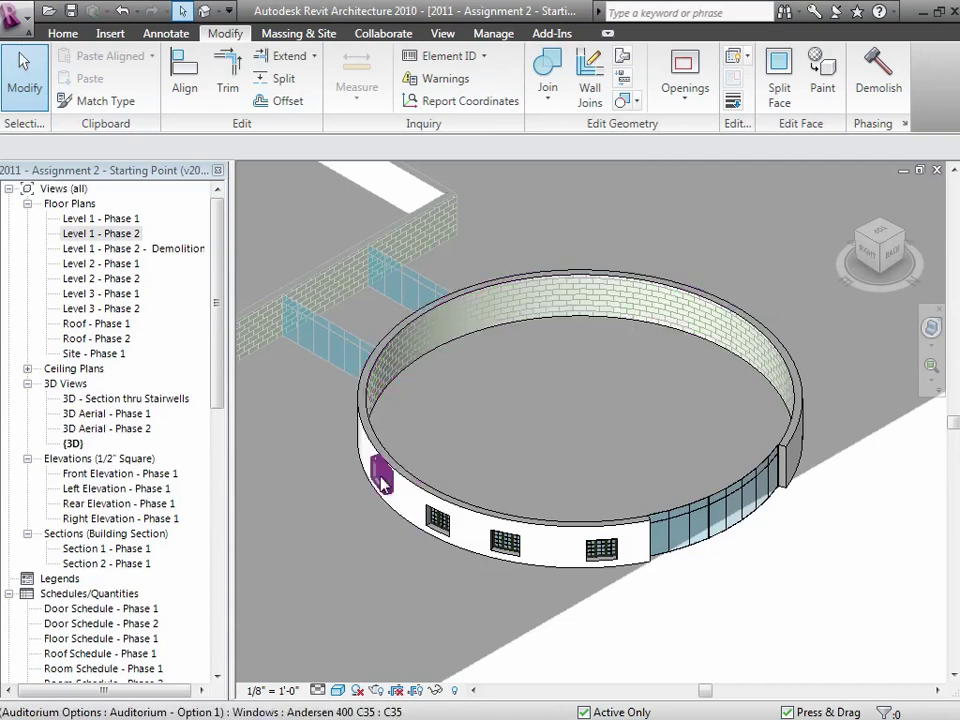
- Make Auditorium - Option 2 the active design option, viewing the Main Model in between for comparison
click(486, 34)
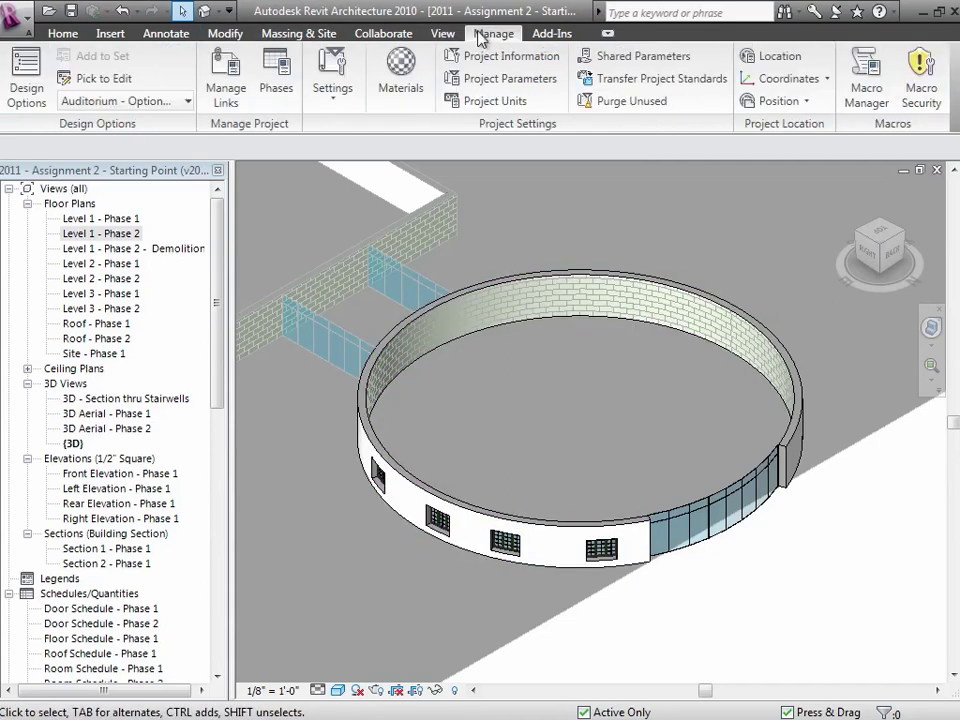
click(80, 101)
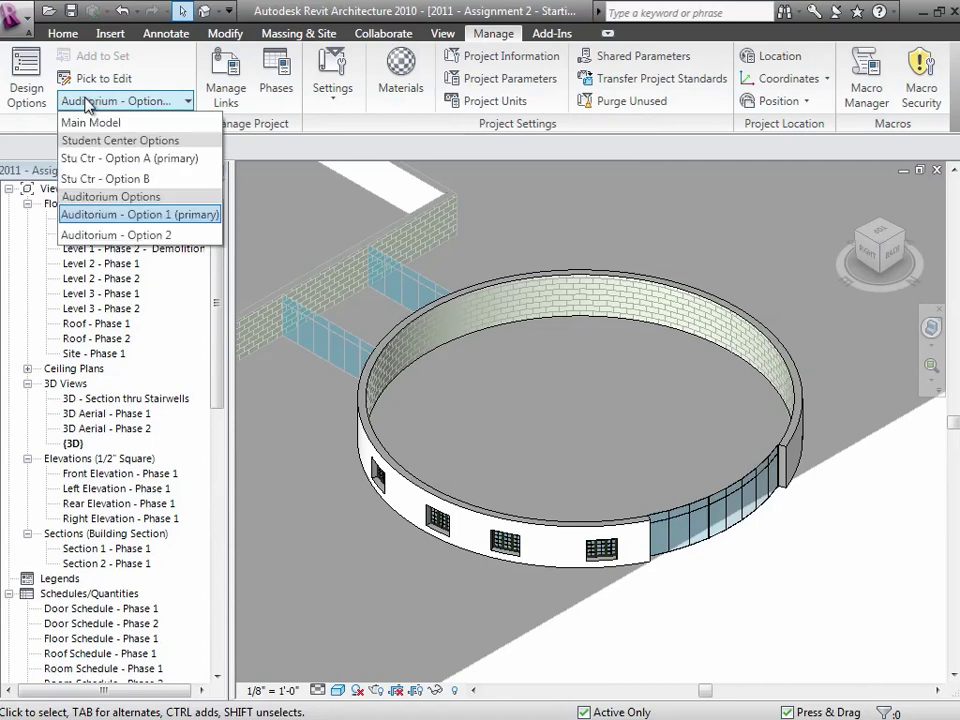
click(97, 236)
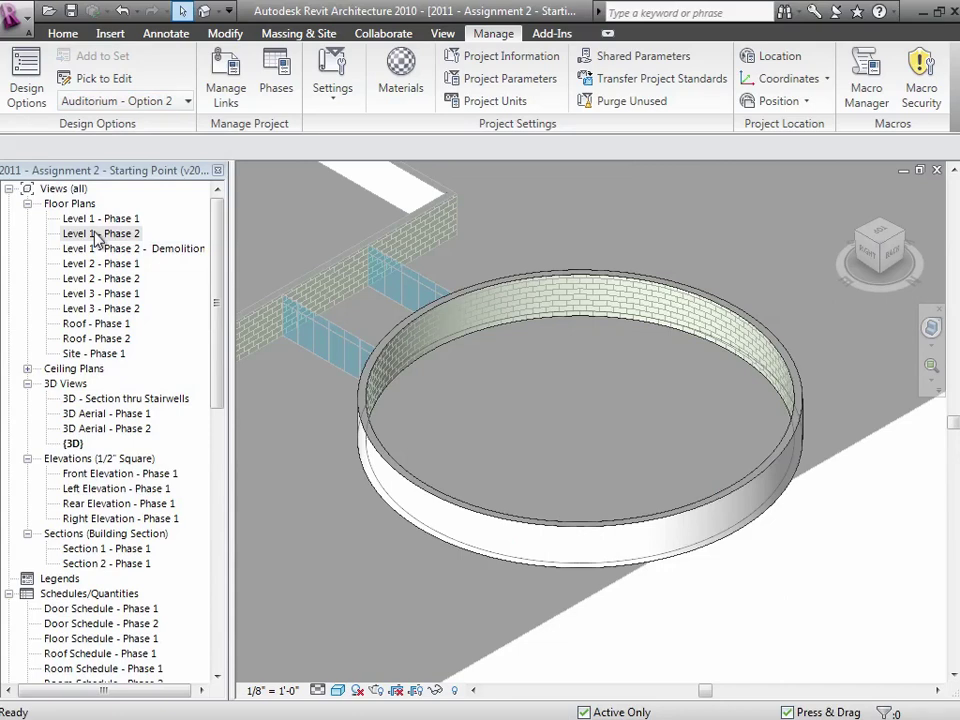
click(118, 102)
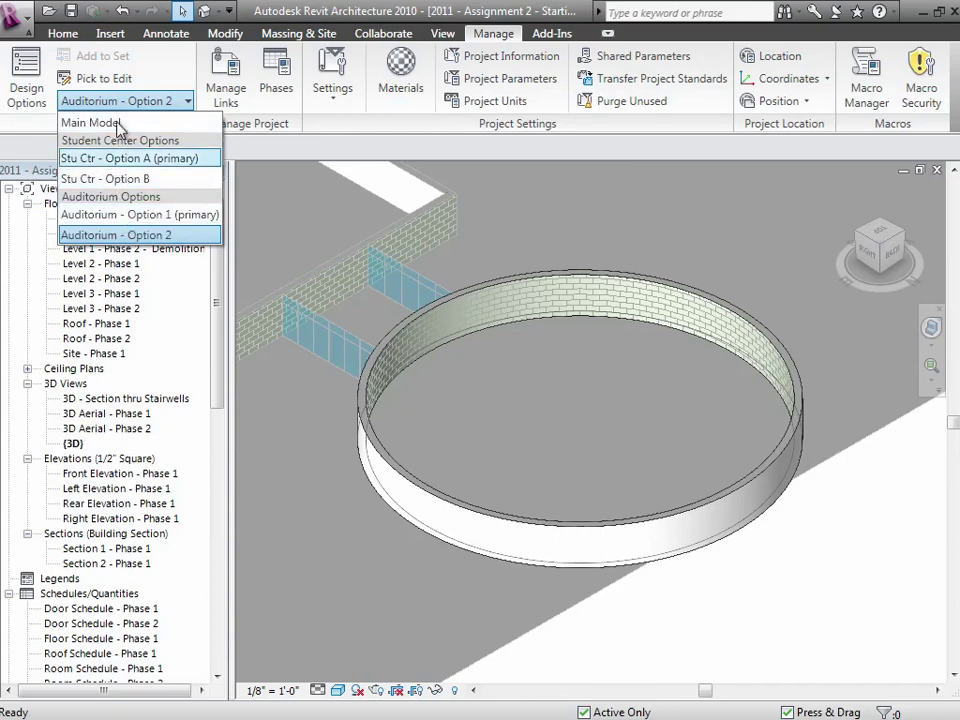
click(120, 123)
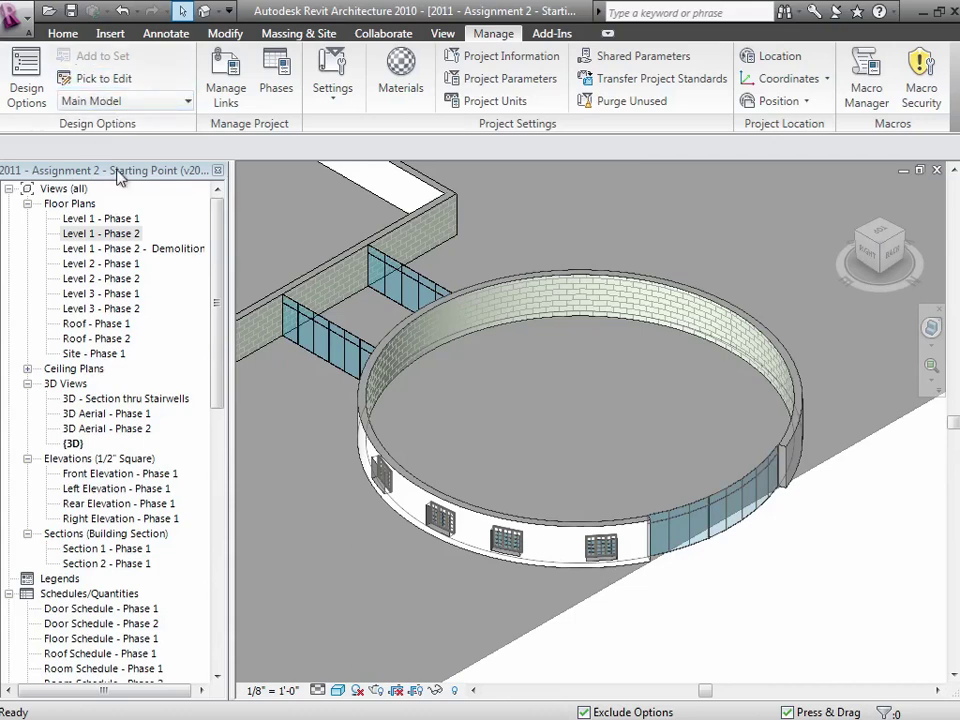
click(118, 102)
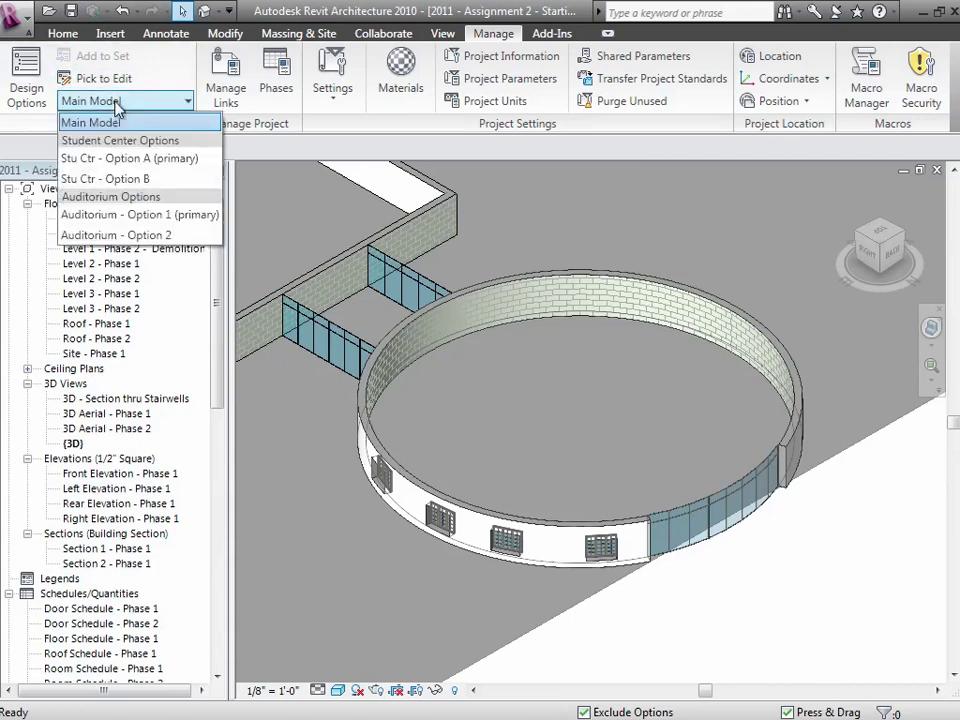
click(129, 238)
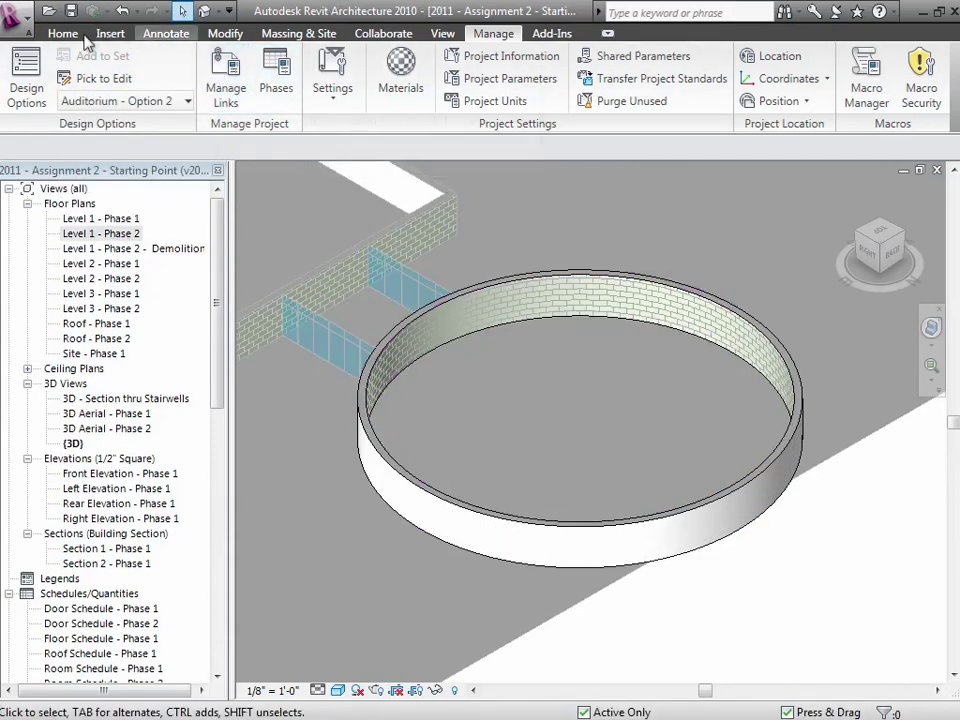
- Split the rear part of the Option 2 circular wall at two places to isolate a segment at the back
click(226, 36)
click(274, 78)
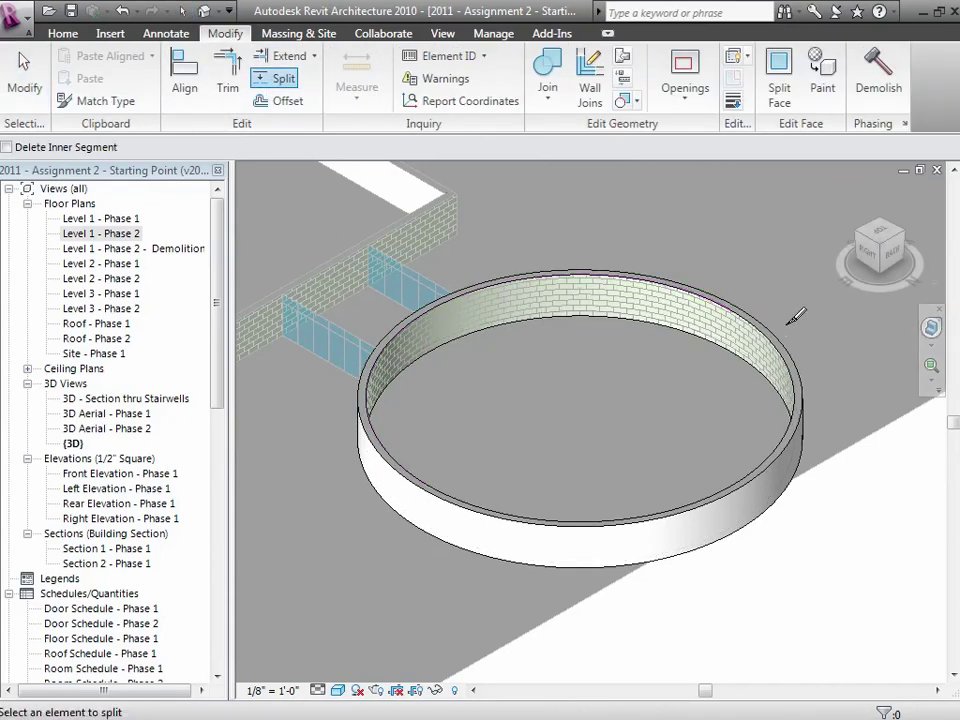
click(38, 85)
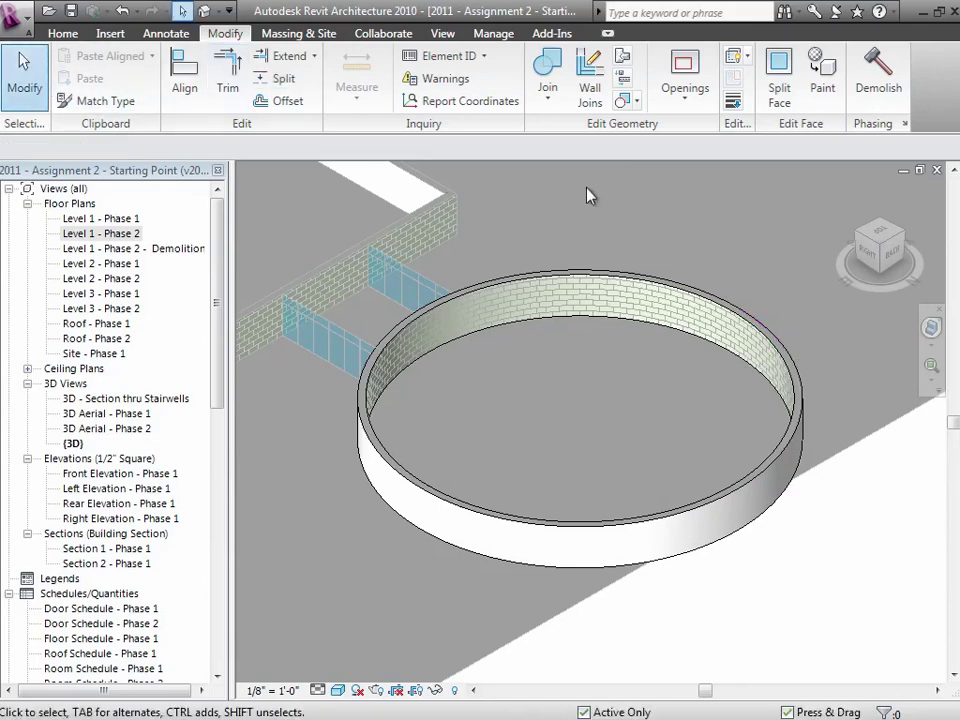
- Change the isolated rear segment of the Option 2 circular wall to the Curtain Wall type Storefront
click(615, 279)
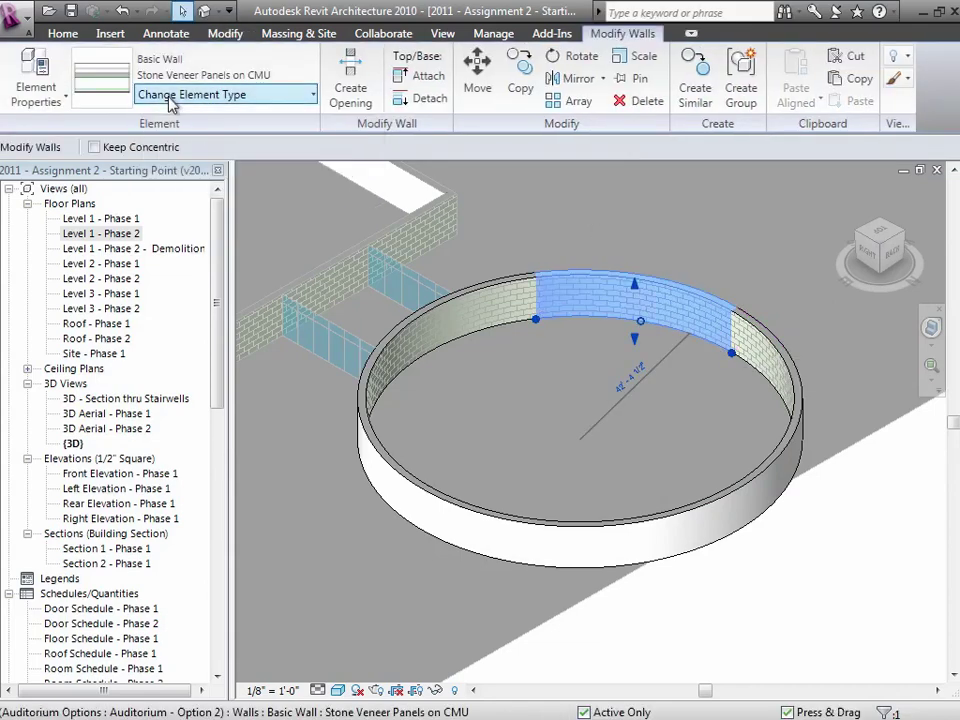
click(160, 94)
drag(385, 228, 390, 275)
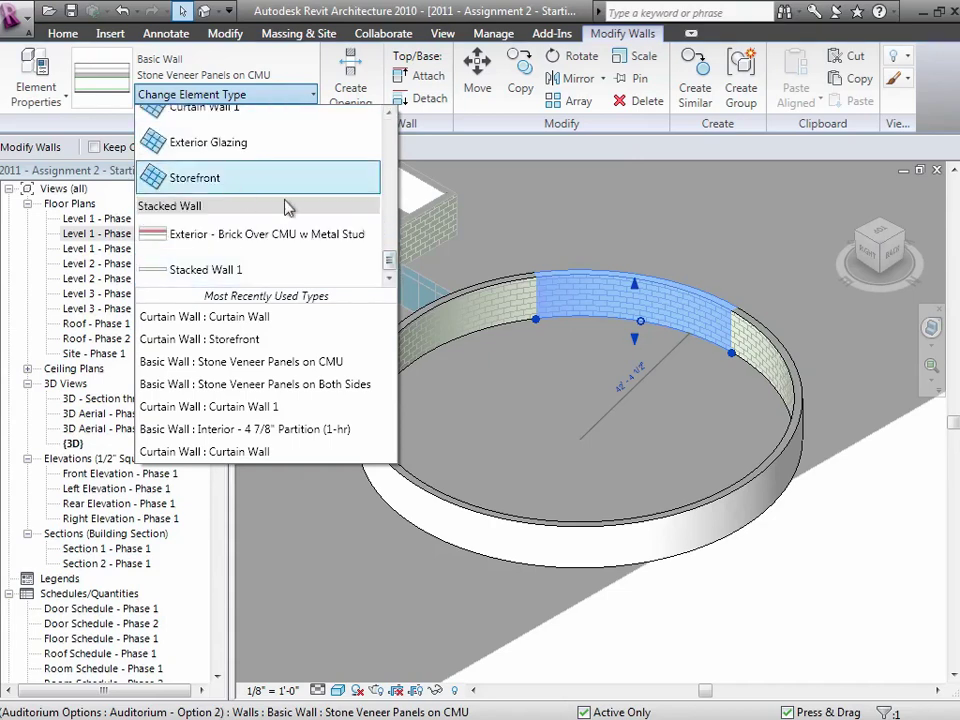
click(210, 172)
click(518, 232)
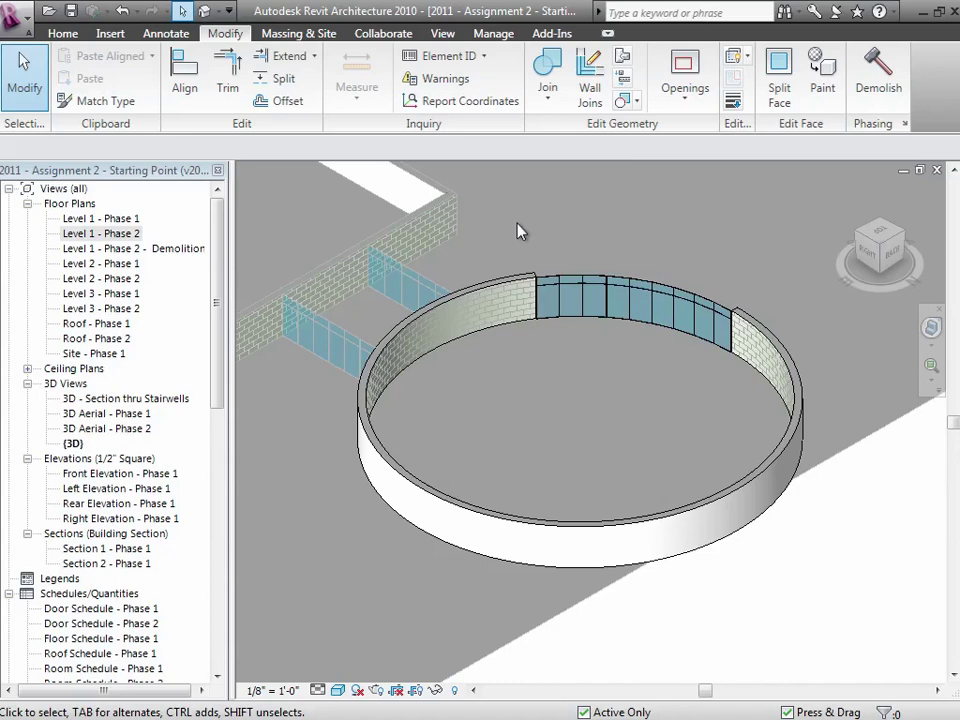
- Open the design options settings and finish editing Auditorium - Option 2
click(495, 34)
click(26, 80)
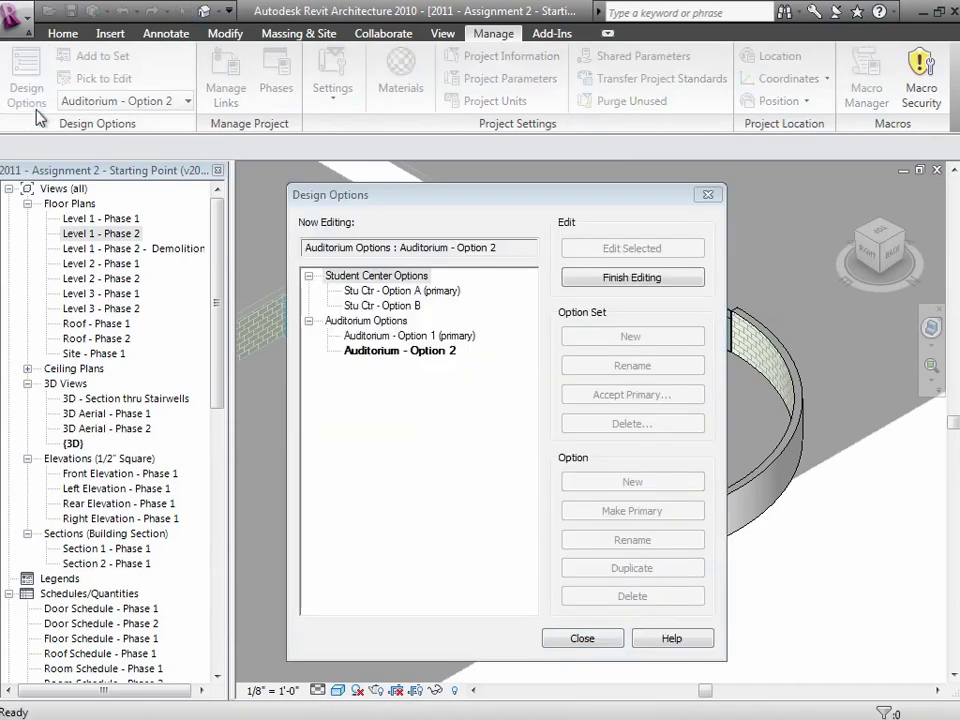
click(372, 336)
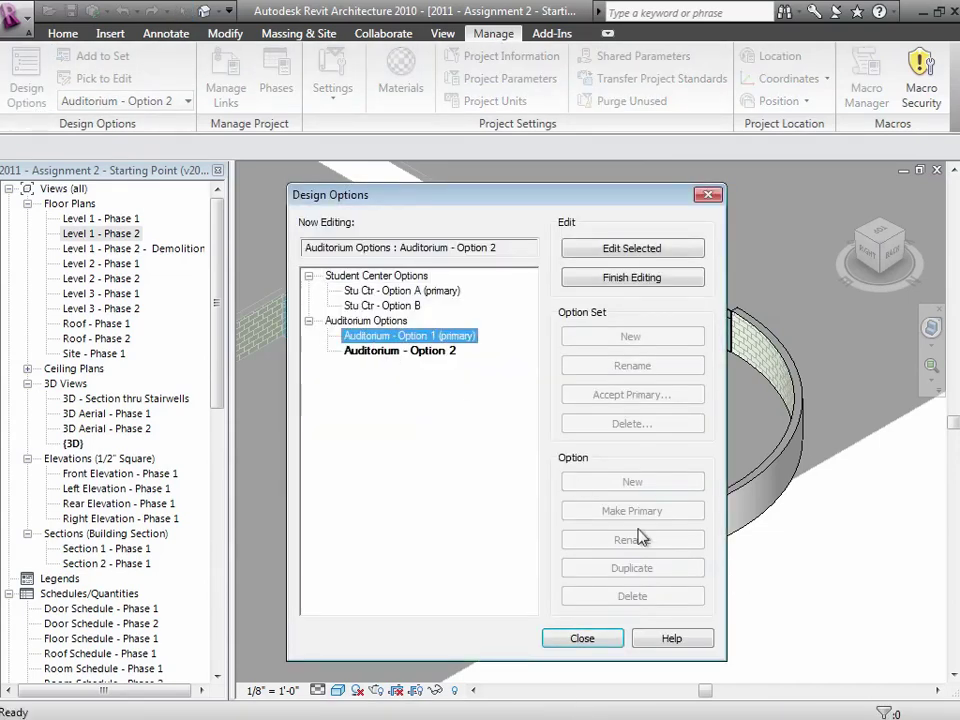
click(668, 283)
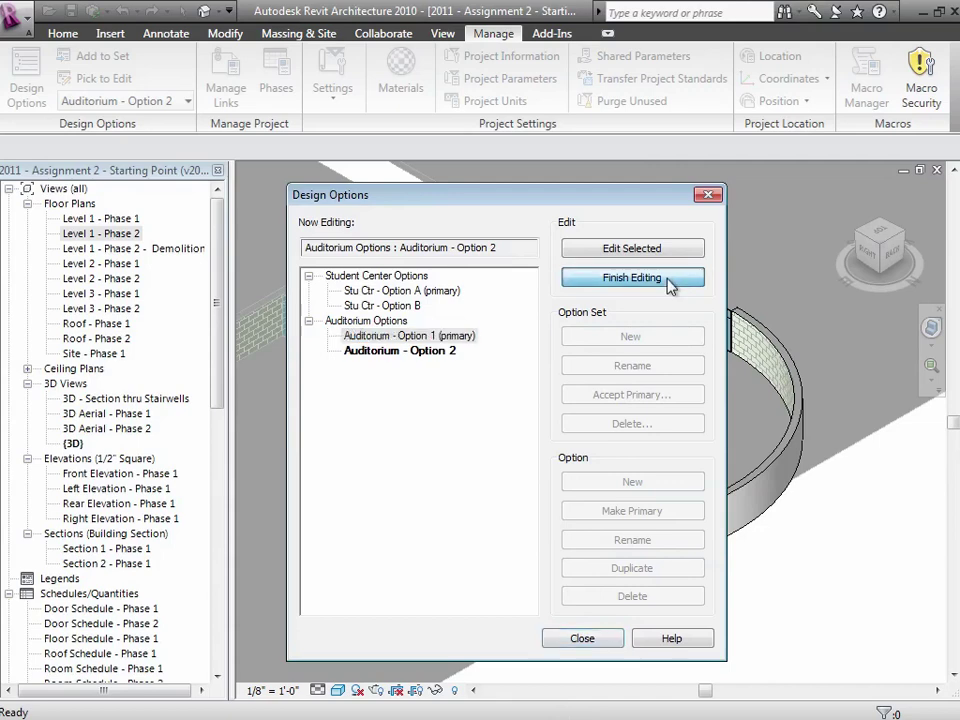
- Rename the primary auditorium option to Auditorium - Round 1
click(425, 337)
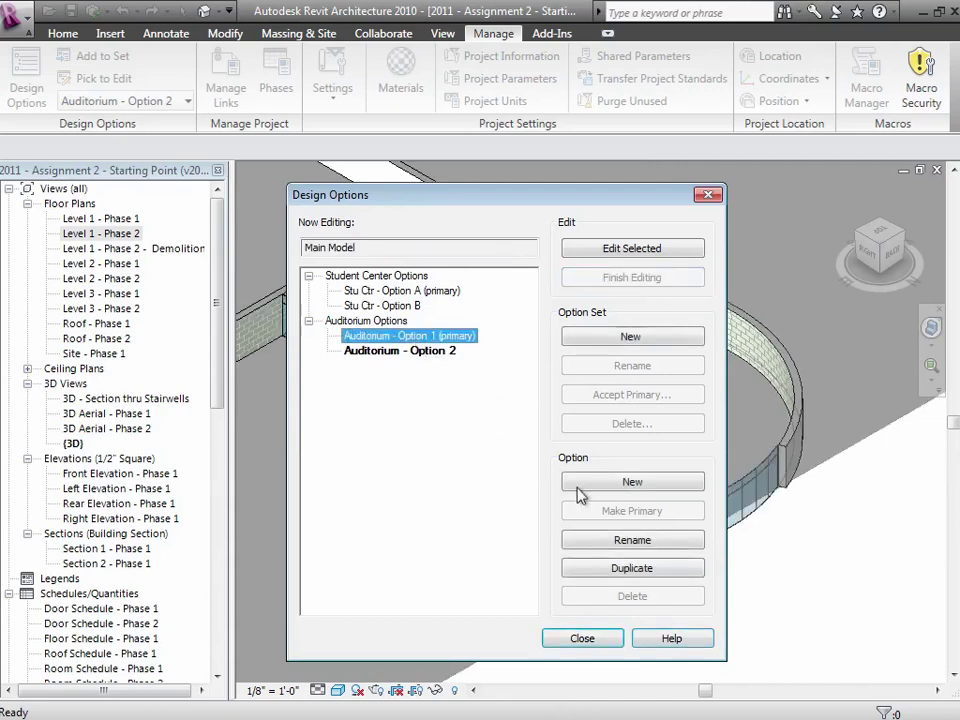
click(664, 543)
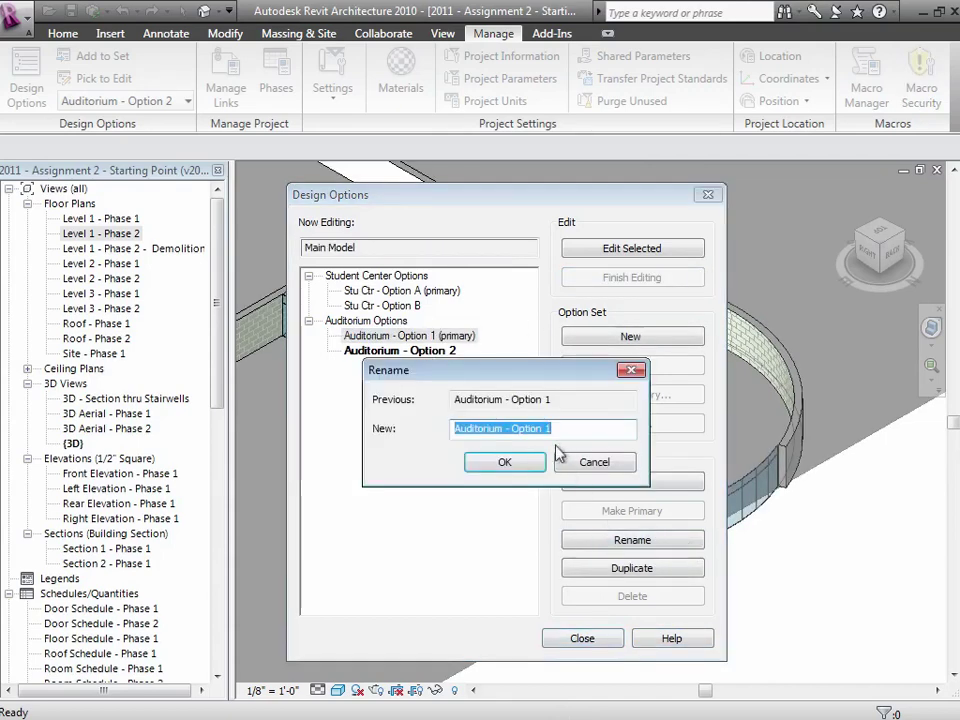
drag(512, 428, 562, 428)
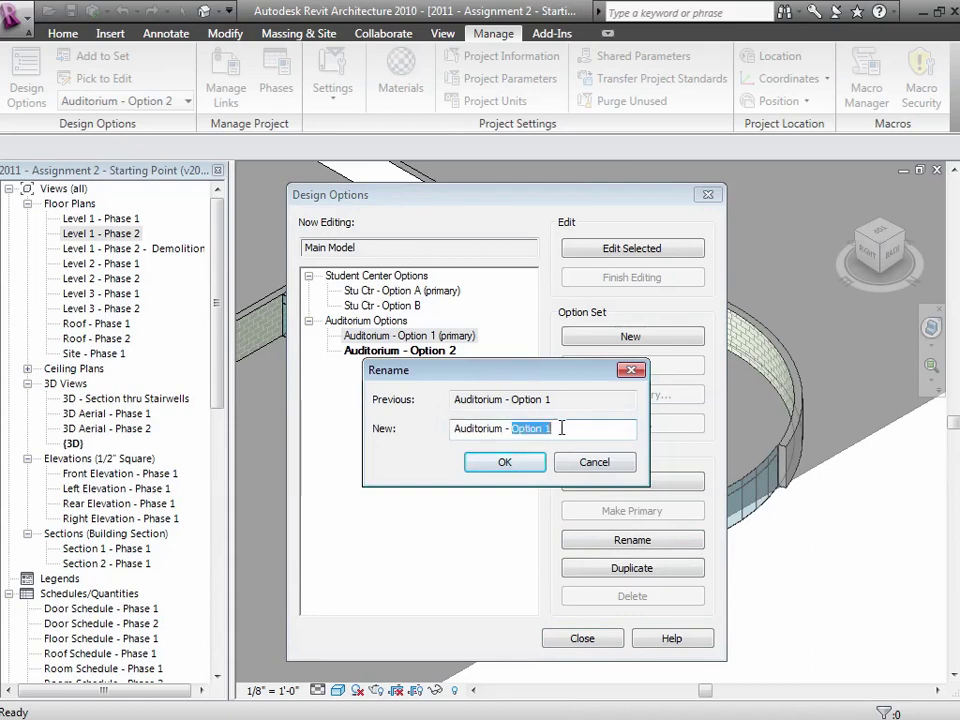
text(Round 1)
click(513, 466)
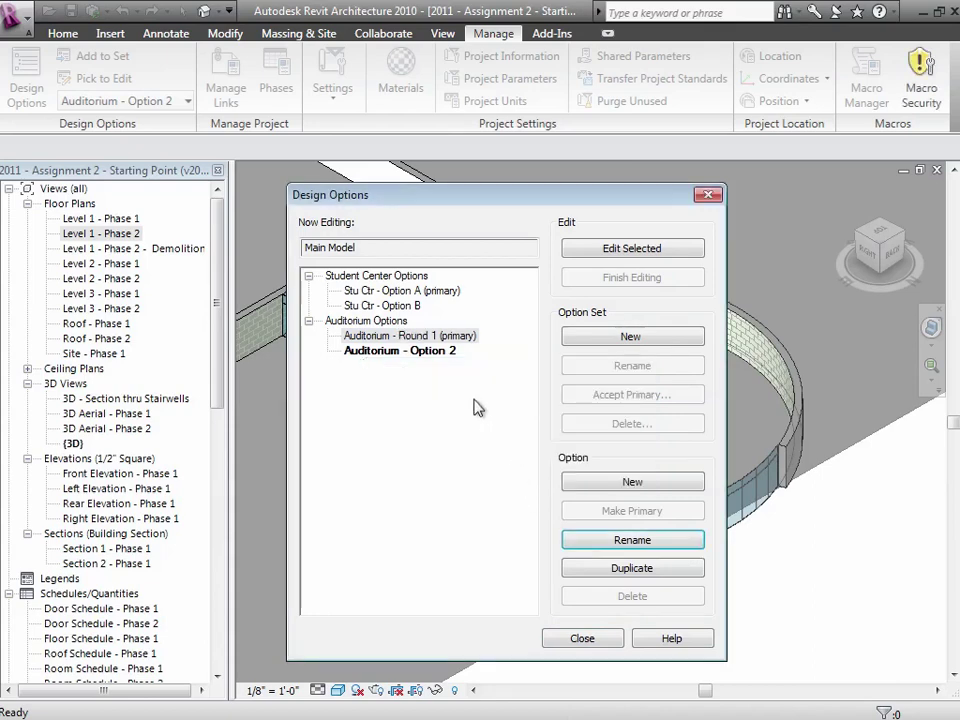
- Rename the second auditorium option to Auditorium - Round 2
click(440, 352)
click(632, 540)
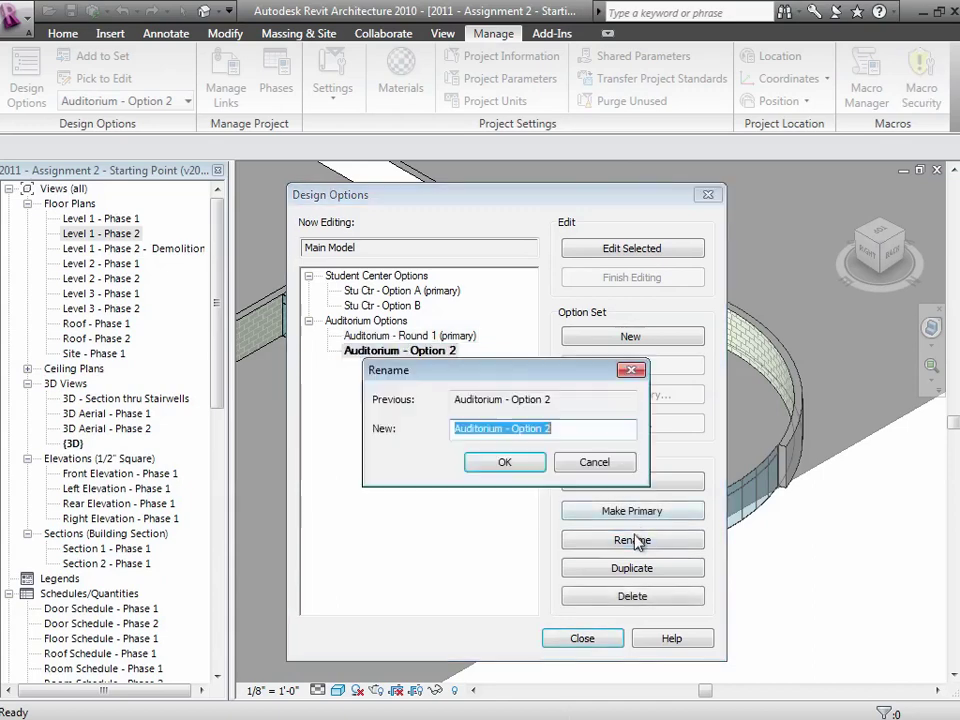
click(513, 428)
key(shift+End)
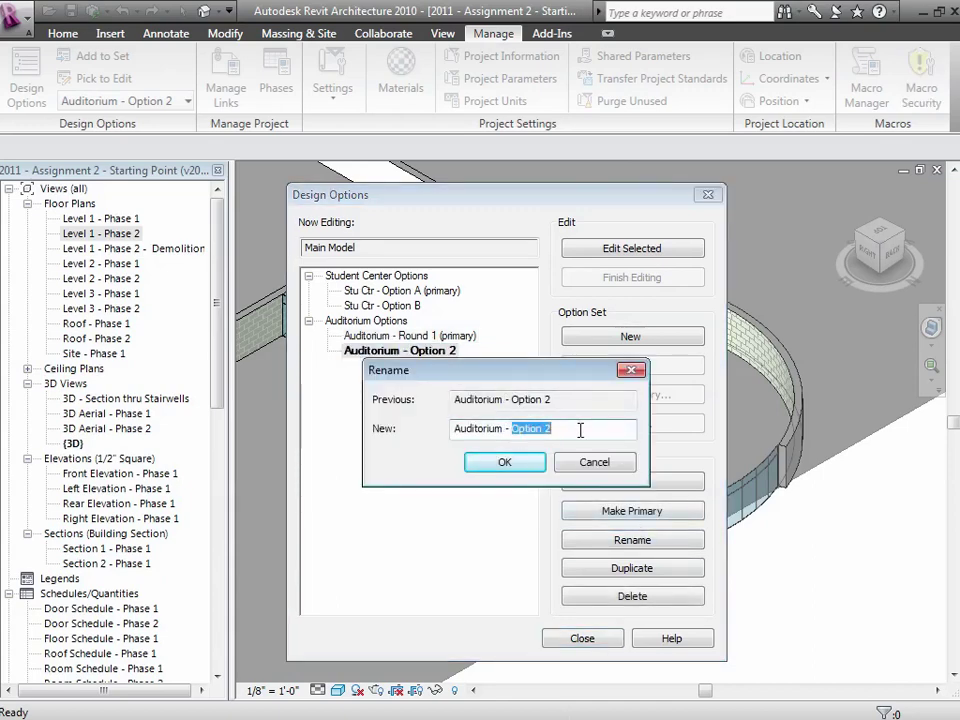
text(R)
key(BackSpace)
key(BackSpace)
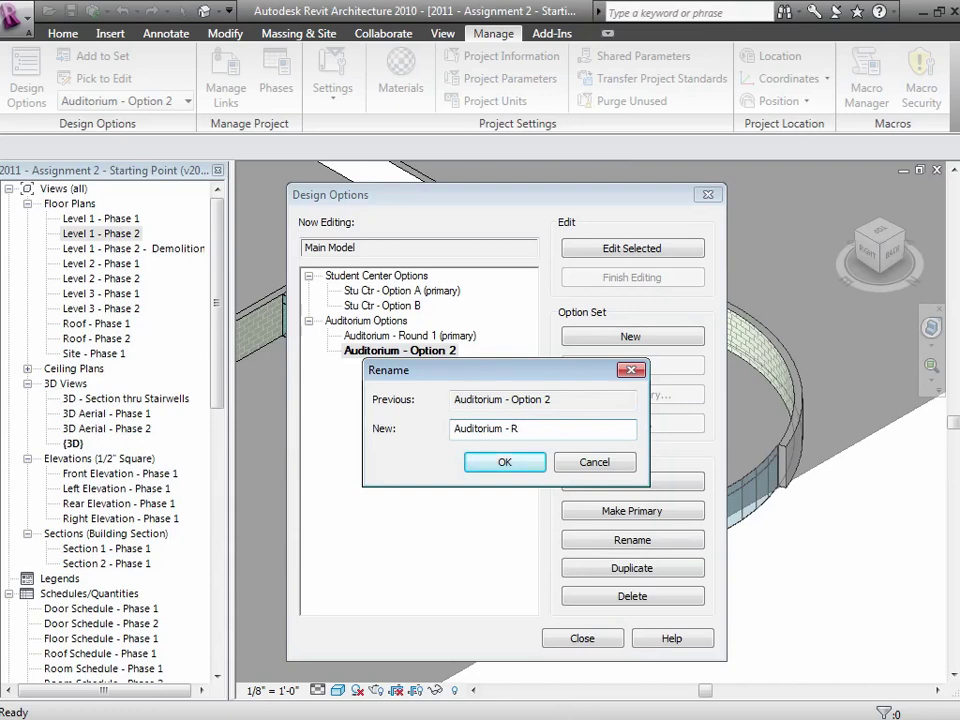
text(ound 2)
click(532, 464)
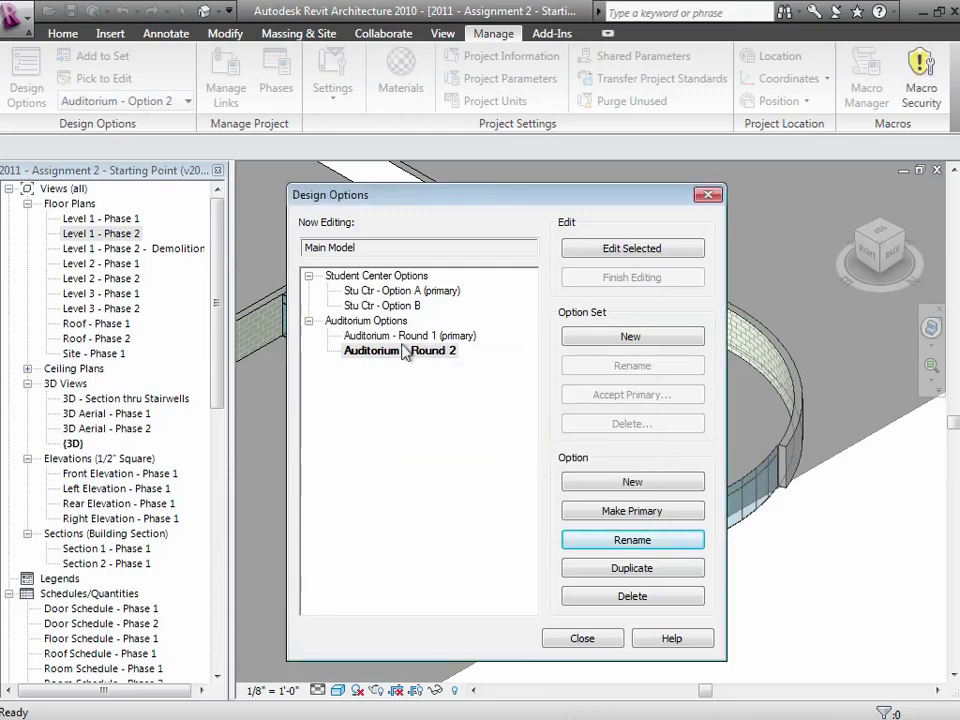
- Create a third option in the Auditorium Options set and name it Auditorium - Rectangular
click(595, 484)
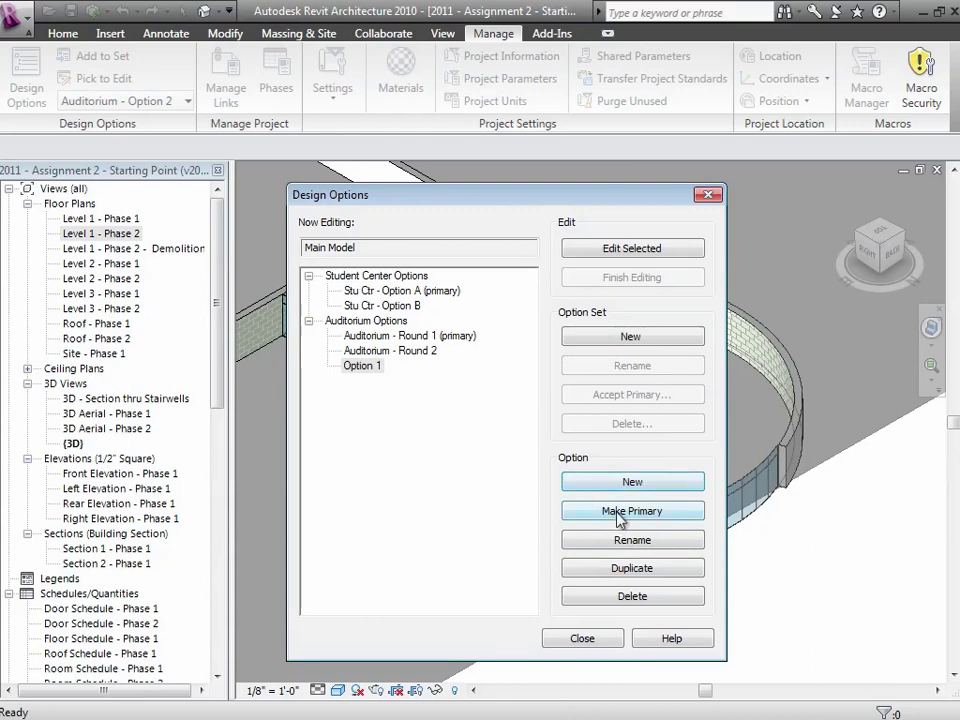
click(624, 541)
text(A)
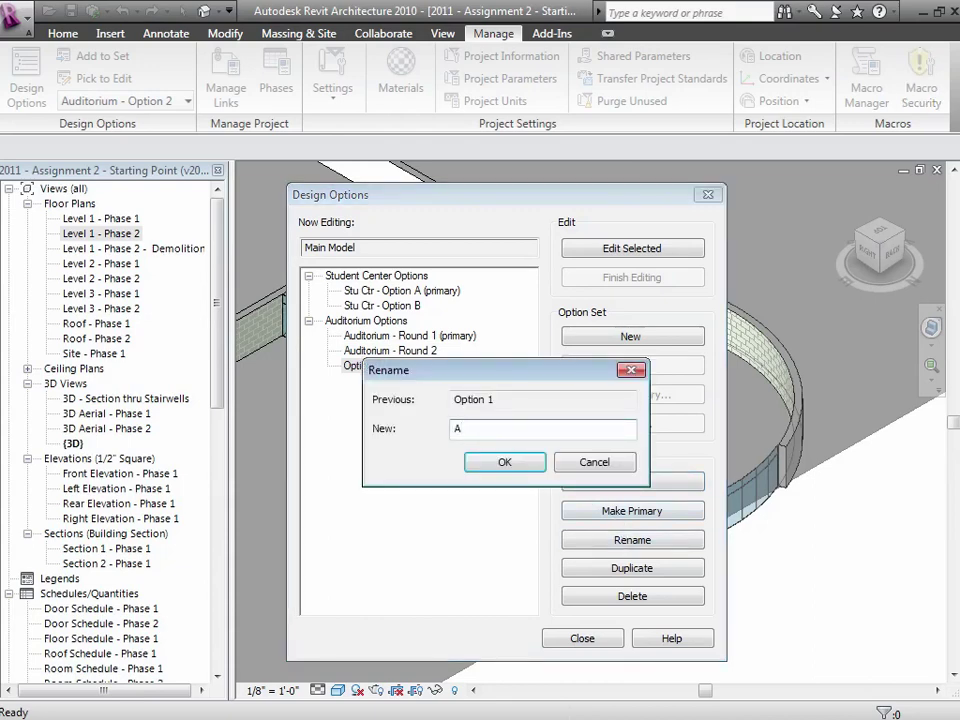
text(udiot)
key(BackSpace)
text(rium - Rectangular)
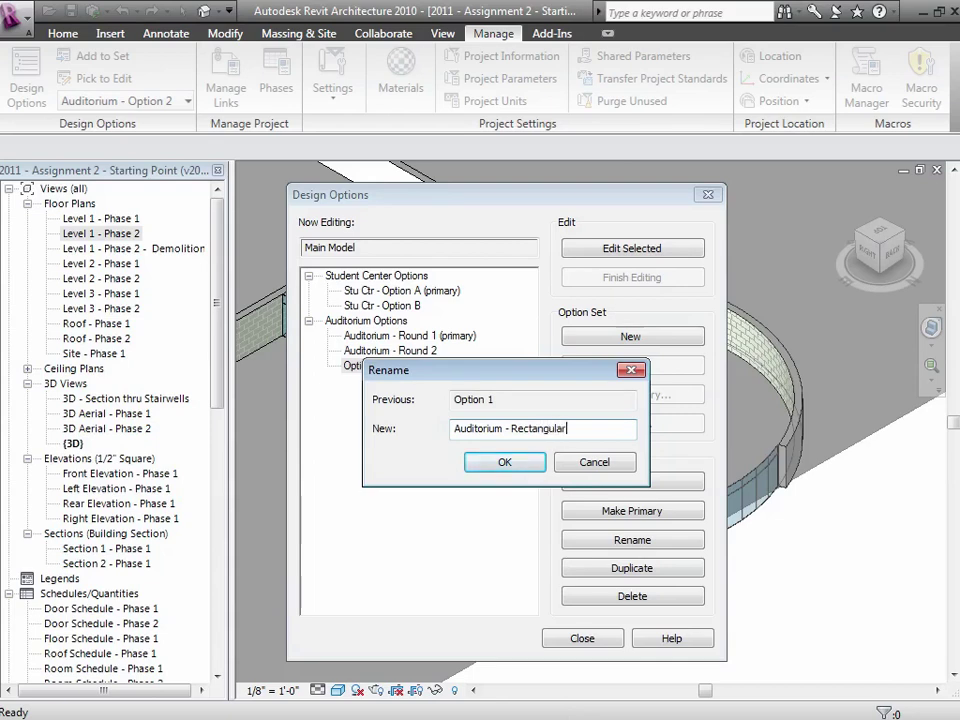
key(Return)
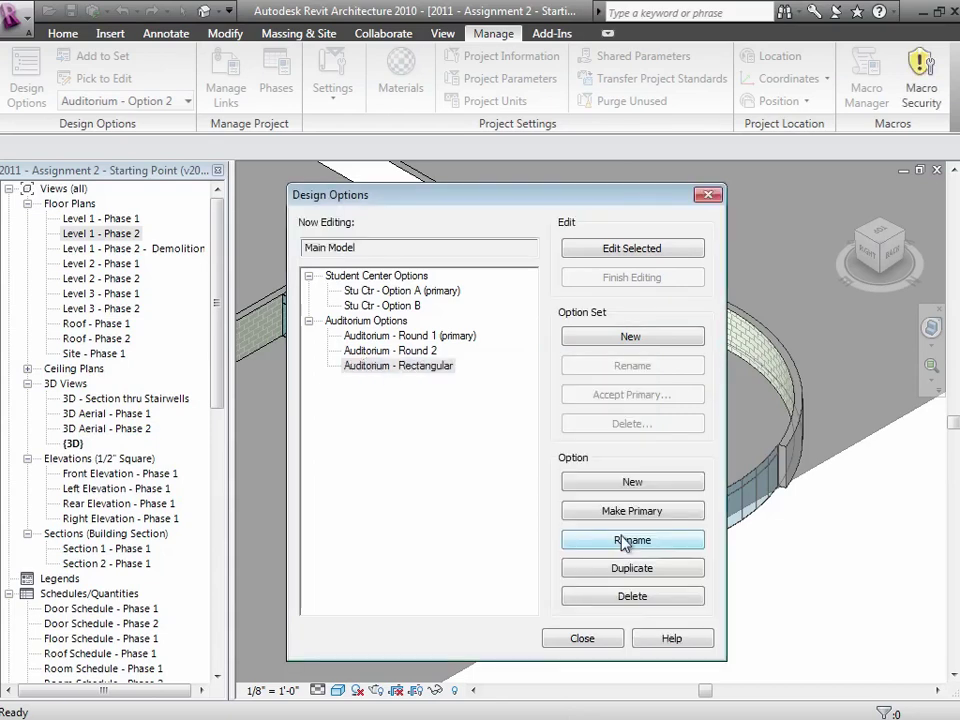
- Make Auditorium - Rectangular the active design option and open the Level 1 - Phase 2 floor plan
click(583, 638)
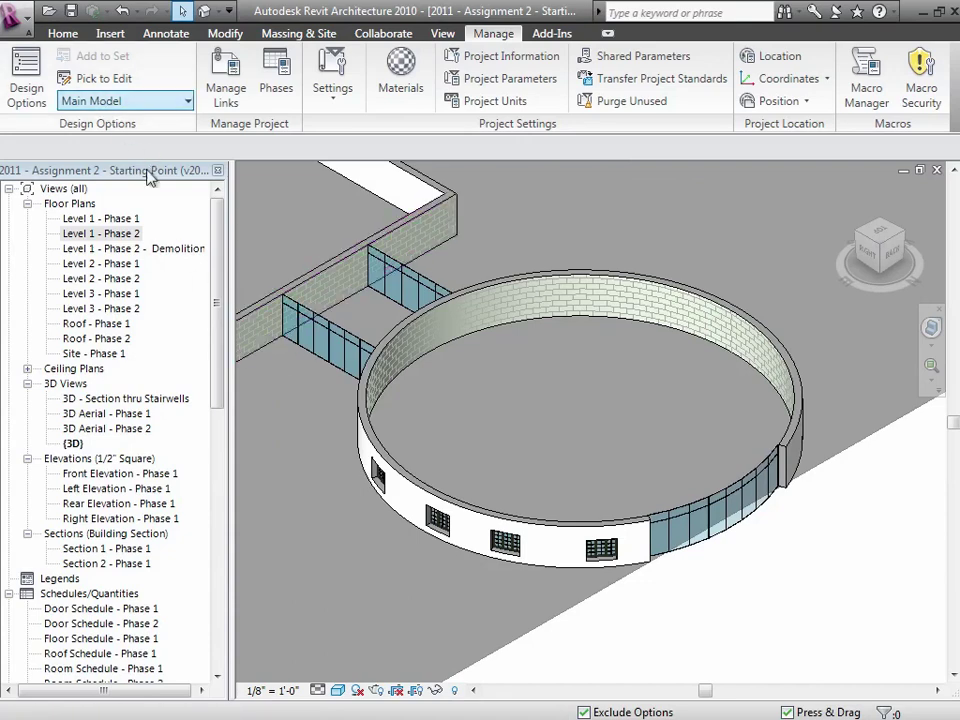
click(128, 102)
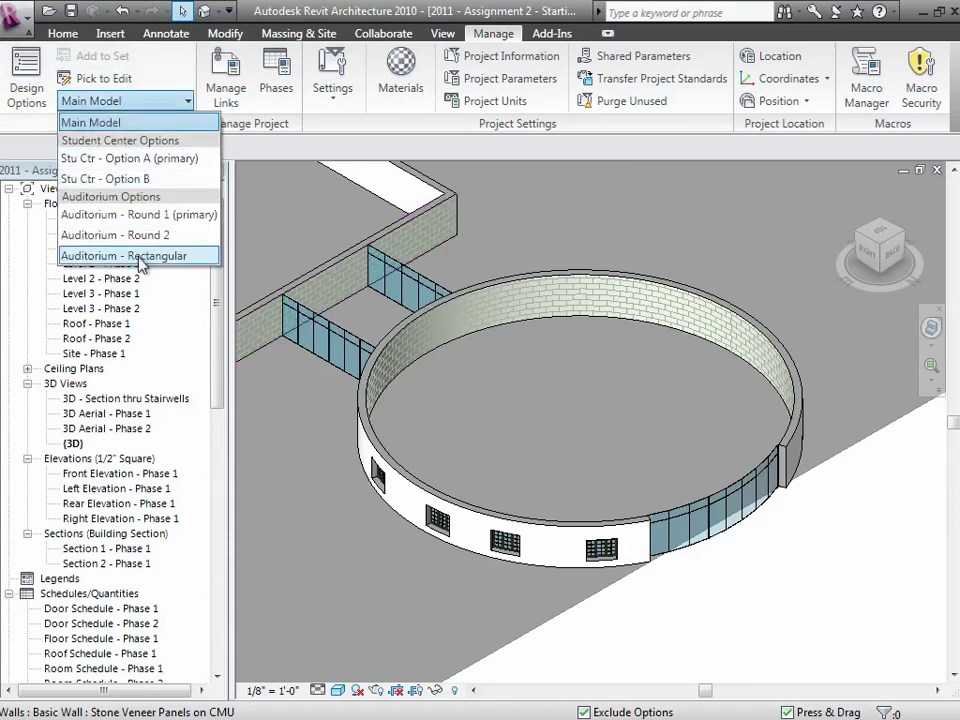
click(125, 255)
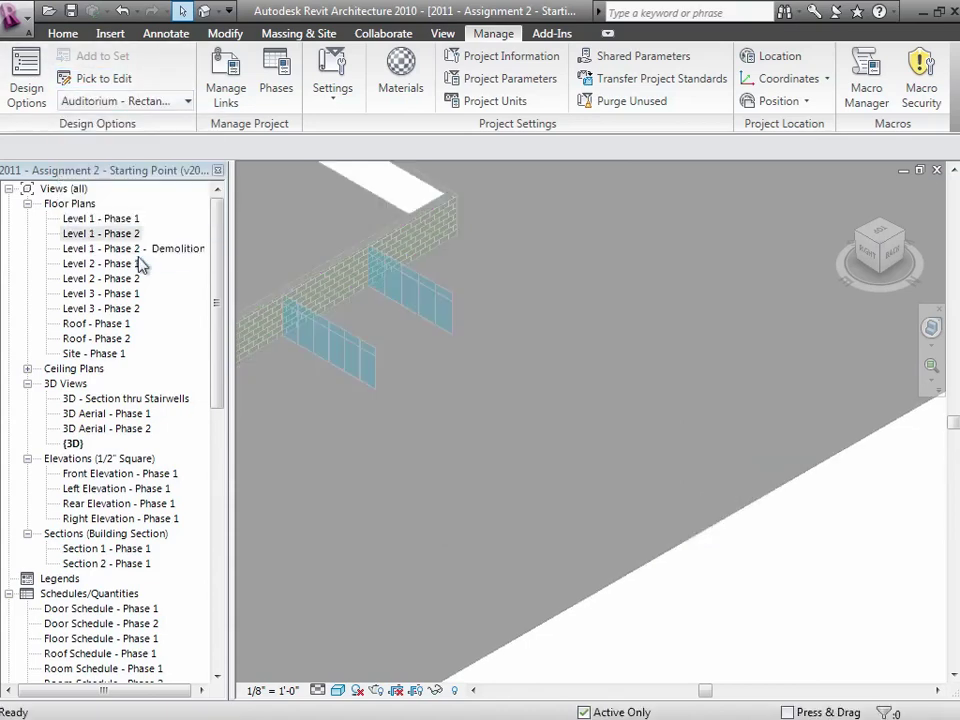
click(884, 236)
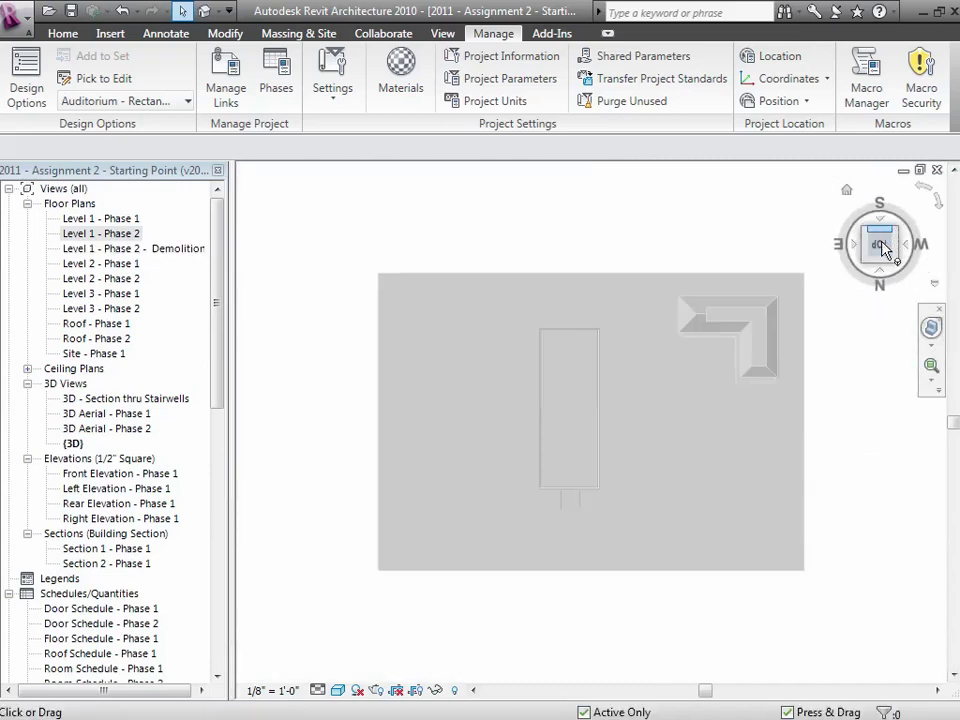
click(931, 366)
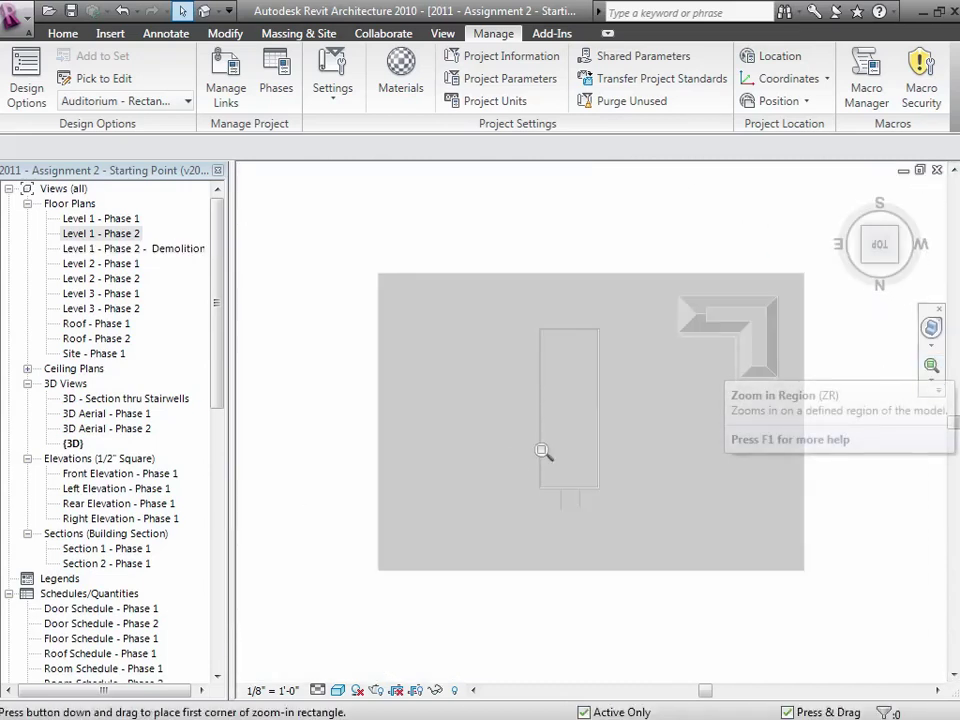
drag(518, 464, 626, 585)
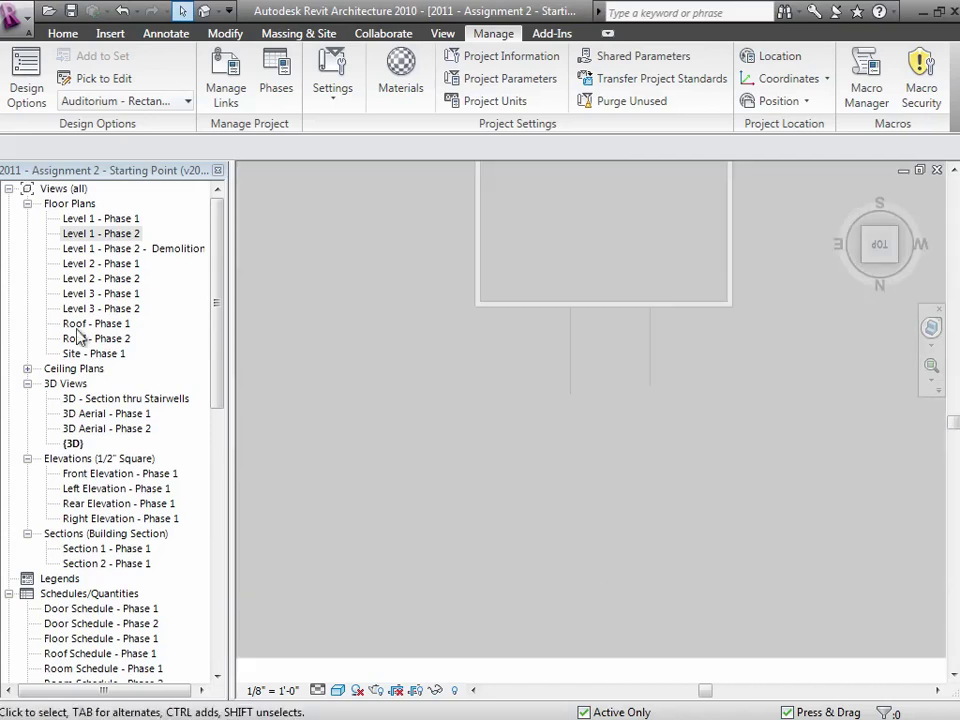
double_click(121, 236)
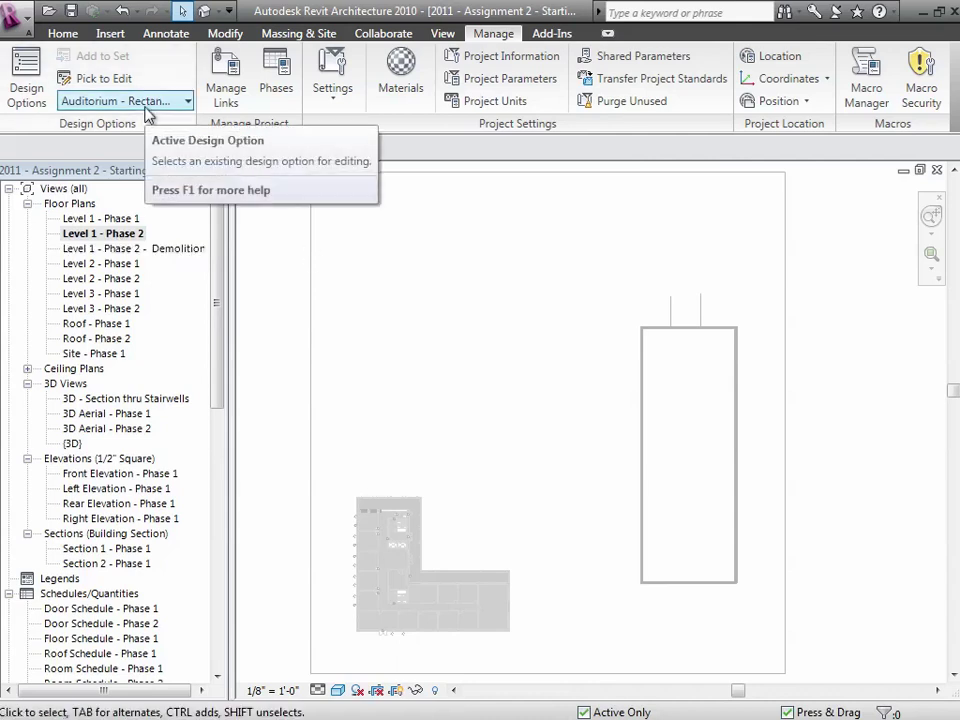
- Draw a closed rectangle of Storefront curtain walls up to Level 2, about 124 by 68 feet, meeting the ends of the two connector walls
click(63, 33)
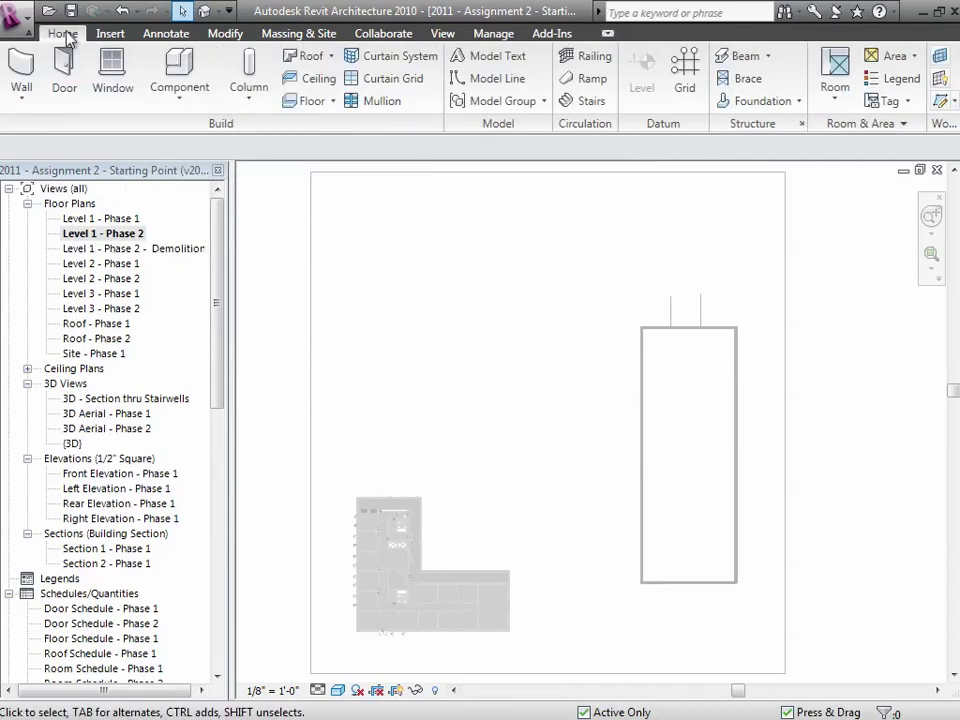
click(21, 90)
click(72, 140)
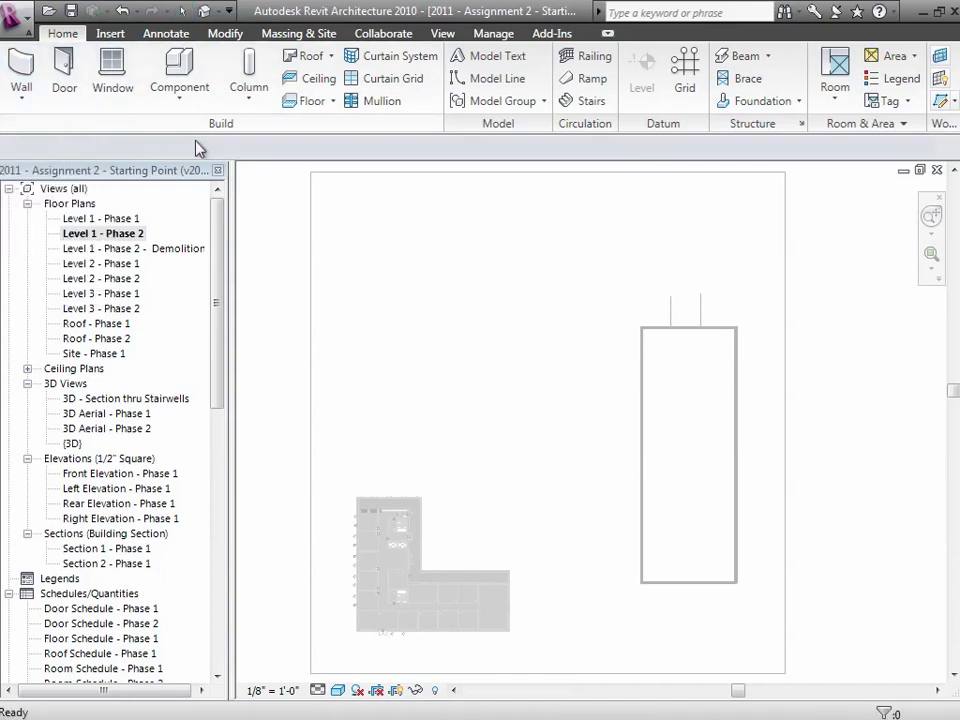
key(w)
key(a)
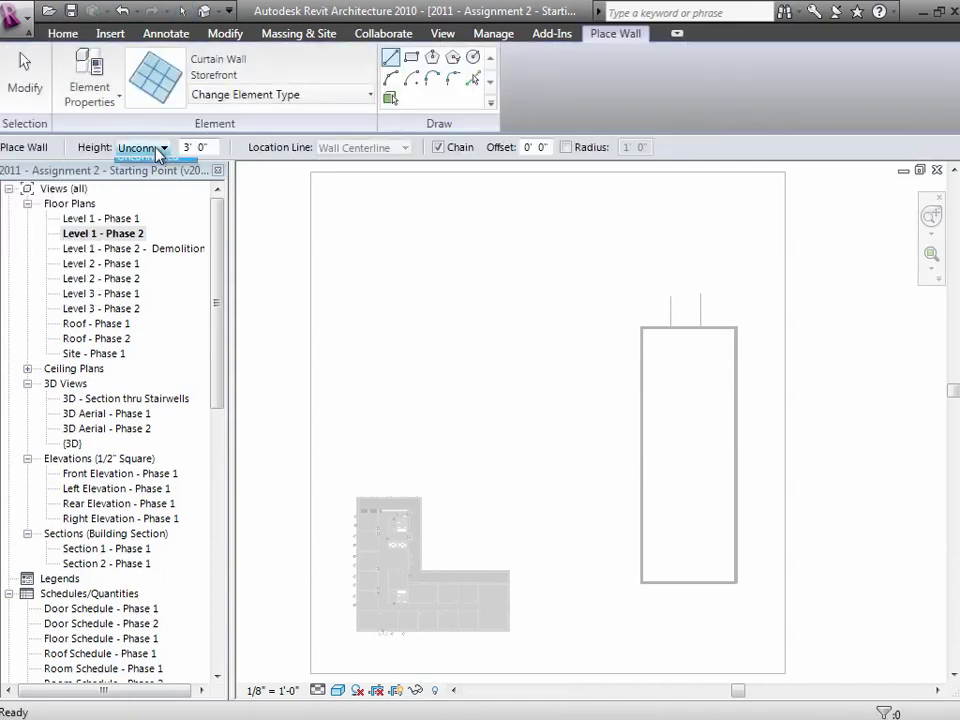
click(134, 147)
click(146, 178)
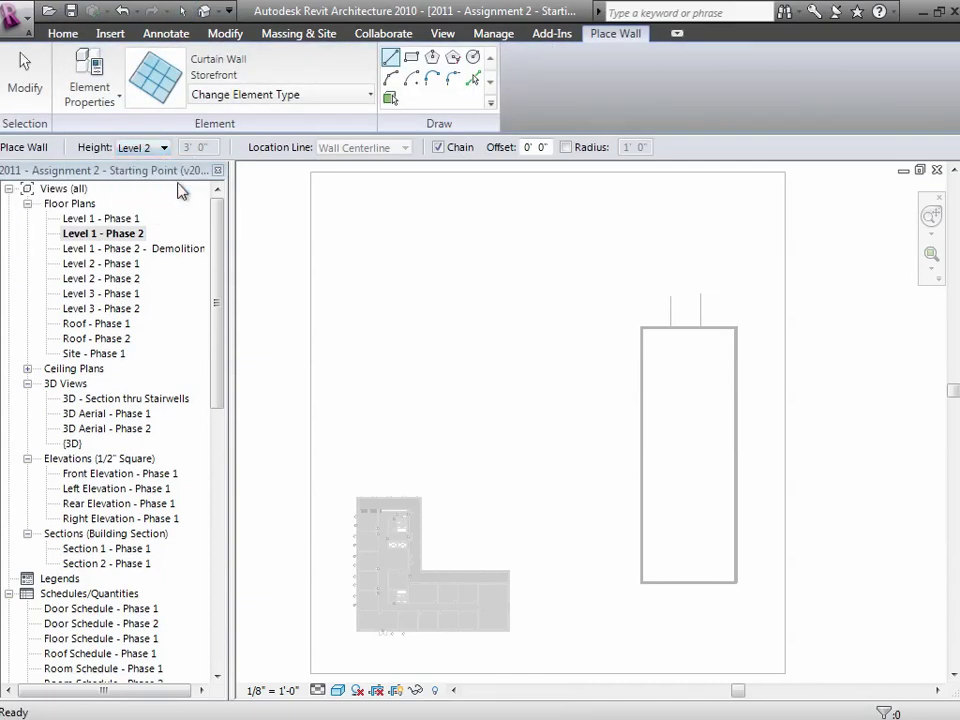
click(581, 208)
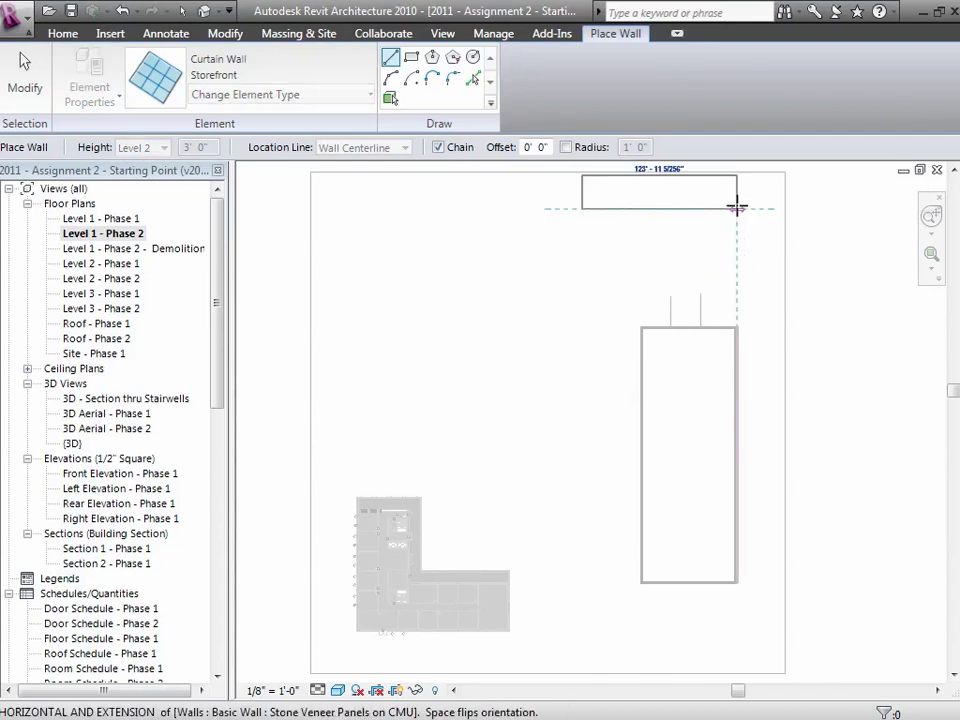
click(744, 246)
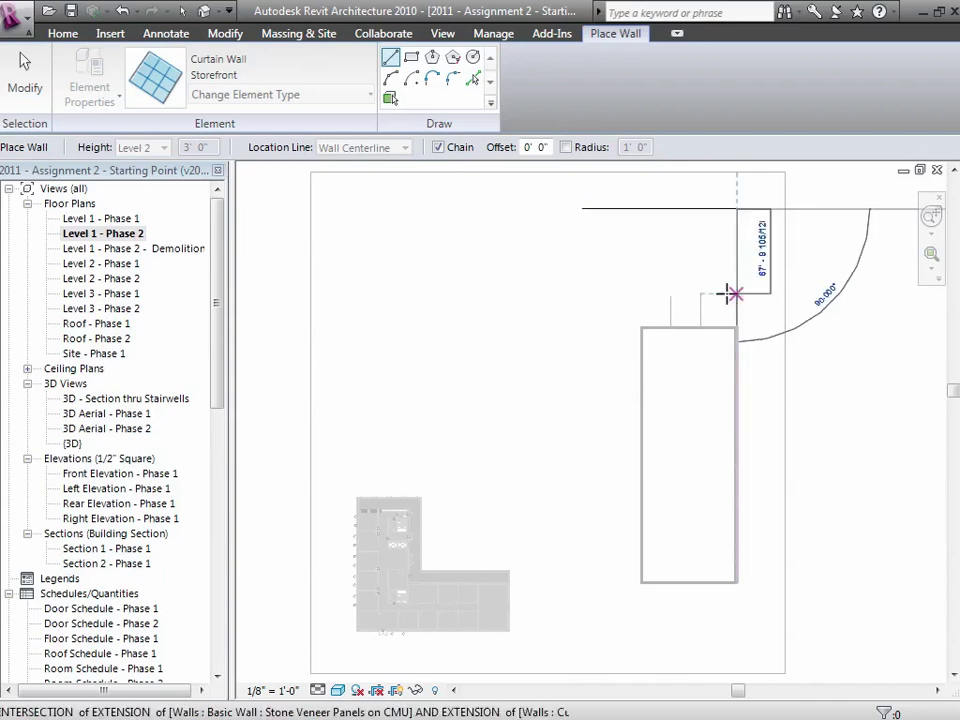
click(735, 293)
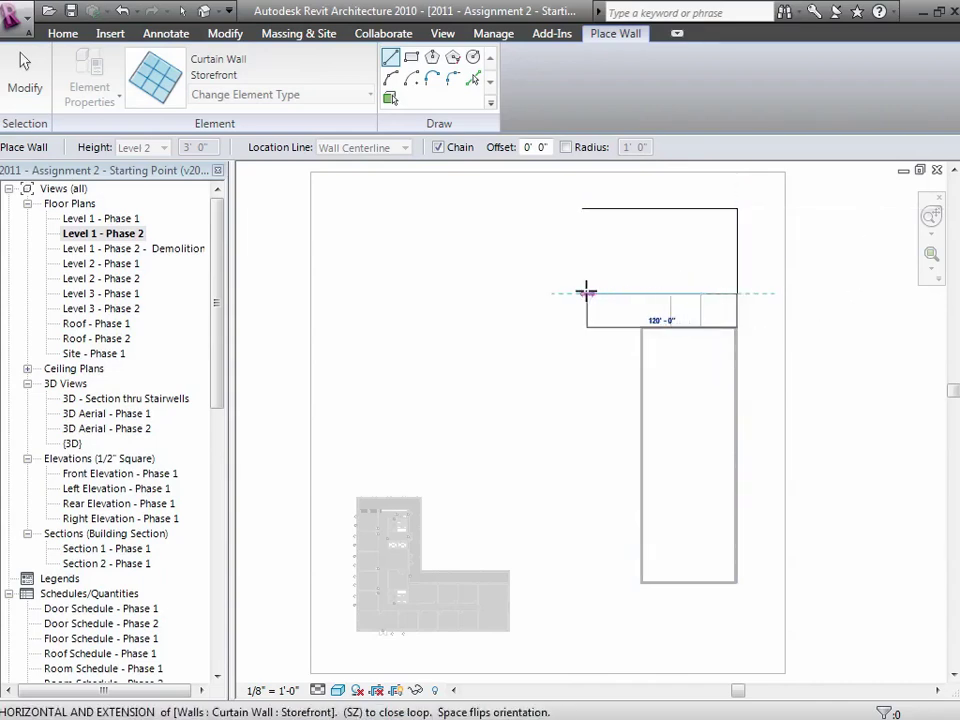
click(582, 293)
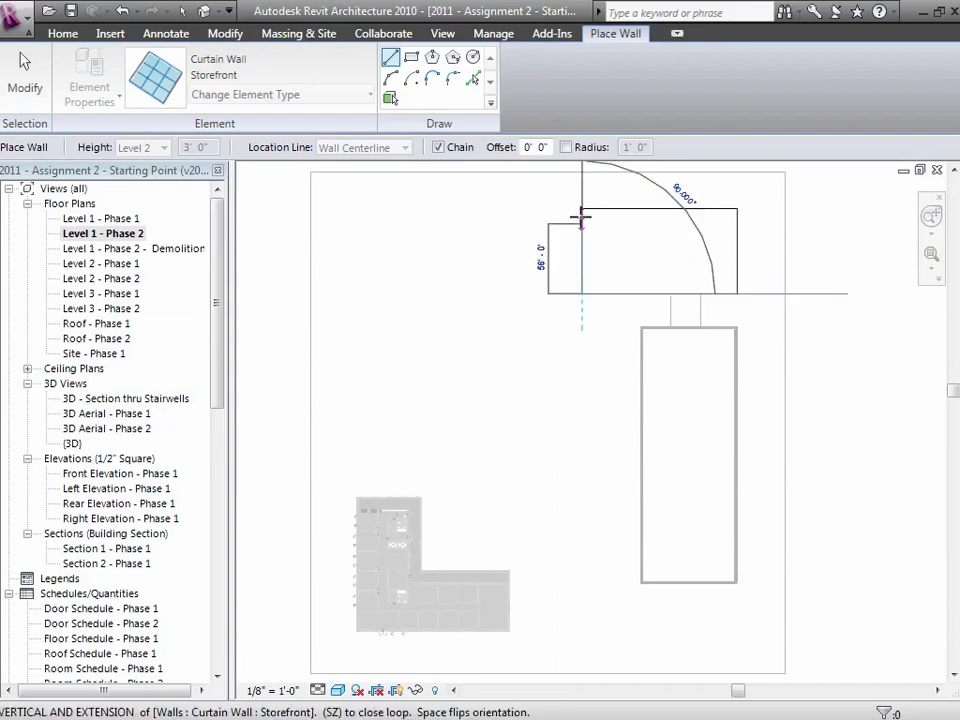
click(582, 209)
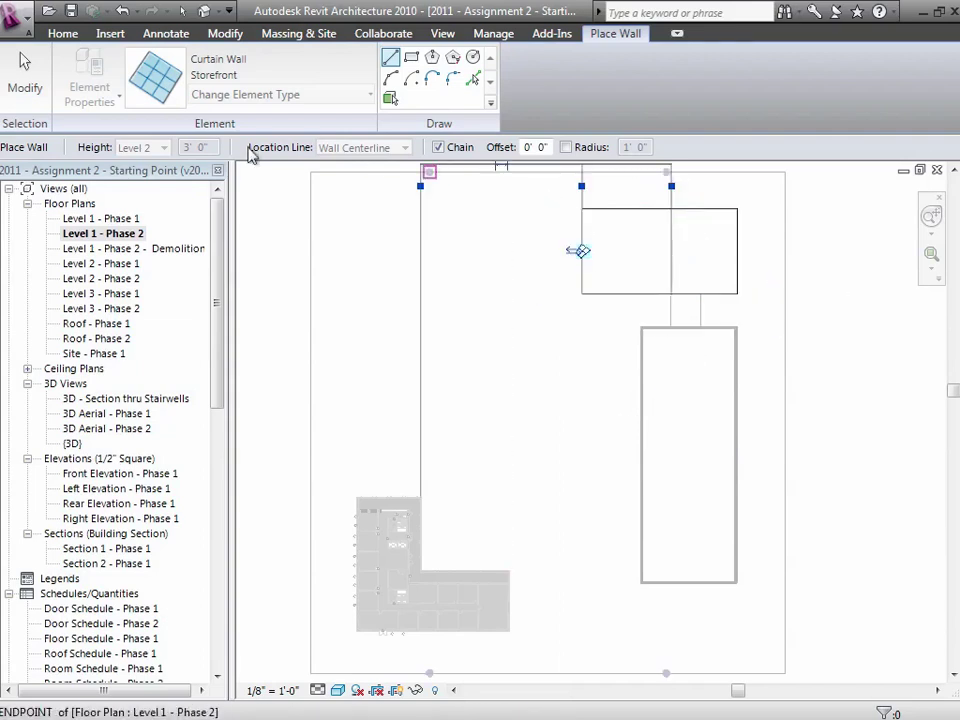
click(45, 88)
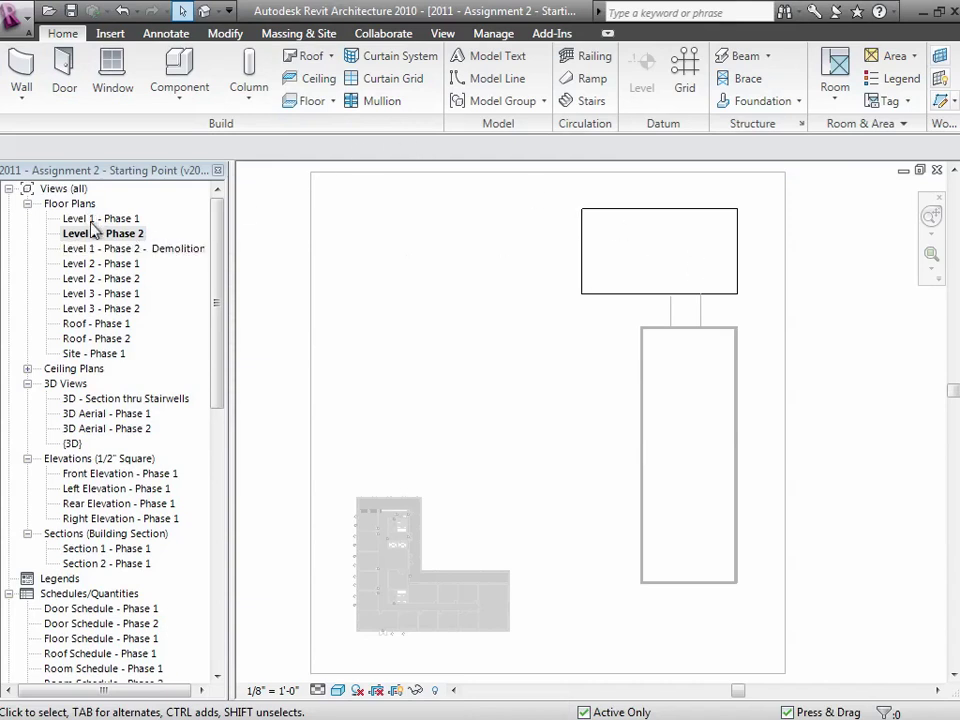
- Finish editing the Auditorium - Rectangular option and return to the main model
click(492, 36)
click(24, 90)
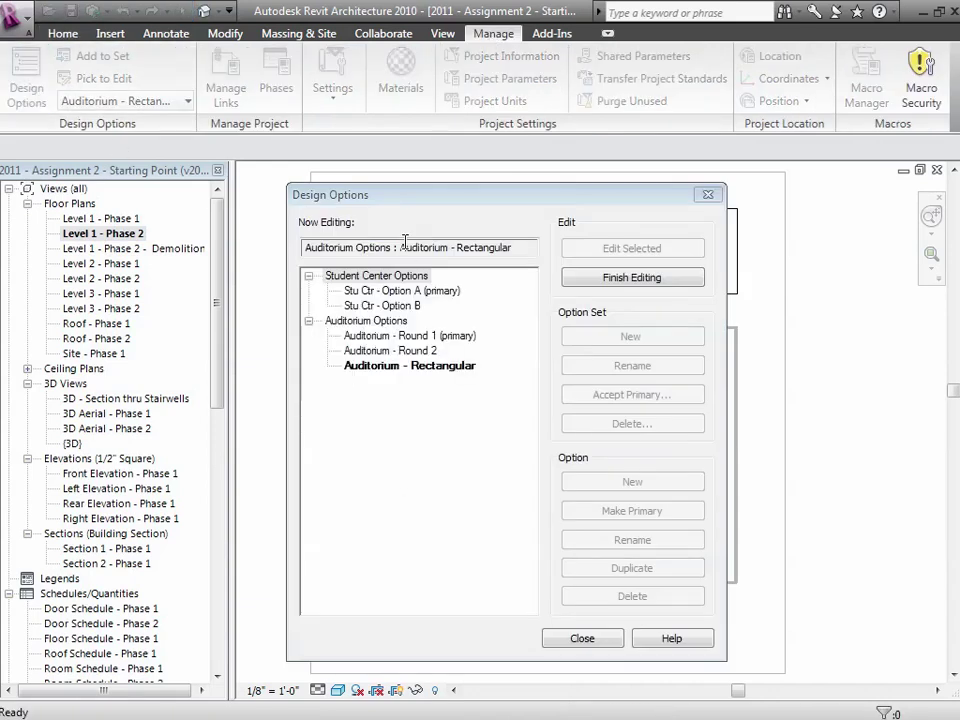
click(568, 277)
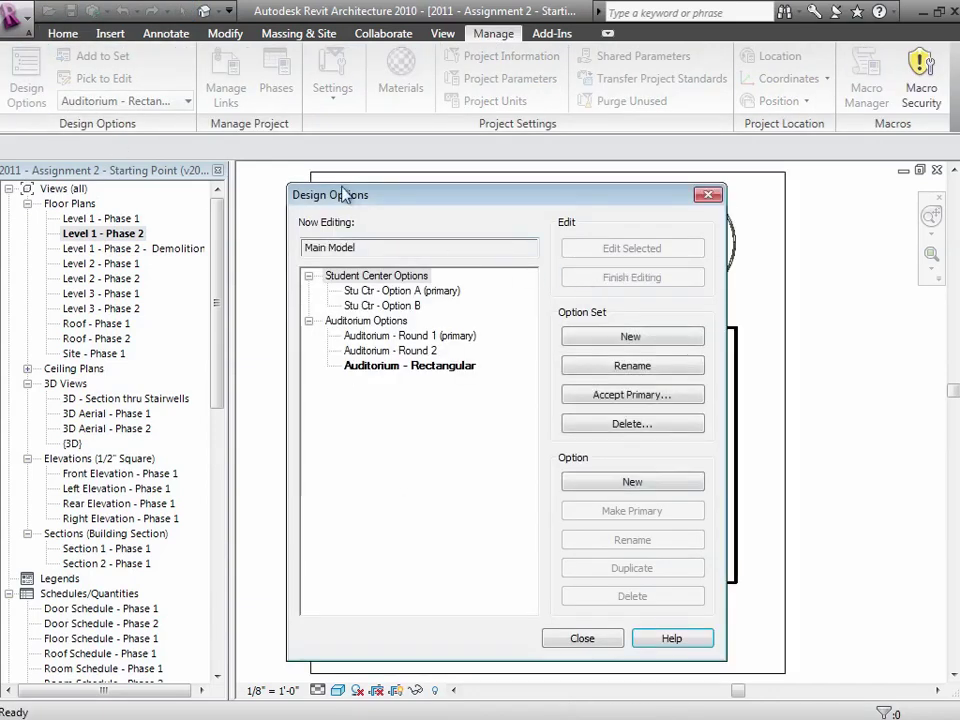
click(578, 640)
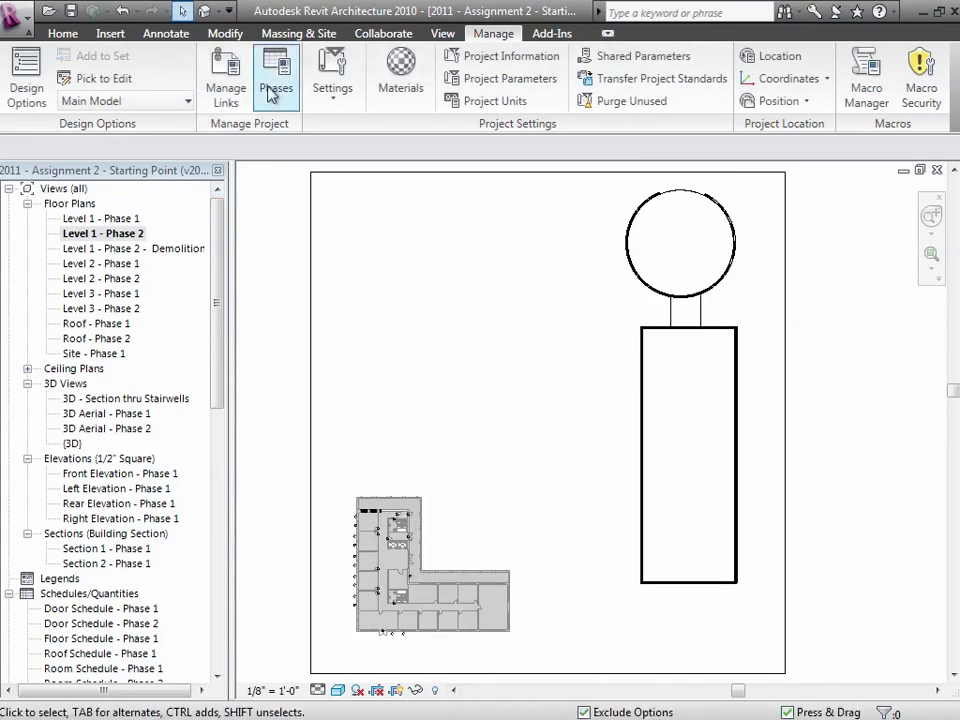
- Draw a six-sided circumscribed polygon of Storefront curtain walls up to Level 2, with a radius of about 44 feet, beside the round auditorium
click(60, 33)
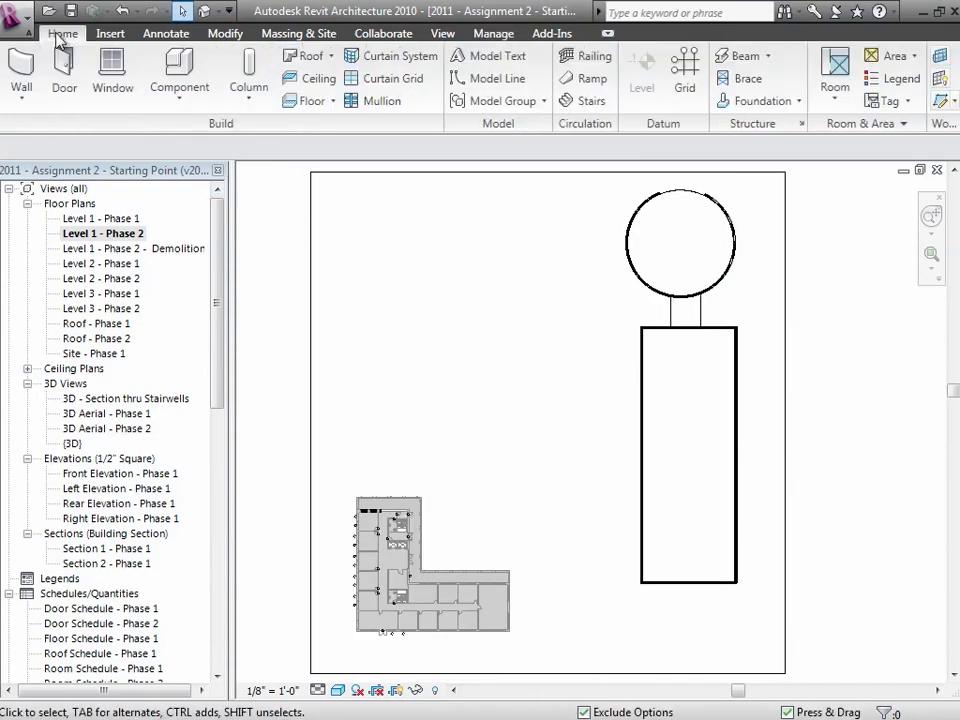
click(32, 103)
click(20, 131)
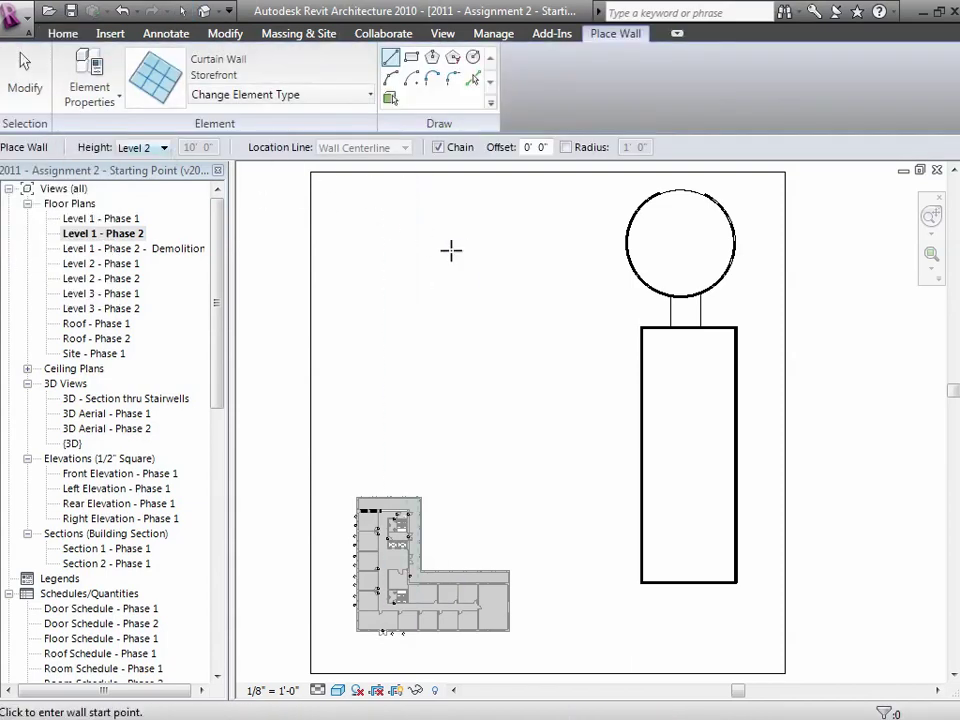
click(453, 57)
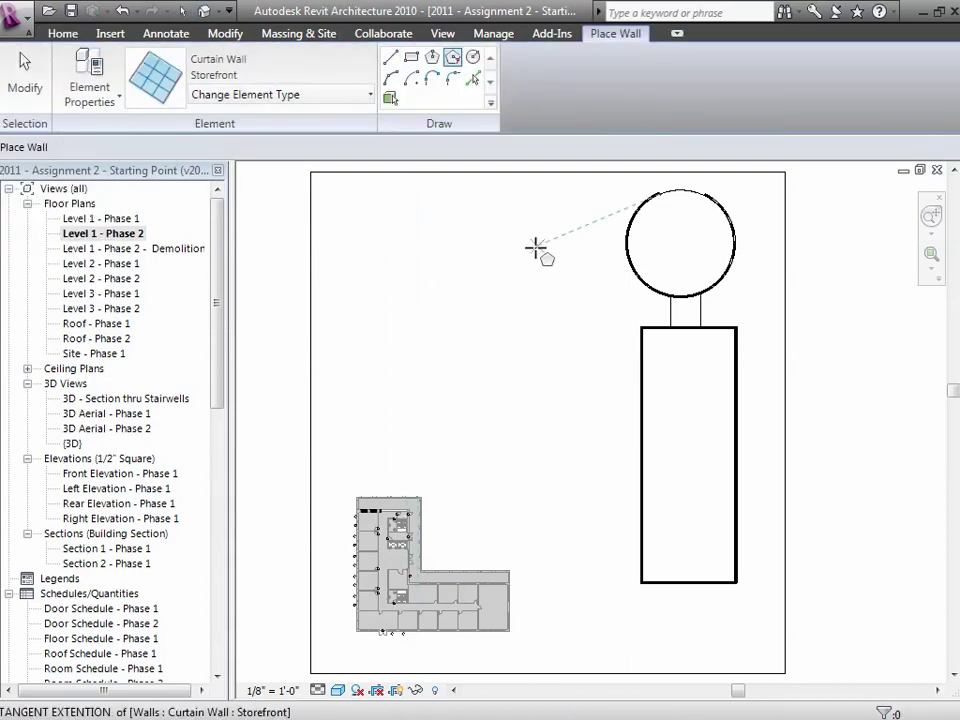
click(536, 248)
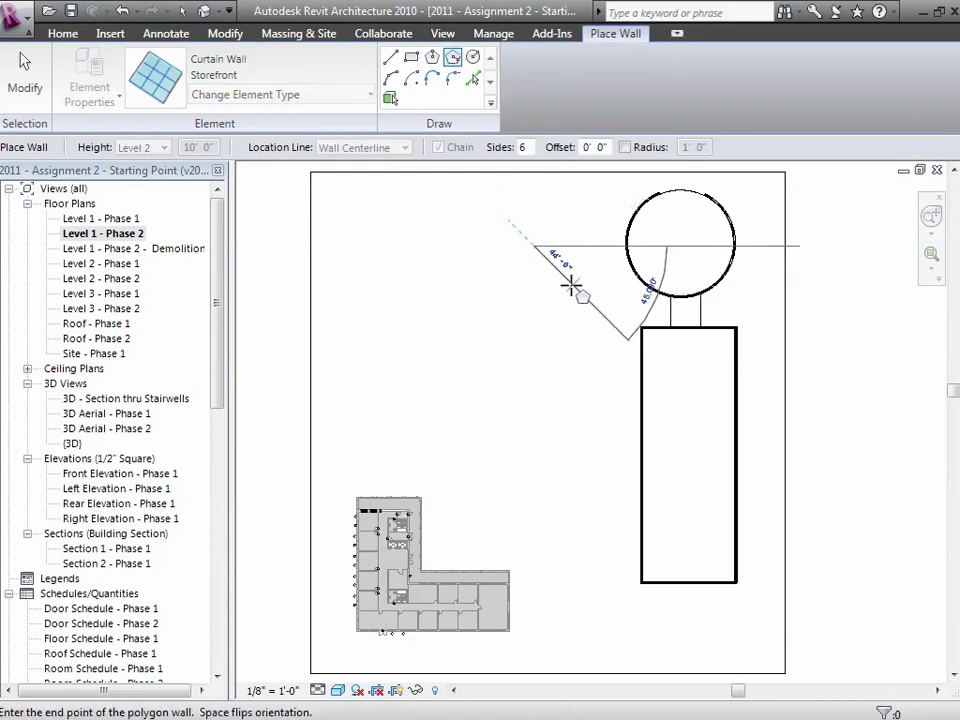
click(26, 65)
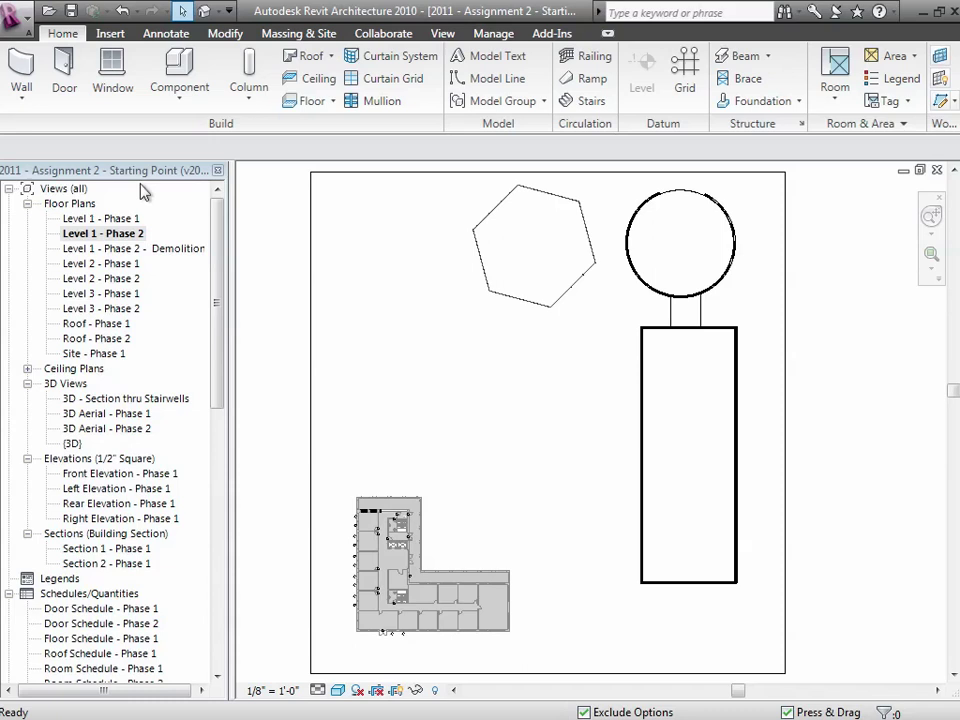
- Select all six hexagon walls and add them to the Student Center Options set, in Stu Ctr - Option A only
key(Tab)
click(507, 209)
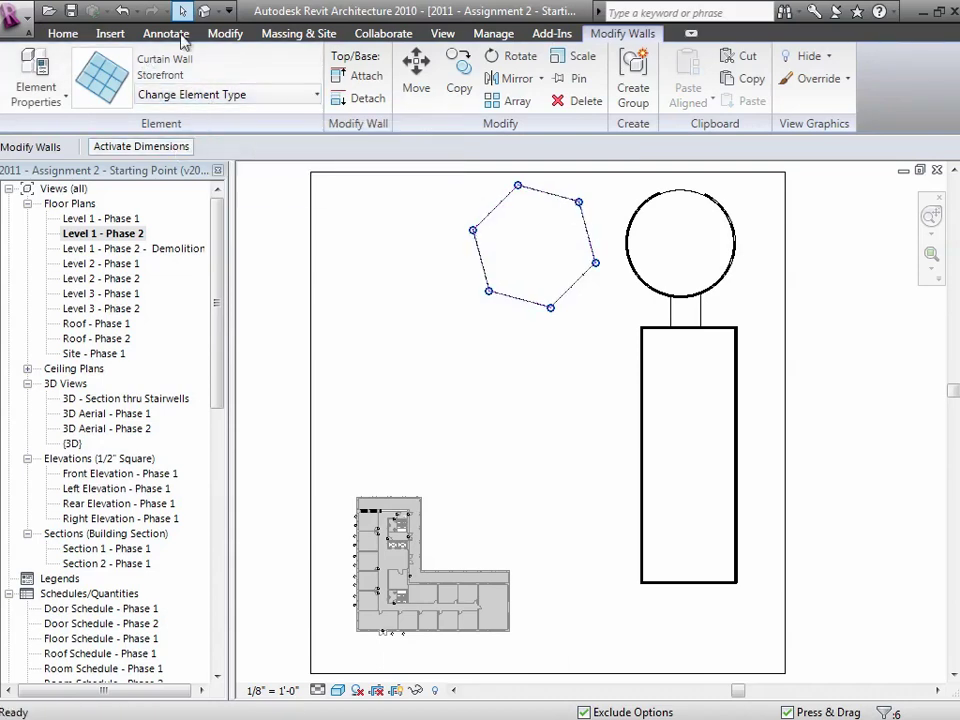
click(493, 33)
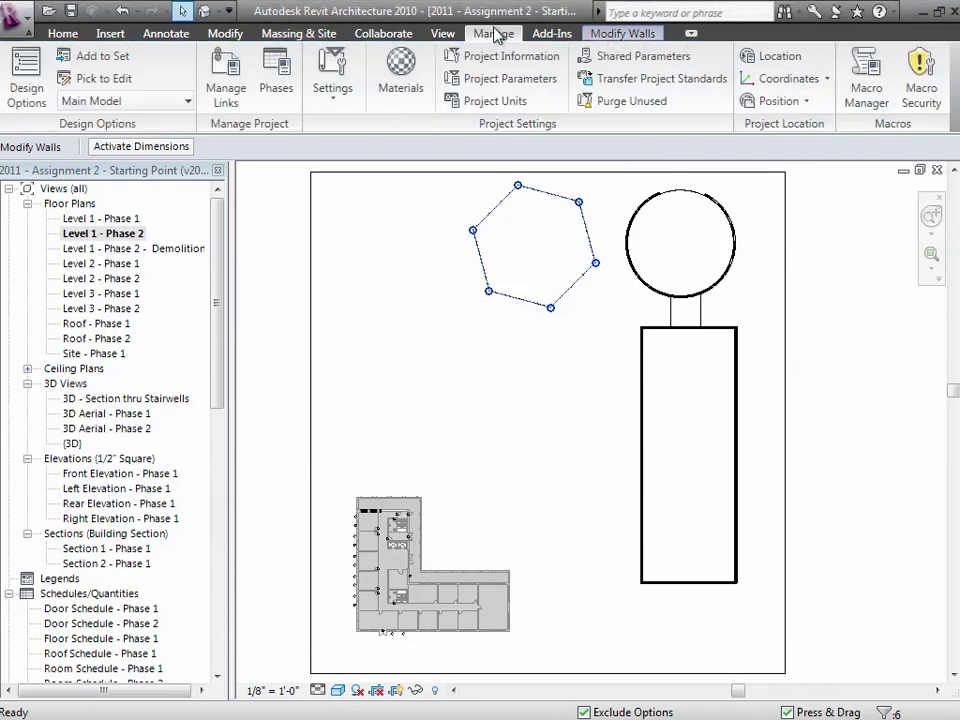
click(104, 57)
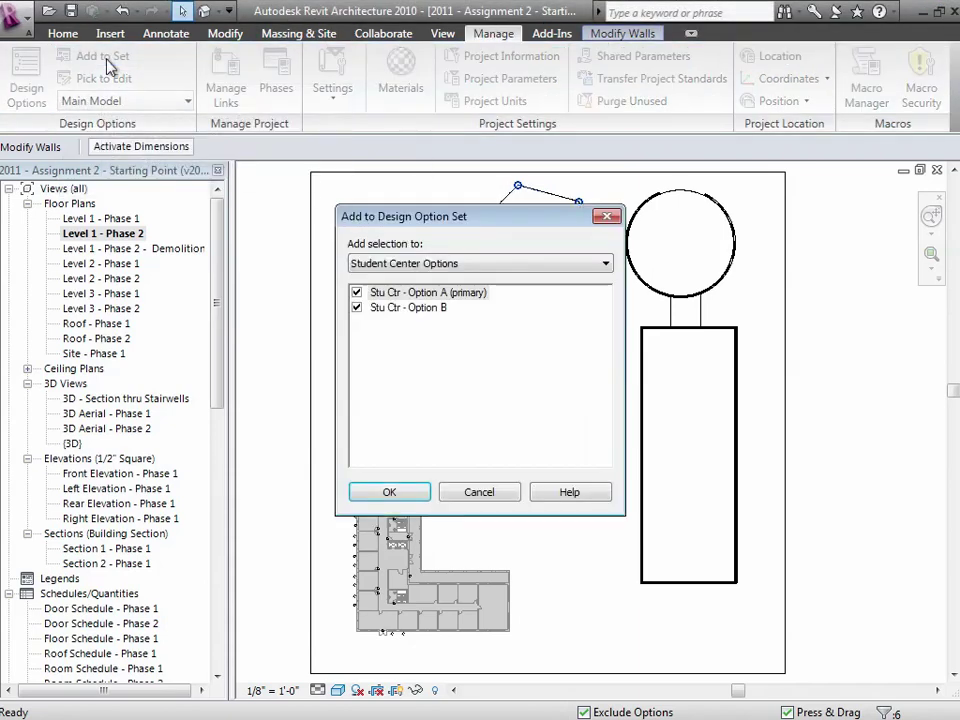
click(405, 268)
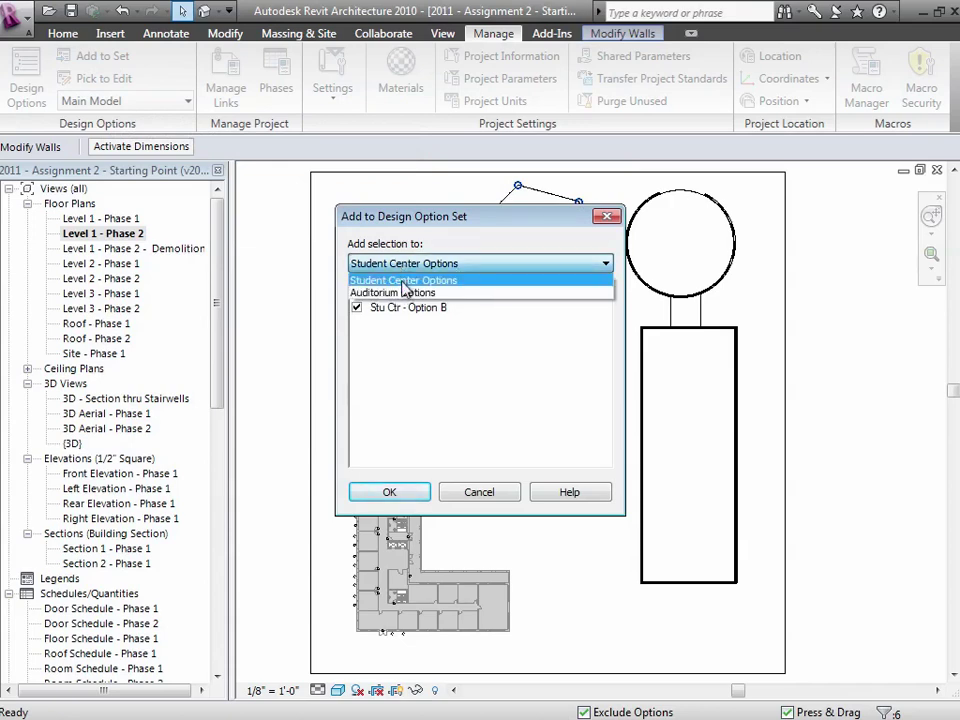
click(403, 280)
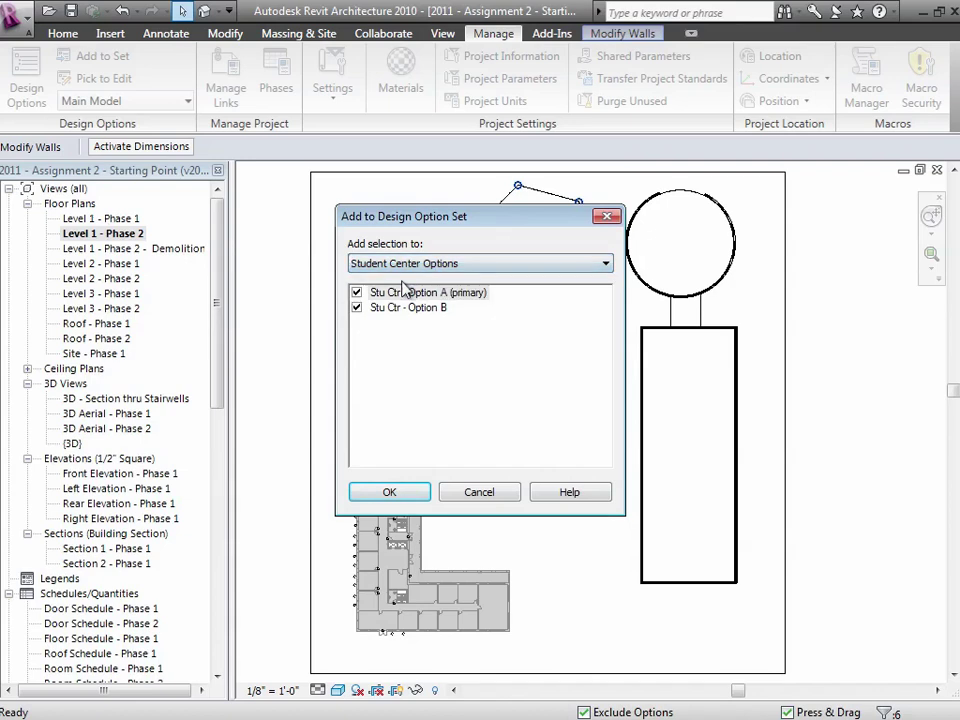
click(357, 308)
click(410, 492)
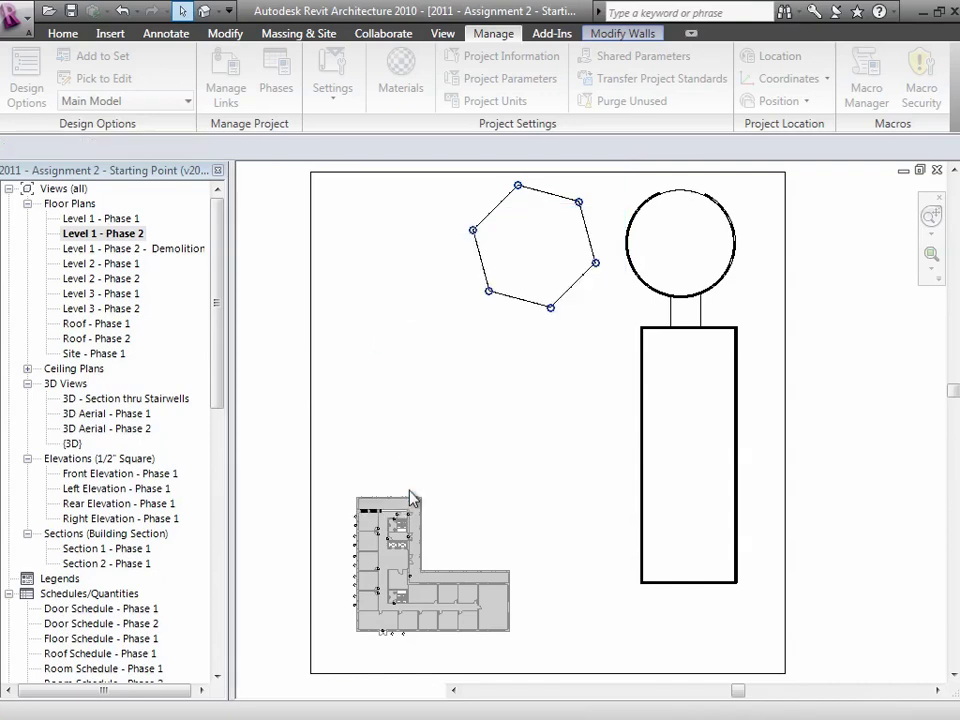
click(436, 416)
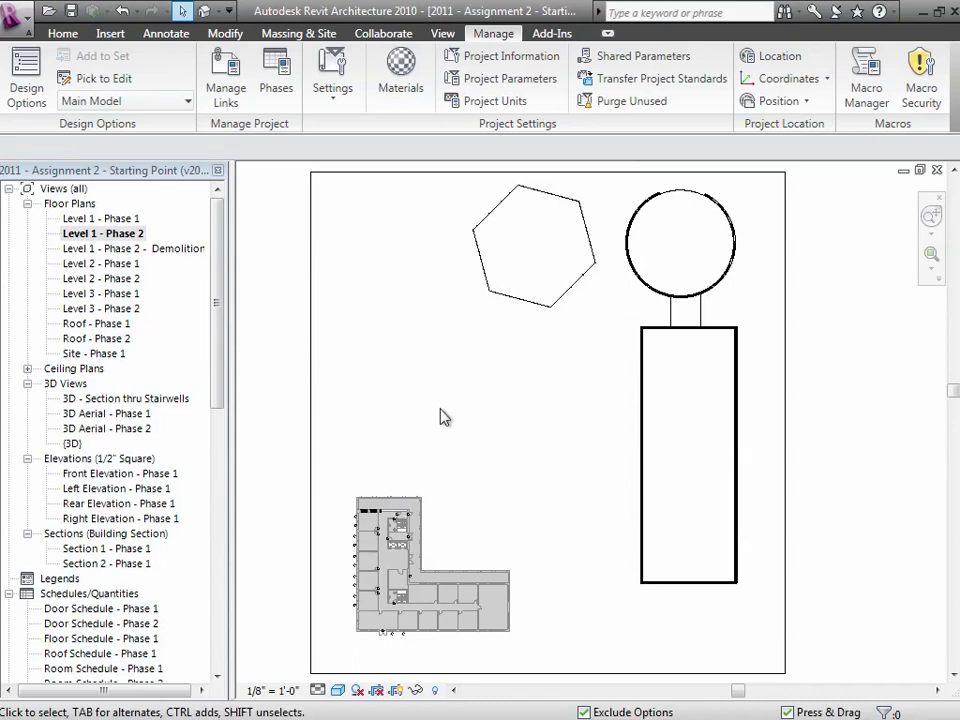
- Make Stu Ctr - Option B the active design option to inspect its contents, and return to the main model
click(120, 100)
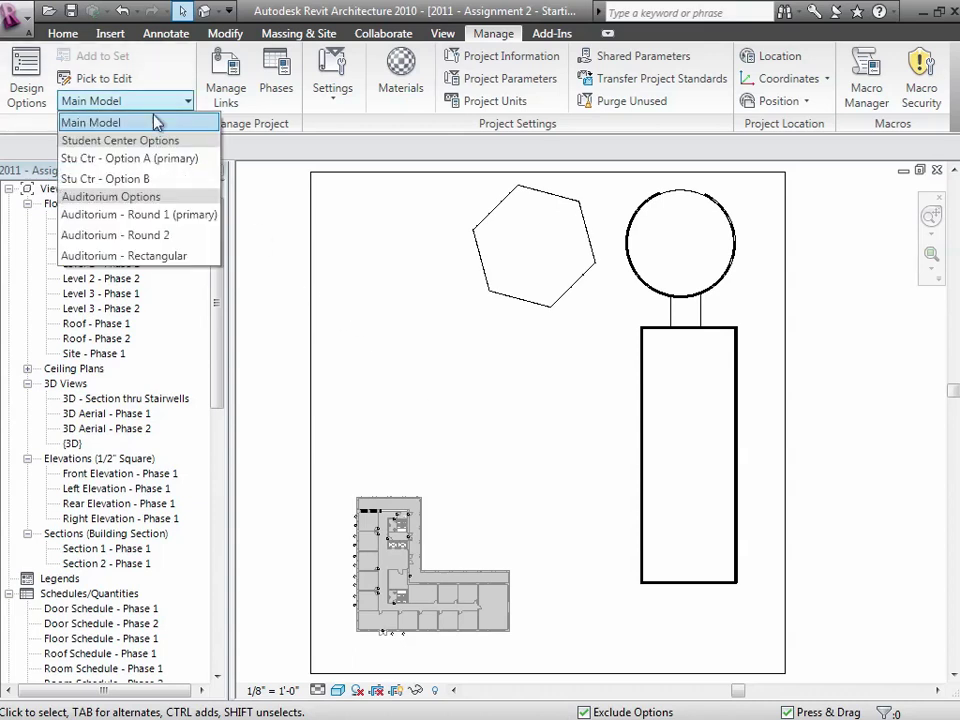
click(139, 178)
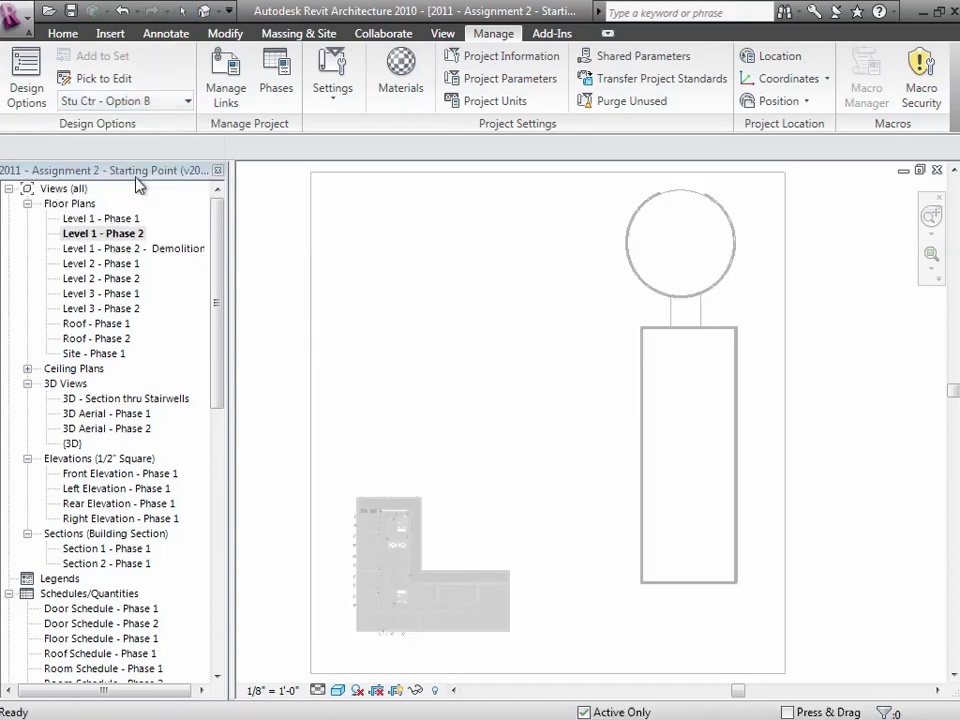
click(127, 104)
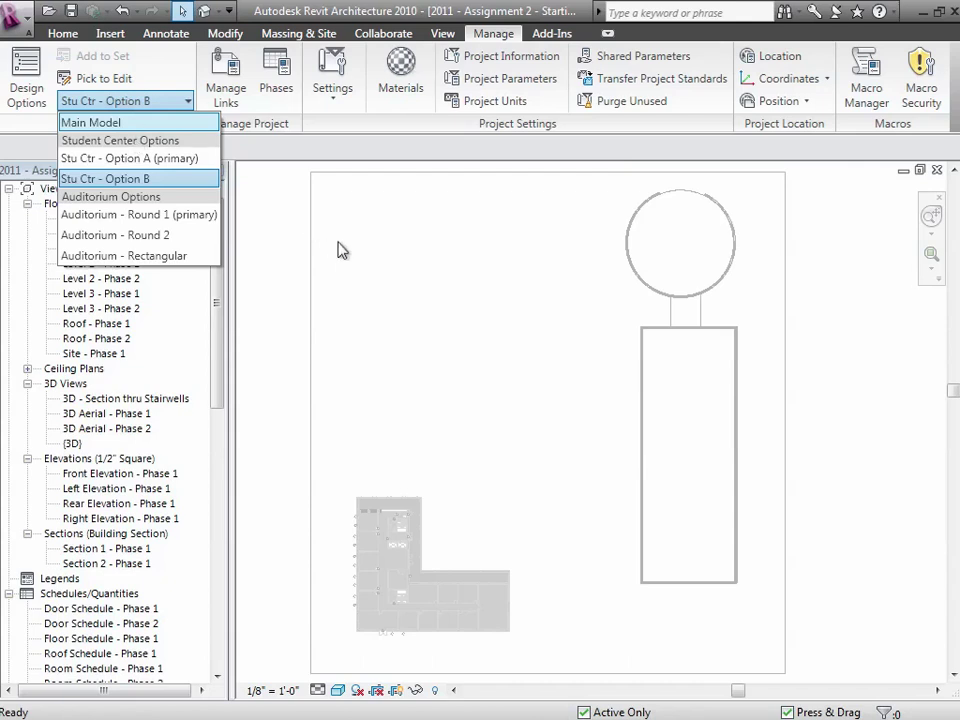
click(385, 265)
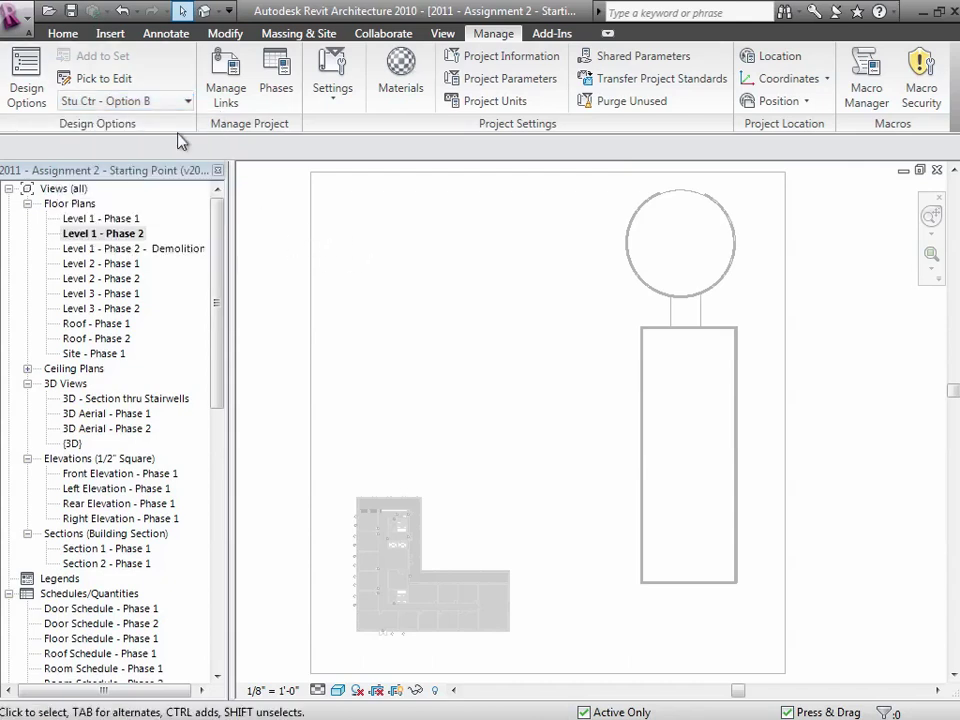
click(160, 104)
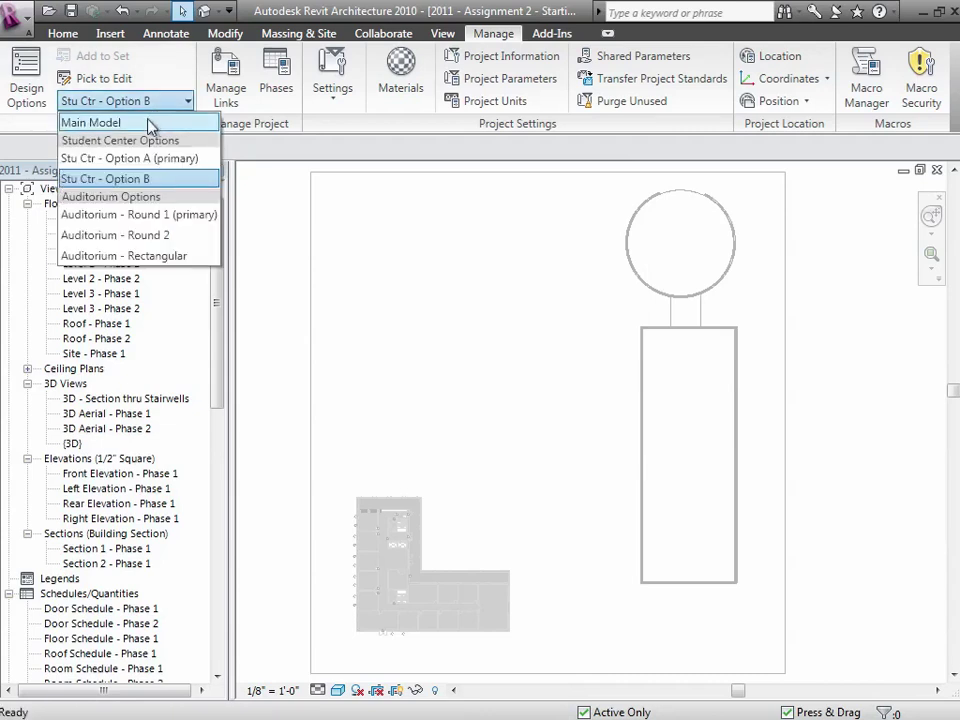
click(150, 122)
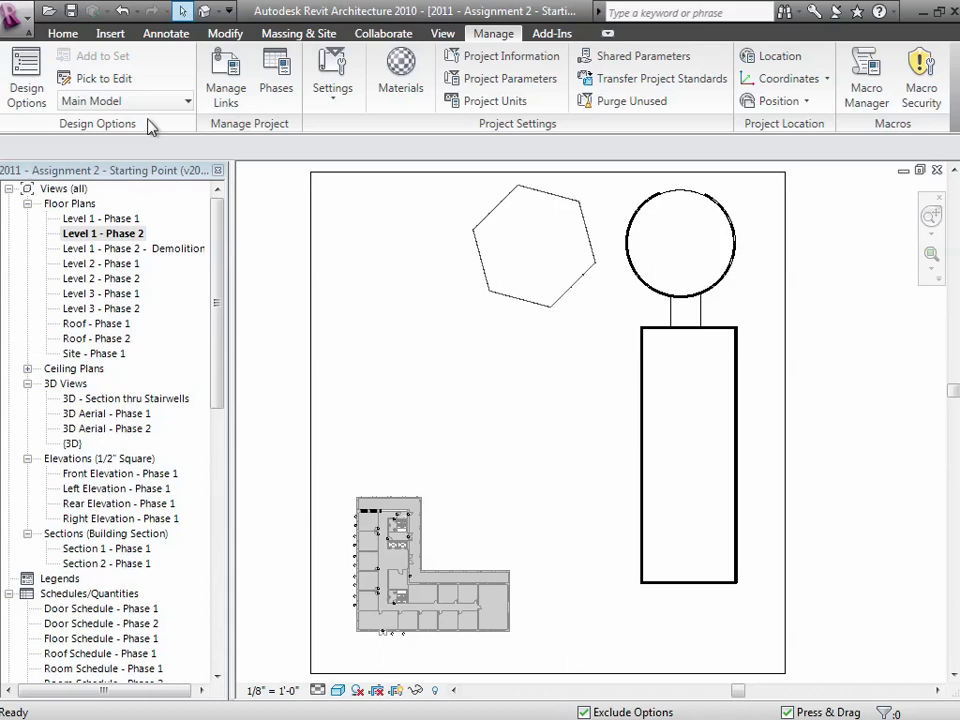
- Create a new design option set and rename it as Furniture in Aud
click(27, 80)
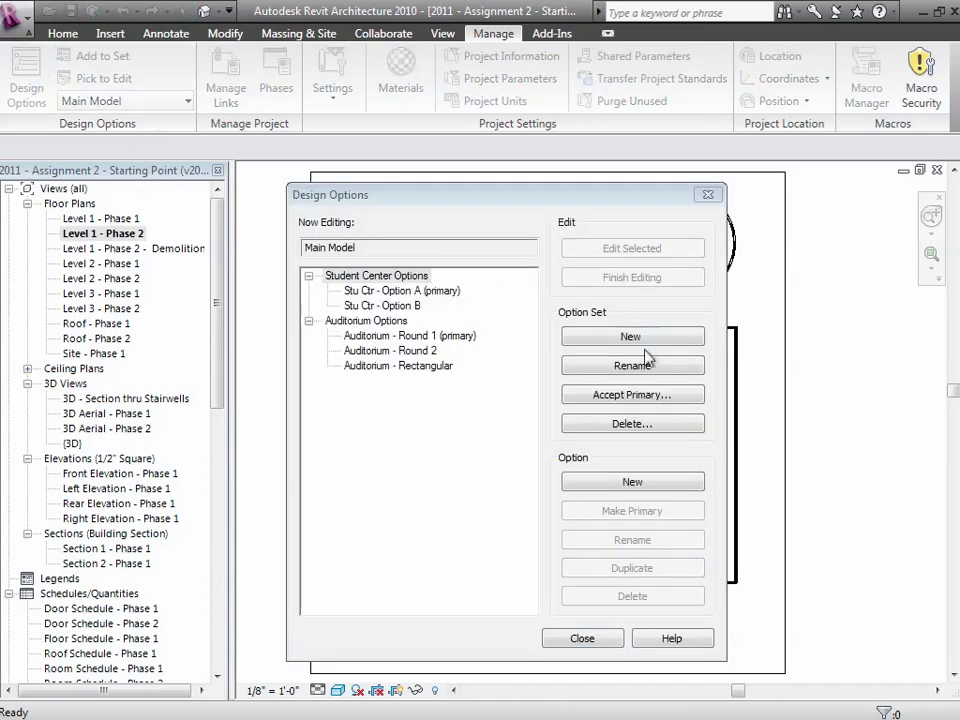
click(632, 340)
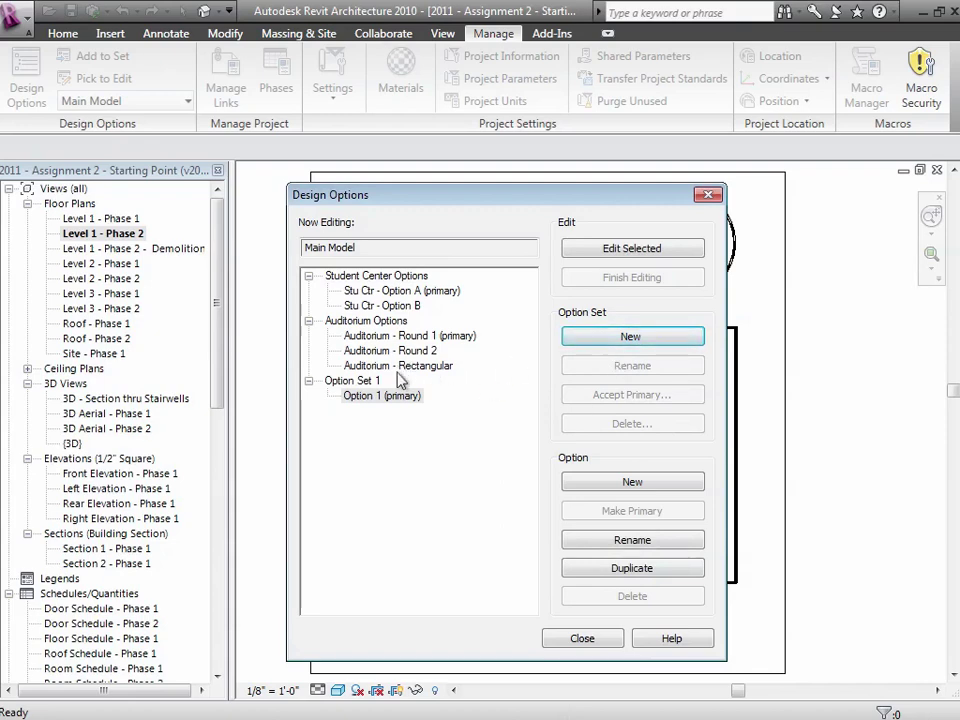
click(368, 382)
click(632, 366)
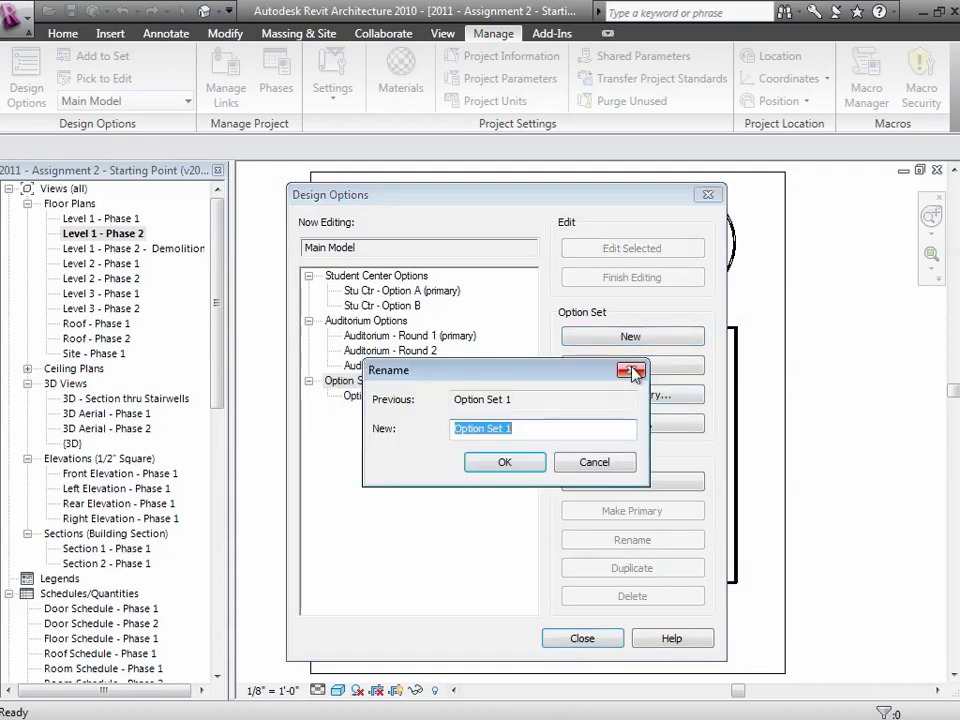
text(Furn)
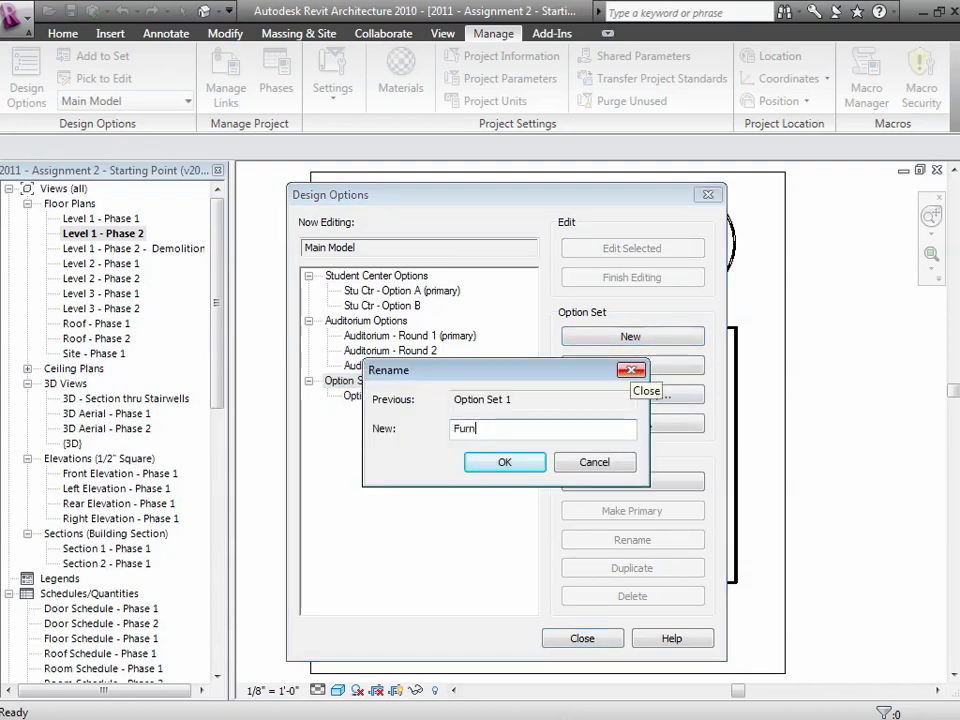
text(iture in Aud)
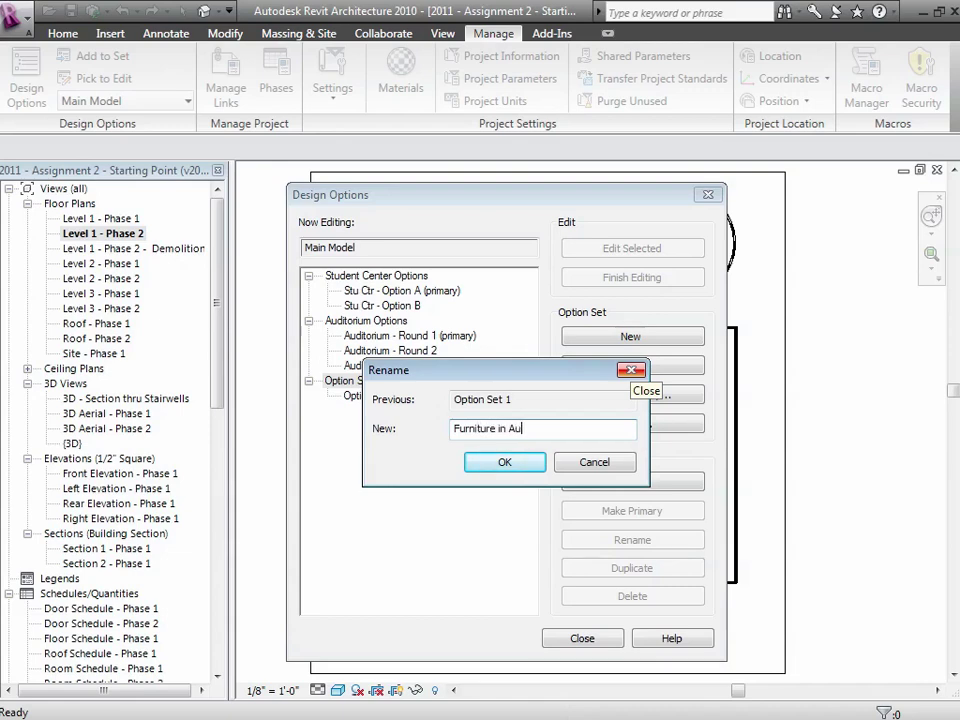
key(Return)
- Add a second option to the Furniture in Aud set and rename its primary option as Linear Rows
click(392, 396)
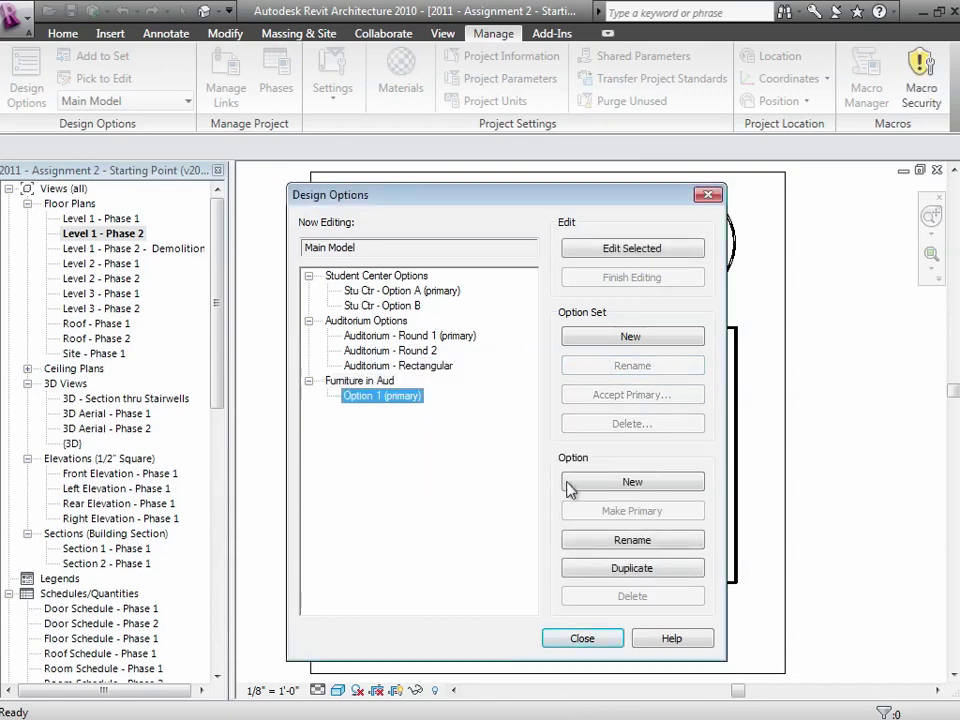
click(634, 484)
click(378, 398)
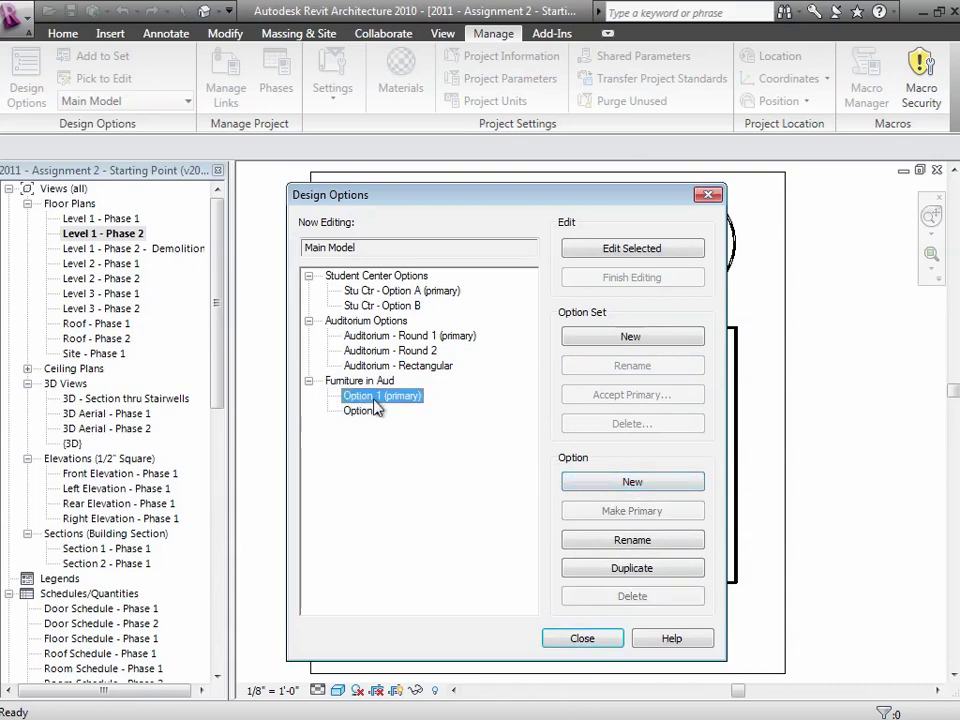
click(650, 540)
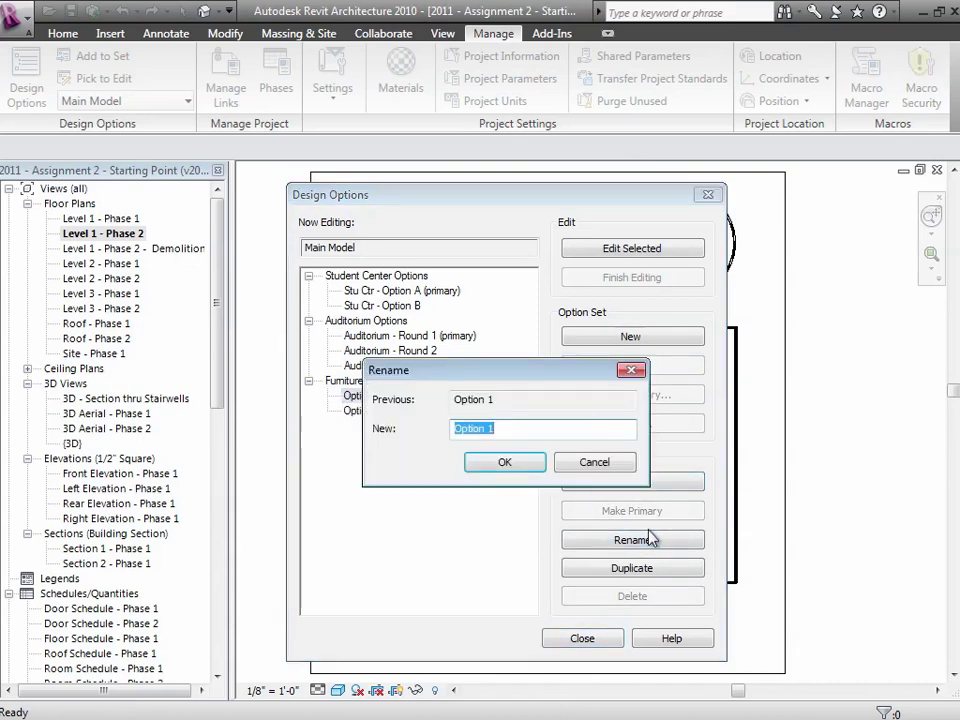
text(Linear Rows)
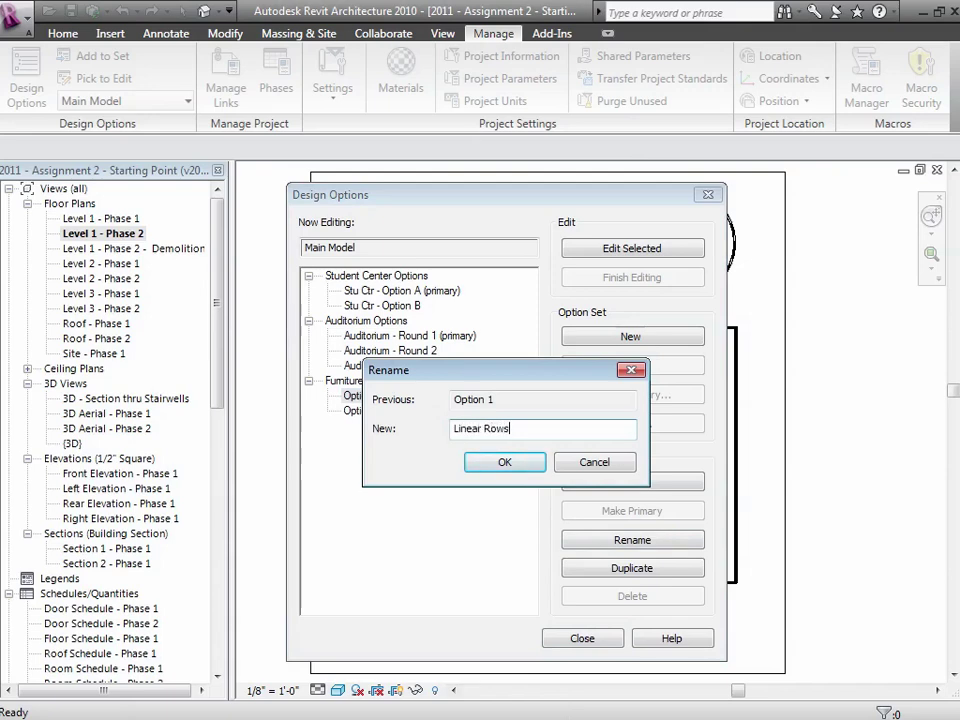
key(Return)
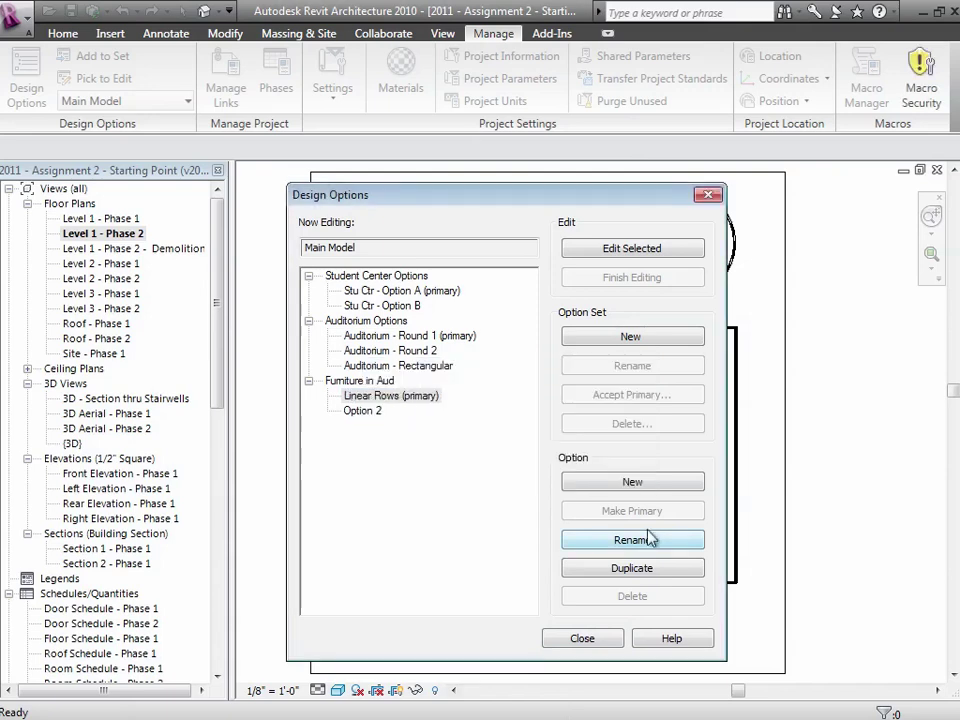
- Rename the second Furniture in Aud option as Curved Rows and finish managing the design options
click(355, 412)
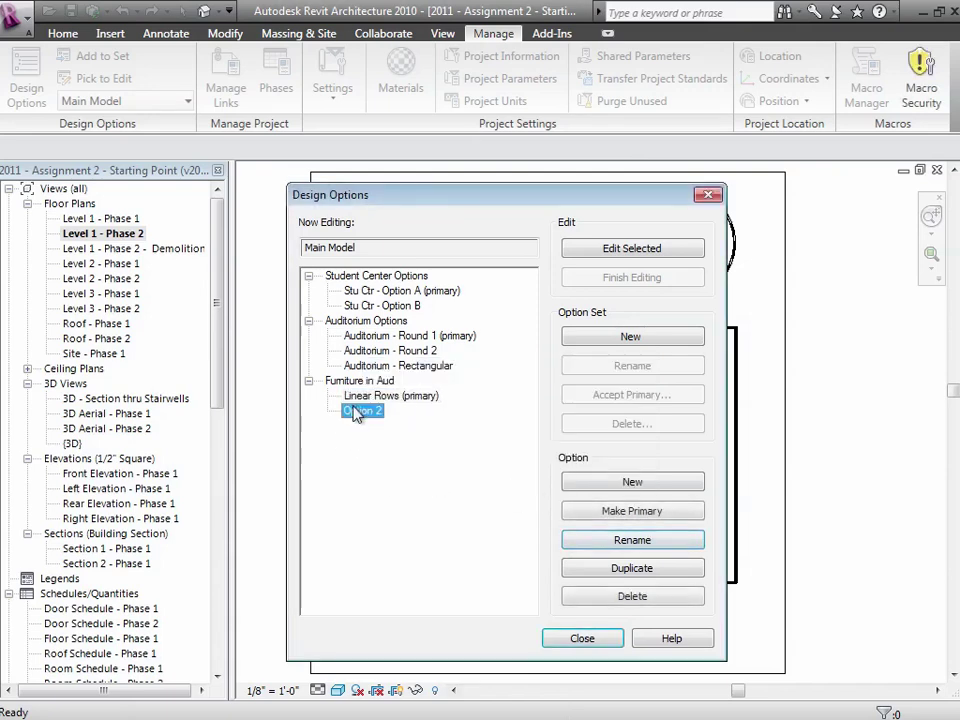
click(633, 541)
text(Curved Rows)
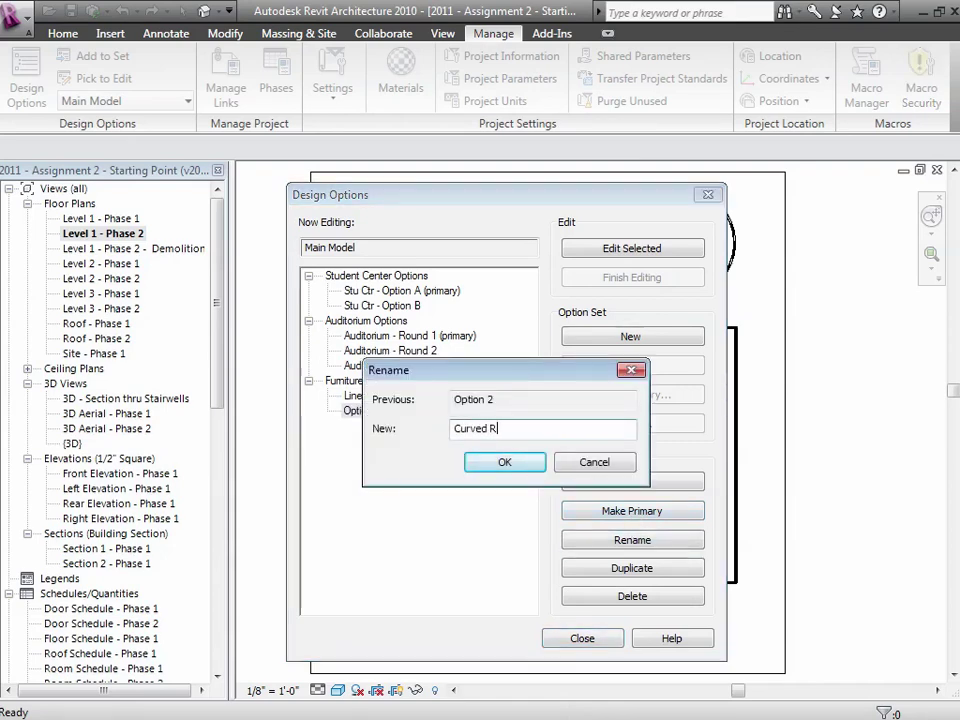
key(Return)
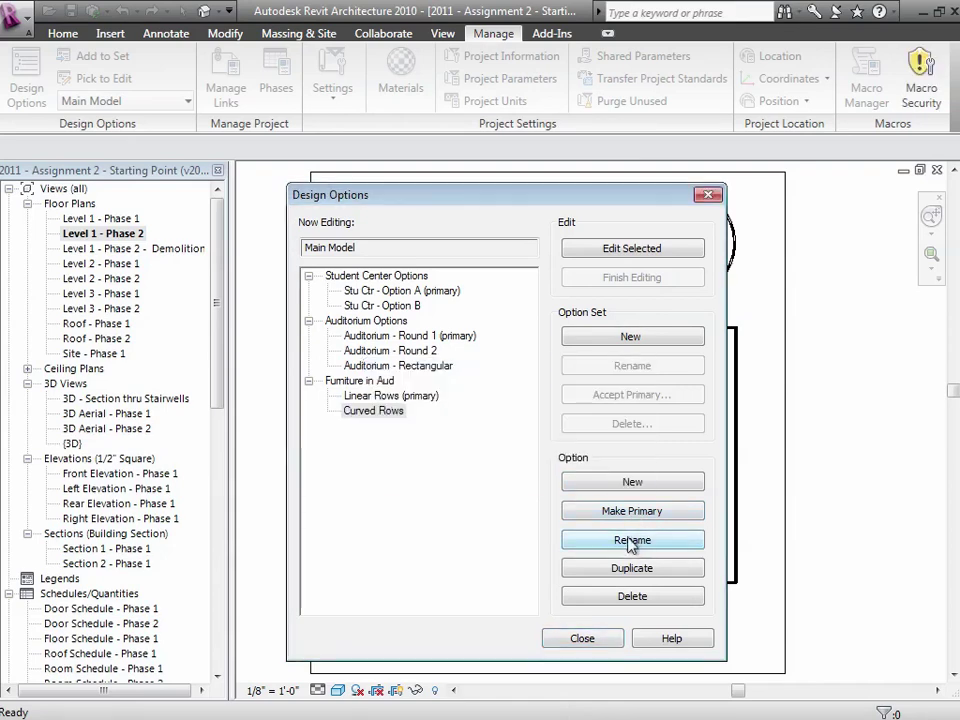
click(582, 638)
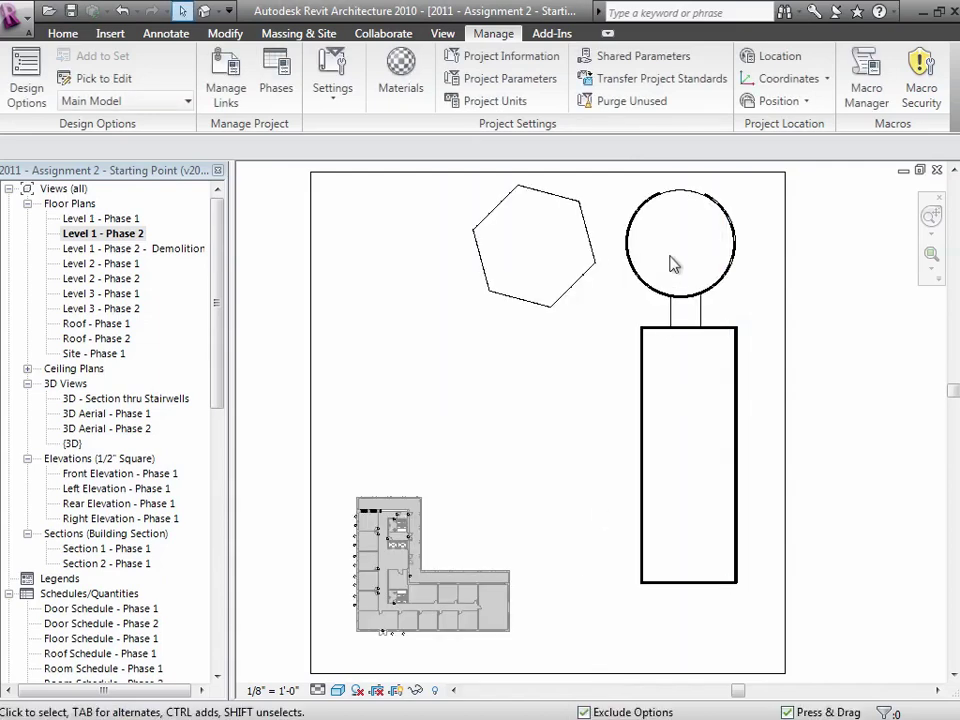
- Make the Linear Rows option active for editing in the round auditorium area
click(137, 101)
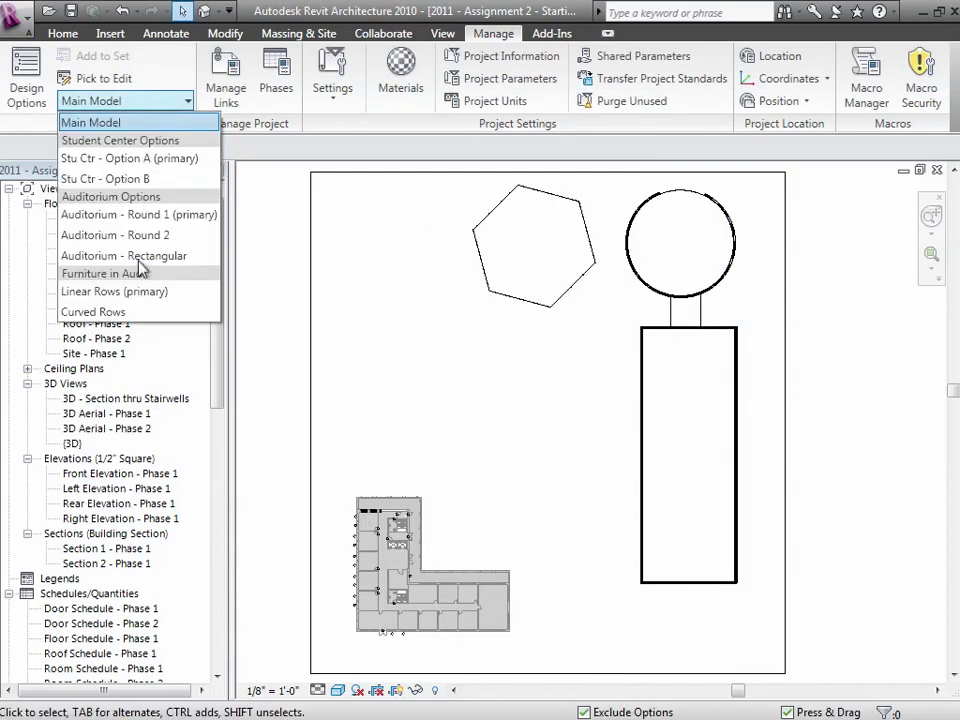
click(131, 292)
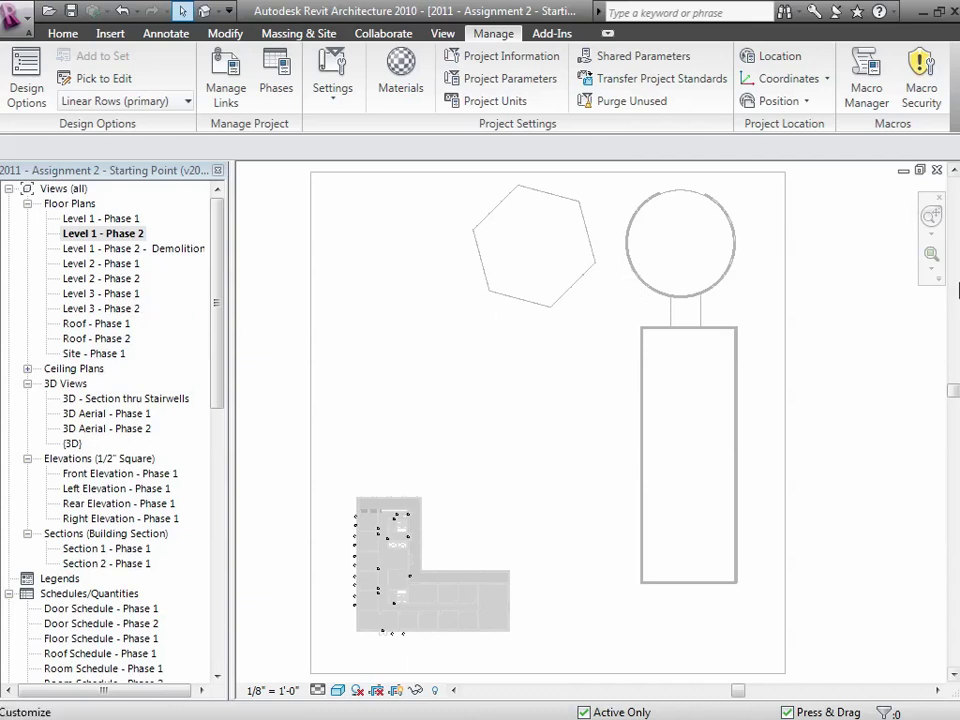
click(931, 254)
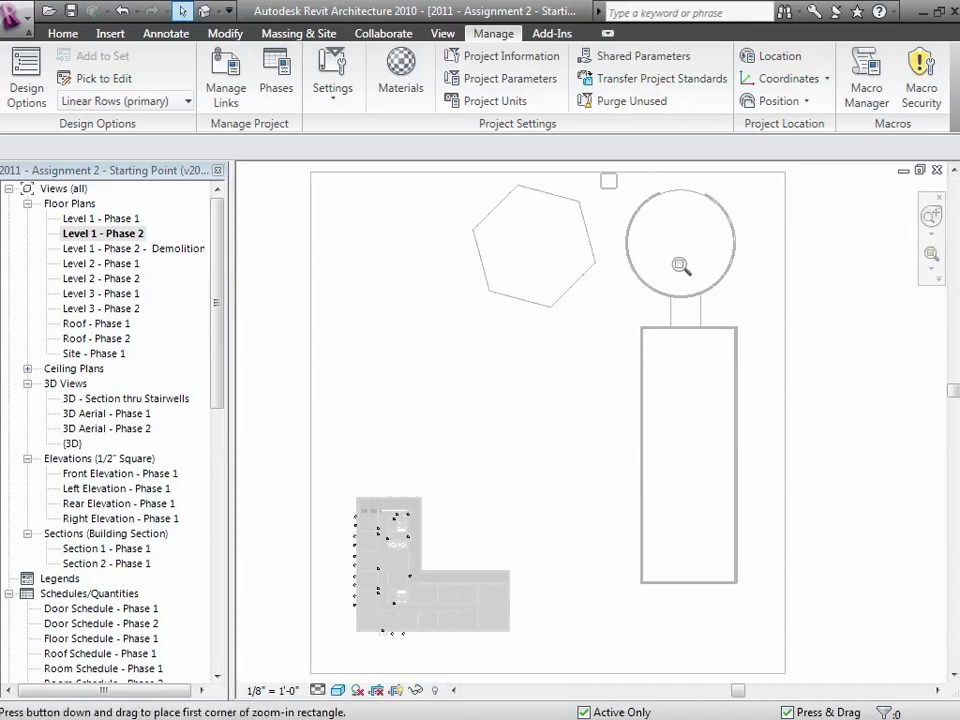
drag(602, 174, 785, 366)
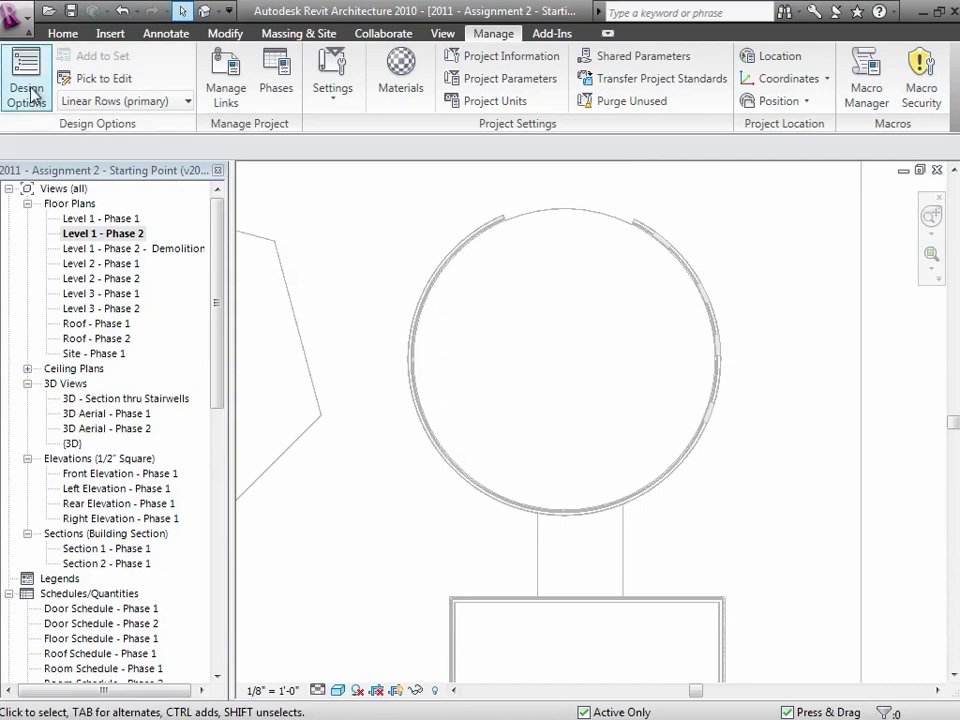
- Start placing a component and load the Seating-Auditorium family from the Imperial Library's Furniture folder
click(62, 34)
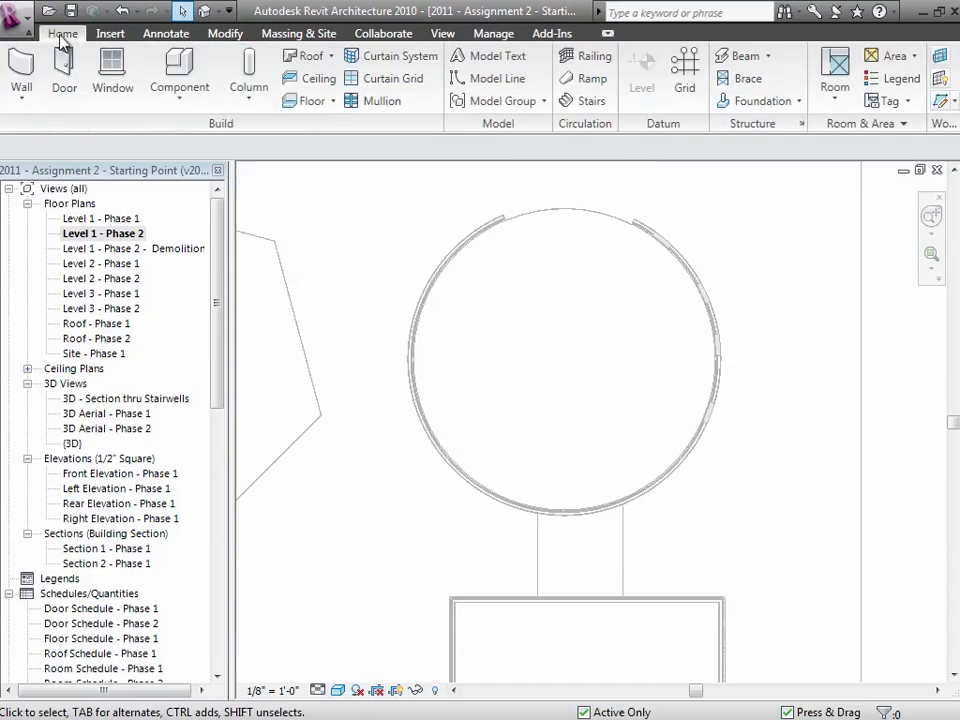
click(180, 95)
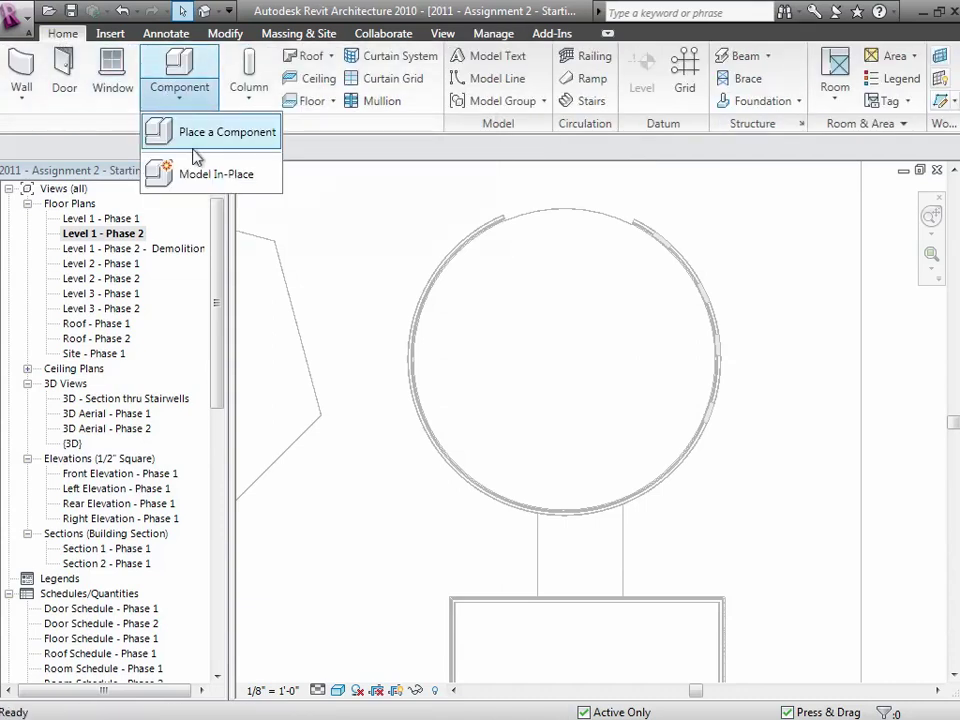
click(194, 145)
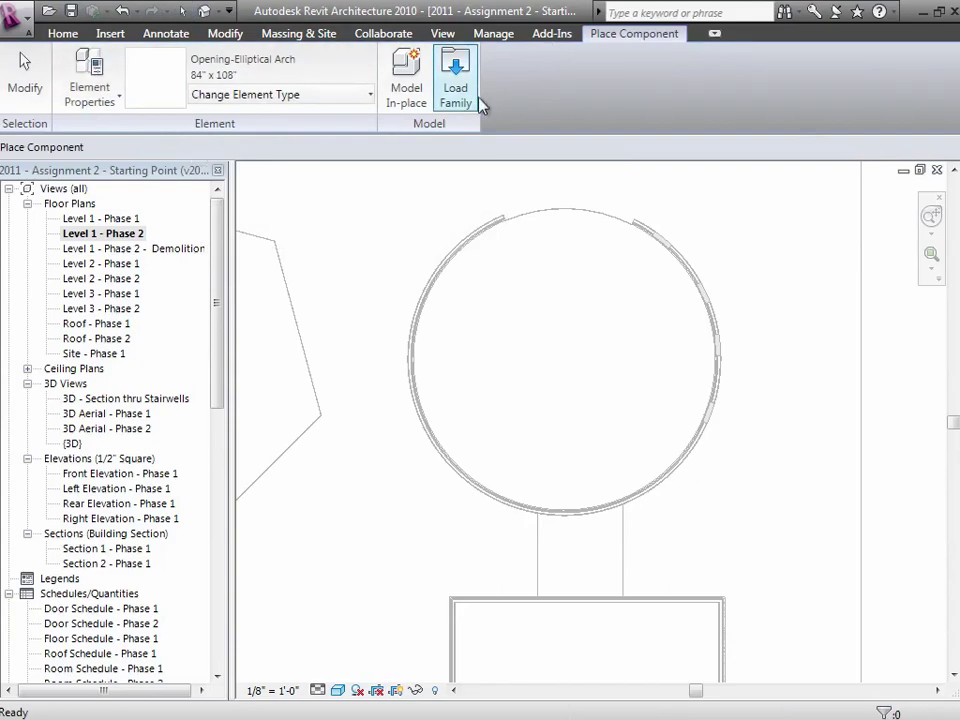
click(458, 82)
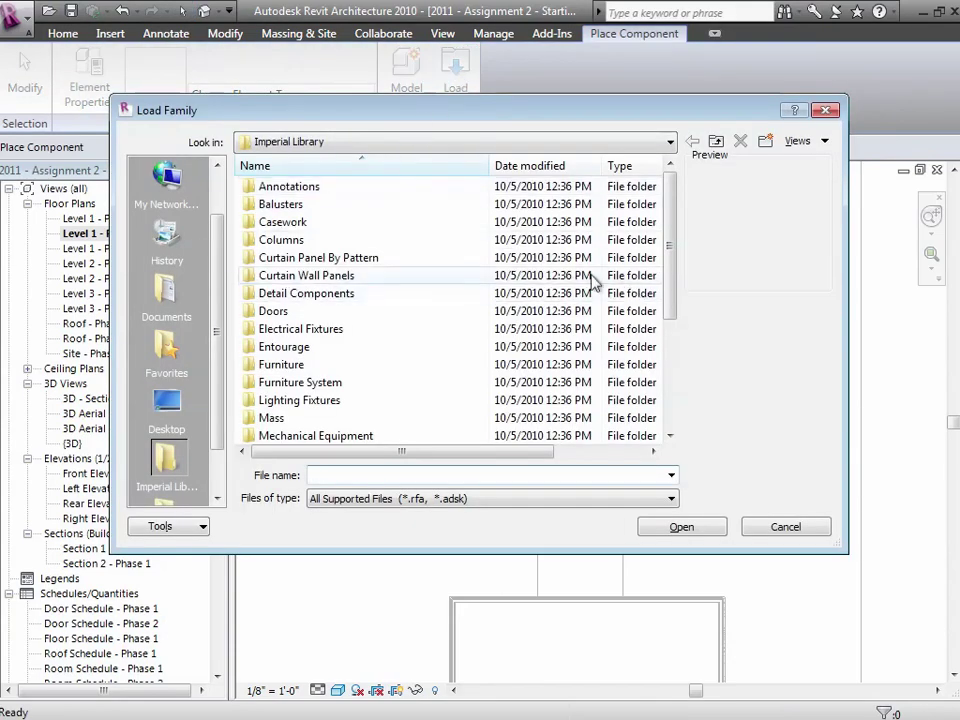
double_click(306, 366)
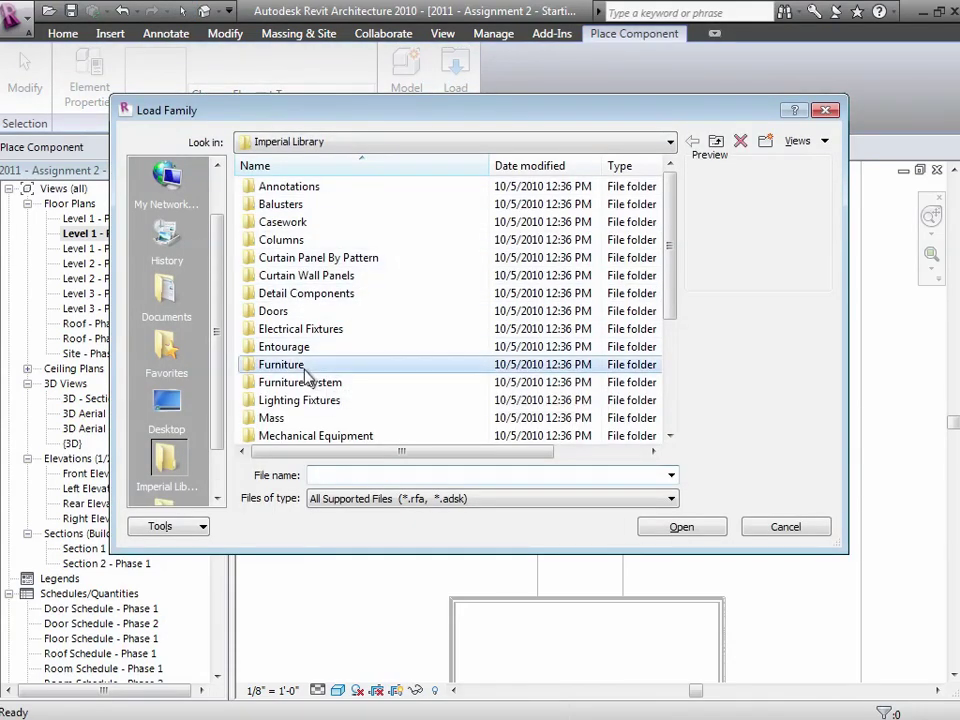
scroll(416, 394, down, 8)
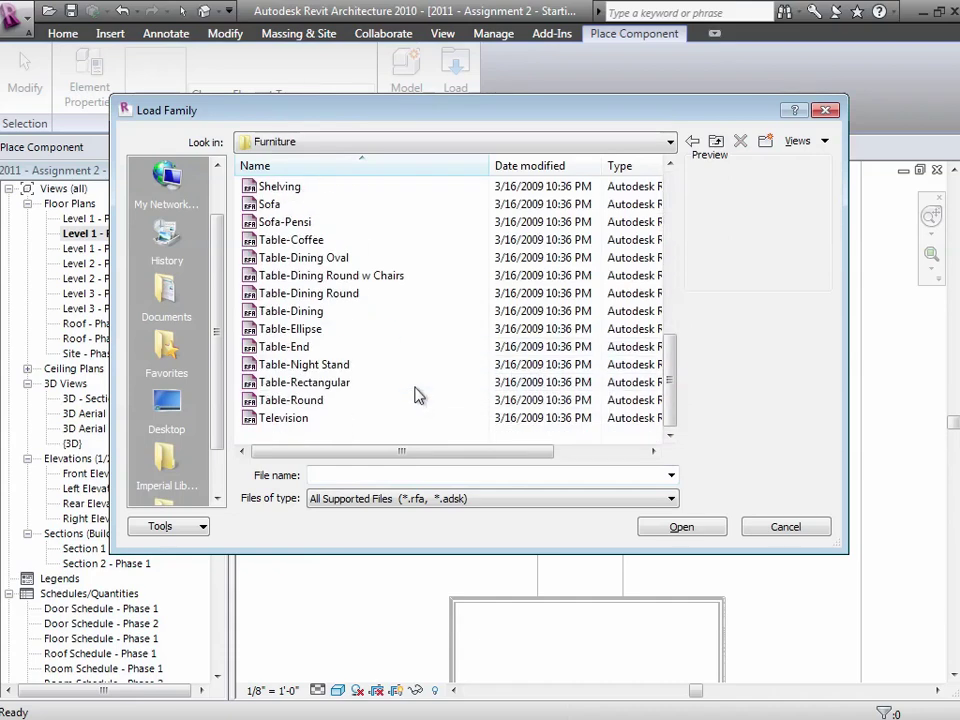
scroll(416, 394, up, 3)
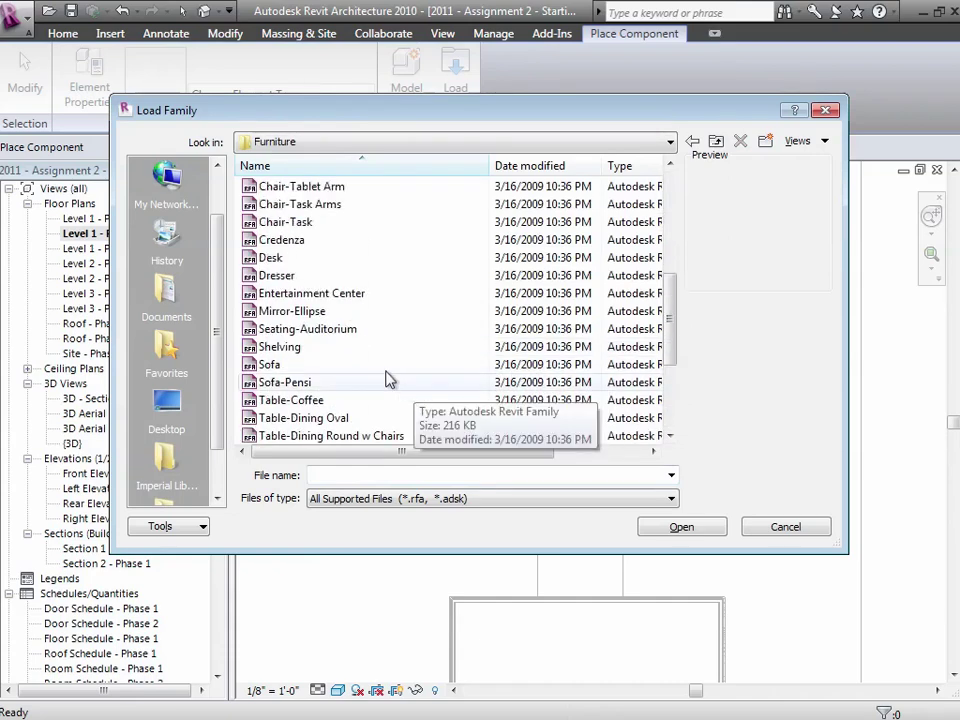
click(340, 332)
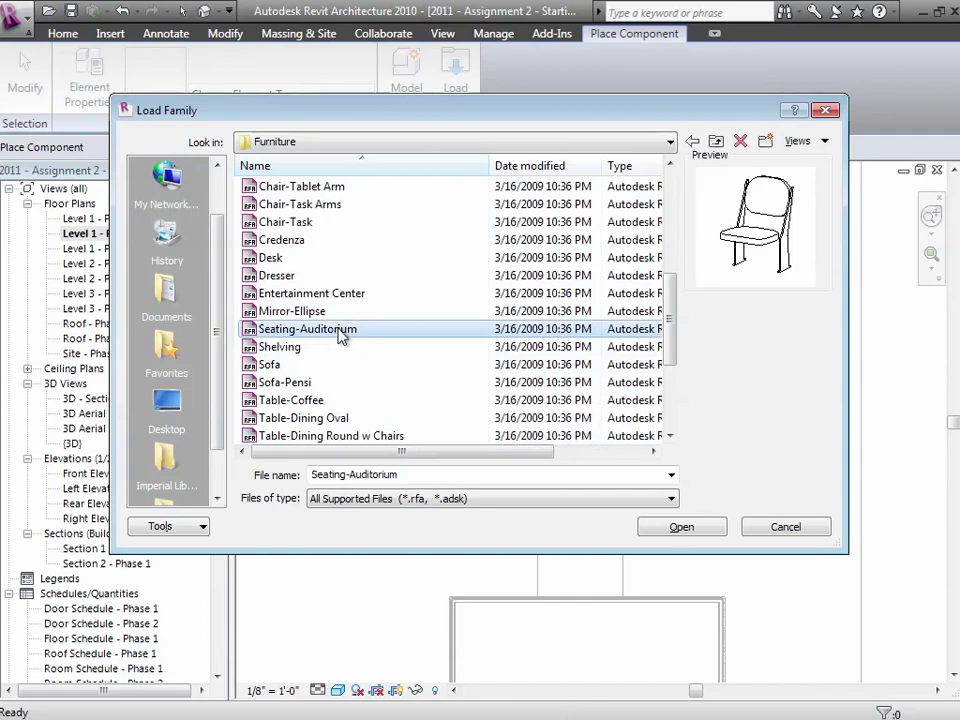
click(688, 536)
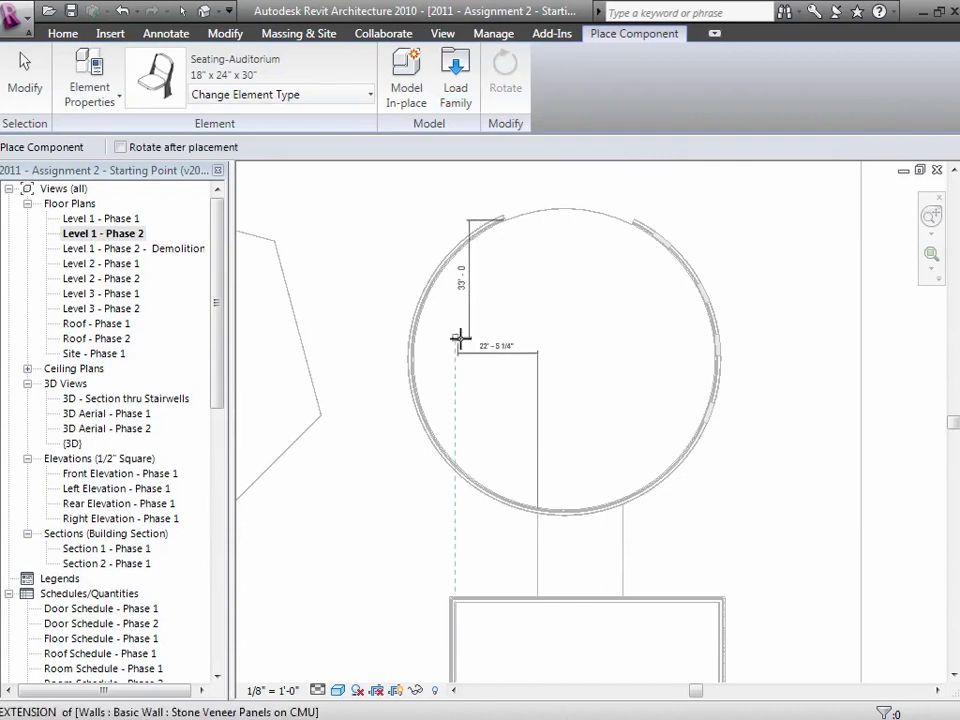
- Place one 18" x 24" x 30" Seating-Auditorium chair in the left half of the round auditorium, about 4'-6" above its centre
click(936, 258)
drag(457, 302, 703, 551)
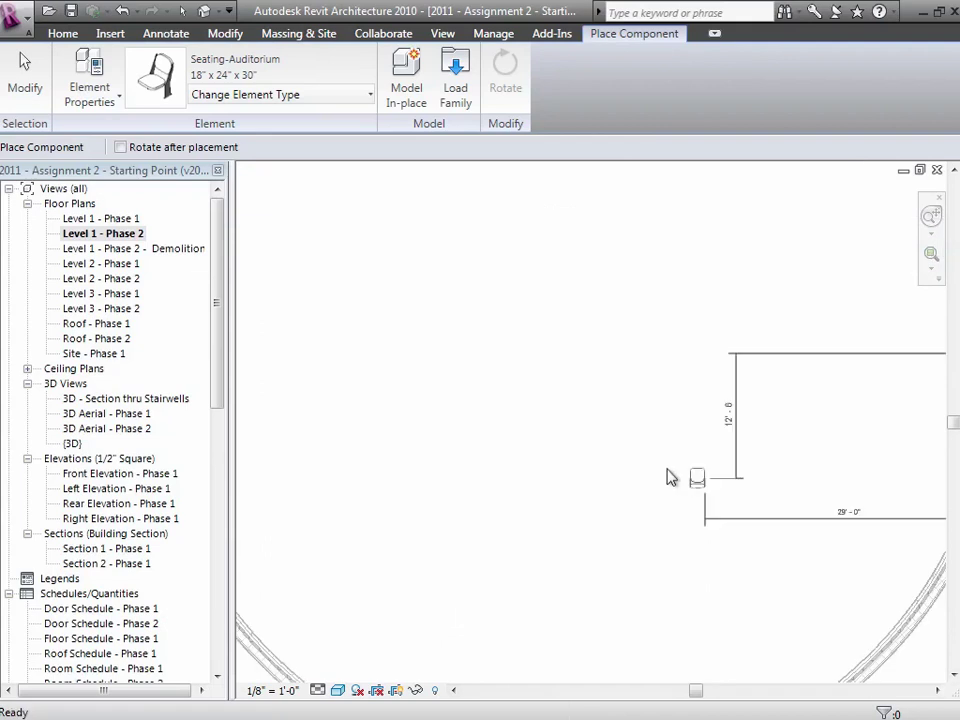
click(357, 308)
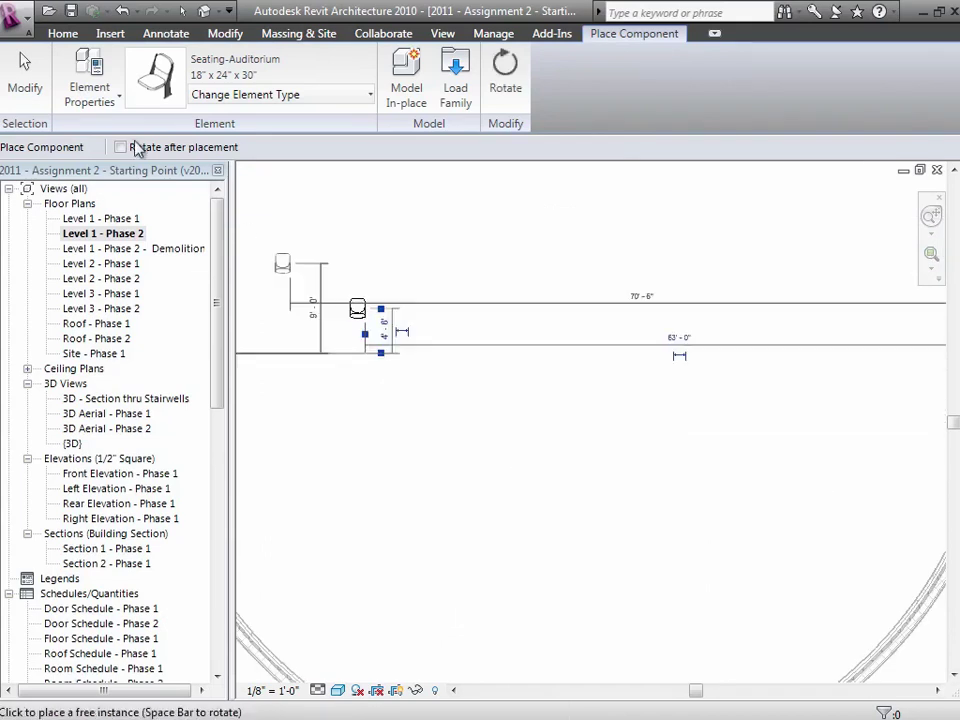
- Array the auditorium chair horizontally to the right as a grouped linear array of 10 chairs
click(20, 62)
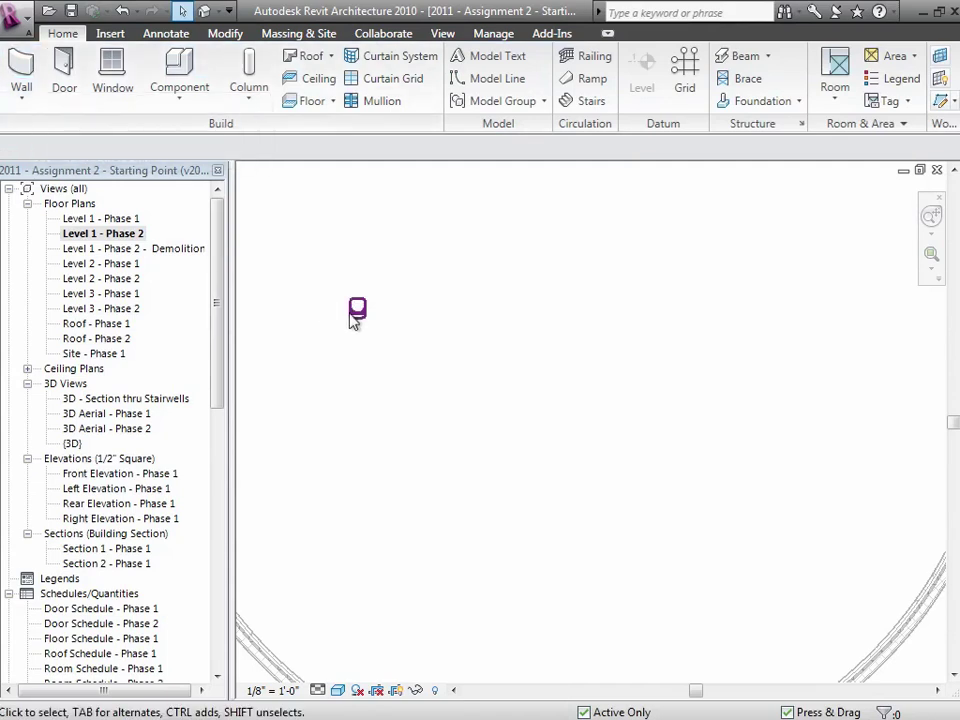
click(355, 318)
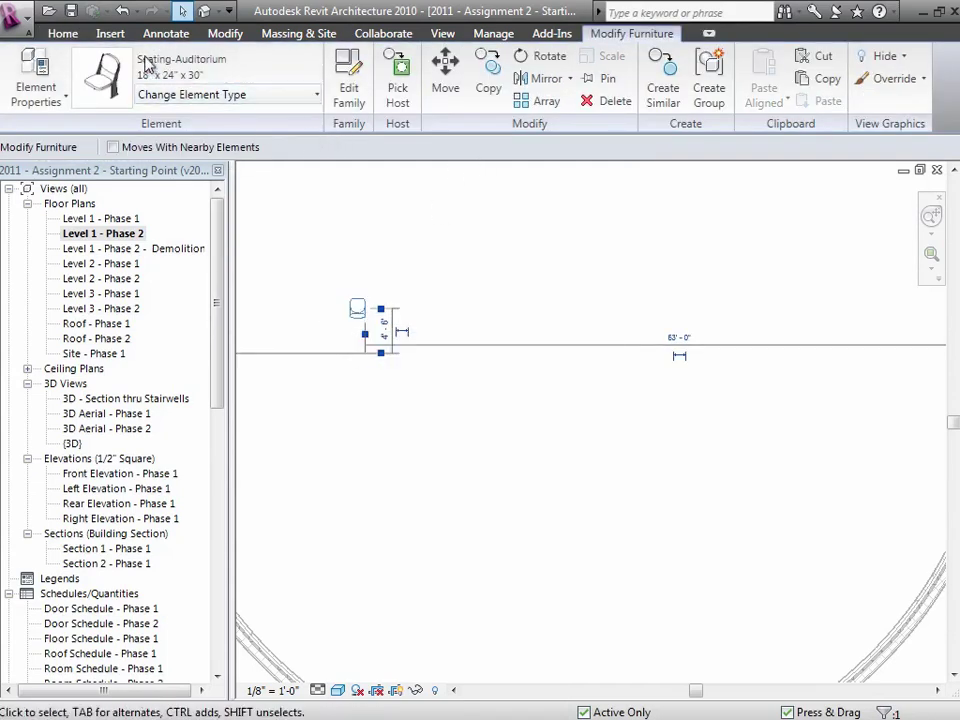
click(225, 36)
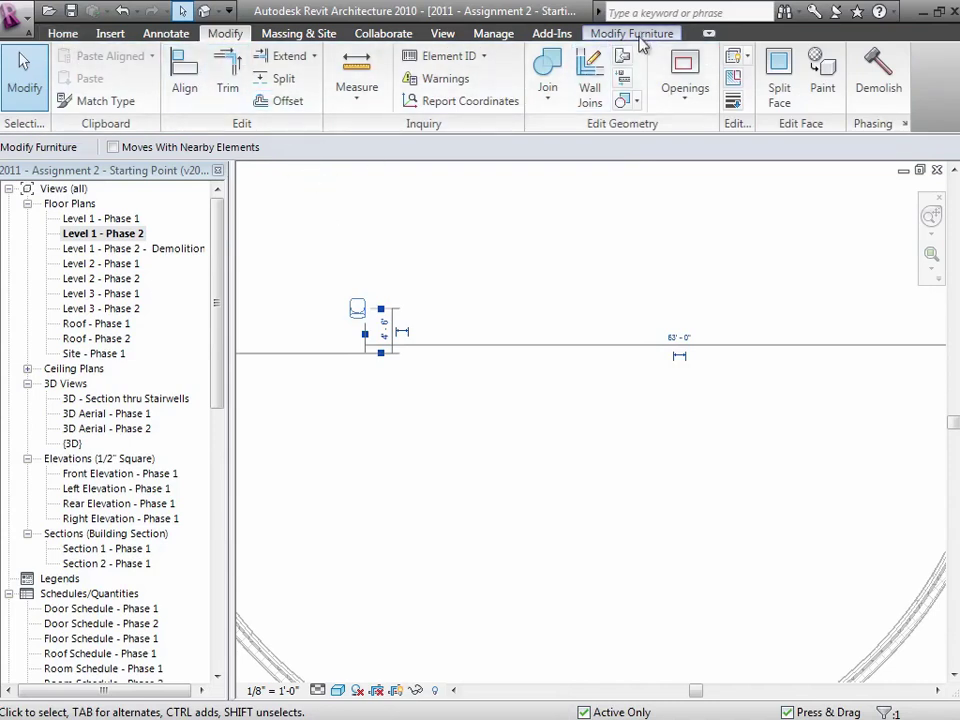
click(634, 34)
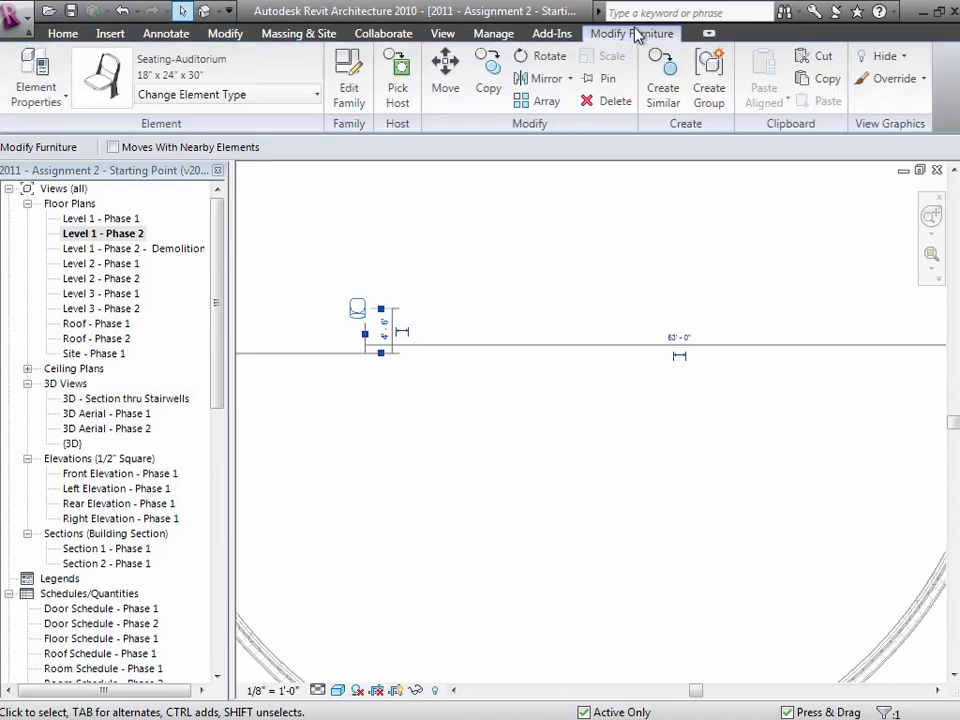
click(540, 108)
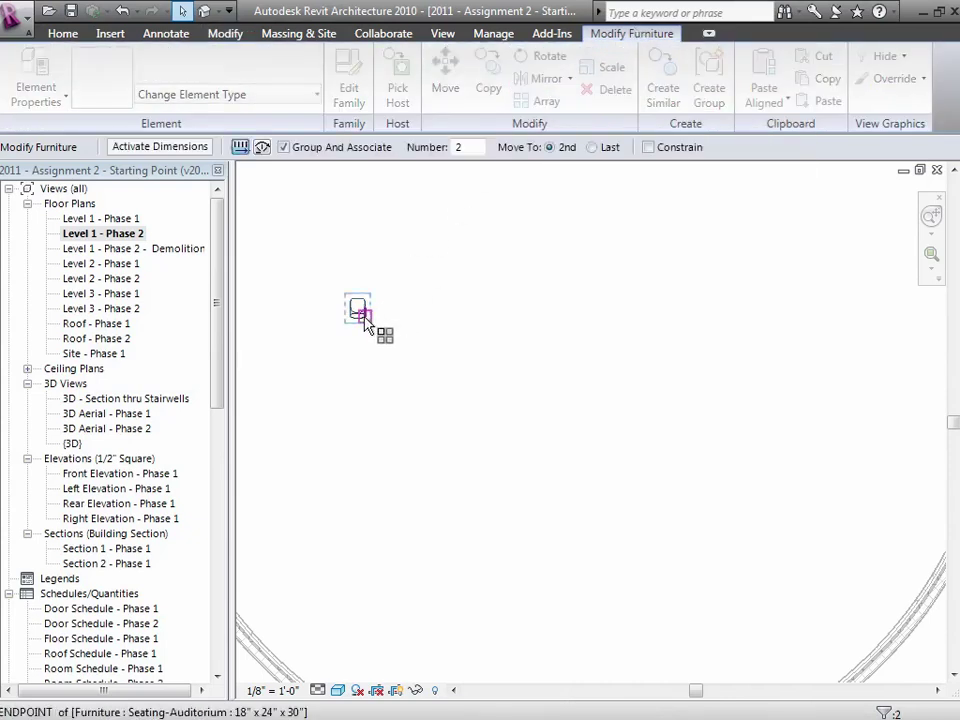
click(357, 314)
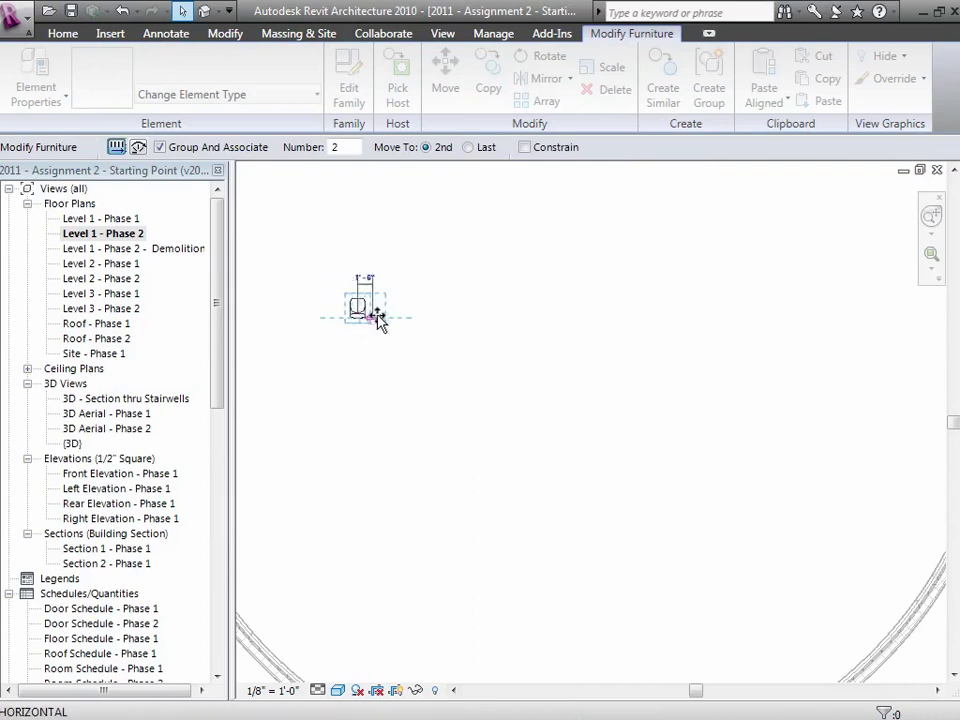
click(386, 317)
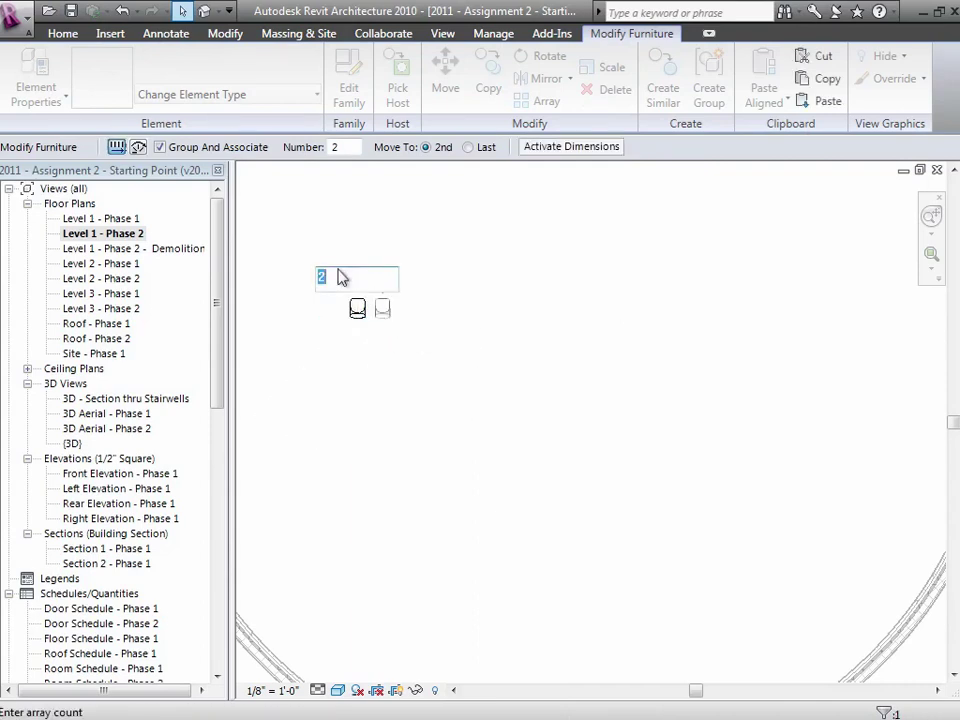
key(Return)
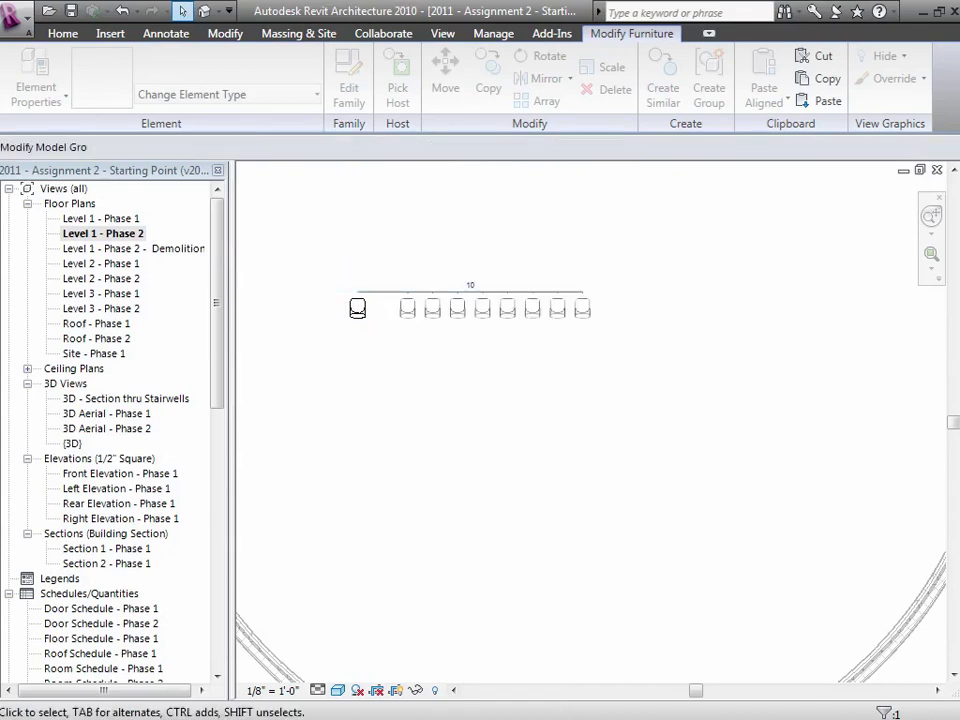
click(397, 422)
- Move the whole row of ten chairs about 10'-4" left and slightly down within the round auditorium
key(z)
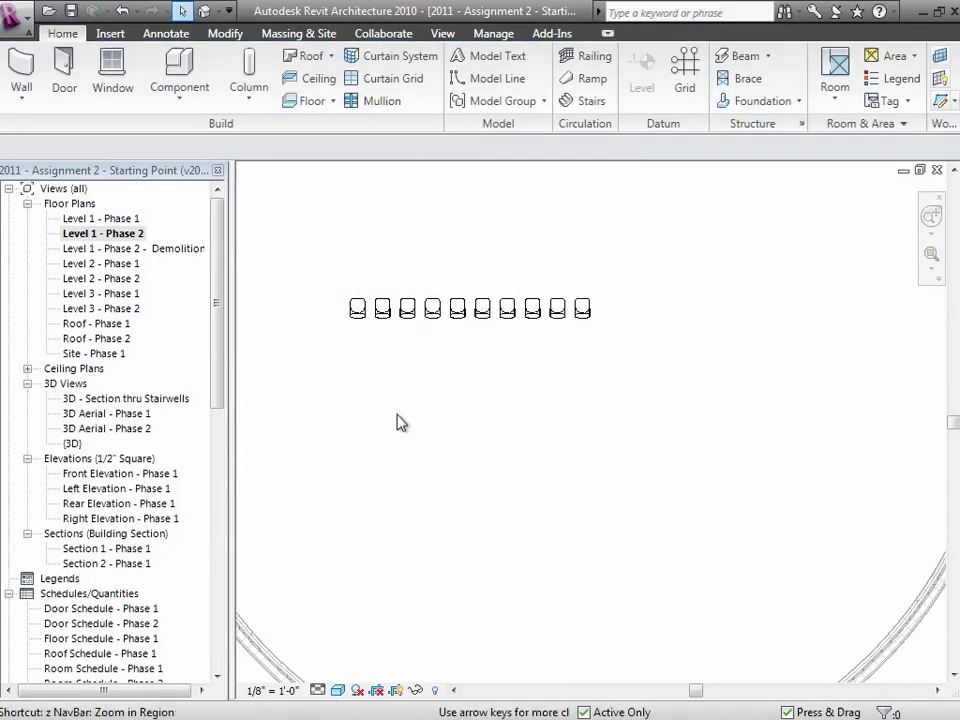
key(f)
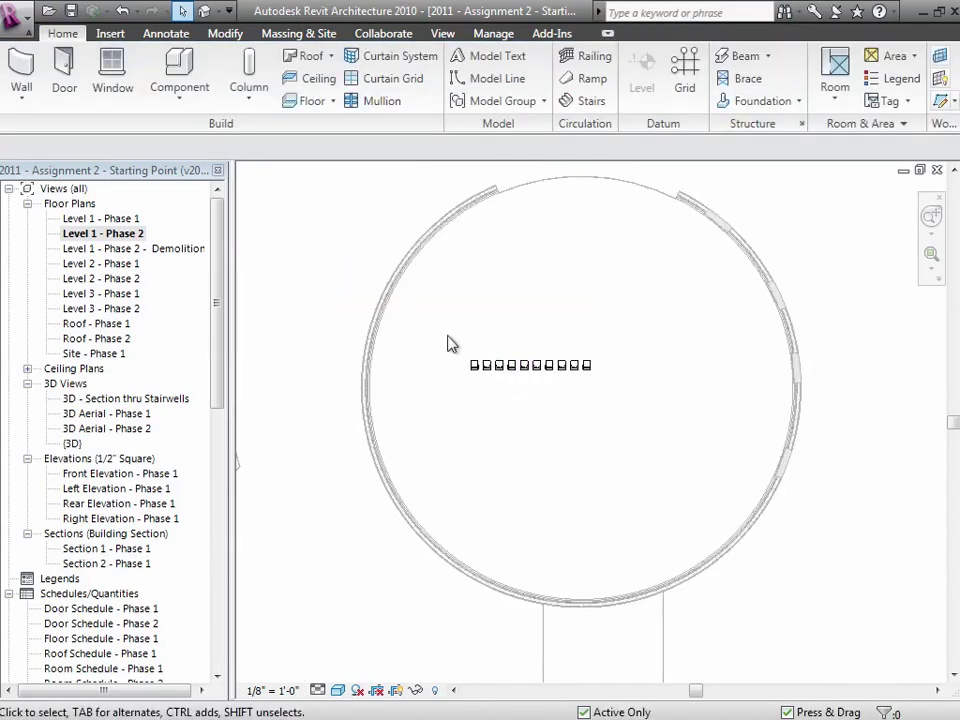
drag(447, 338, 616, 393)
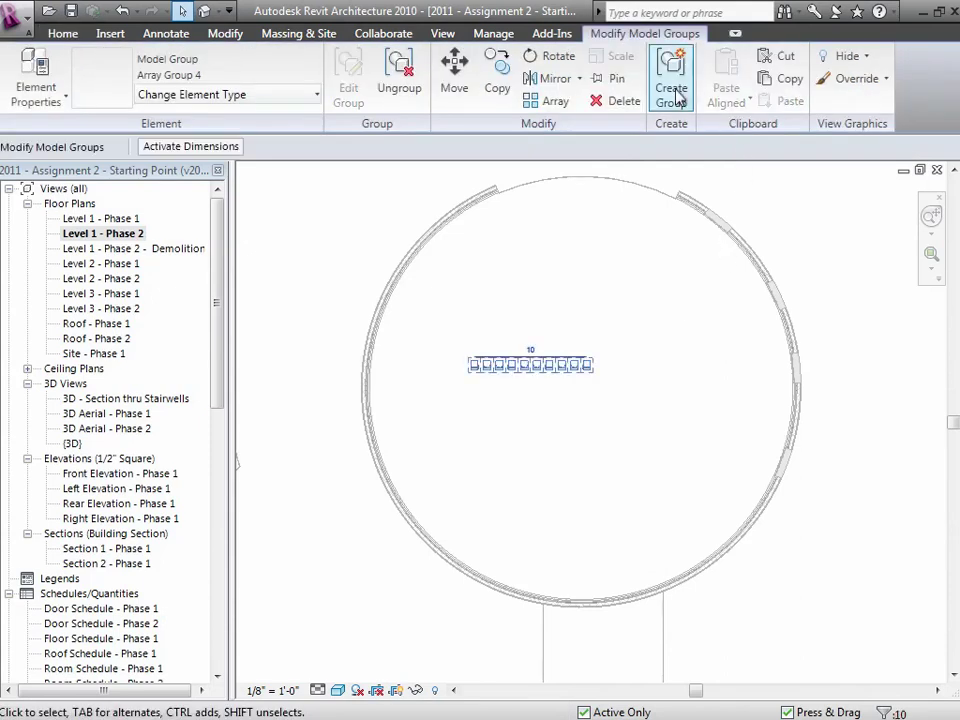
click(458, 80)
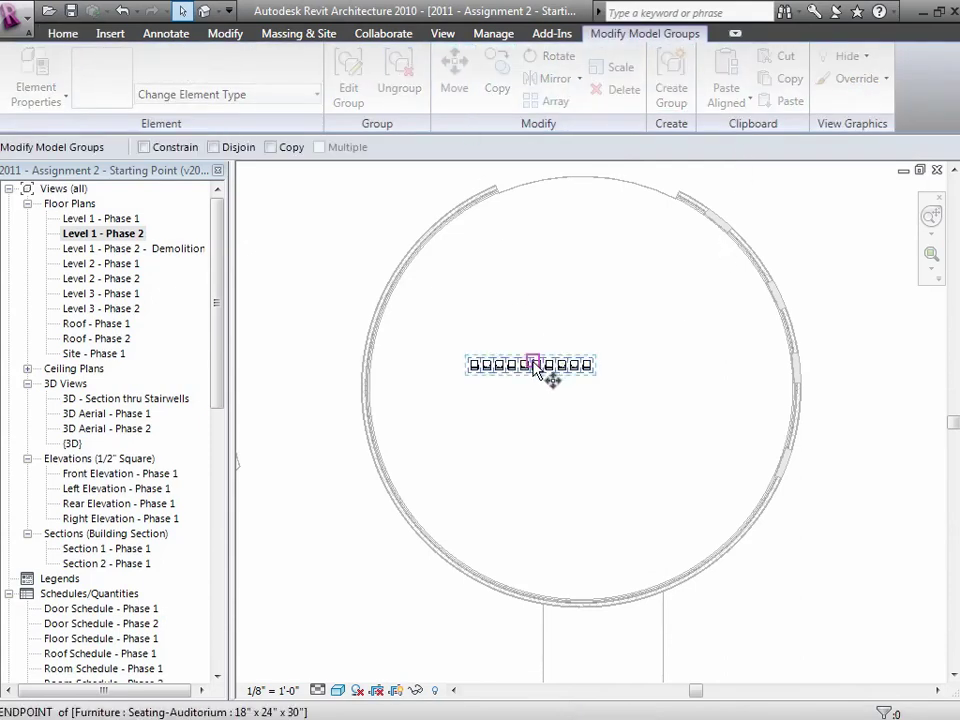
click(536, 366)
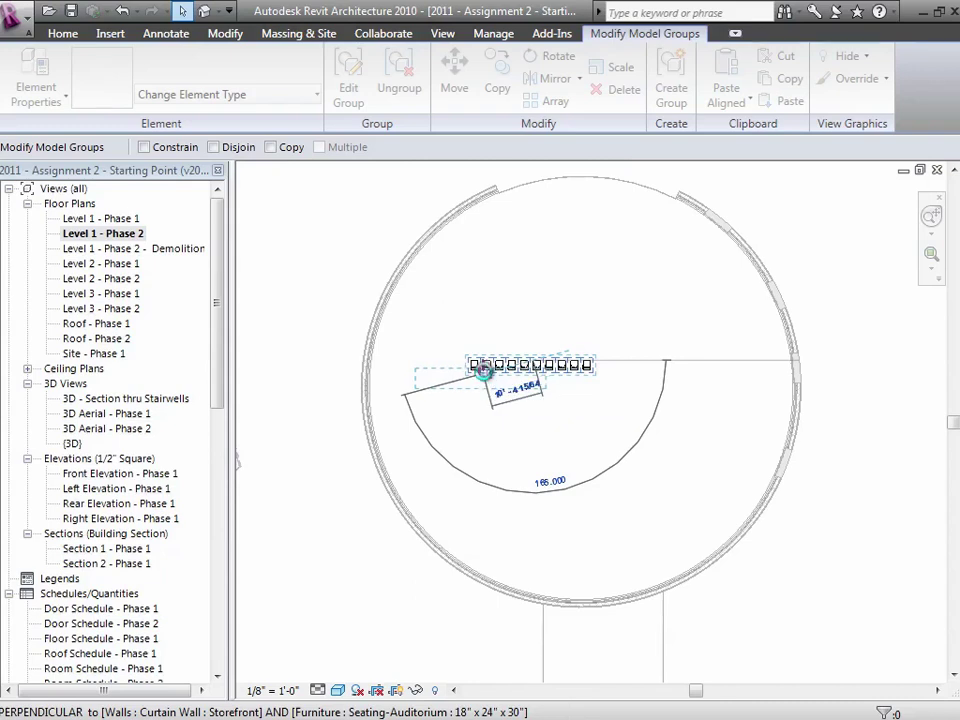
click(488, 377)
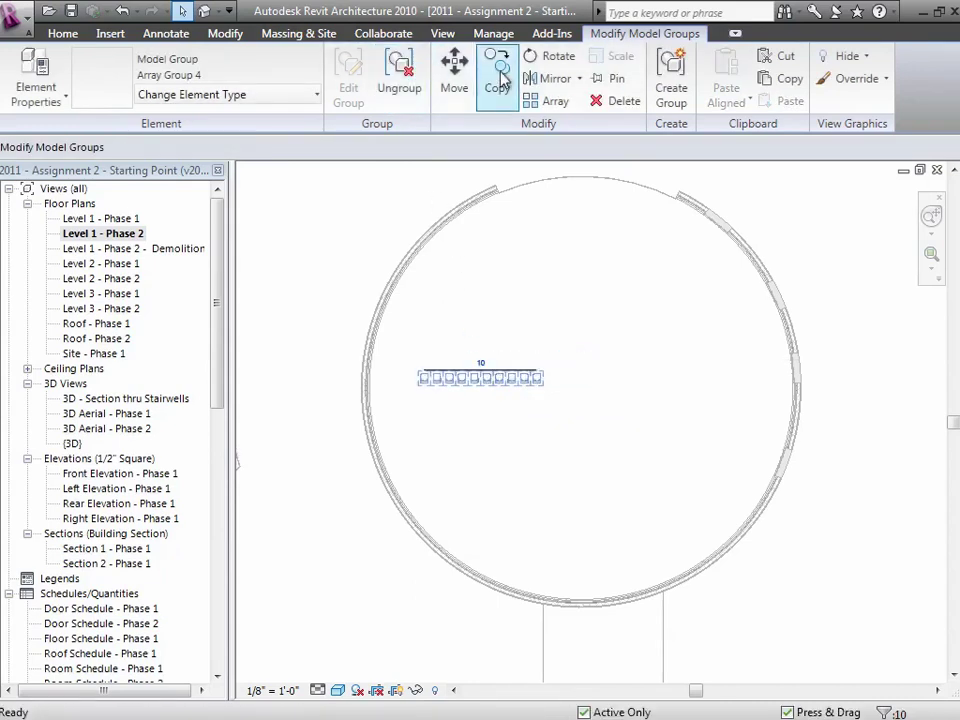
- Copy the chair row straight down twice to form three parallel rows, the third about 7'-6" below the second
click(497, 80)
click(482, 381)
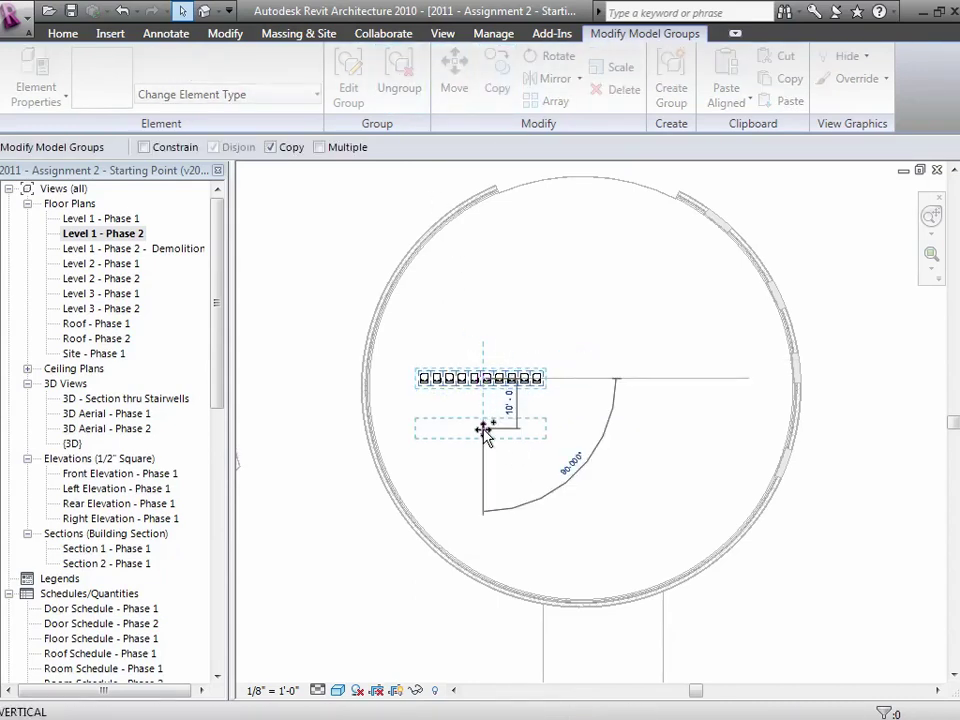
click(482, 417)
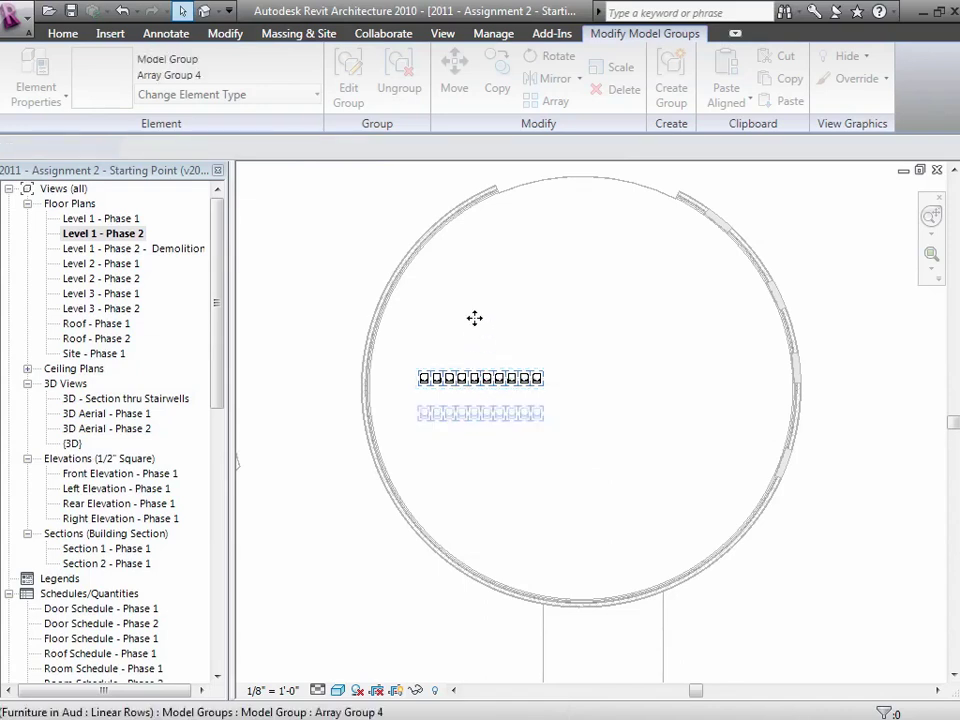
click(497, 84)
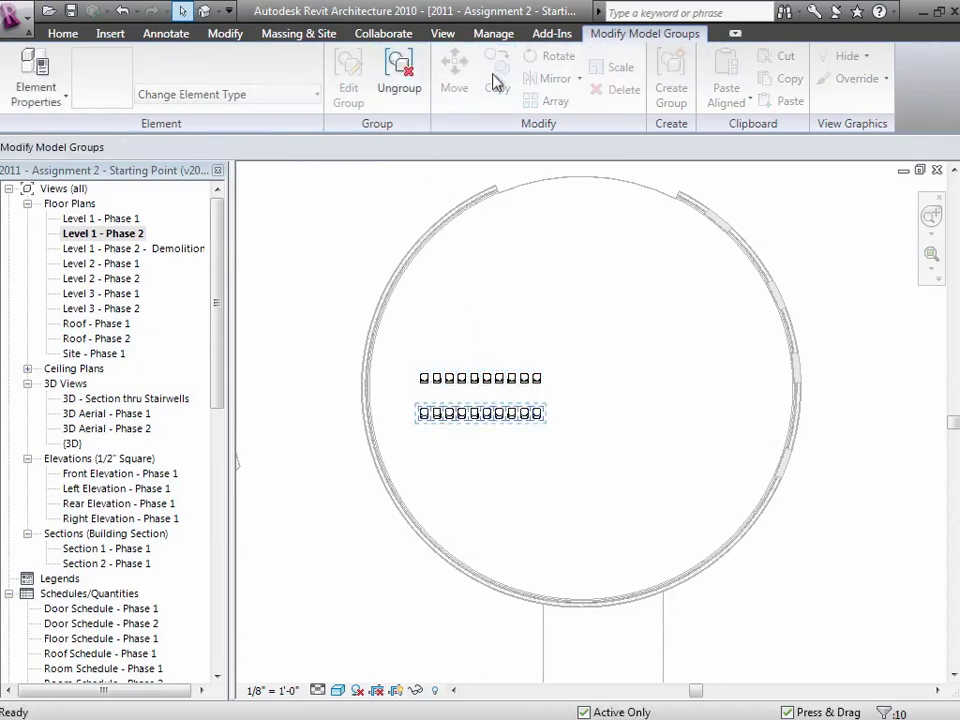
click(479, 418)
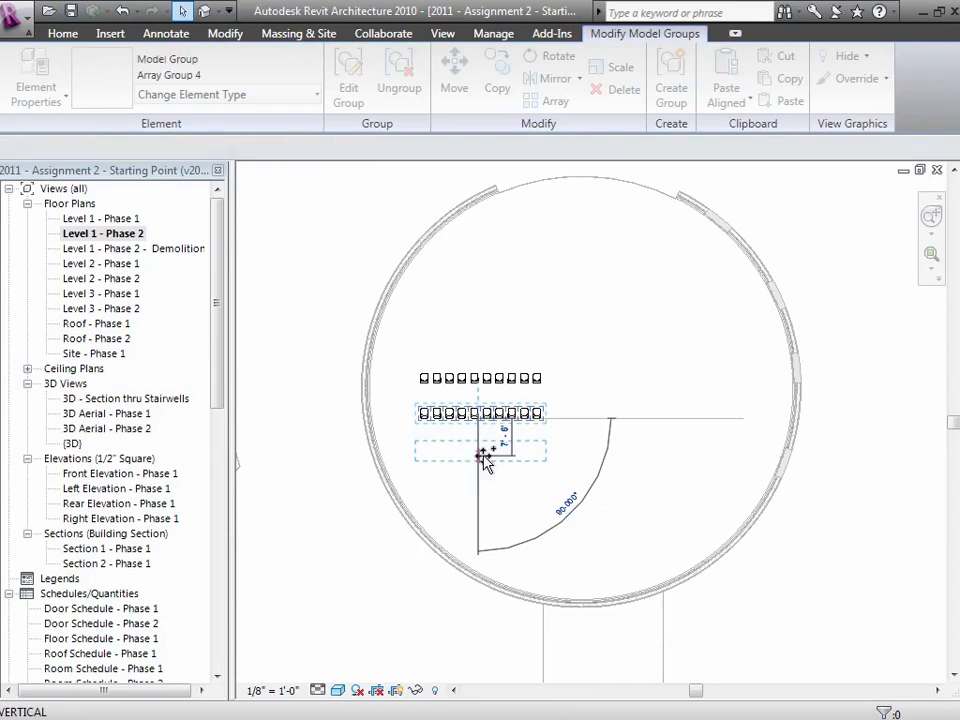
click(483, 455)
key(Escape)
- Try to mirror the three chair rows using the curved wall edge at the auditorium's upper opening as axis, and undo it
drag(408, 365, 574, 482)
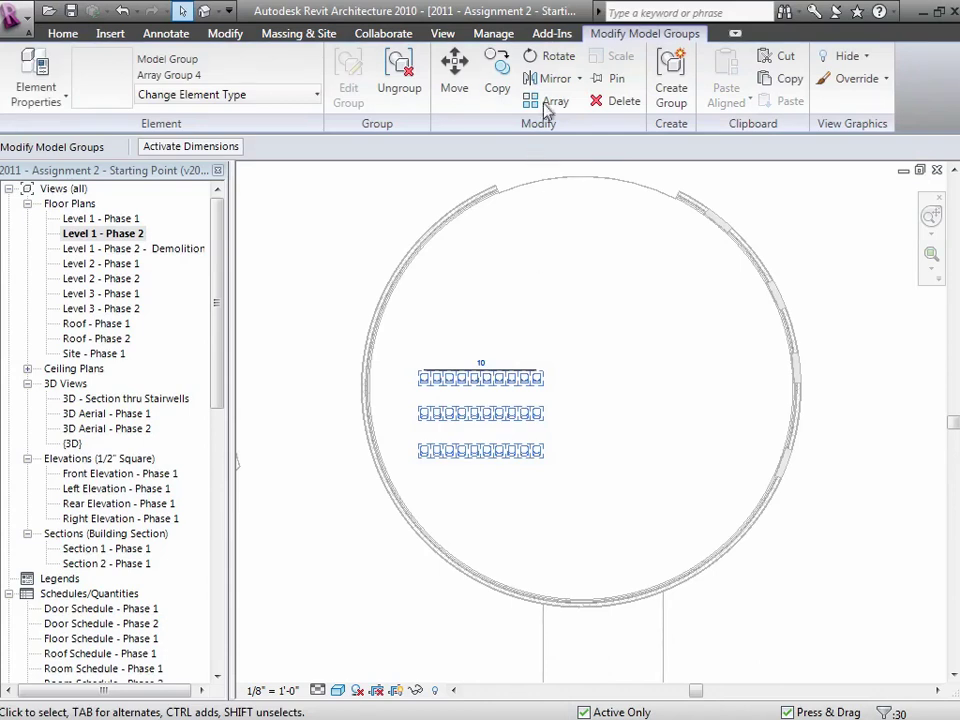
click(550, 80)
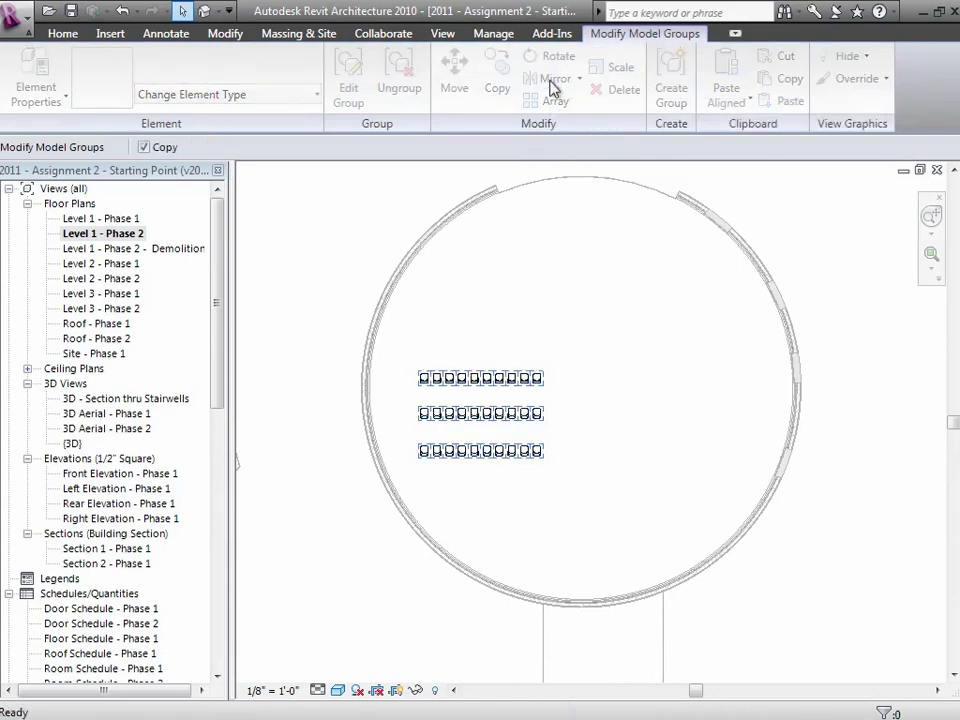
click(586, 183)
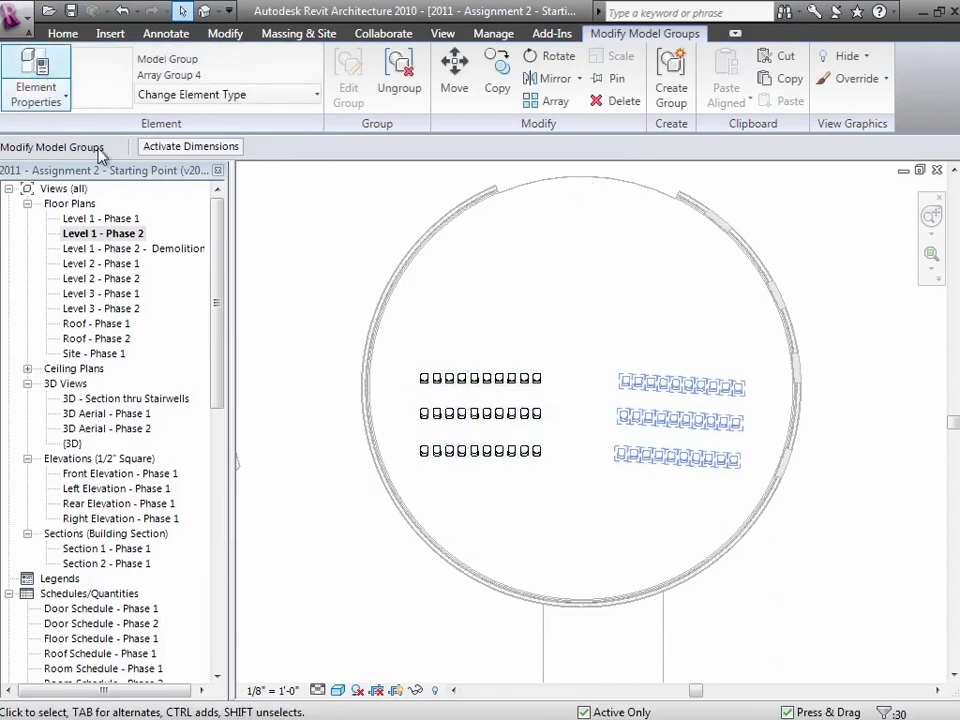
key(ctrl+z)
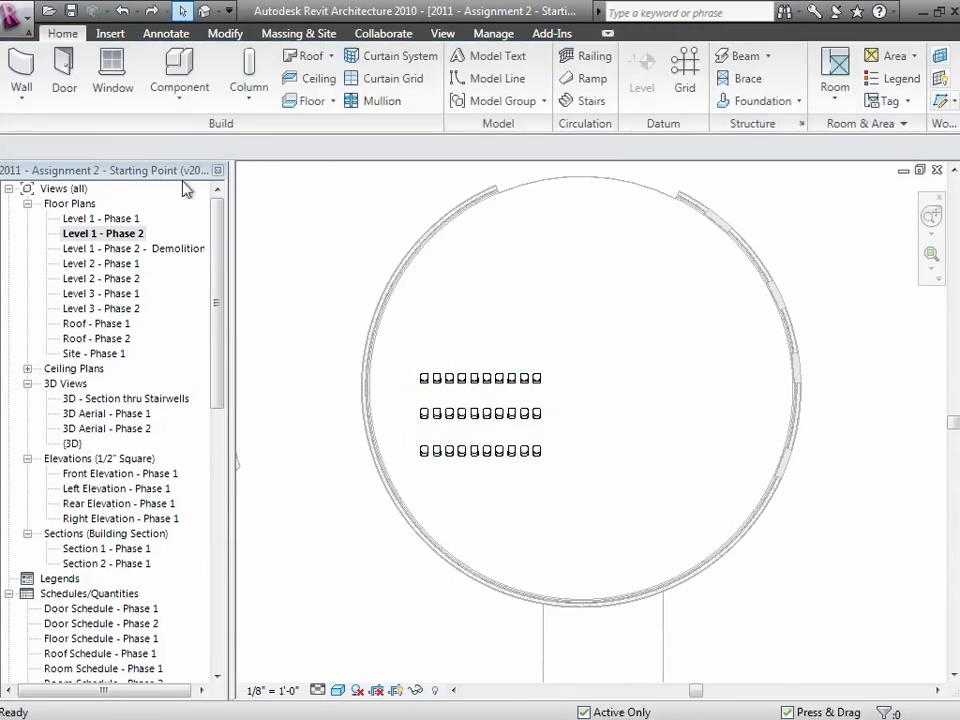
- Try to mirror the three chair rows about a slightly slanted axis drawn through the auditorium's middle, and undo it
drag(405, 352, 574, 491)
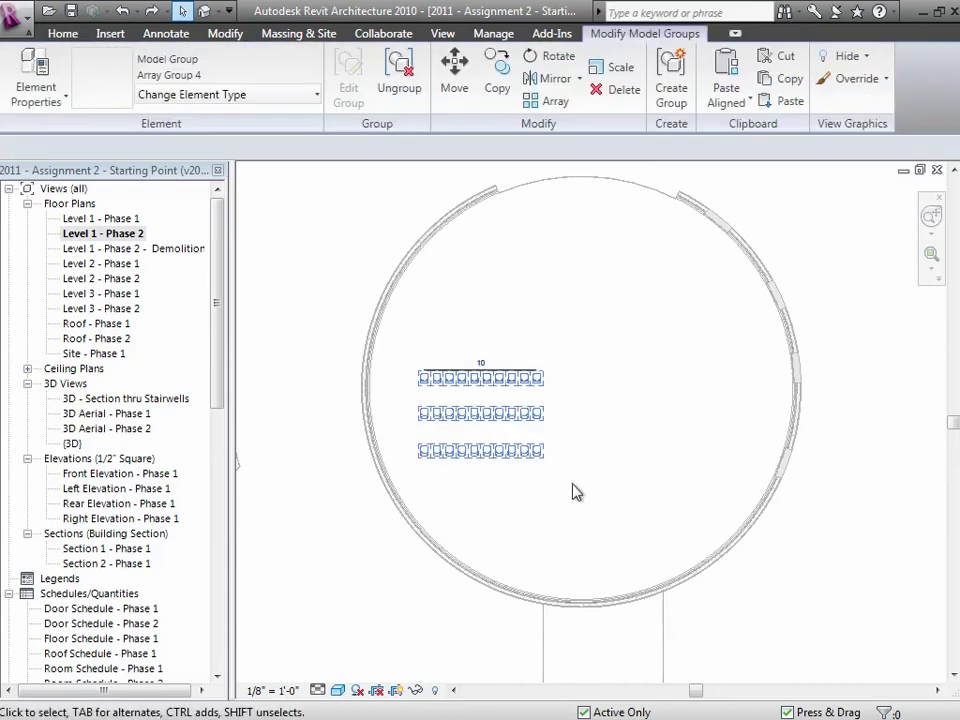
click(578, 80)
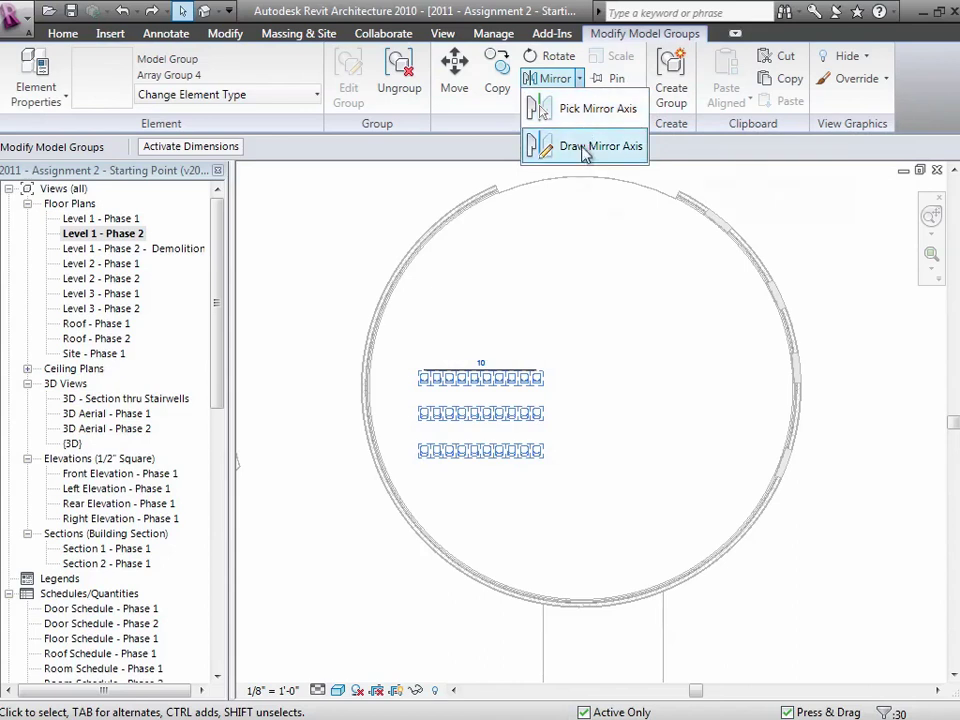
click(540, 146)
click(574, 322)
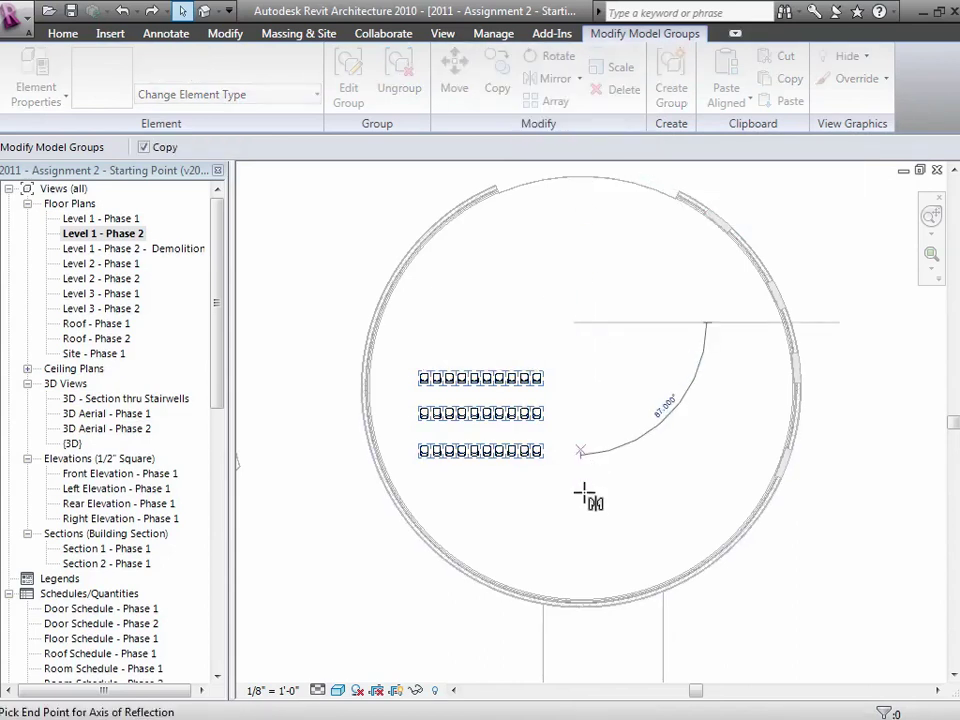
click(587, 555)
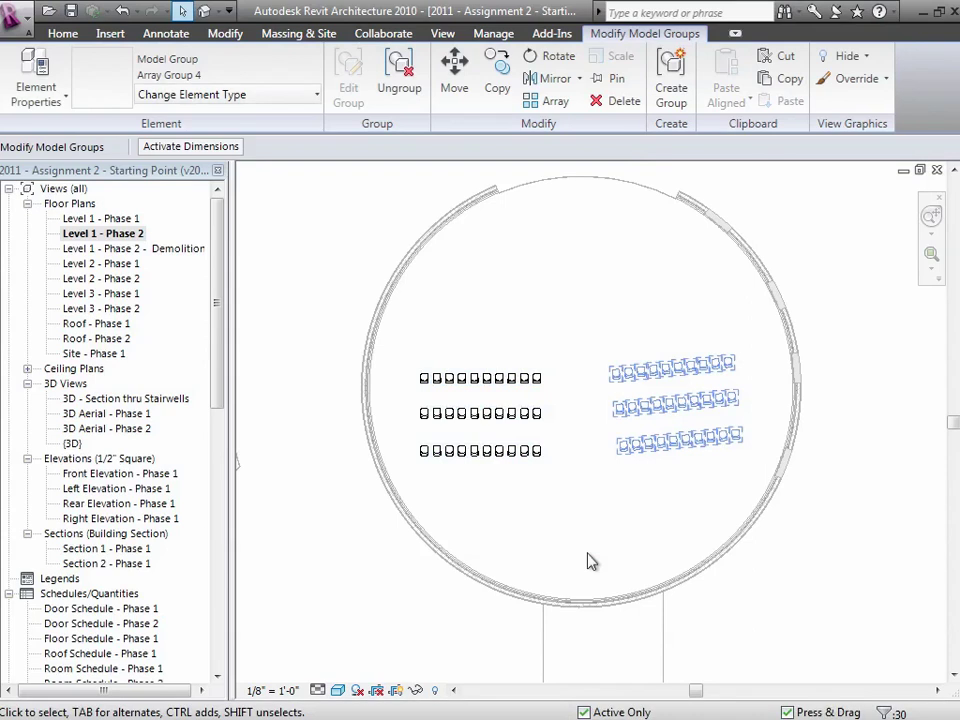
key(ctrl+z)
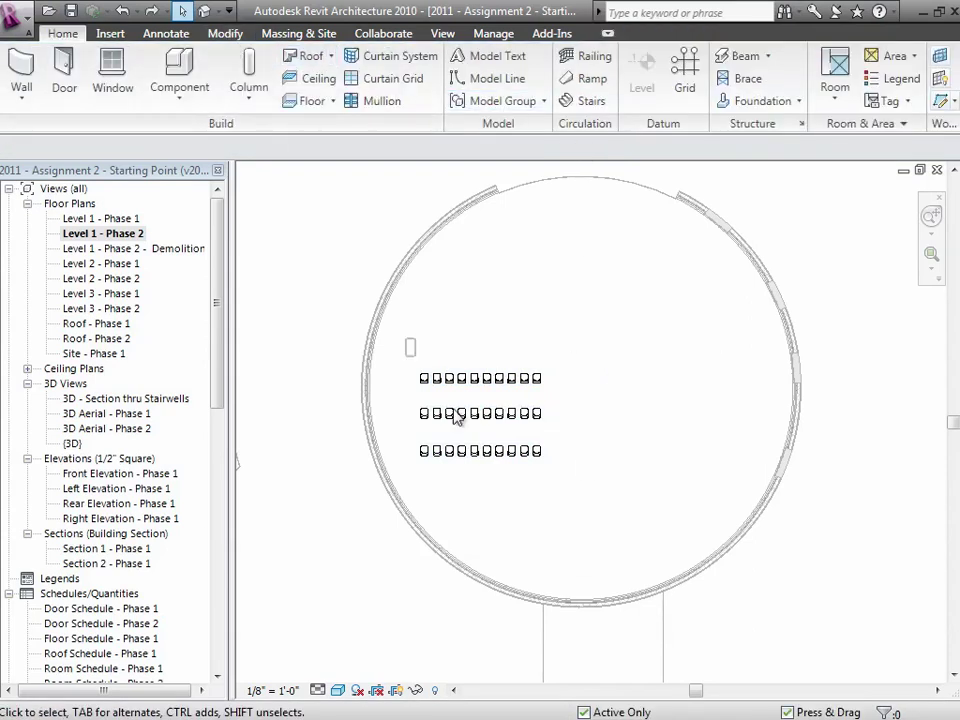
- Mirror the three chair rows to the auditorium's right half about a vertical axis drawn through the middle of the room
drag(407, 339, 559, 499)
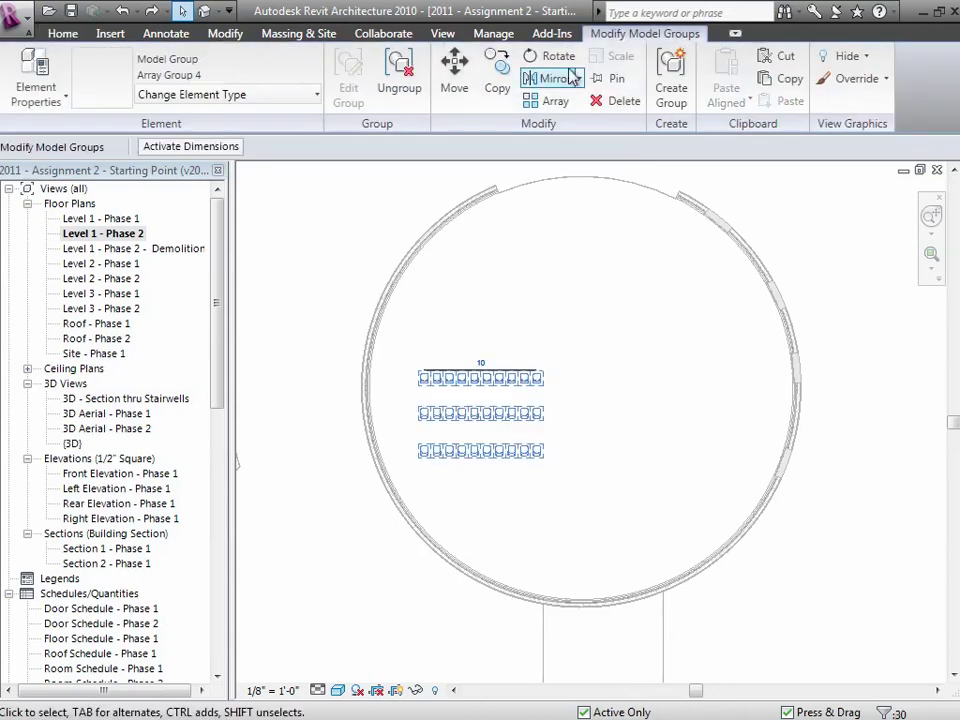
click(578, 78)
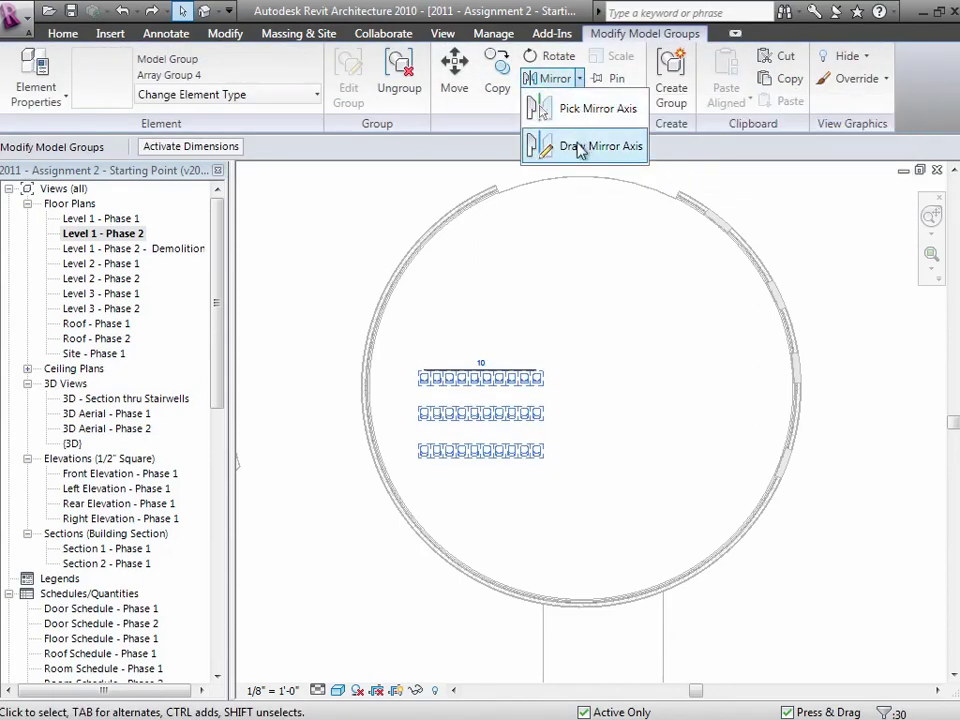
click(578, 146)
click(579, 327)
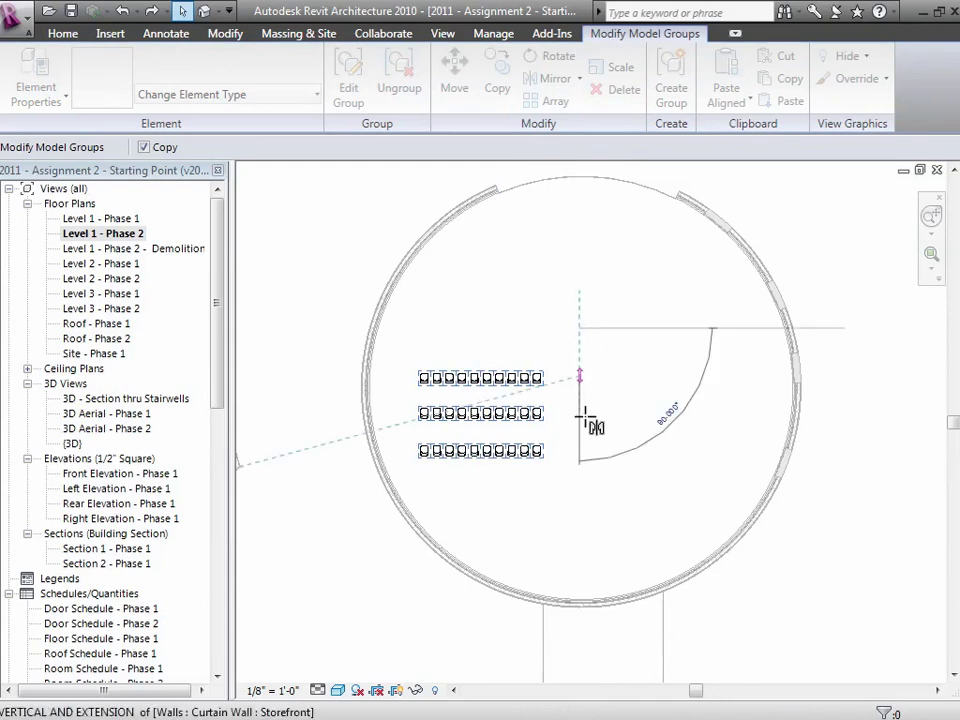
click(579, 528)
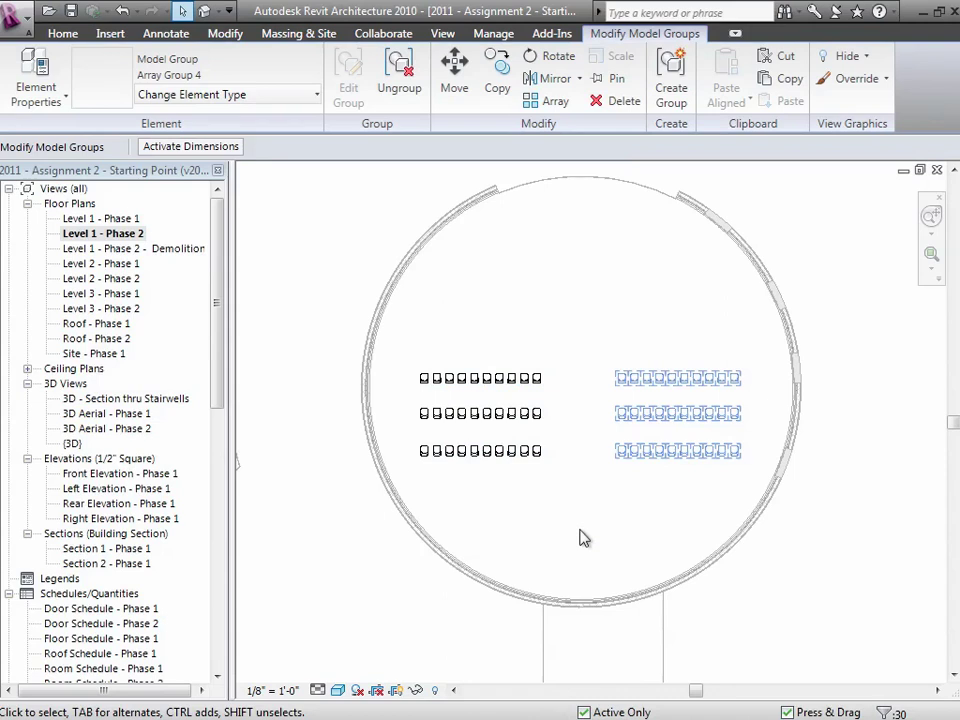
click(307, 216)
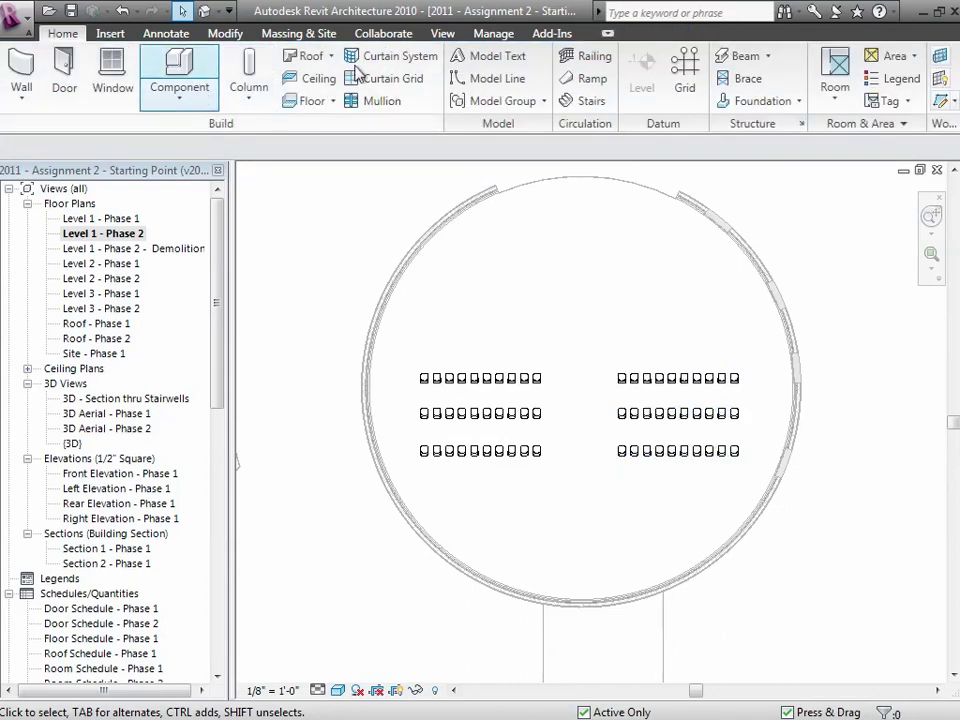
- Make the Curved Rows option of the Furniture in Aud set active for editing
click(482, 42)
click(105, 100)
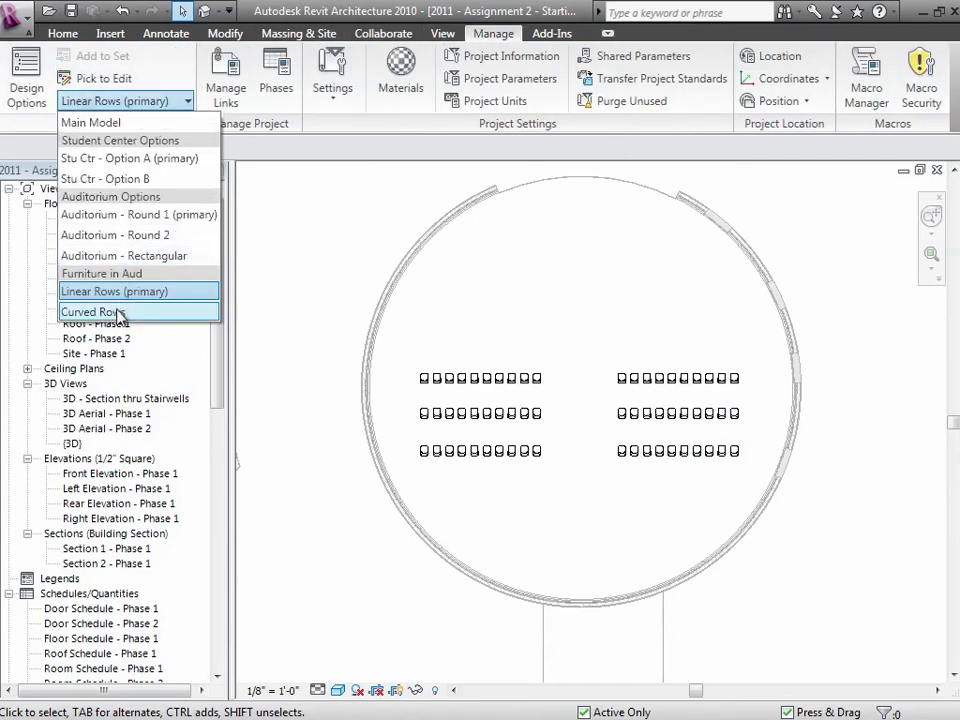
click(118, 312)
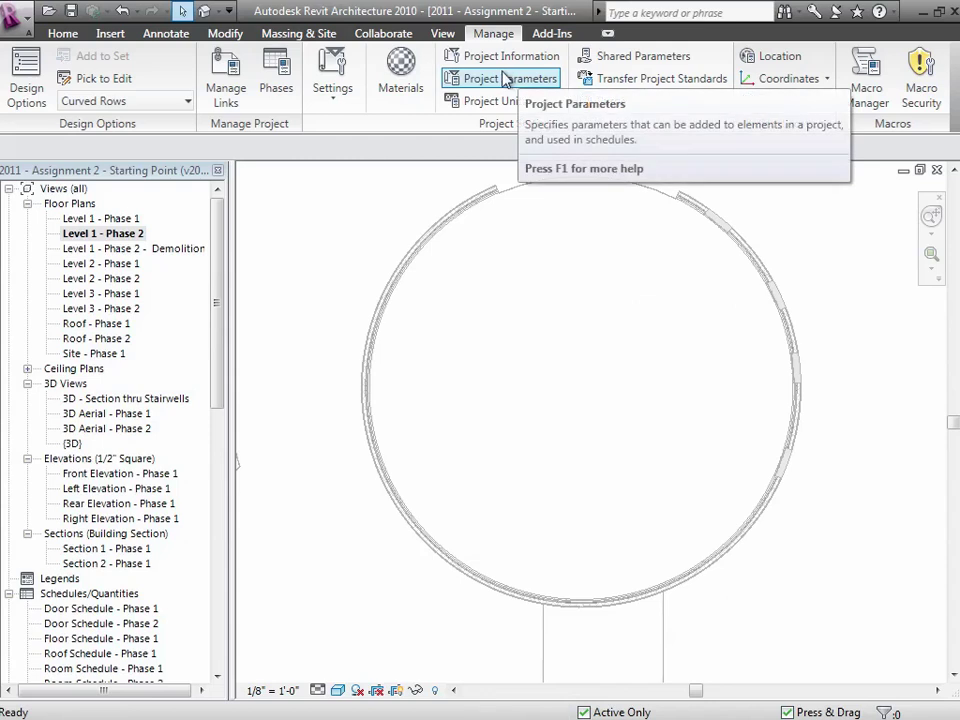
click(62, 33)
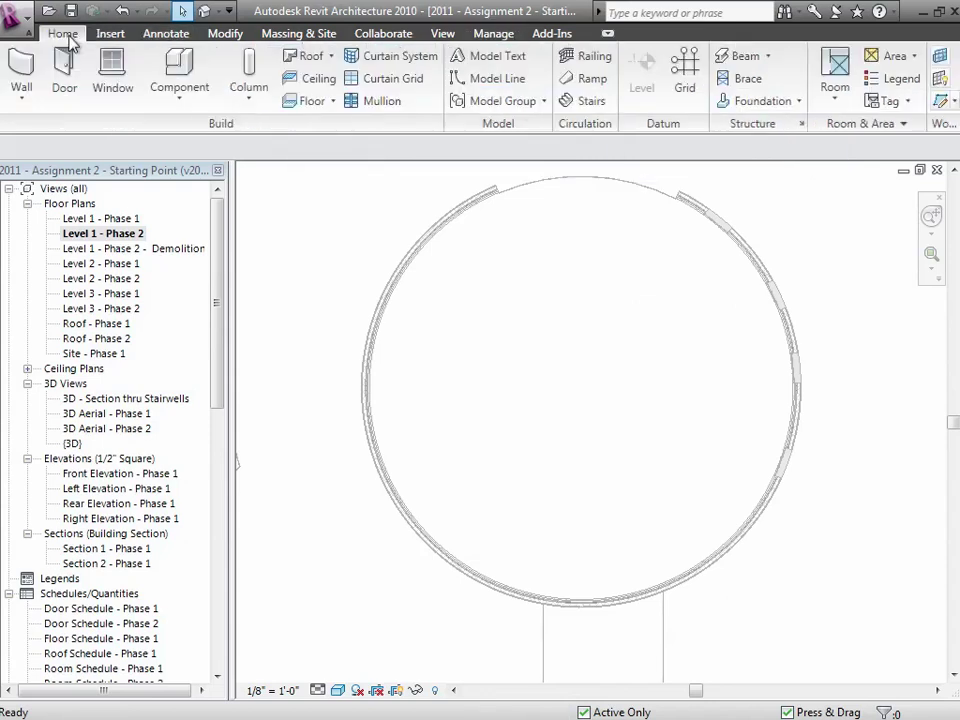
- Dismiss the save reminder and place one 18" x 24" x 30" Seating-Auditorium chair slightly below and left of the auditorium's middle
click(178, 90)
click(193, 133)
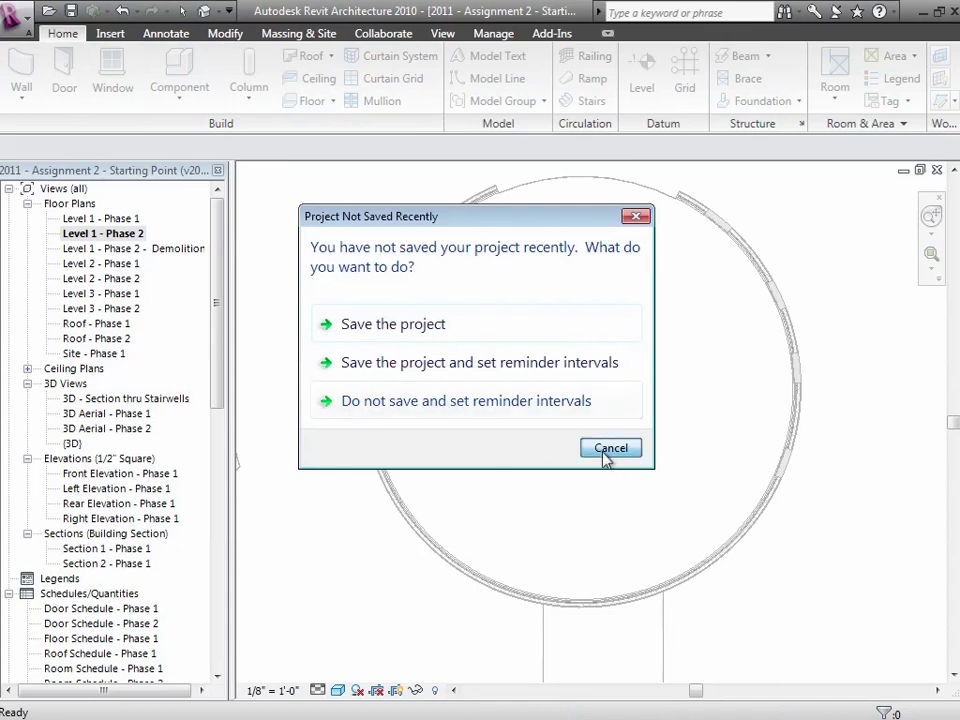
click(611, 448)
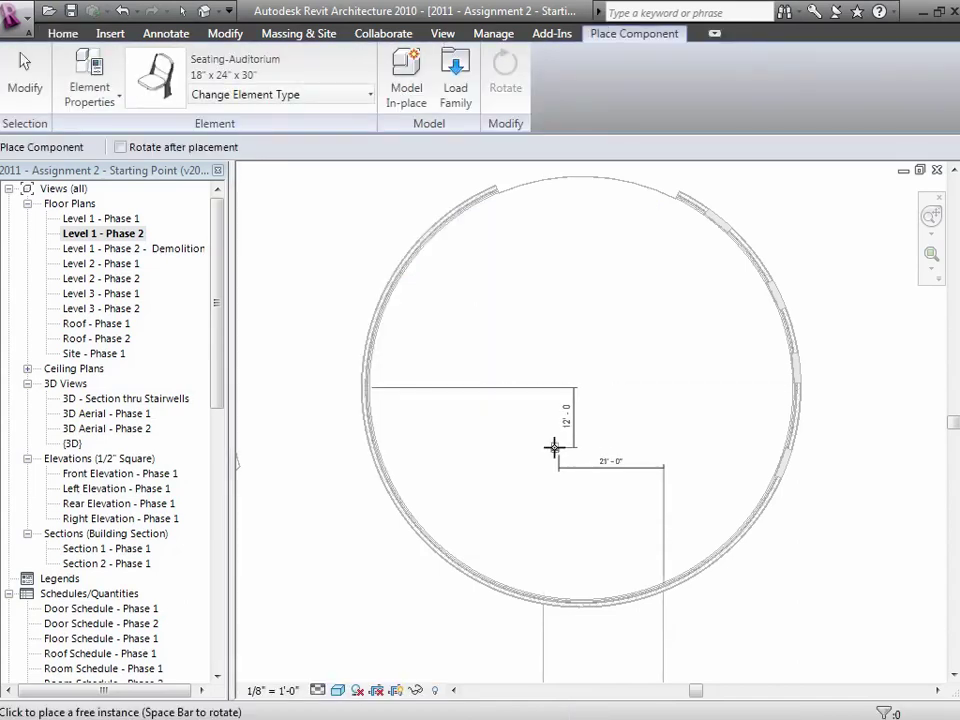
click(554, 449)
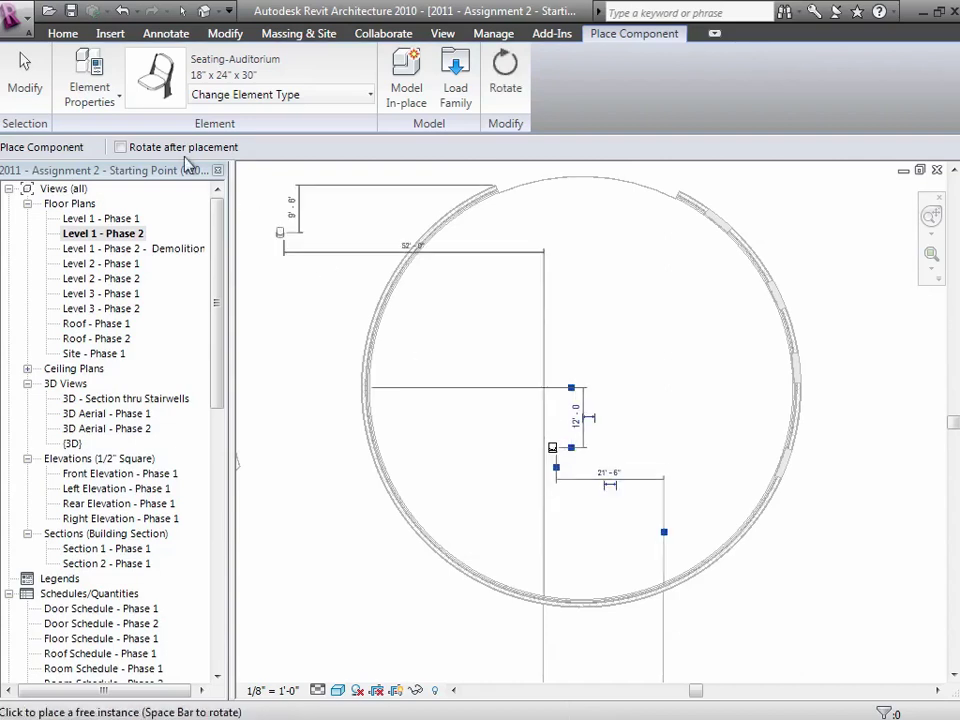
click(23, 75)
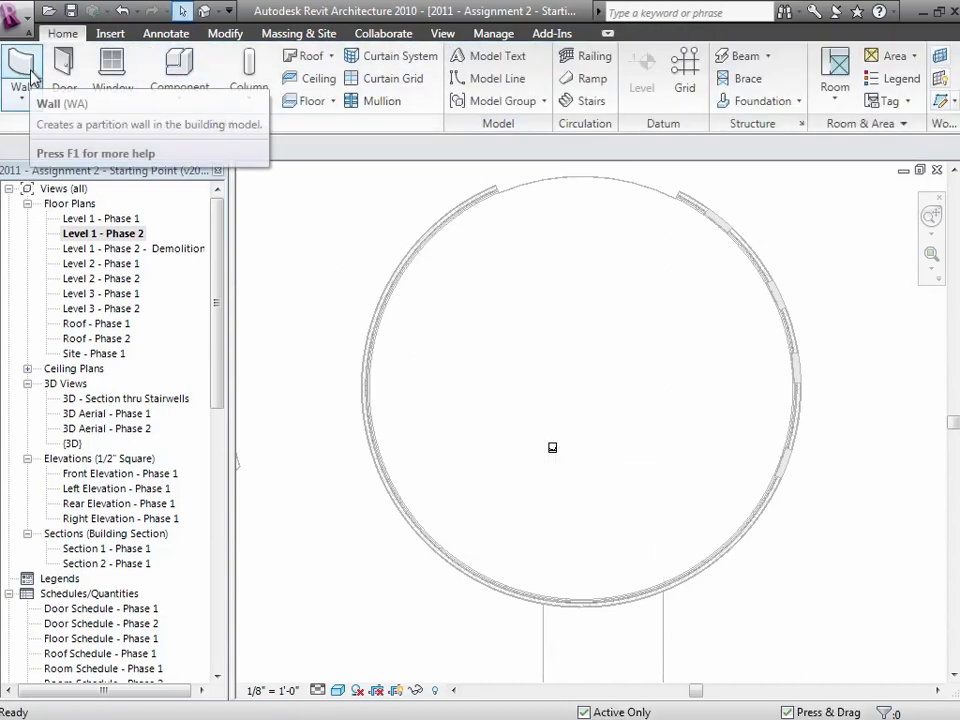
- Create a grouped radial array of 10 chairs from the placed chair, rotating around a centre in the auditorium's upper half at about 8° spacing
click(552, 450)
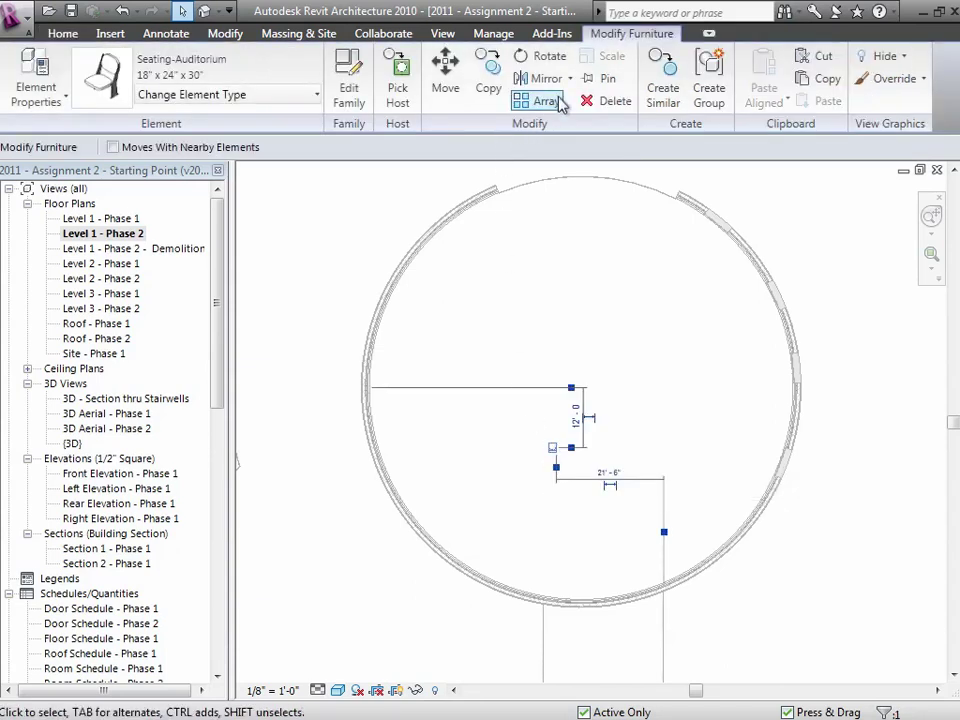
click(553, 104)
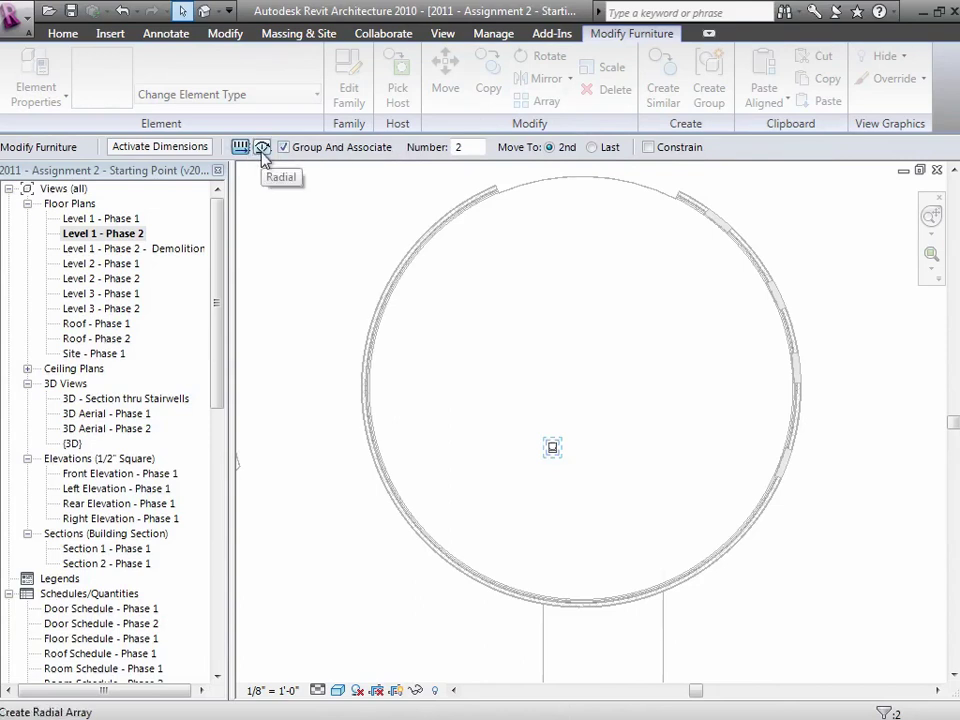
click(262, 148)
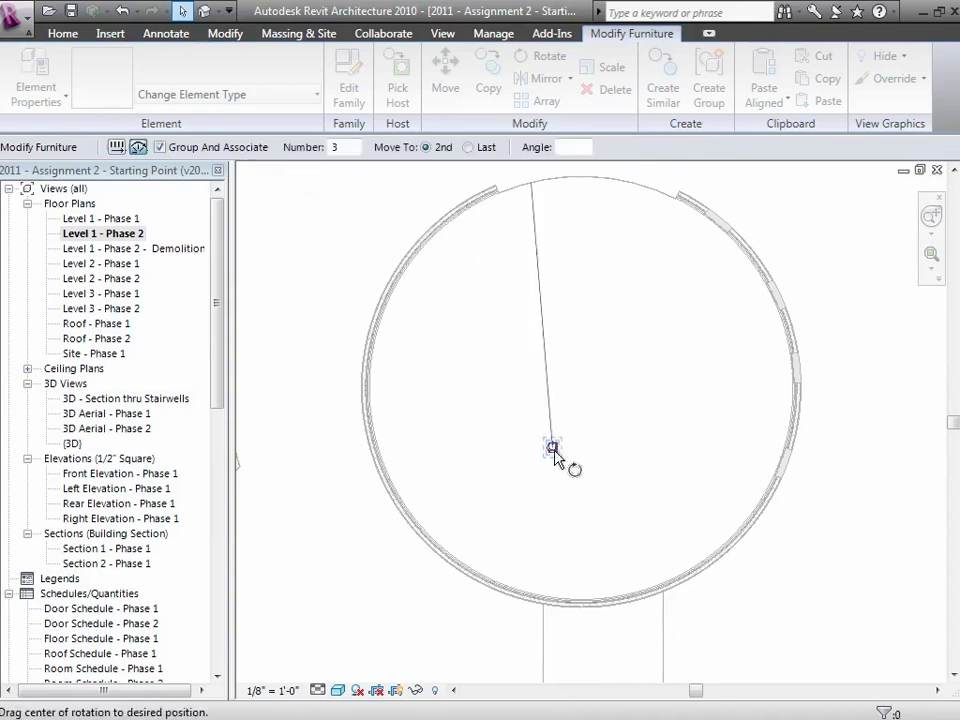
drag(568, 444, 523, 253)
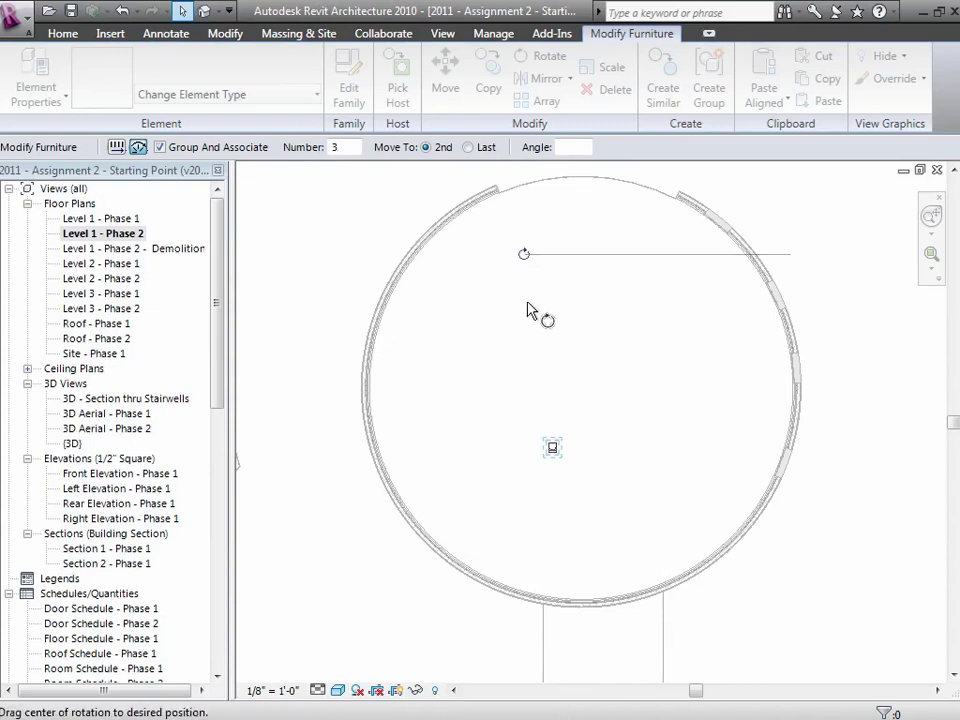
click(530, 449)
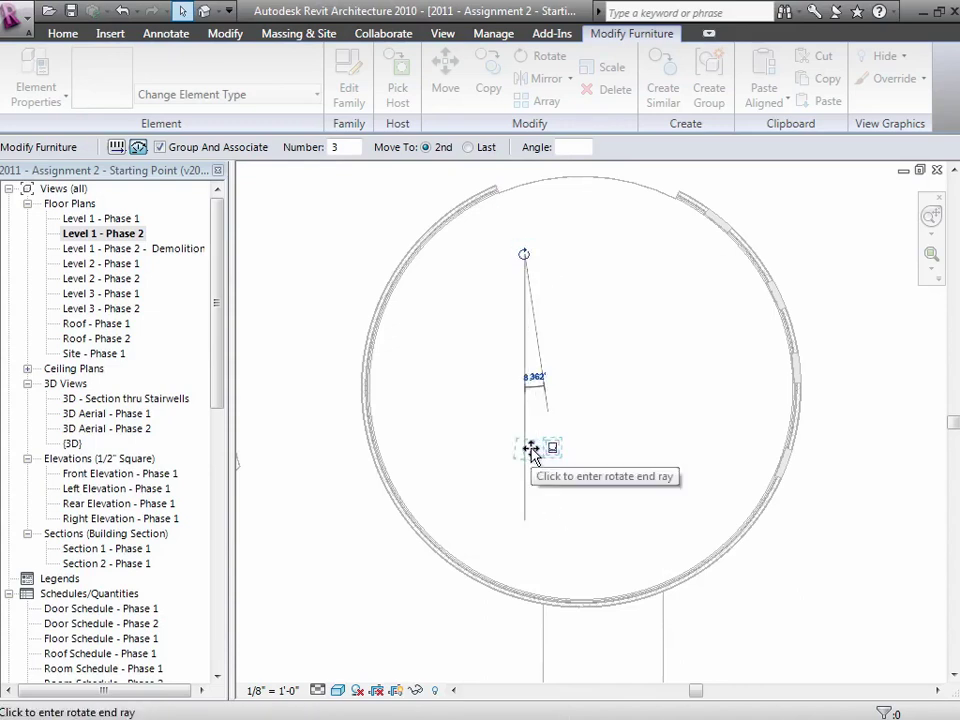
click(535, 455)
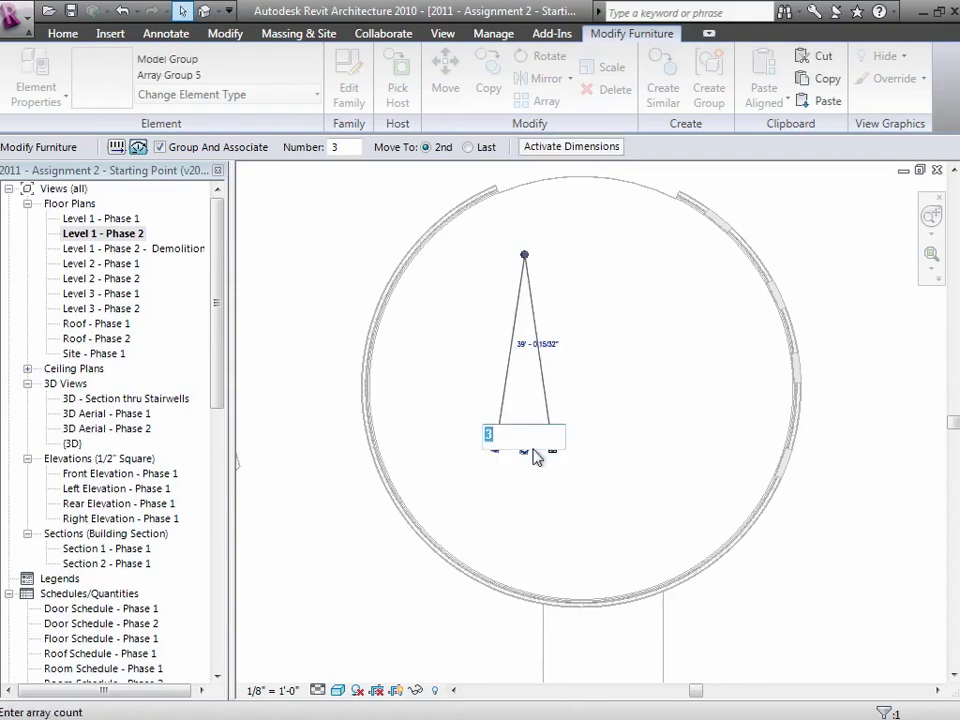
text(10)
key(Return)
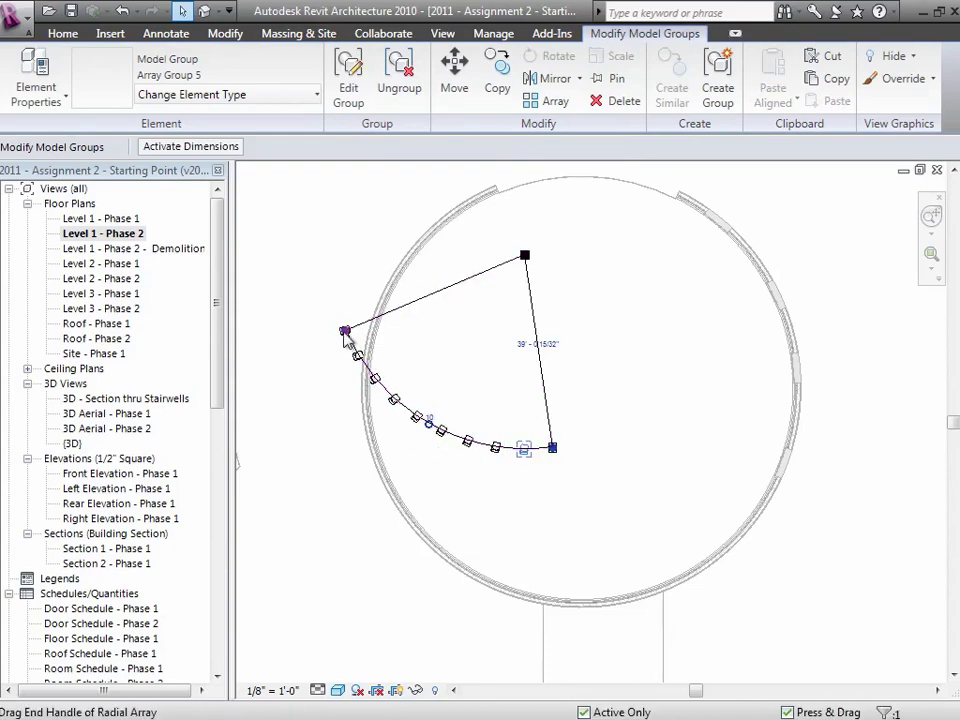
- Shorten the radial array's span to about 42° so that all ten chairs sit inside the auditorium wall
click(325, 352)
click(345, 334)
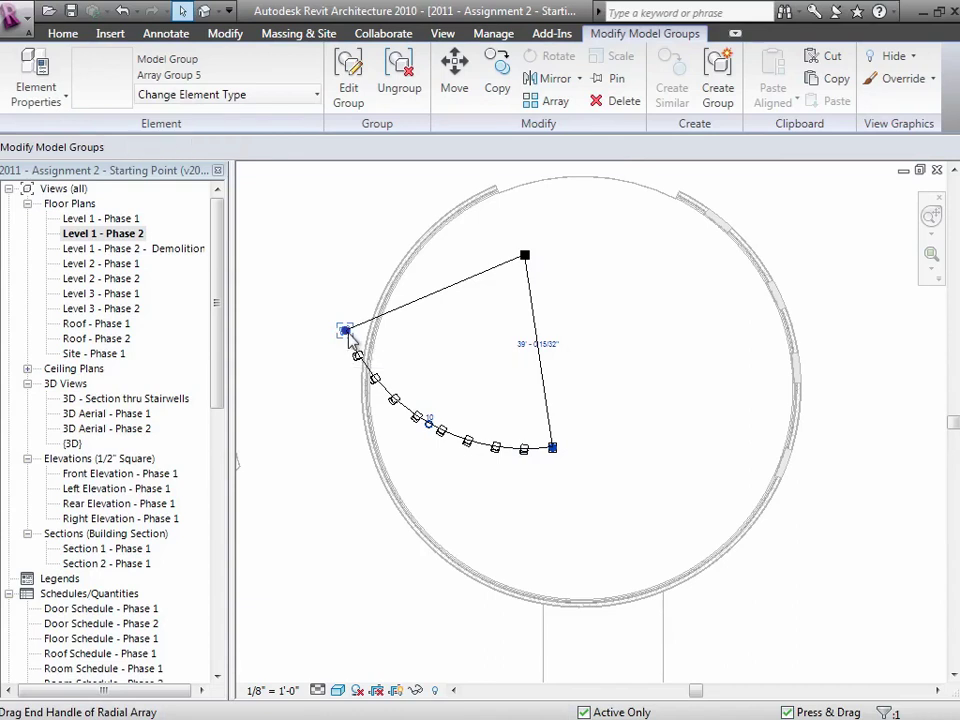
drag(345, 330, 415, 407)
click(388, 534)
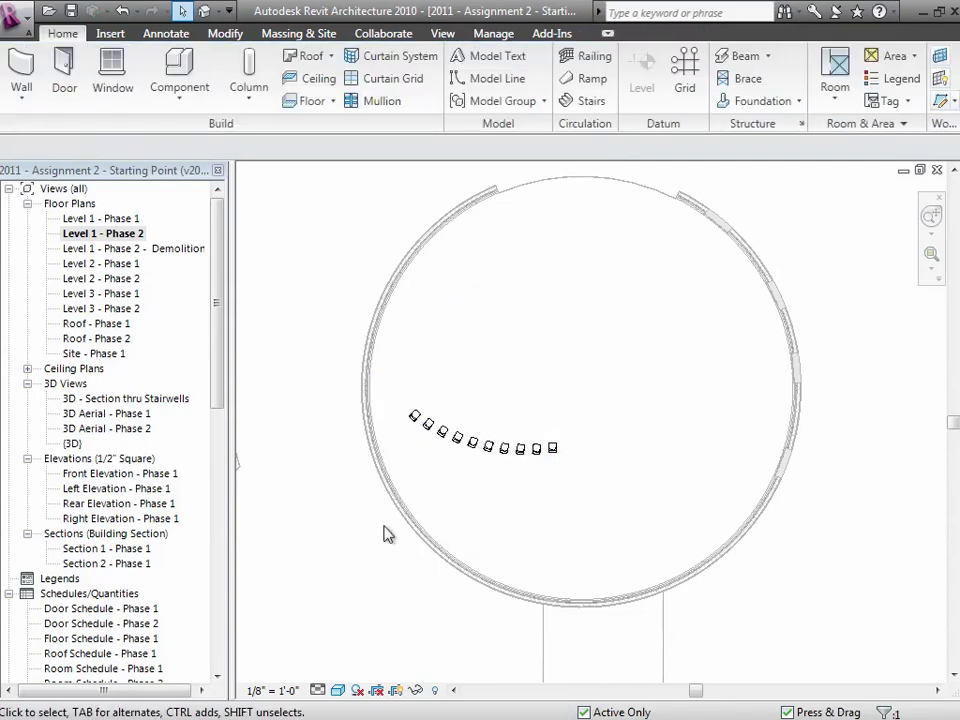
- Try to pull a single chair out of the curved row, and cancel the change
drag(518, 455, 505, 484)
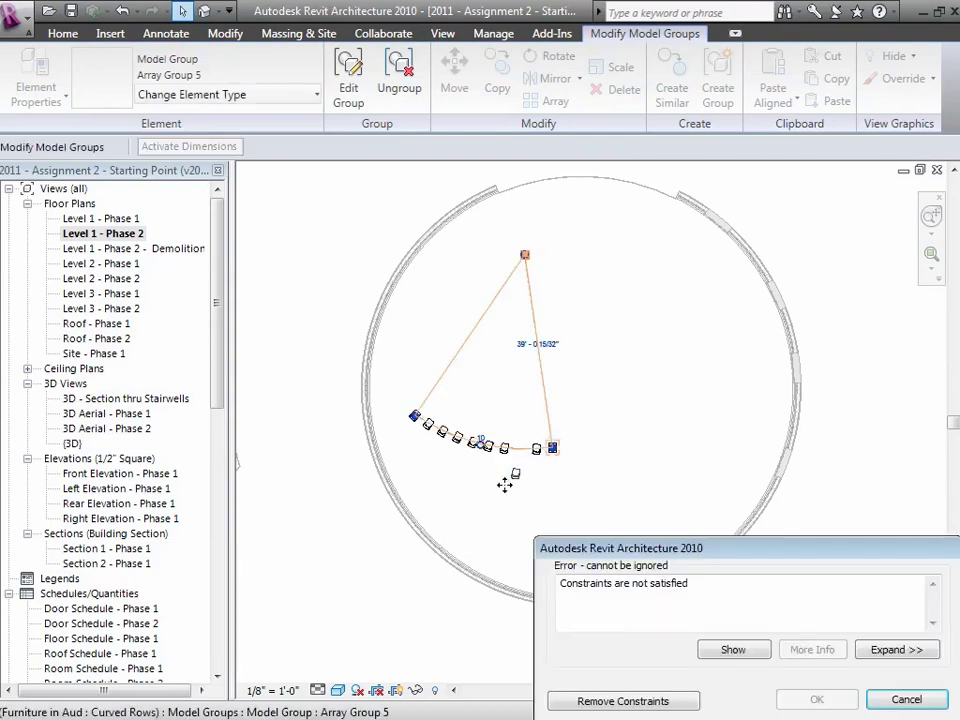
click(907, 700)
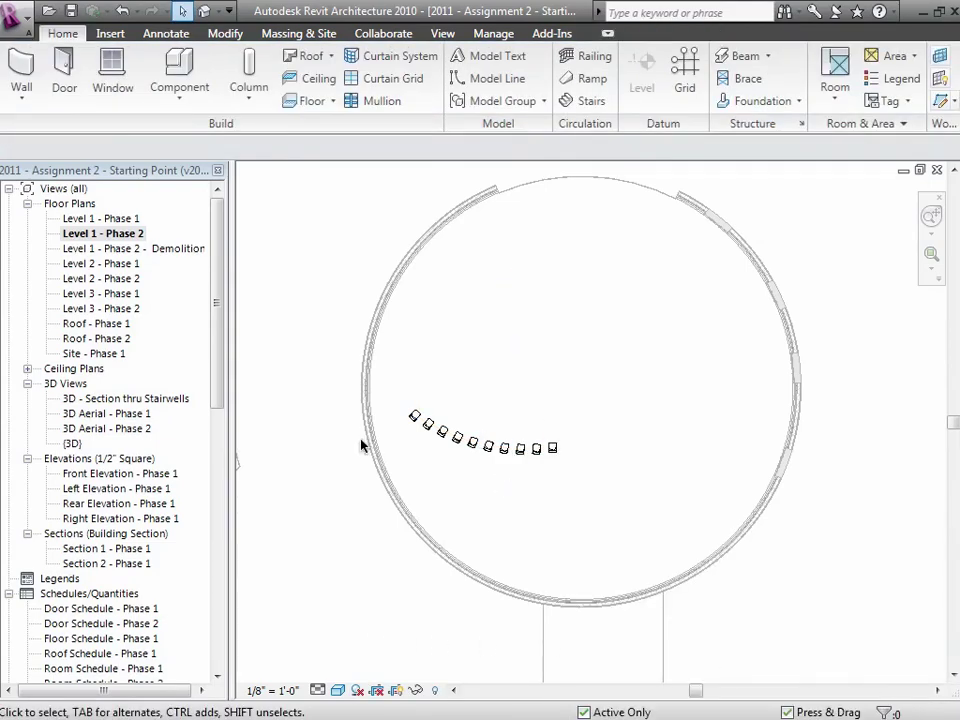
click(426, 418)
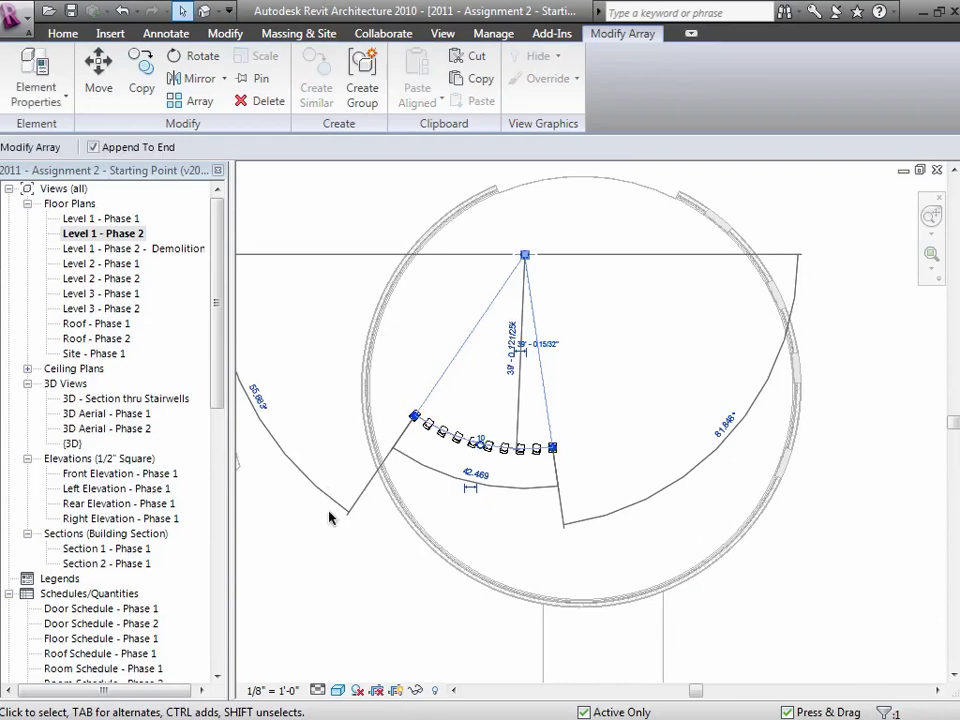
click(352, 547)
- Copy the whole curved row of ten chairs straight down to form a second row below it
drag(388, 360, 574, 500)
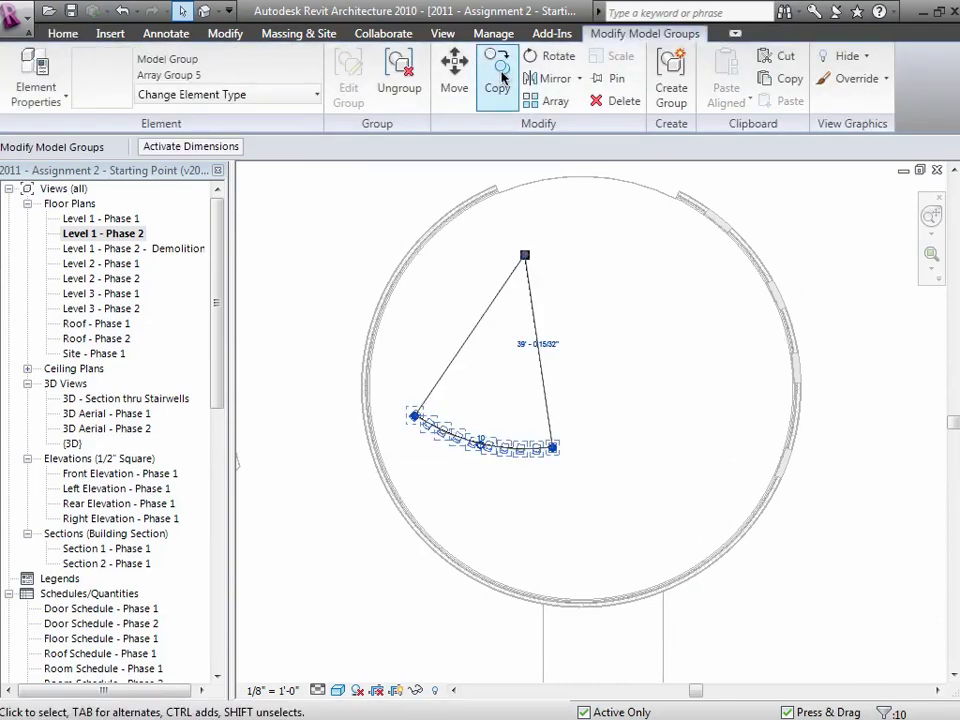
click(497, 88)
click(486, 437)
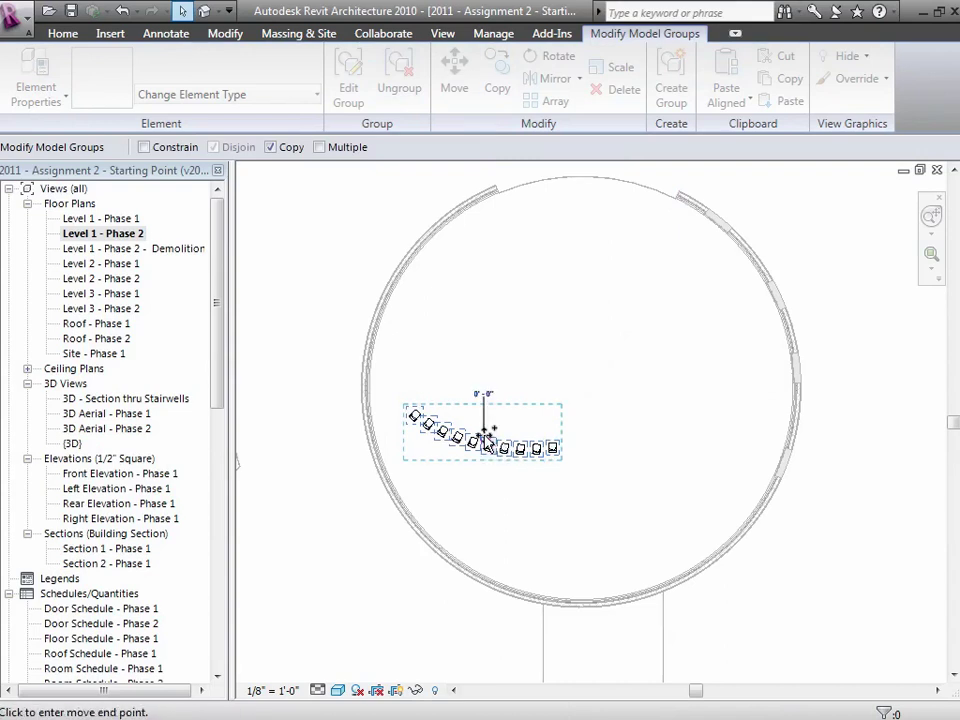
click(488, 503)
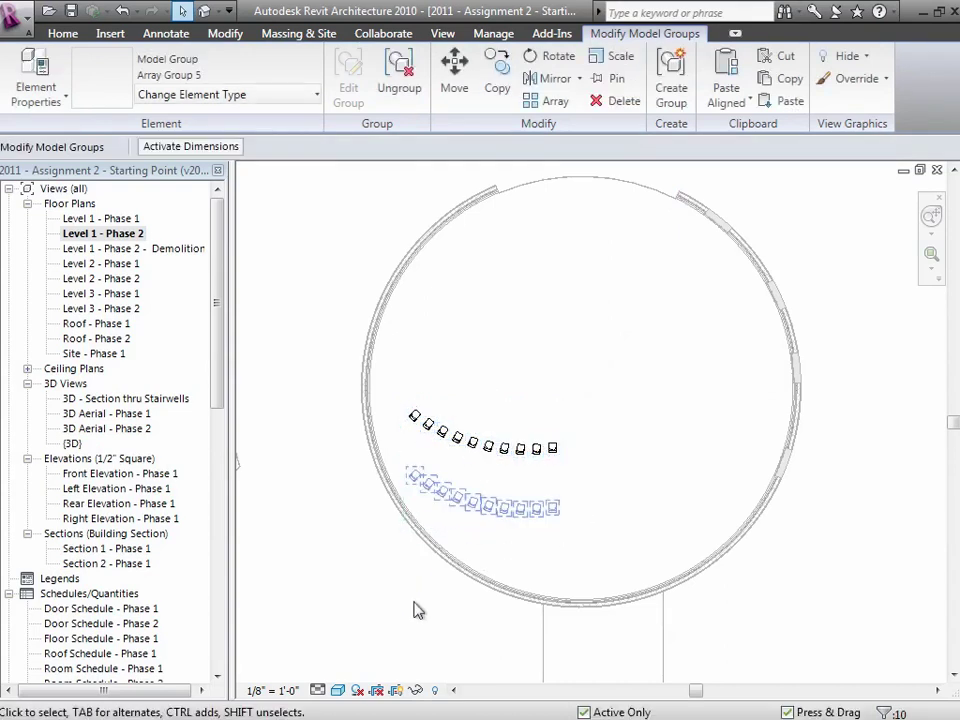
click(401, 628)
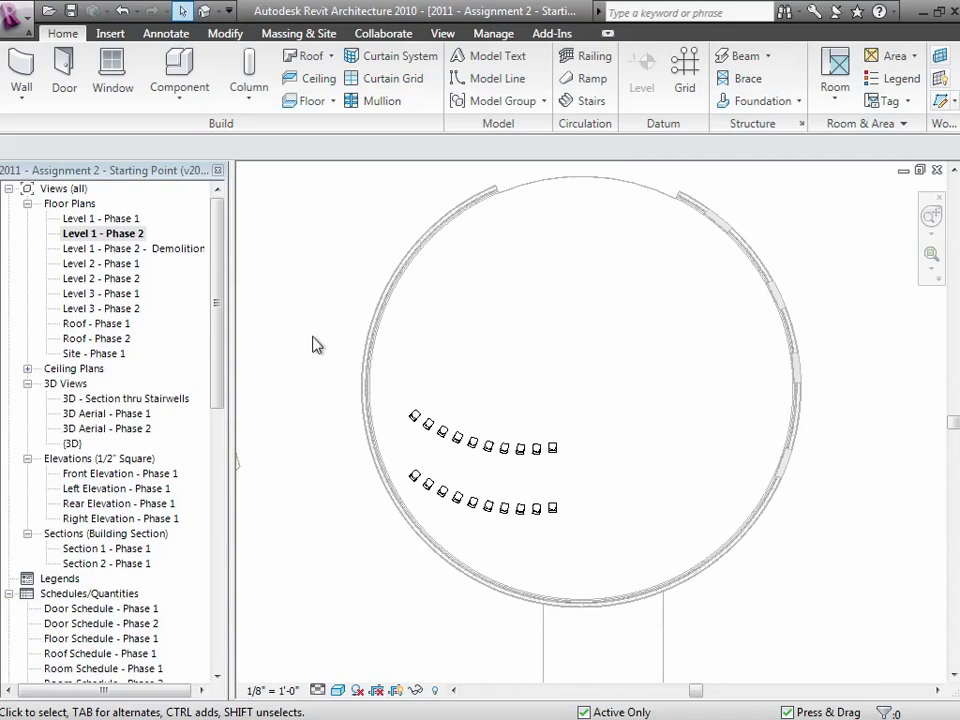
- Delete all chairs of both curved rows from the auditorium
click(412, 420)
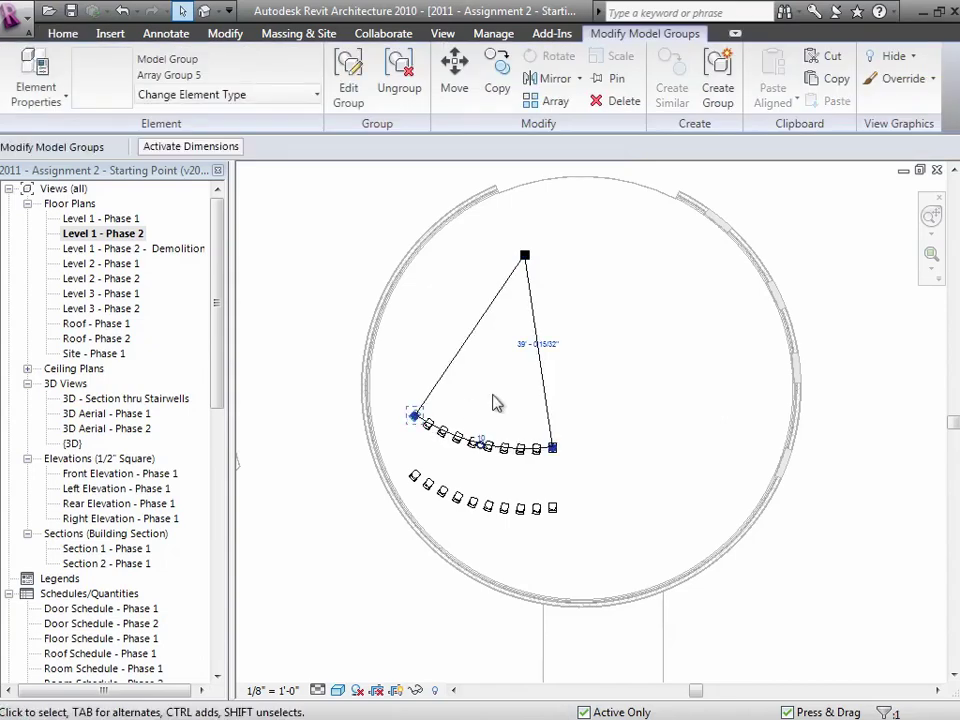
click(496, 402)
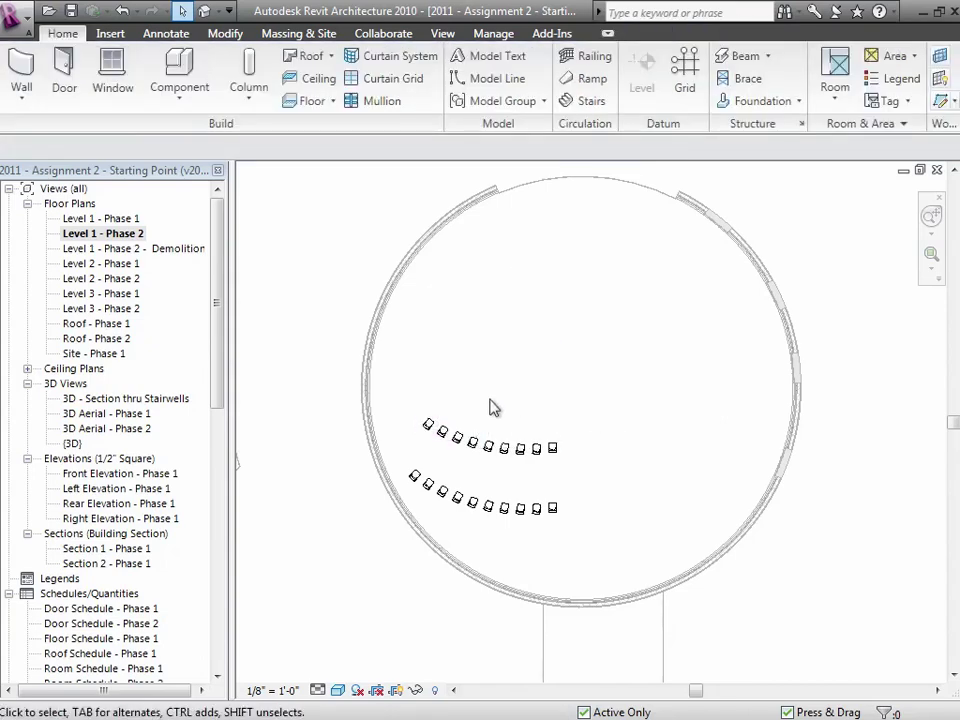
drag(407, 401, 593, 551)
key(Delete)
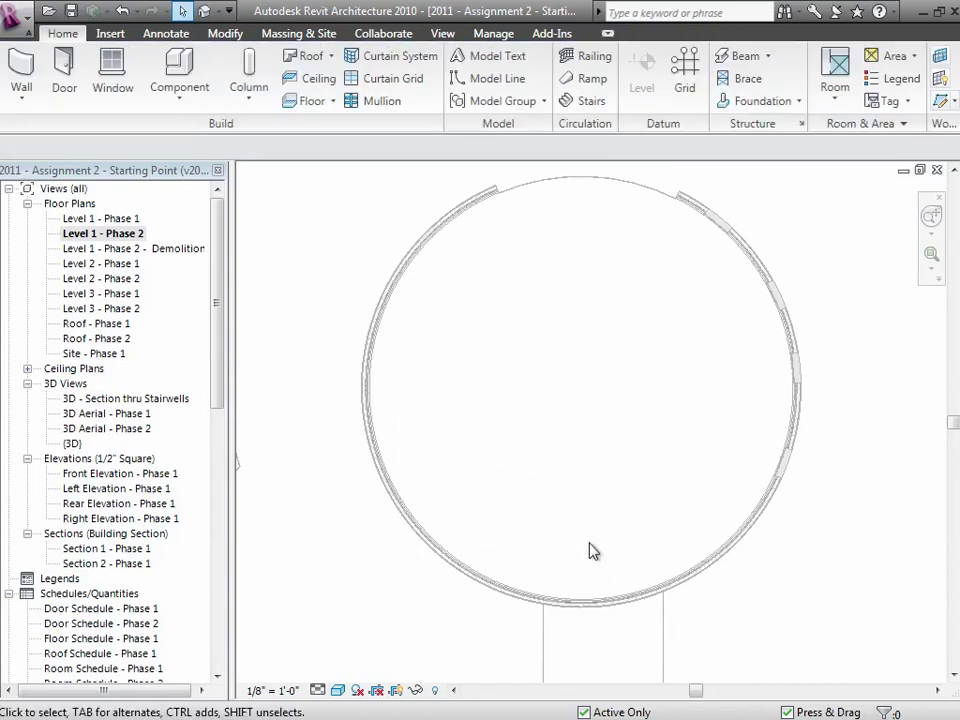
- Place a new 18" x 24" x 30" Seating-Auditorium chair just left of the room's vertical centreline, in the auditorium's lower half
click(185, 90)
click(152, 133)
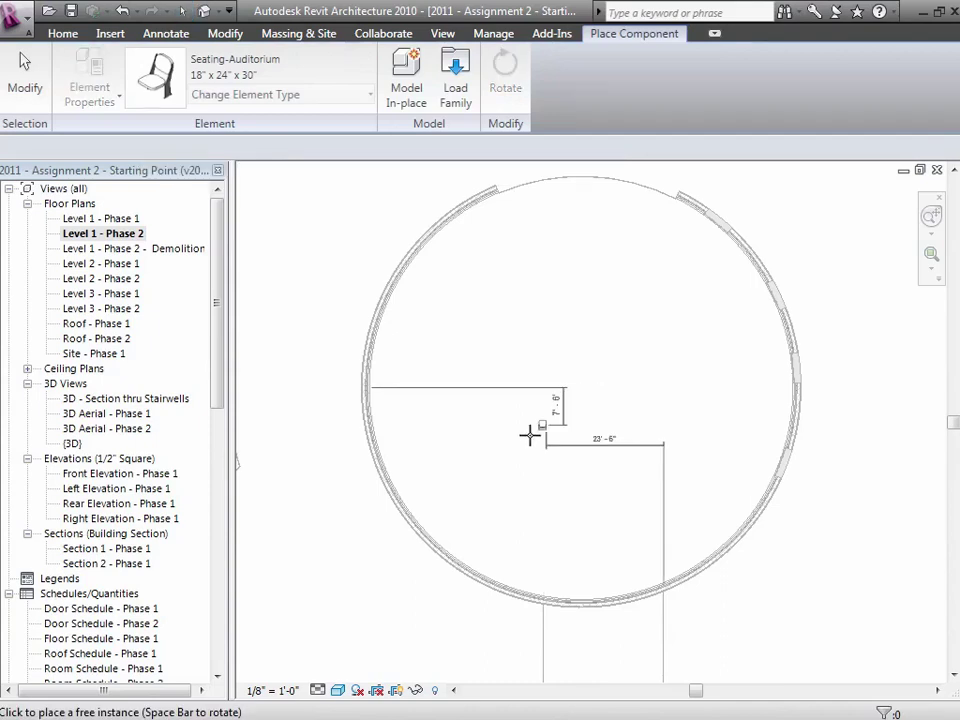
click(574, 469)
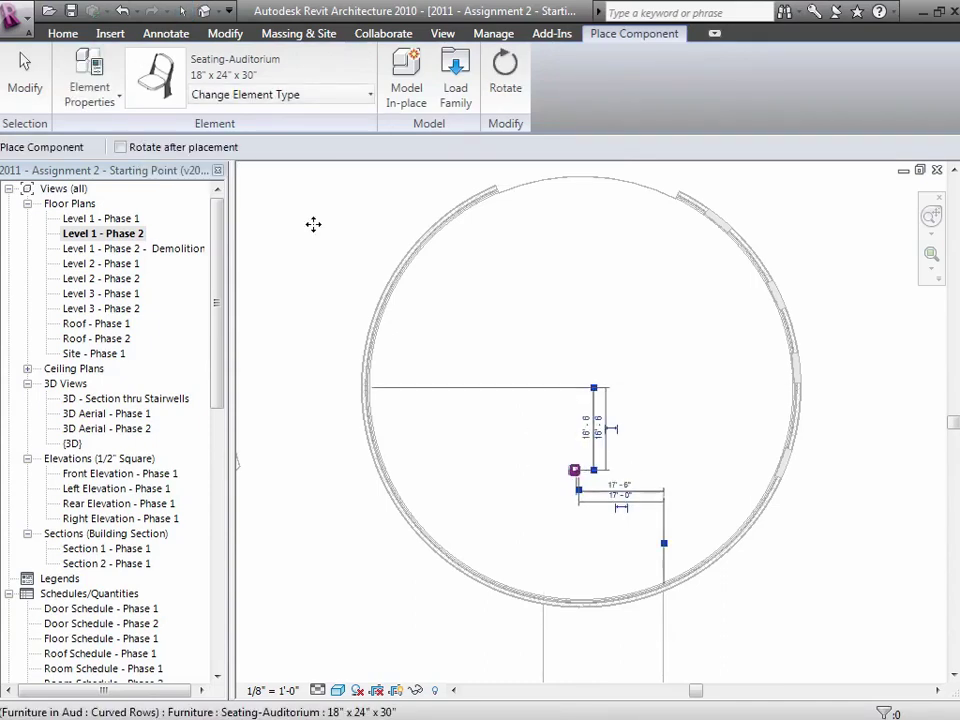
click(22, 75)
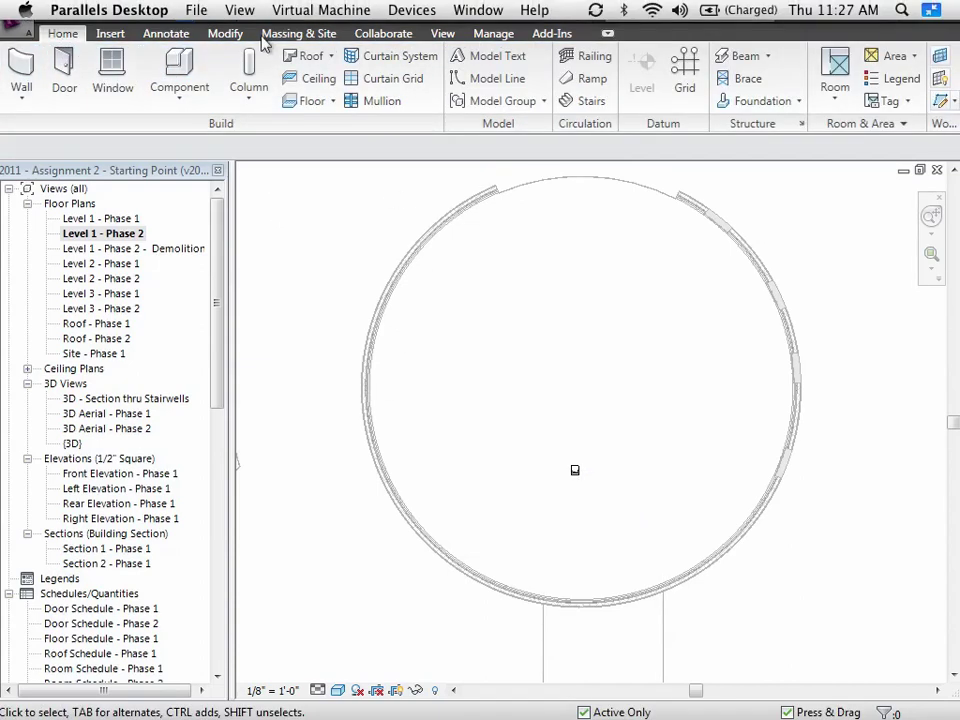
- Draw a horizontal detail line in the Hidden Lines style across the auditorium's middle, from the left wall to the right wall
click(224, 33)
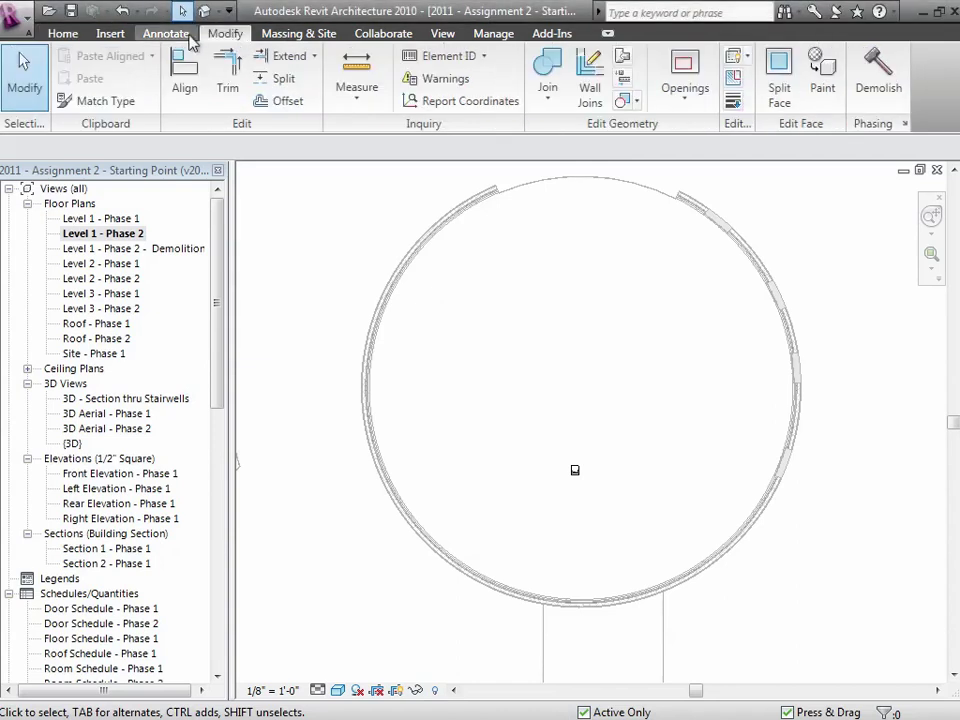
click(188, 38)
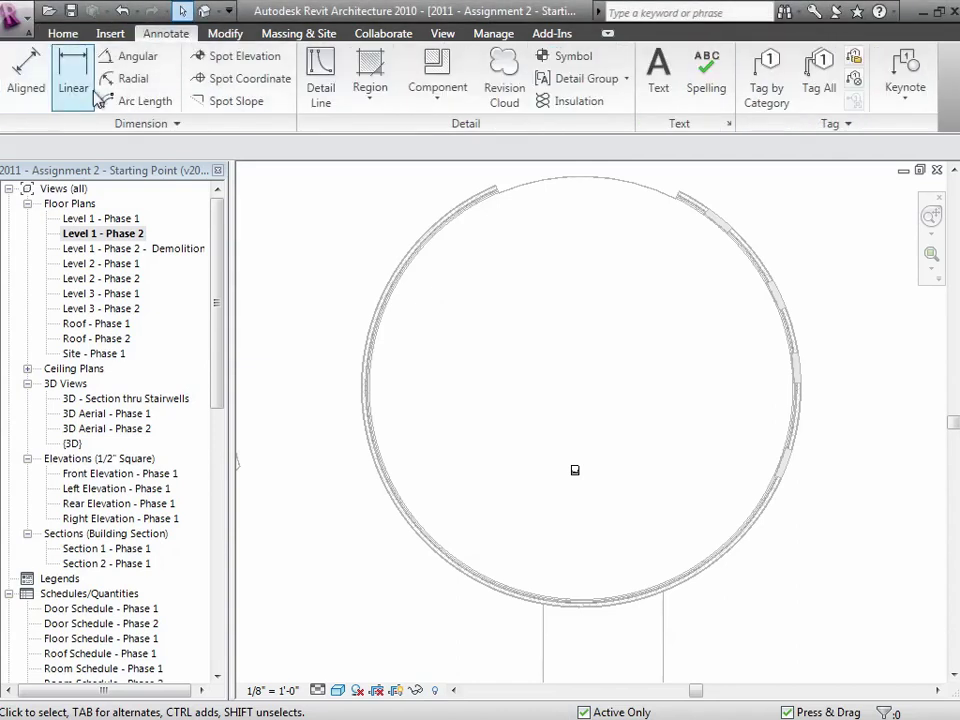
click(322, 95)
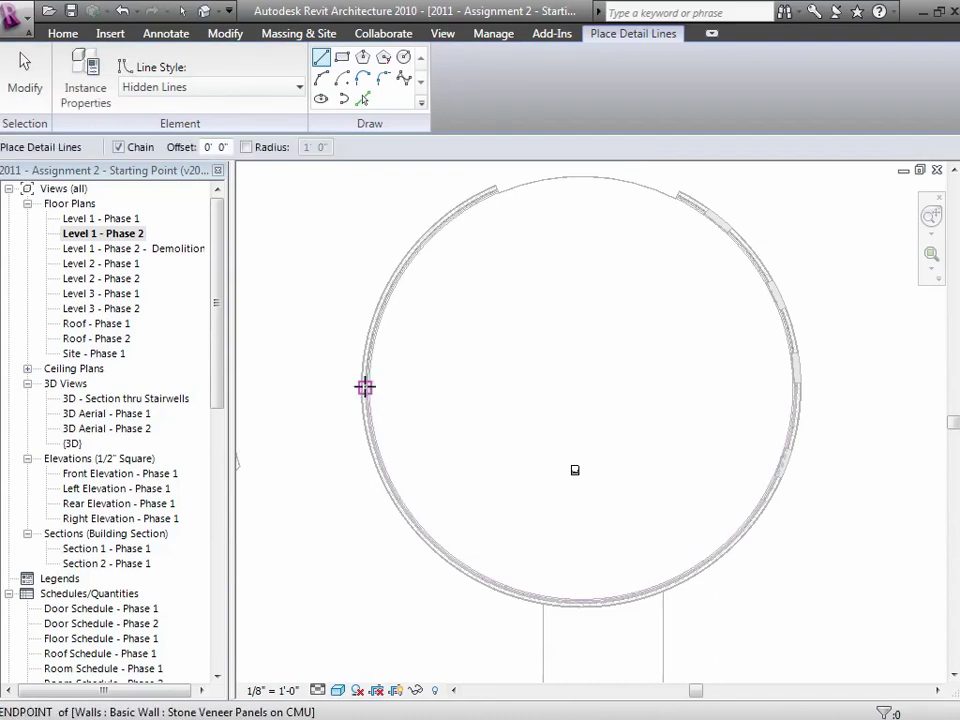
click(363, 386)
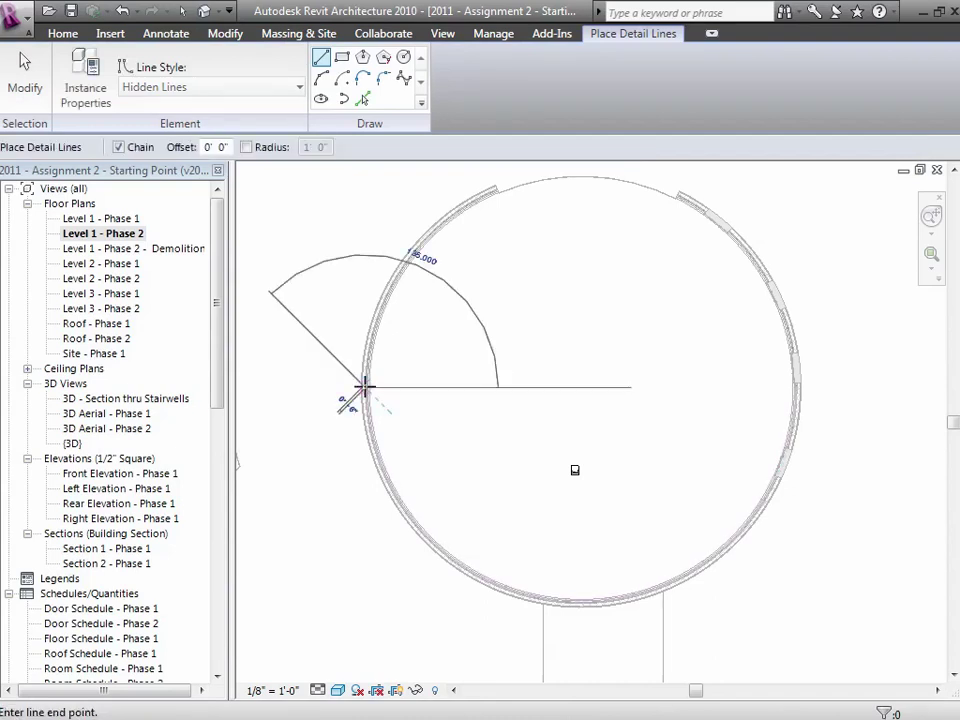
click(793, 385)
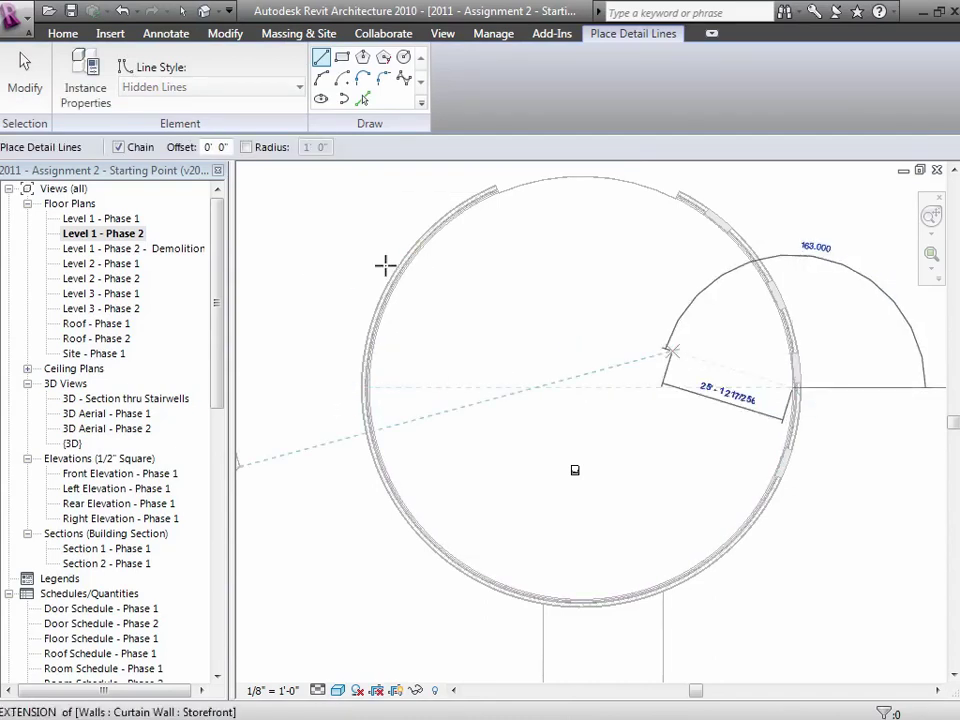
click(20, 62)
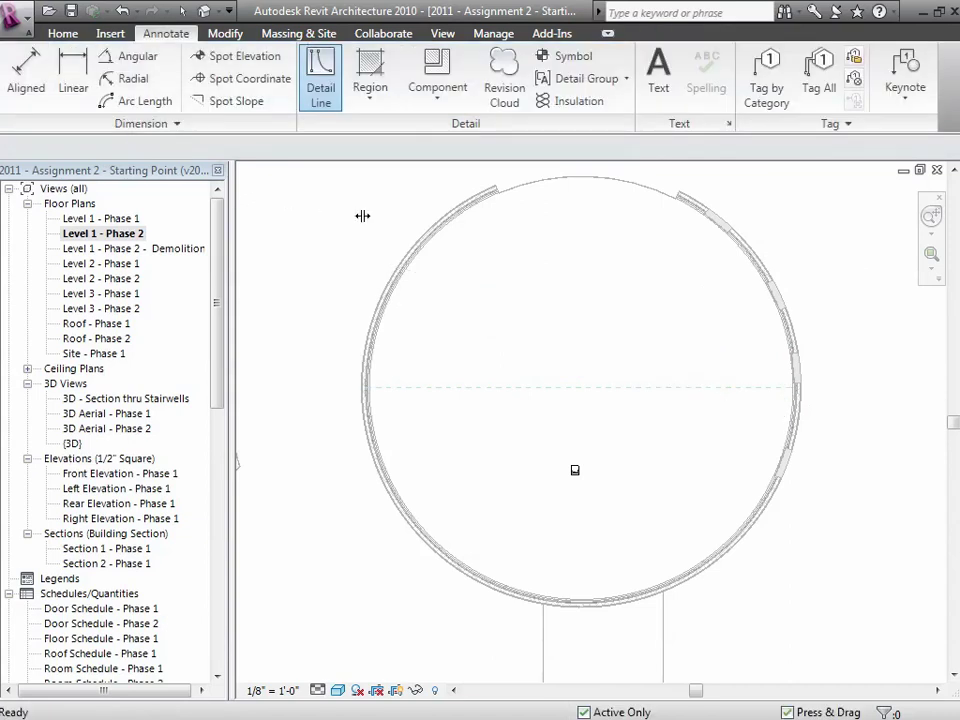
- Draw a vertical Hidden Lines detail line through the auditorium's middle, from the bottom of the wall up to the upper opening
click(320, 75)
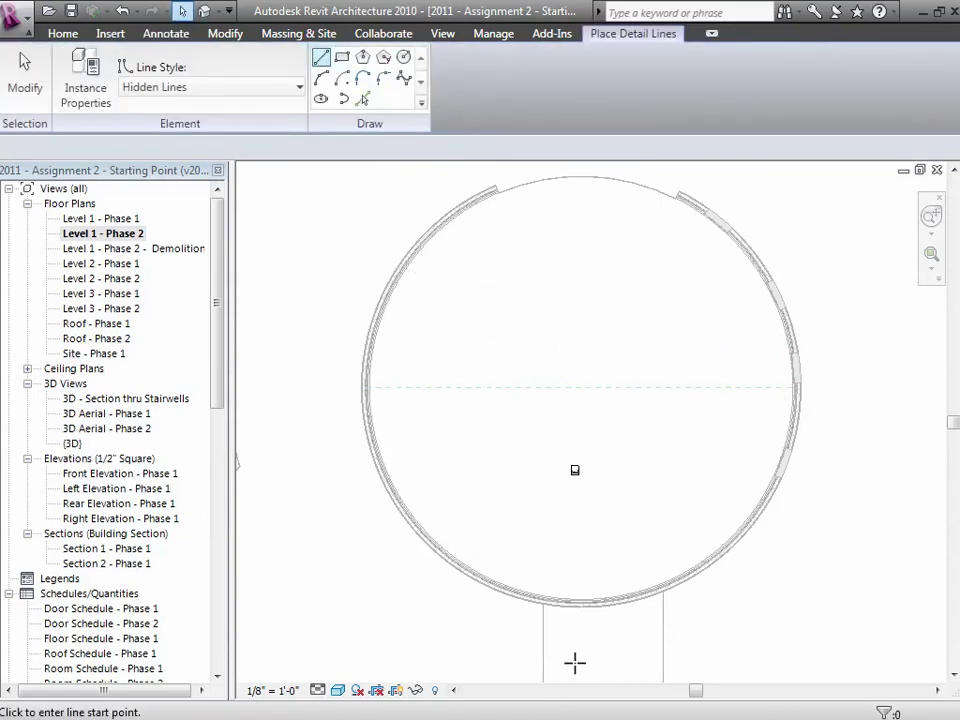
click(582, 603)
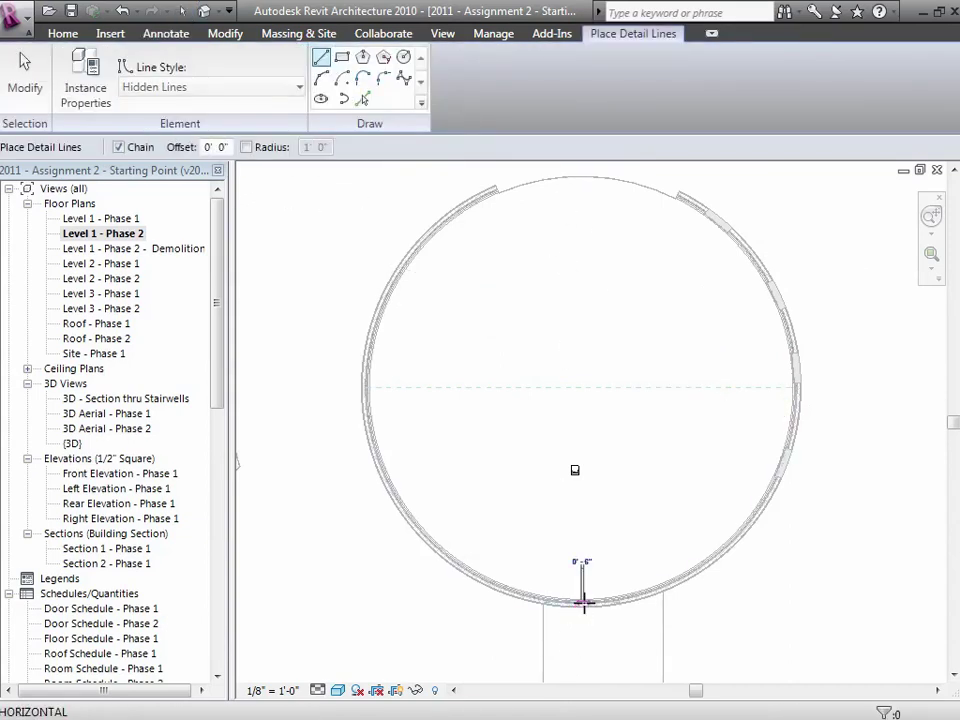
click(580, 181)
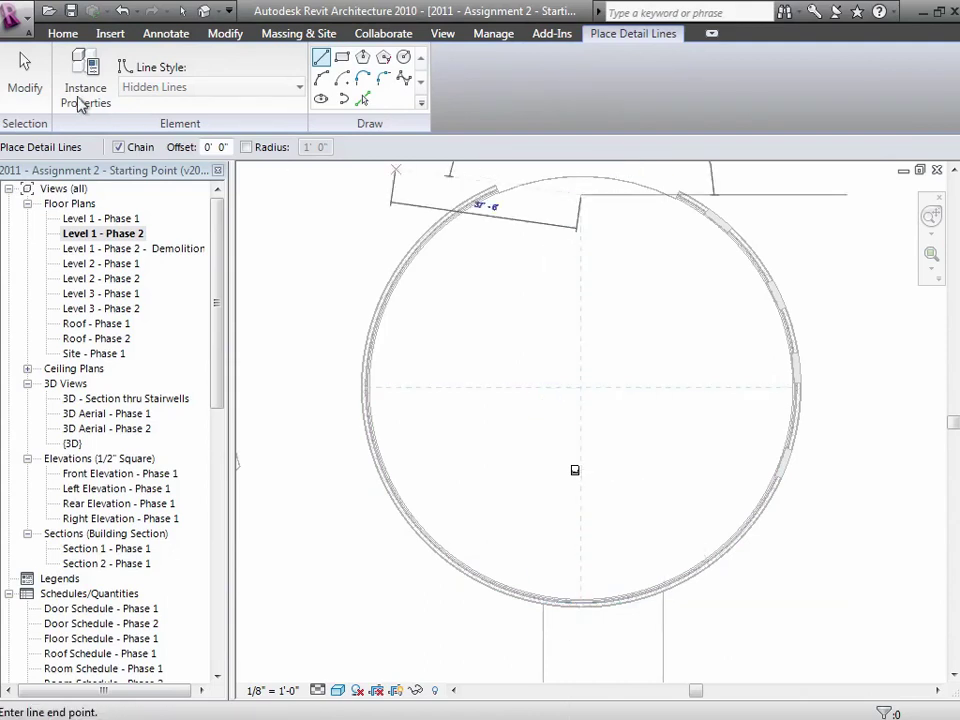
- Create a grouped radial array of the auditorium chair about the round wall's center, rotating the second chair clockwise to an adjacent position
click(28, 90)
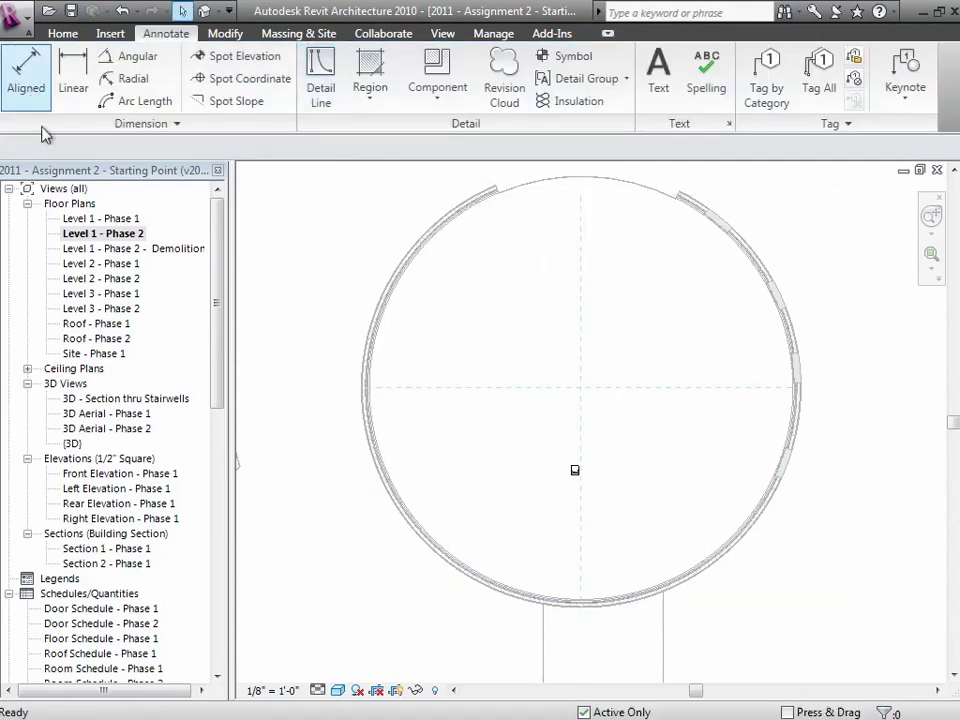
click(575, 471)
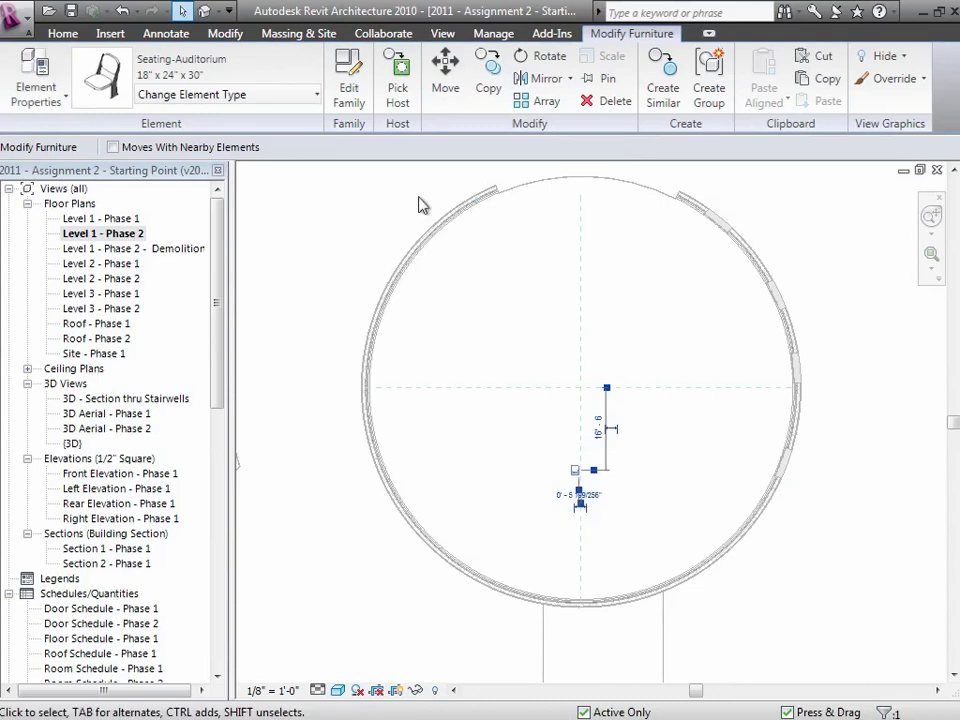
click(530, 103)
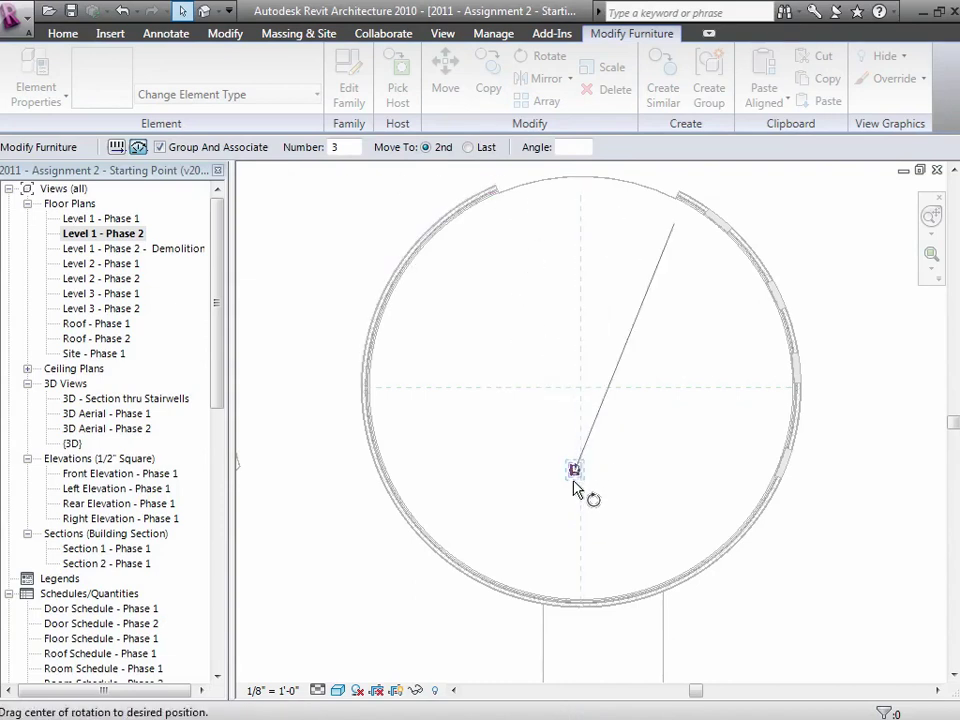
drag(575, 470, 581, 387)
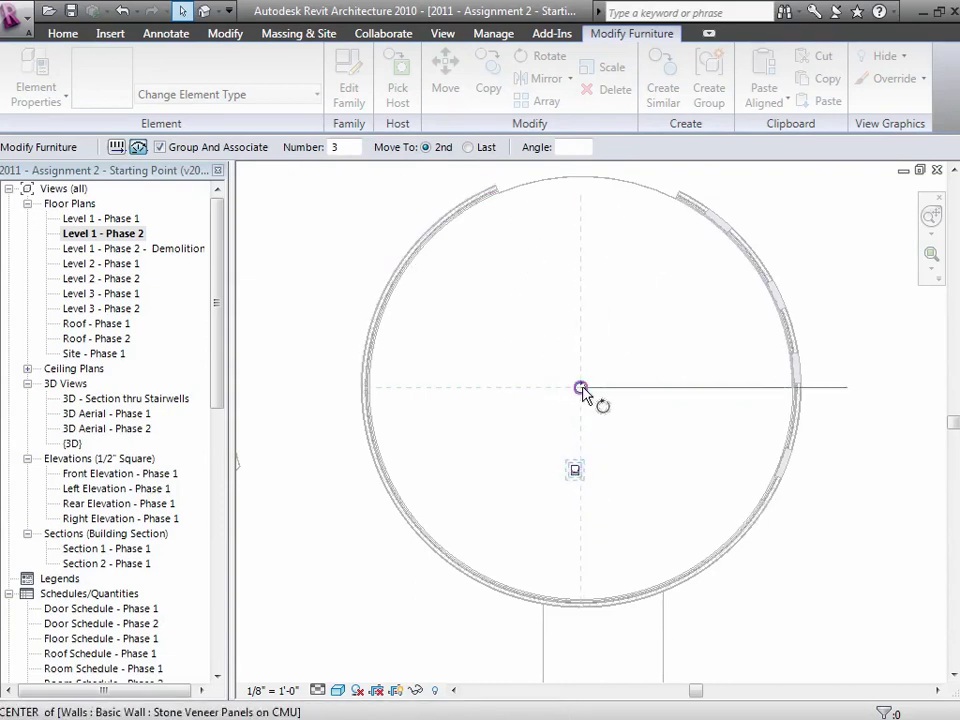
click(575, 487)
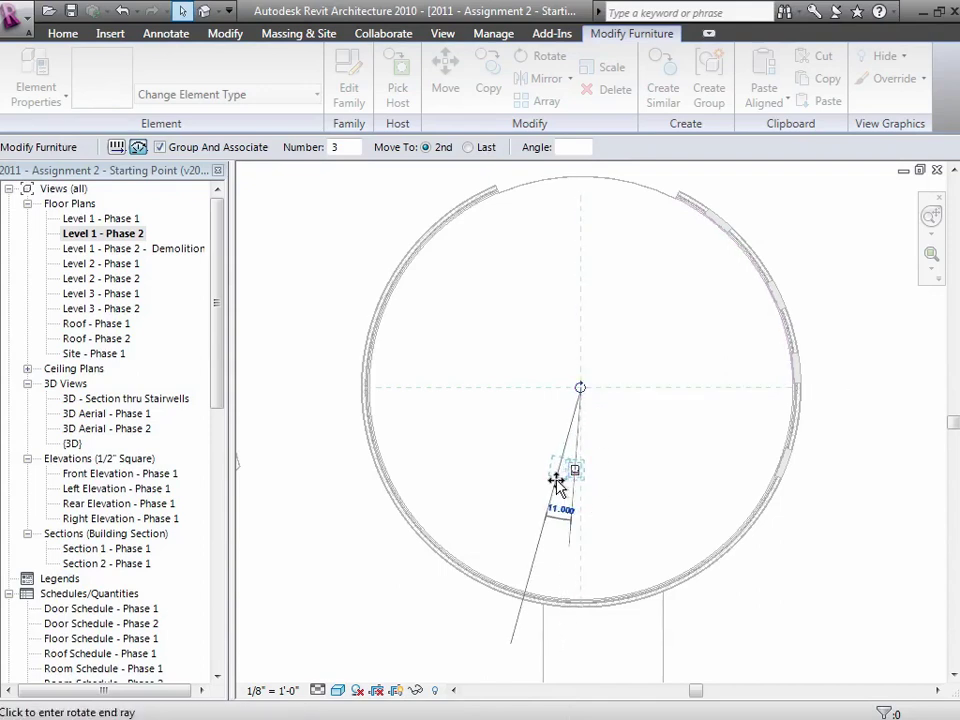
click(554, 482)
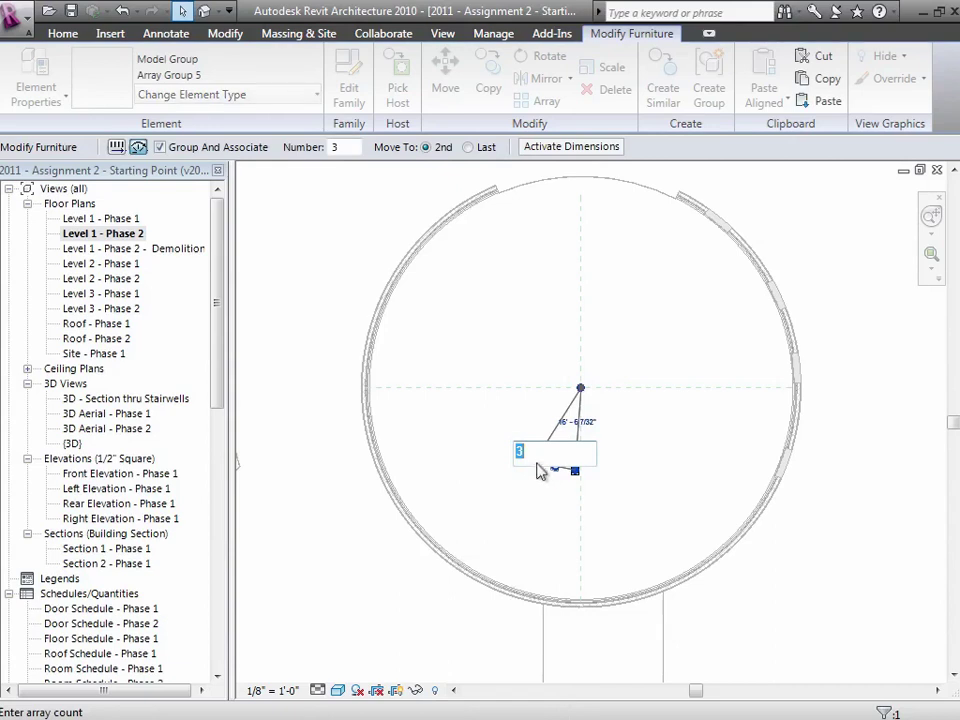
- Try to set the radial chair array's item count to 50 and to 30
text(50)
key(Return)
click(620, 408)
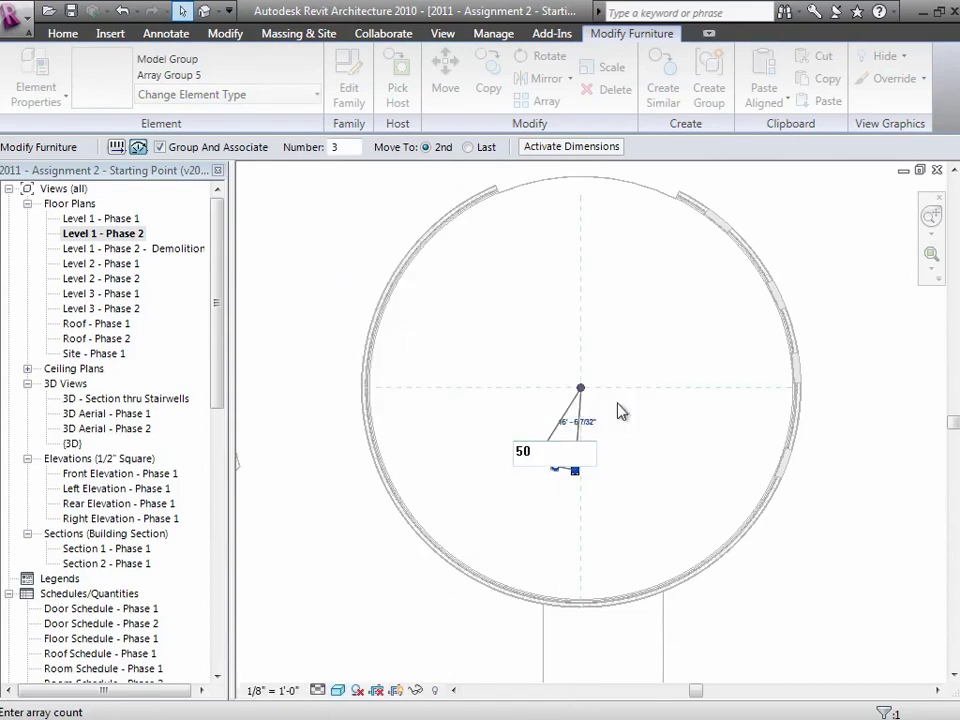
double_click(537, 451)
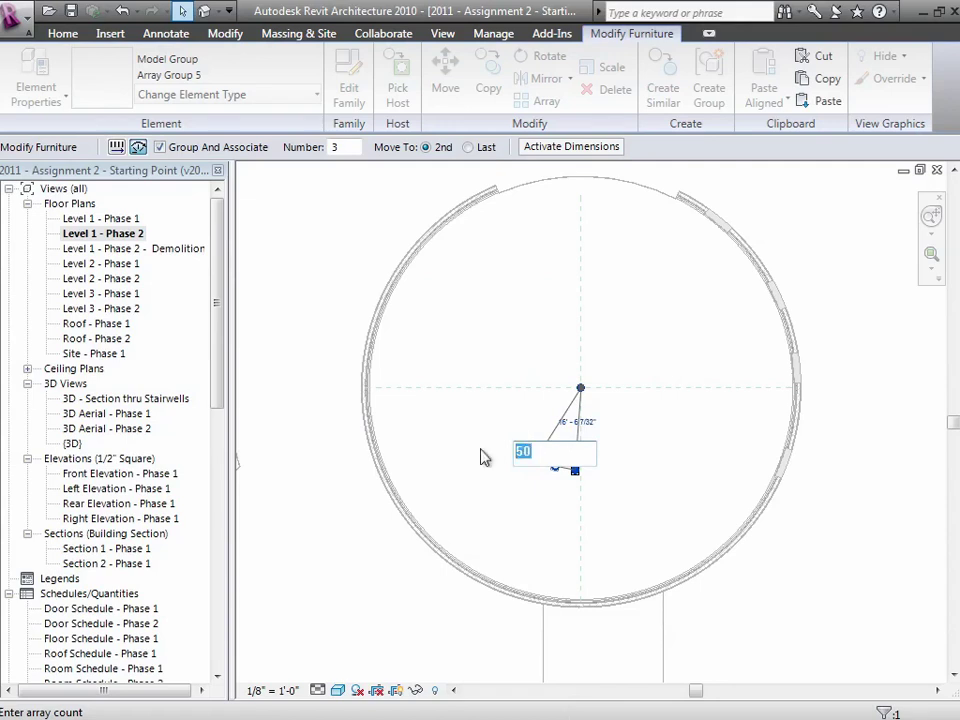
text(30)
key(Return)
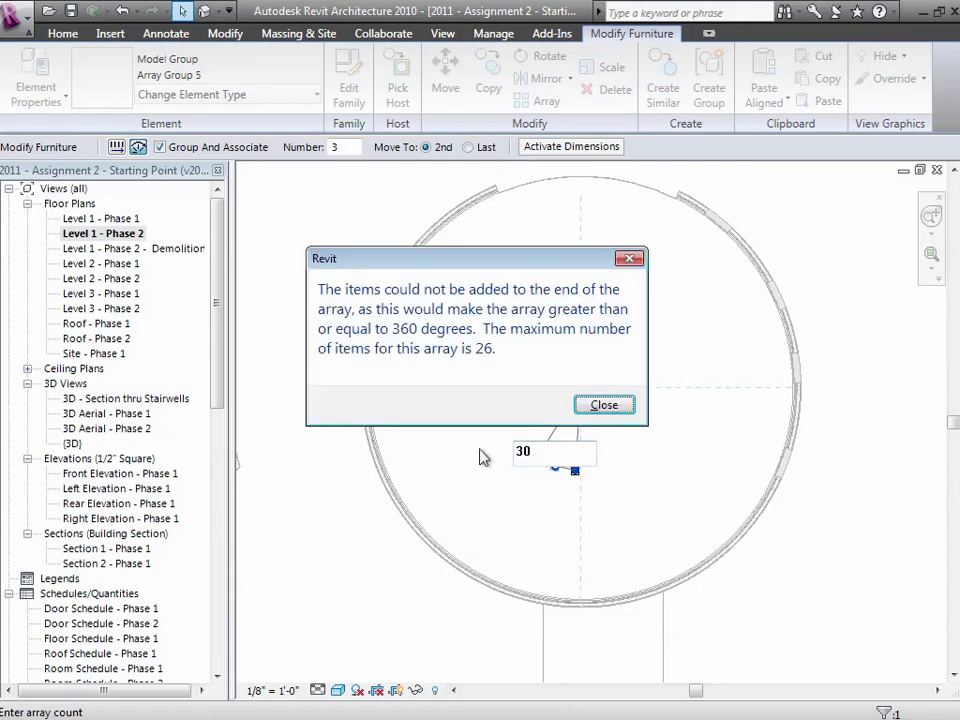
click(605, 404)
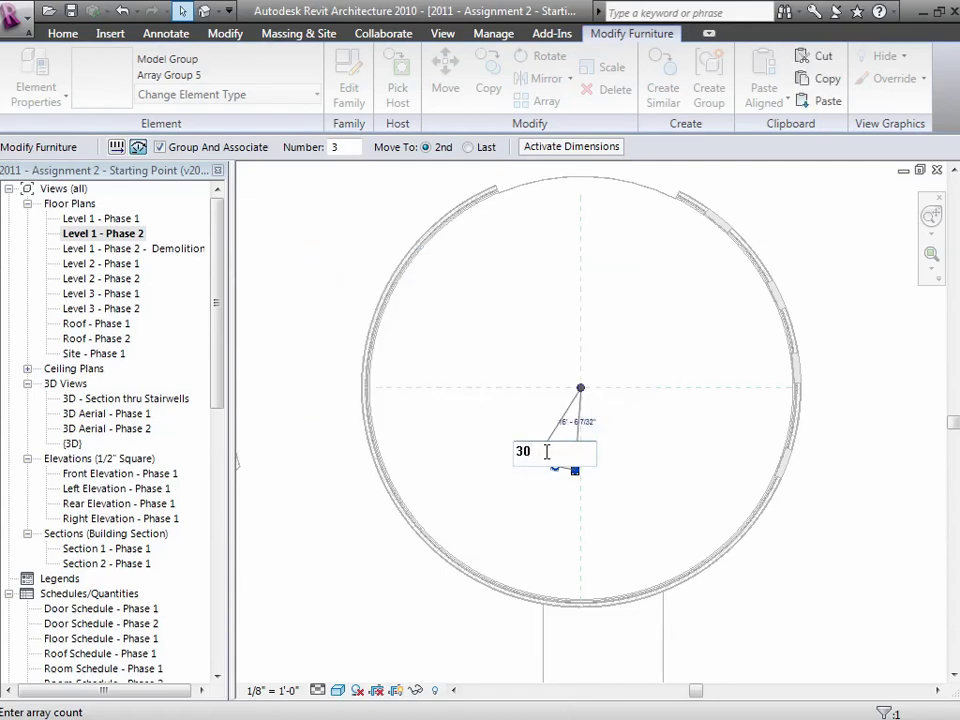
- Set the radial chair array's item count to 20
double_click(547, 451)
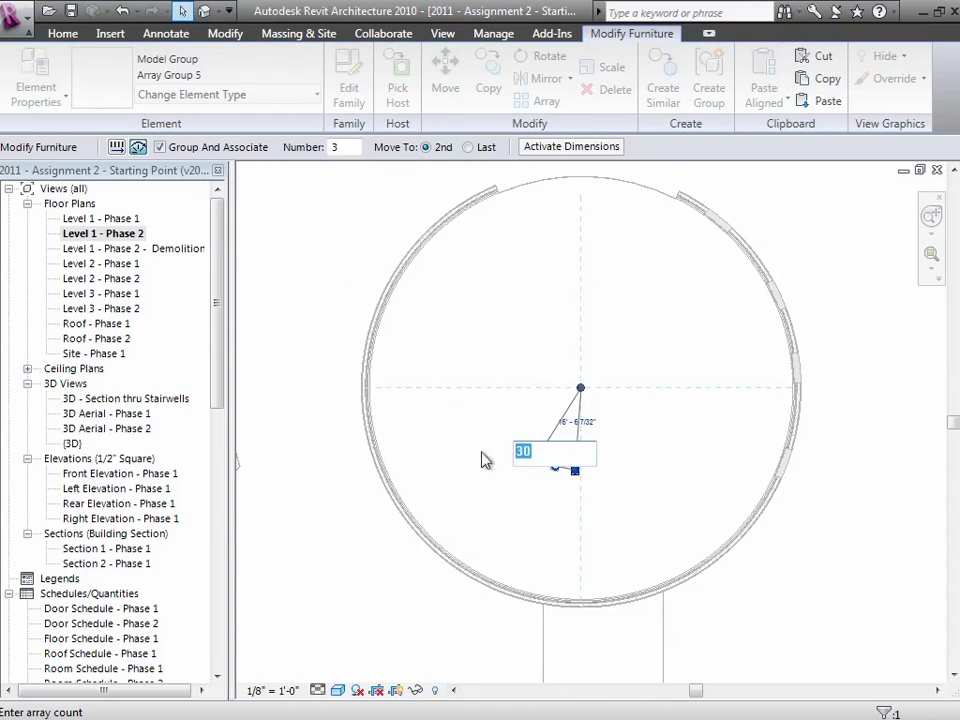
text(28)
key(Return)
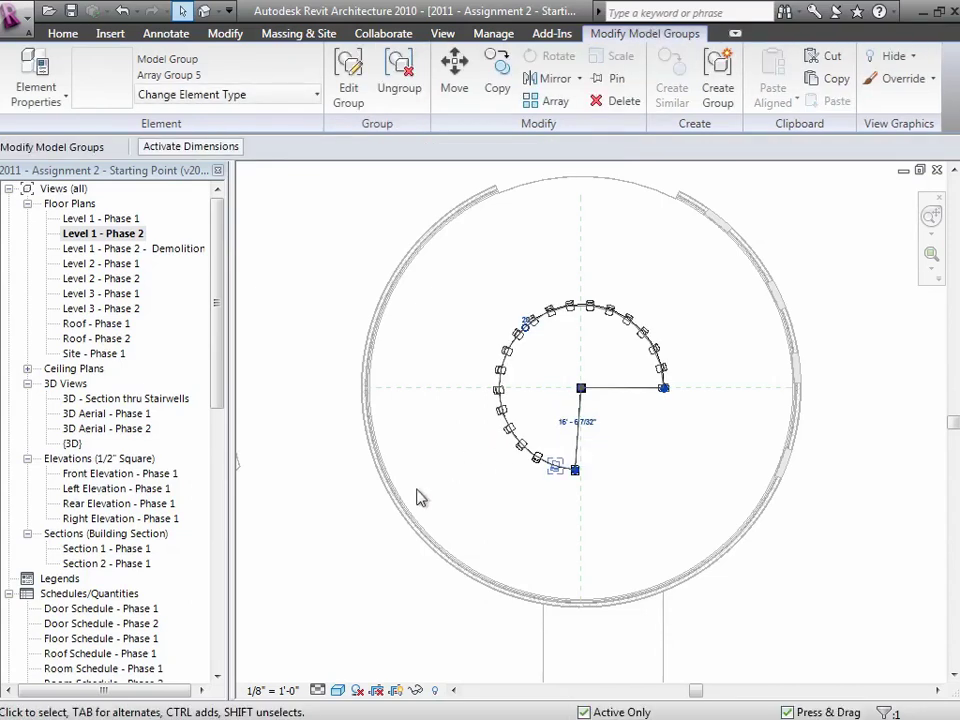
click(358, 545)
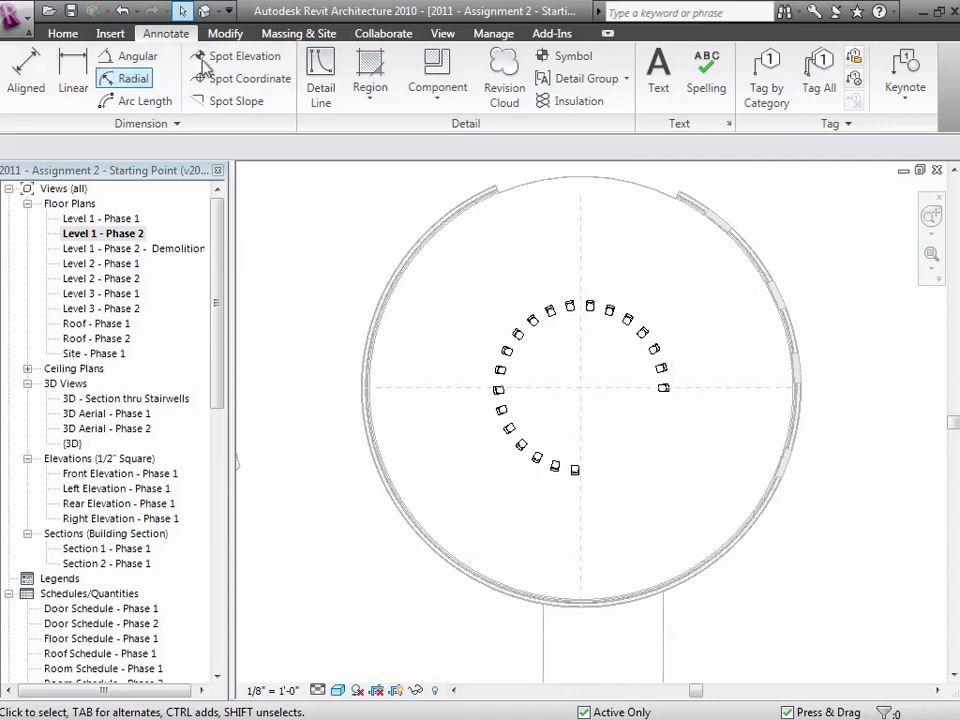
- Show the Linear Rows option of the auditorium furniture for editing, and return the active design option to Main Model
click(501, 38)
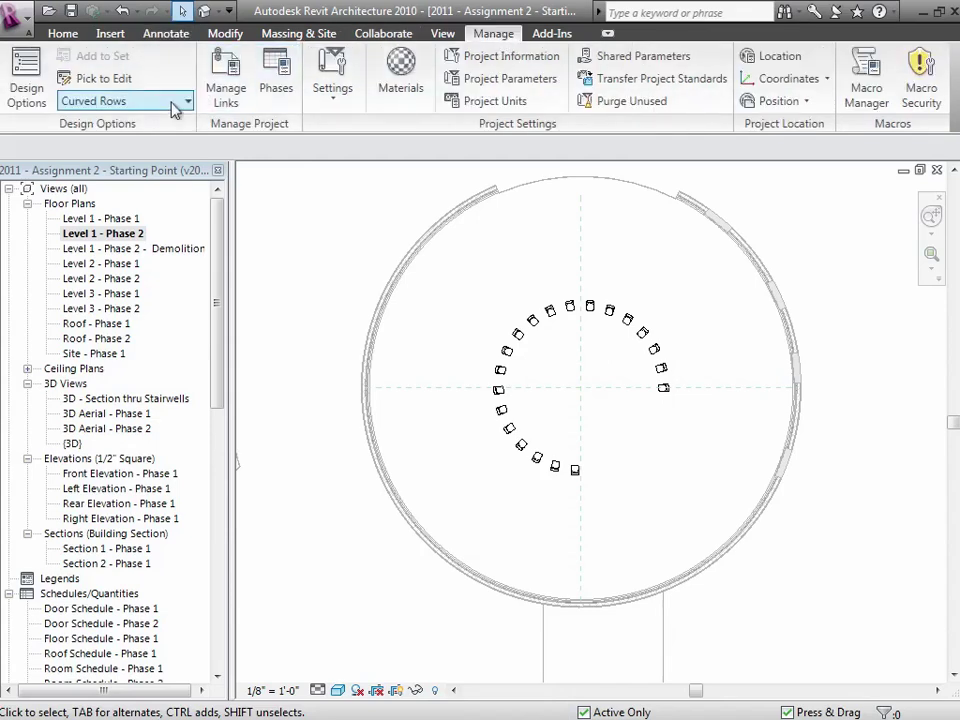
click(126, 101)
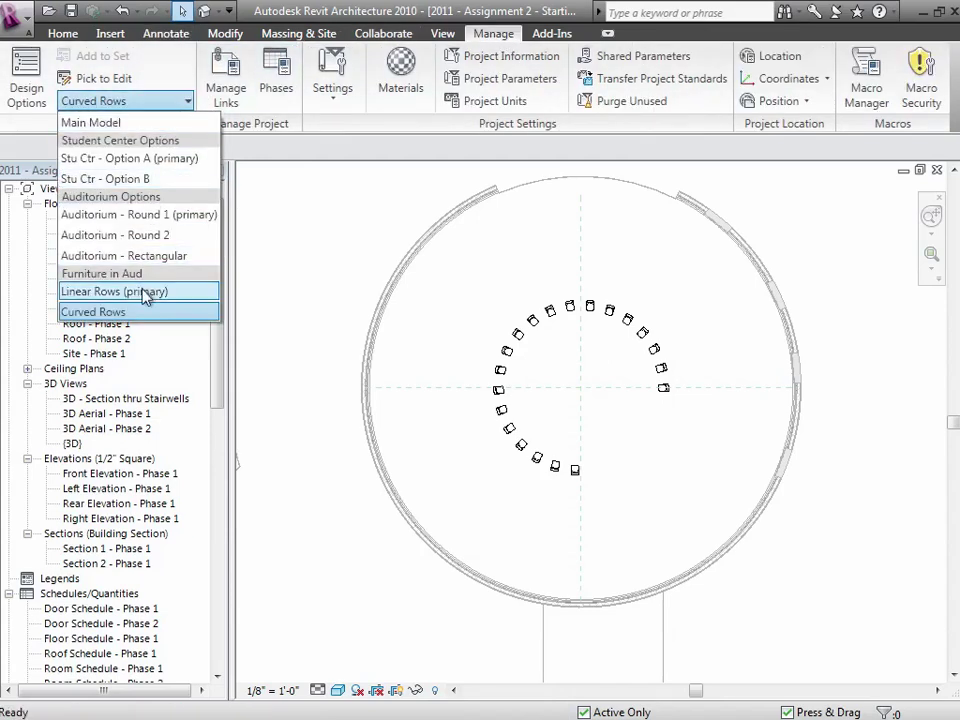
click(146, 291)
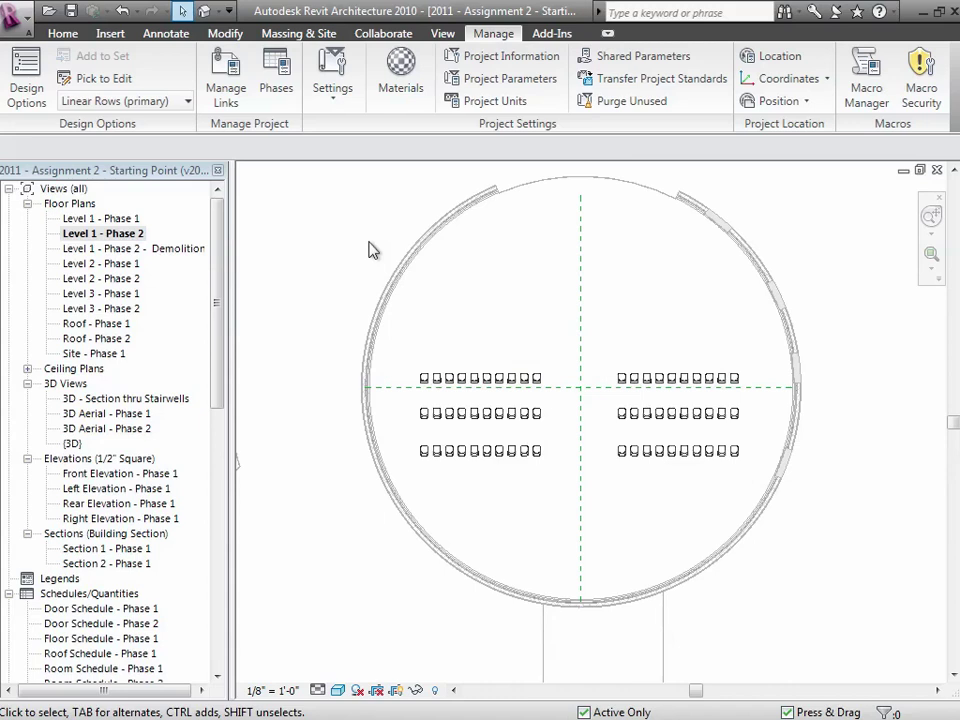
click(162, 102)
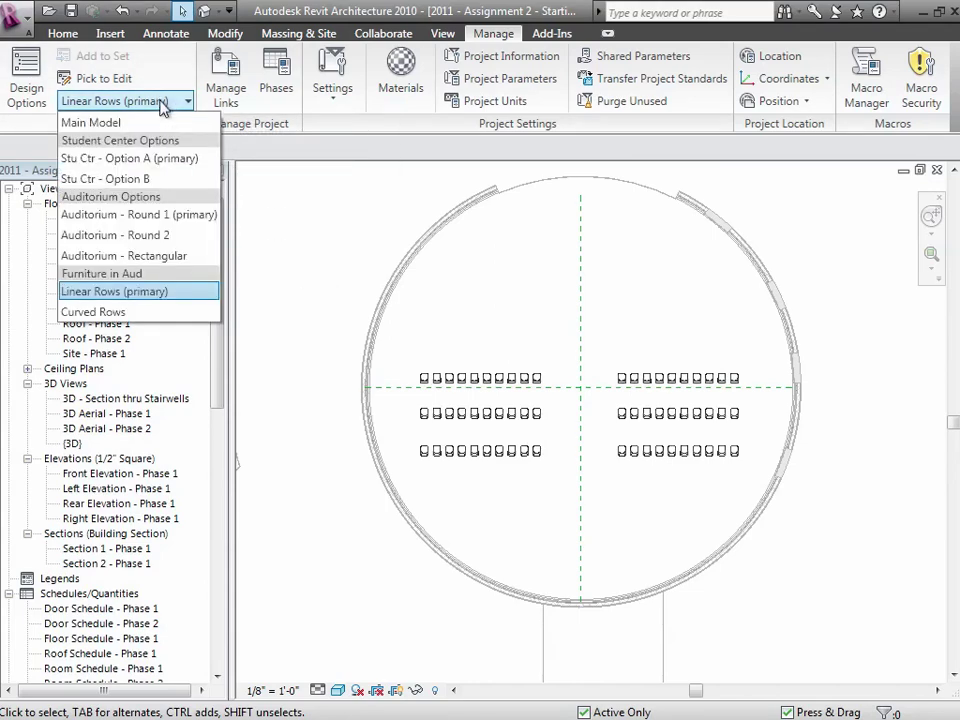
click(110, 122)
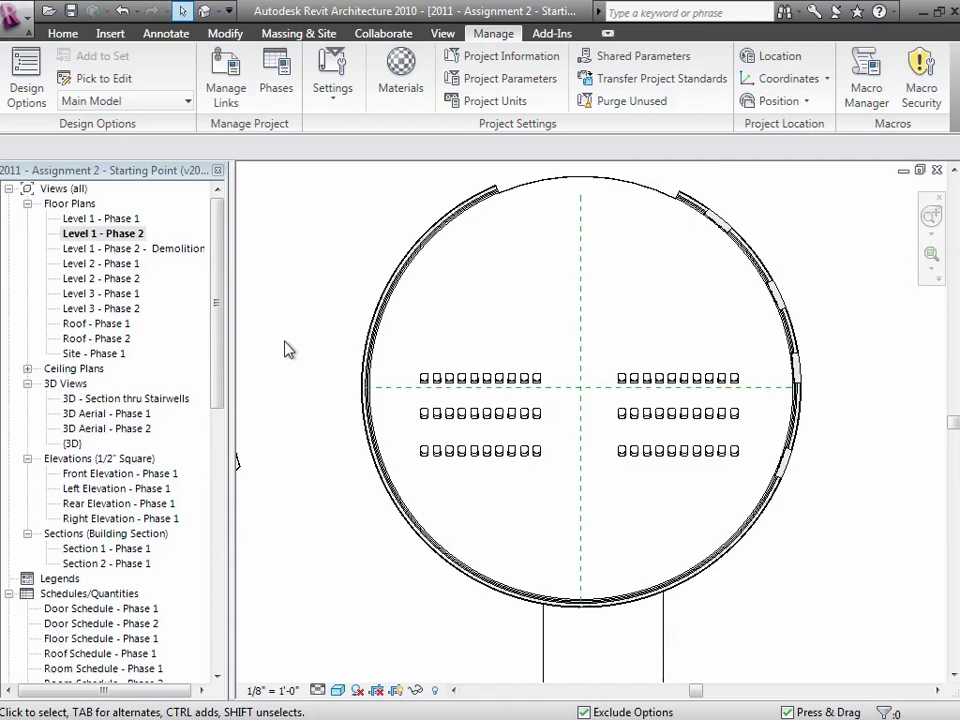
- Duplicate the Level 1 - Phase 2 floor plan view without its detailing
right_click(108, 238)
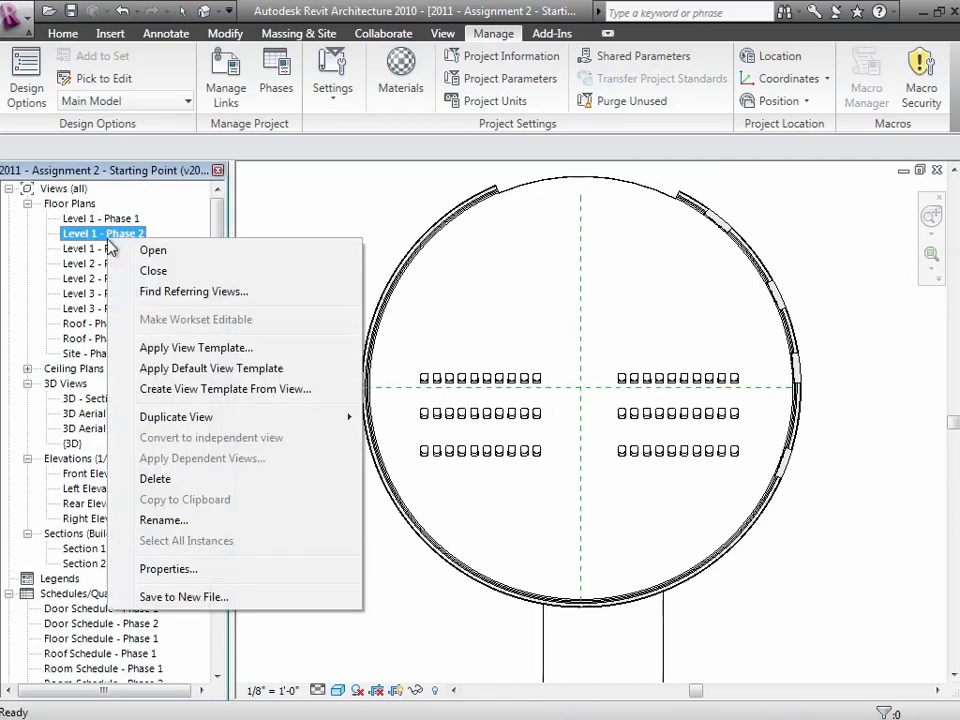
mouse_move(210, 420)
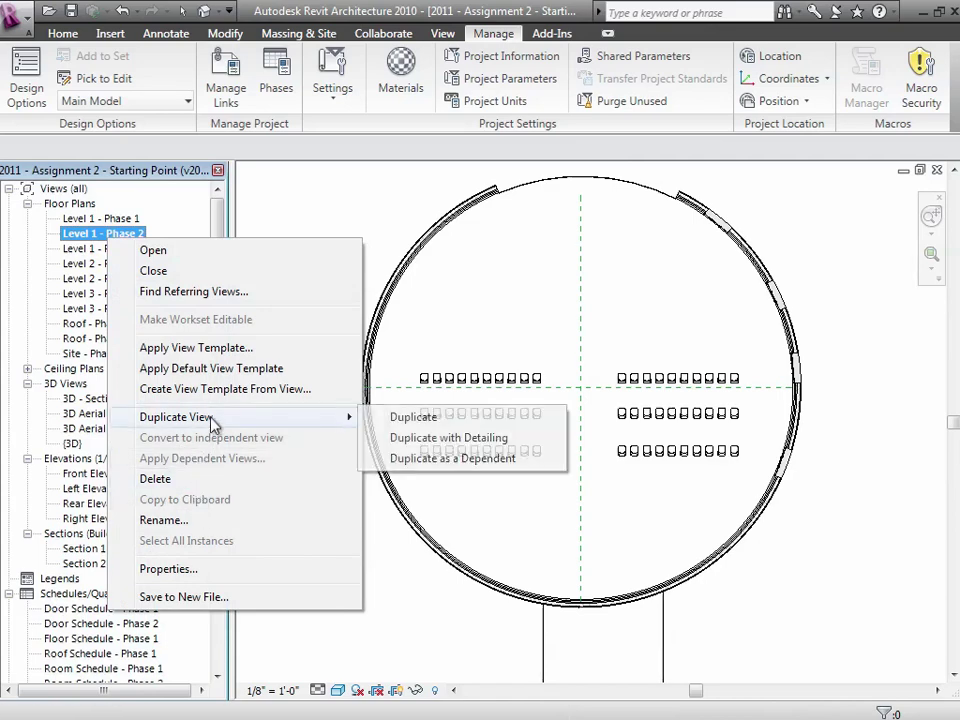
click(400, 418)
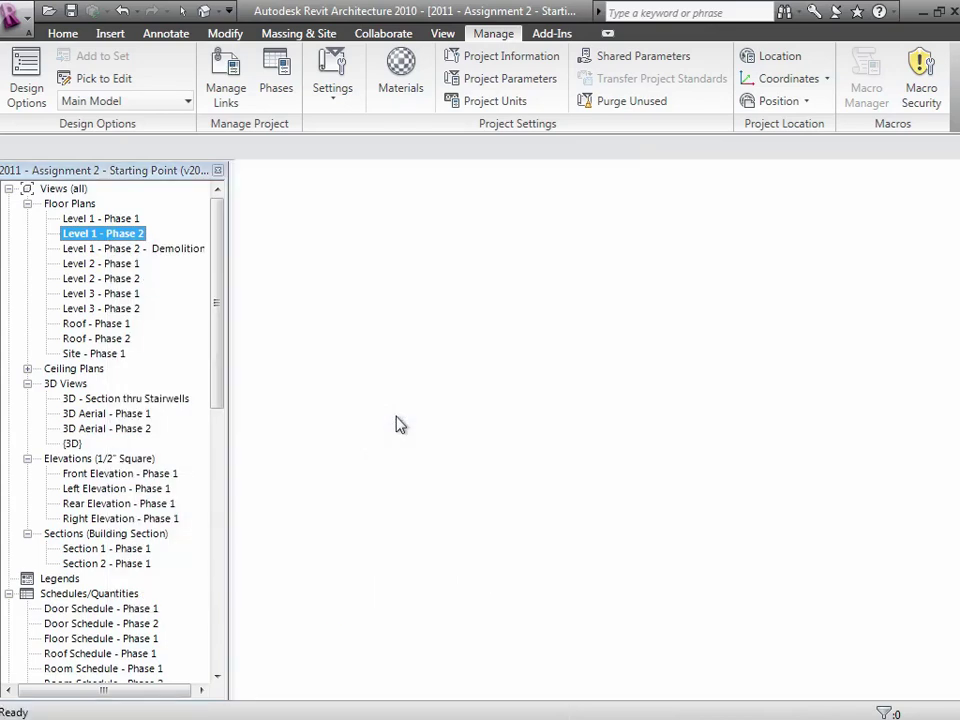
- Rename the copied Level 1 - Phase 2 floor plan as "Level 1 - Phase 2 - Aud Seating Linear"
right_click(137, 222)
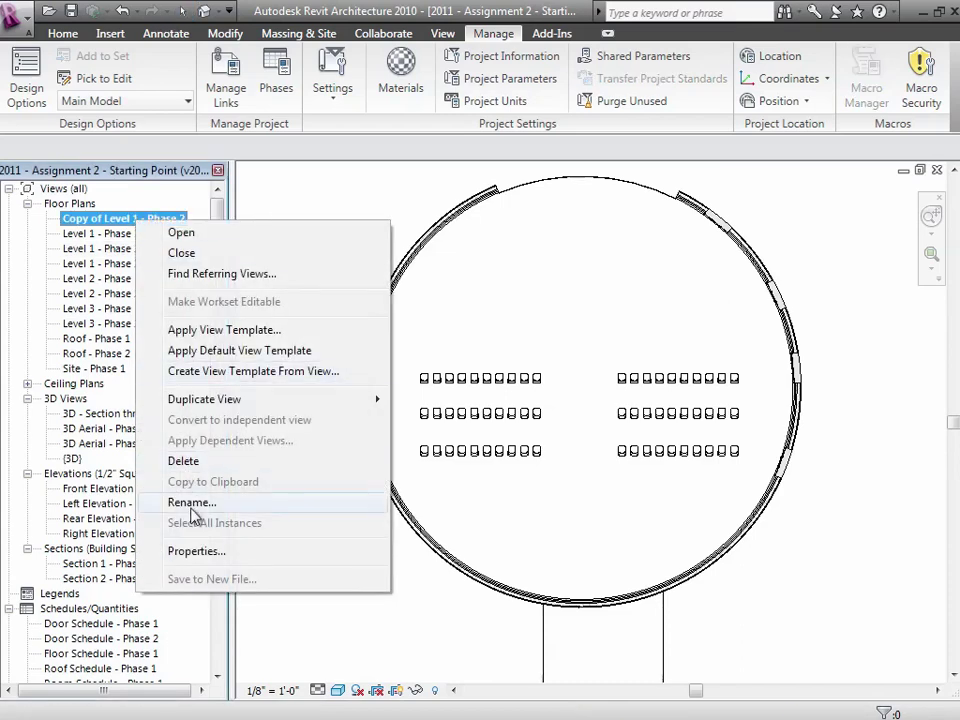
click(192, 503)
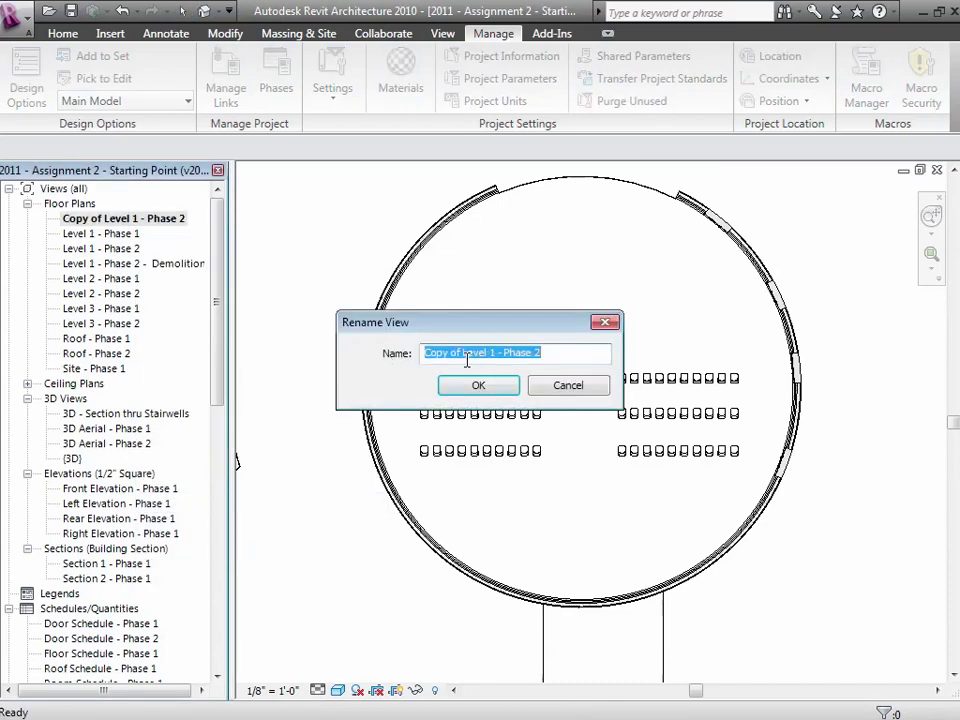
drag(463, 353, 285, 353)
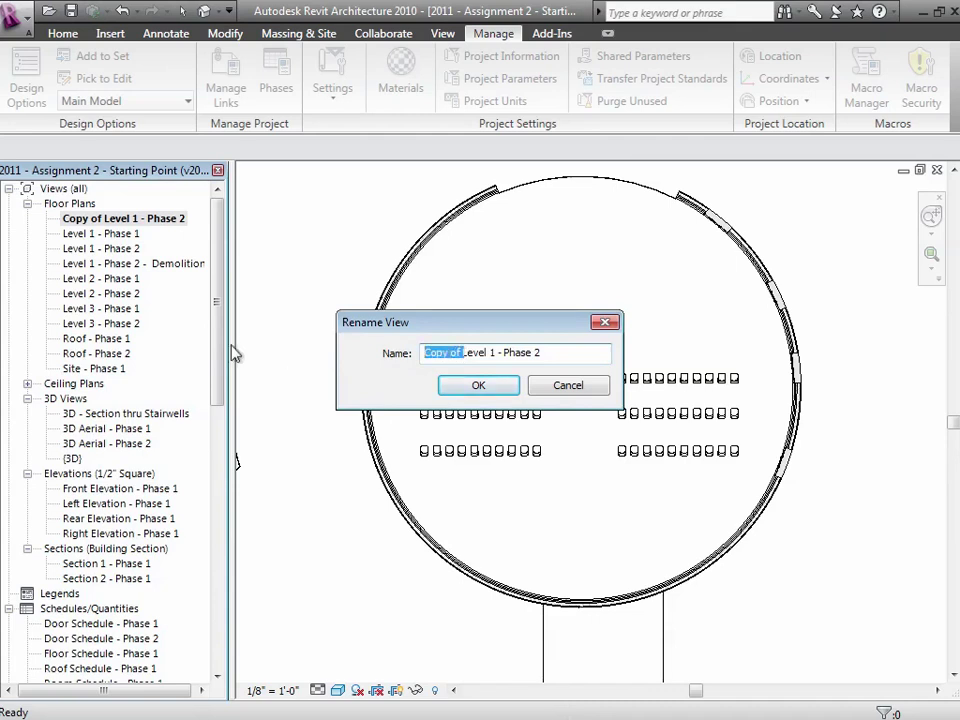
key(BackSpace)
click(520, 354)
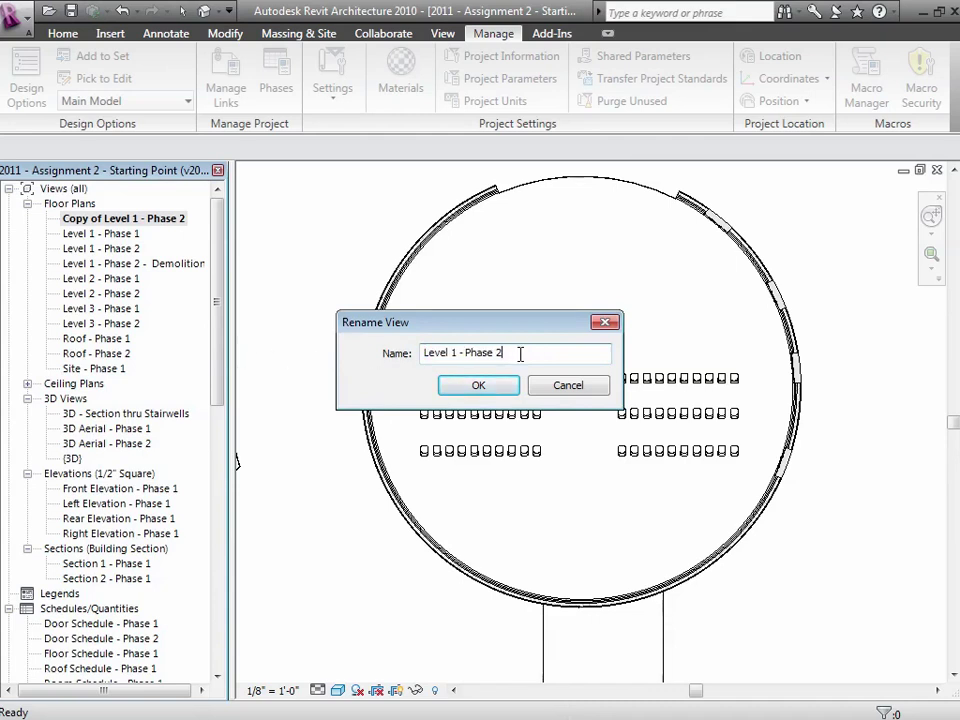
text(- Audi)
key(BackSpace)
key(BackSpace)
text(Seating 1)
key(BackSpace)
text(Linear)
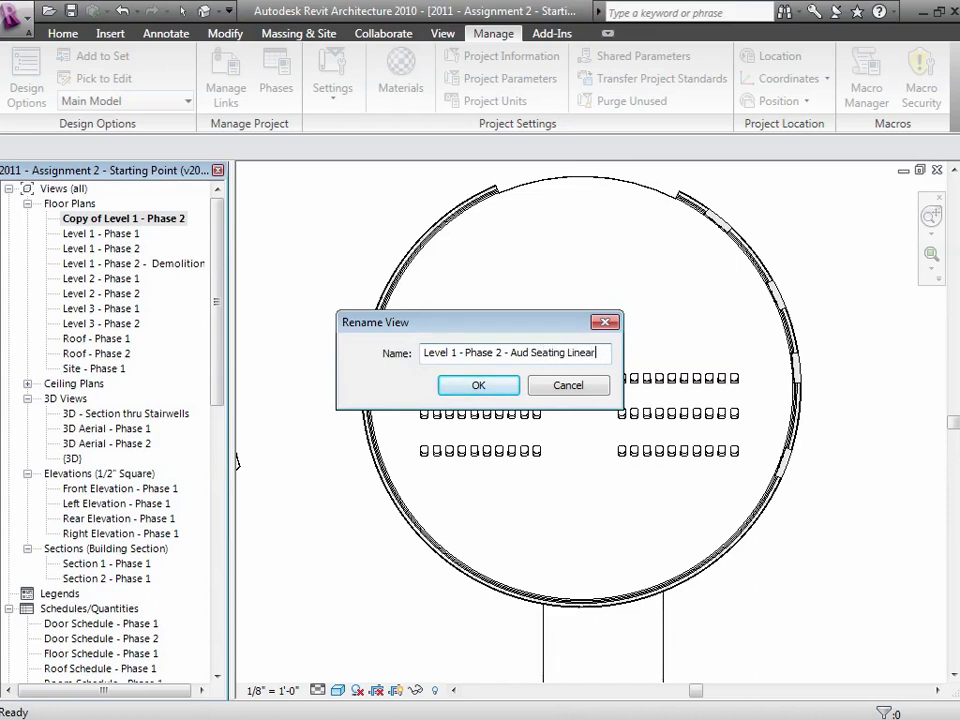
click(506, 400)
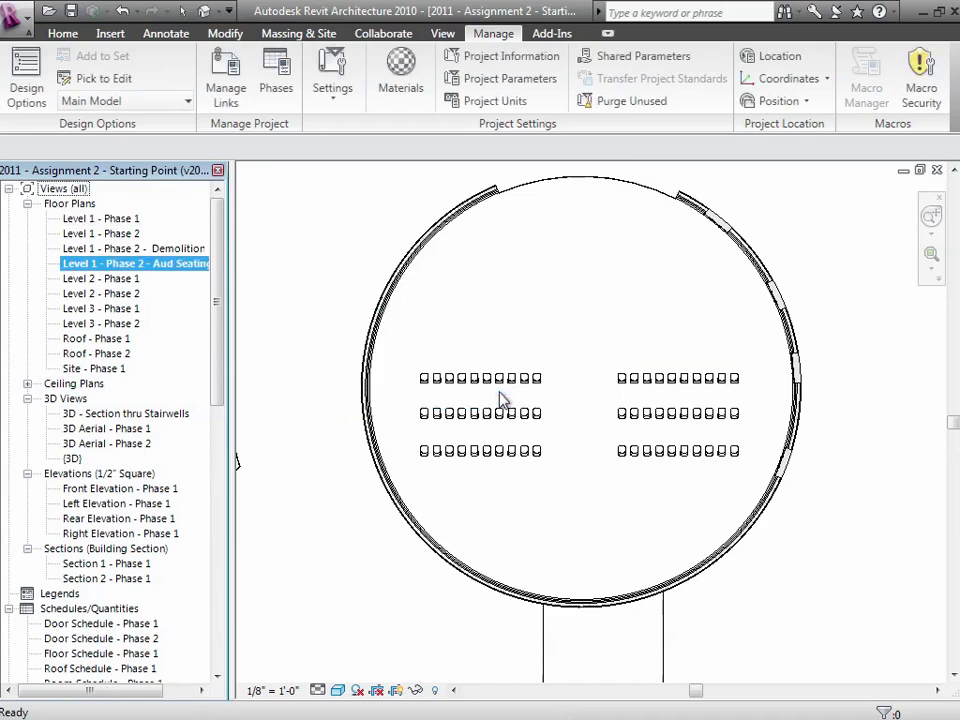
- Duplicate the Level 1 - Phase 2 - Aud Seating Linear floor plan view
right_click(109, 270)
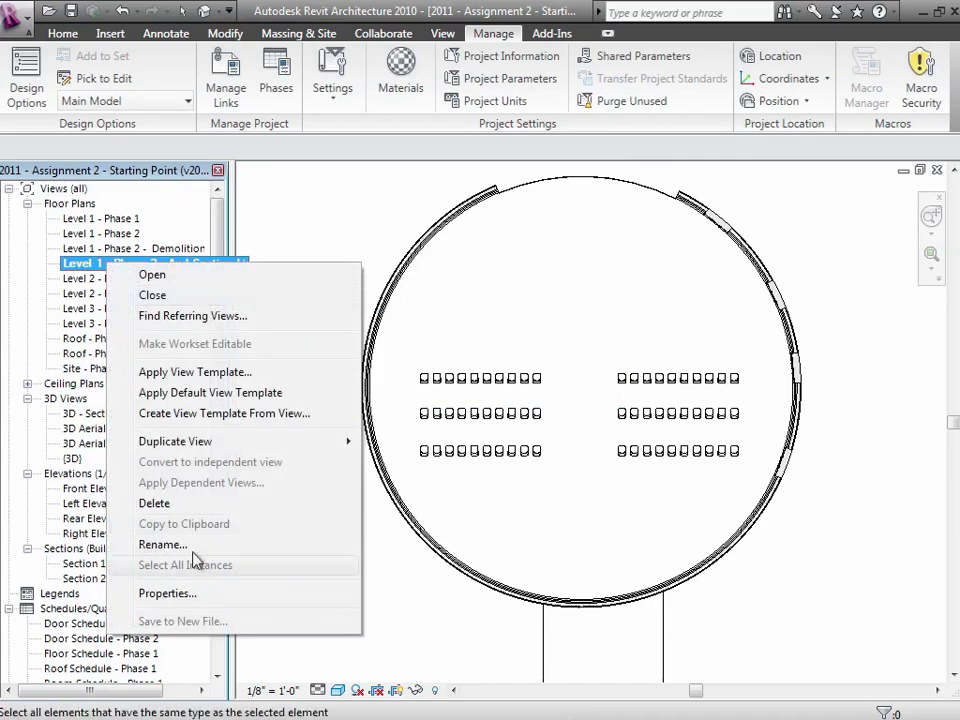
mouse_move(290, 441)
click(453, 445)
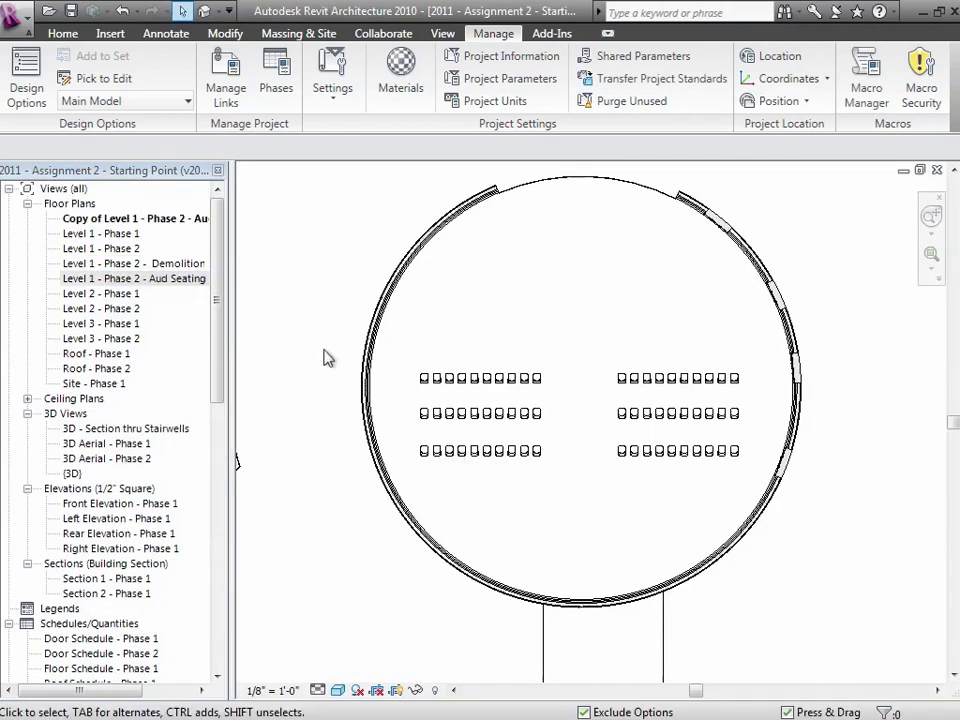
- Rename the copy of the linear seating plan as "Level 1 - Phase 2 - Aud Seating Round"
right_click(160, 226)
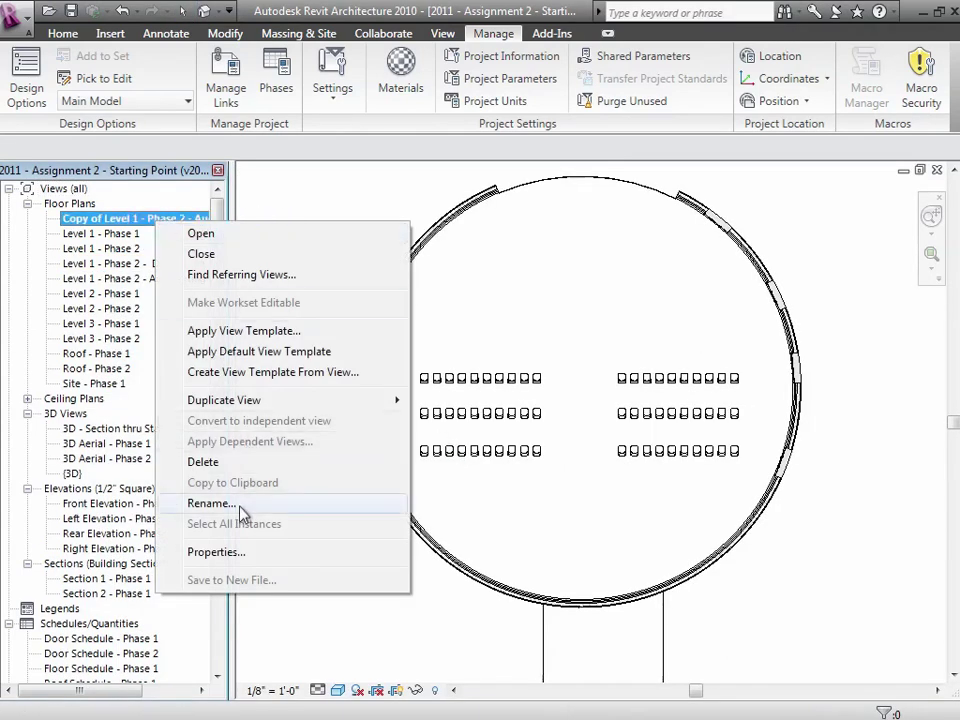
click(225, 503)
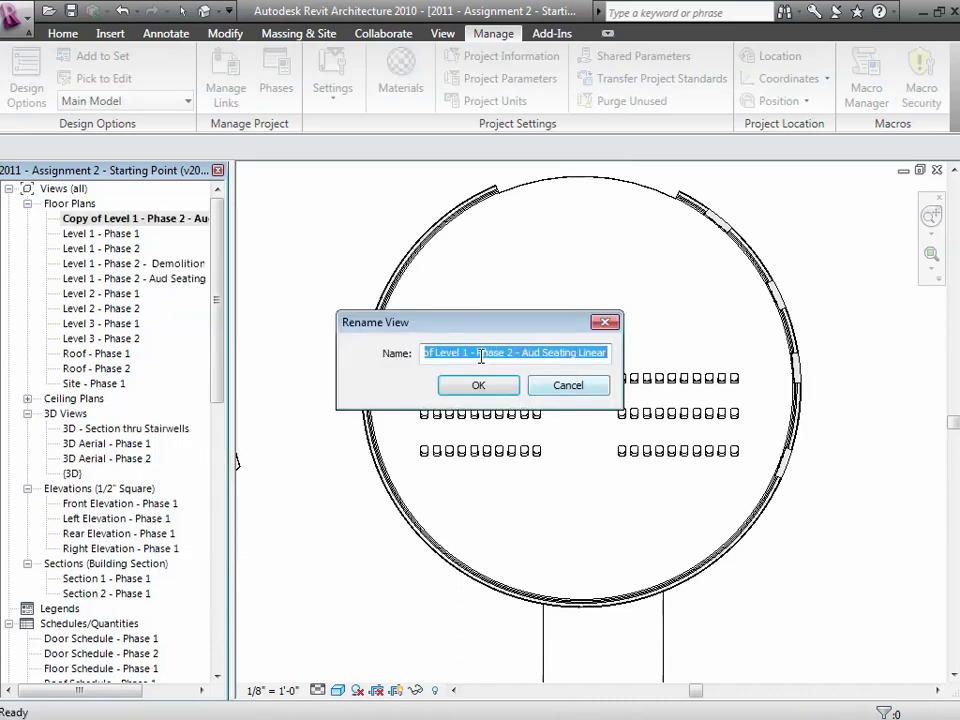
click(438, 353)
drag(438, 353, 312, 350)
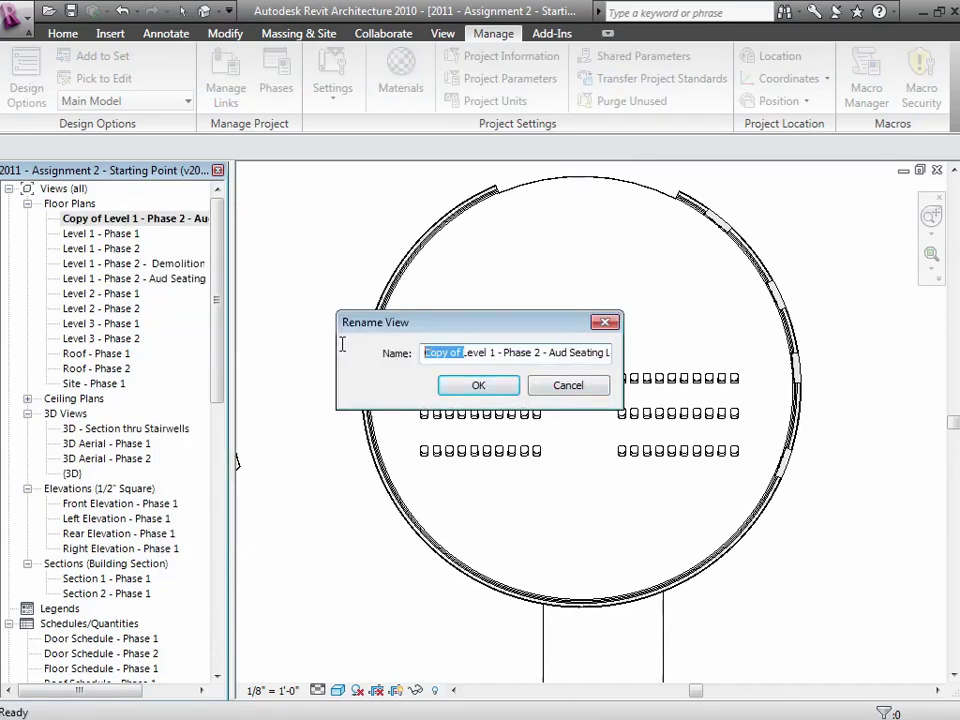
key(BackSpace)
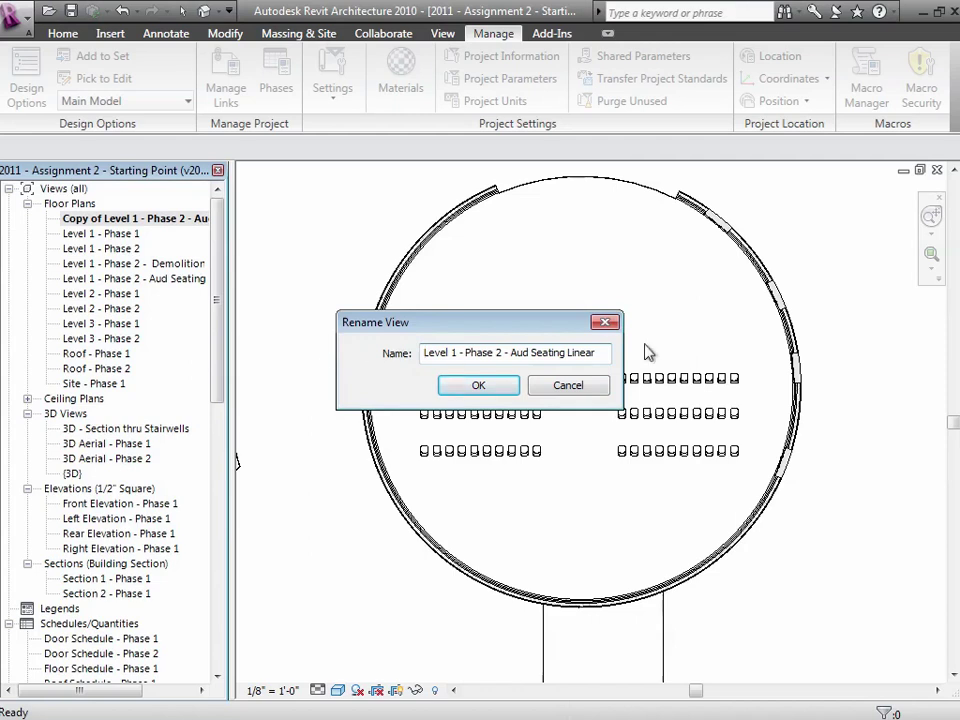
click(600, 354)
key(BackSpace)
key(BackSpace)
key(BackSpace)
key(BackSpace)
key(BackSpace)
key(BackSpace)
text(Round)
key(Return)
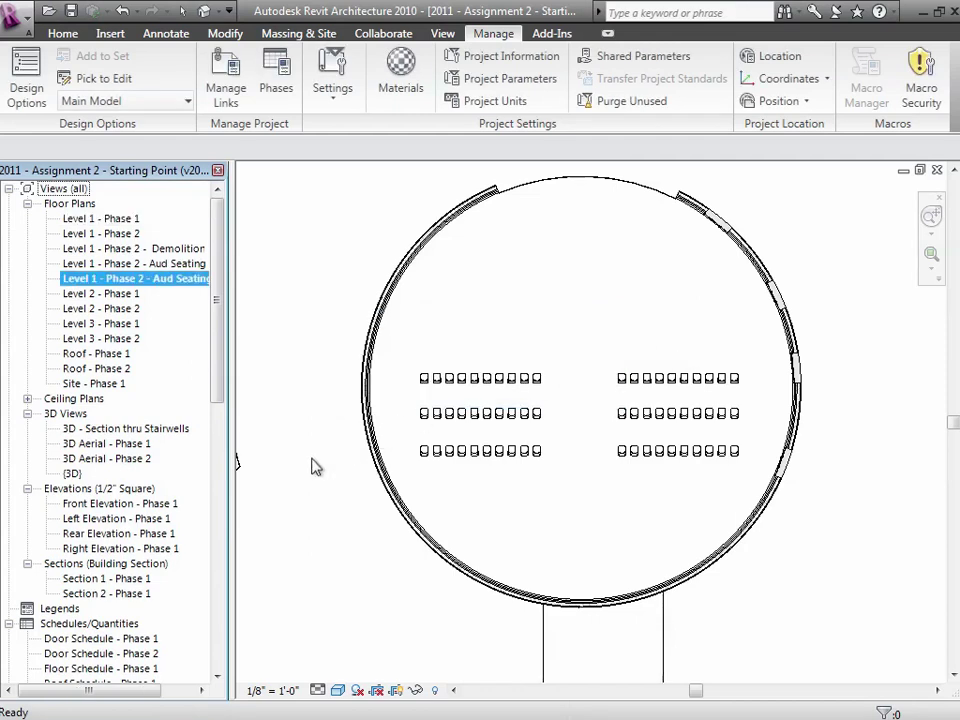
- Preview the Curved Rows design option in the Aud Seating Round floor plan and return the active option to Main Model
double_click(152, 265)
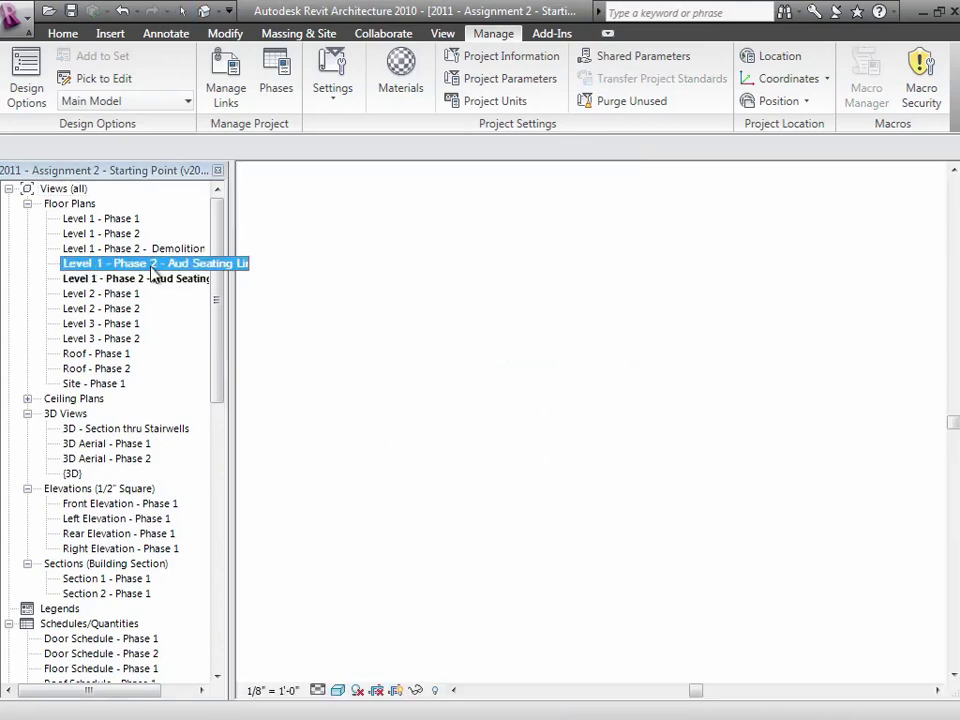
double_click(153, 280)
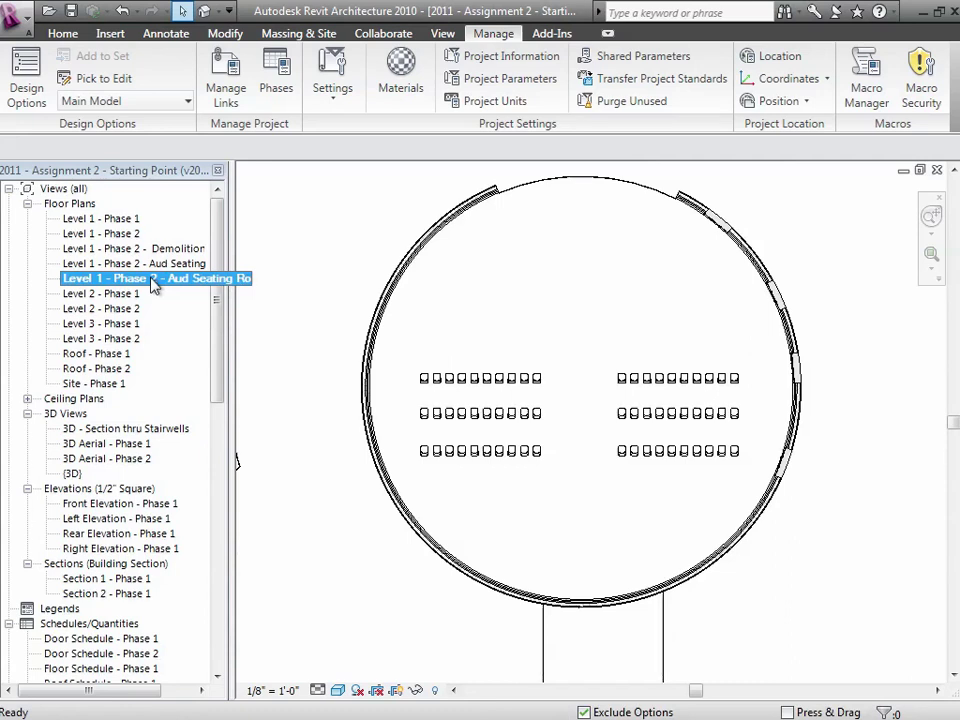
click(97, 101)
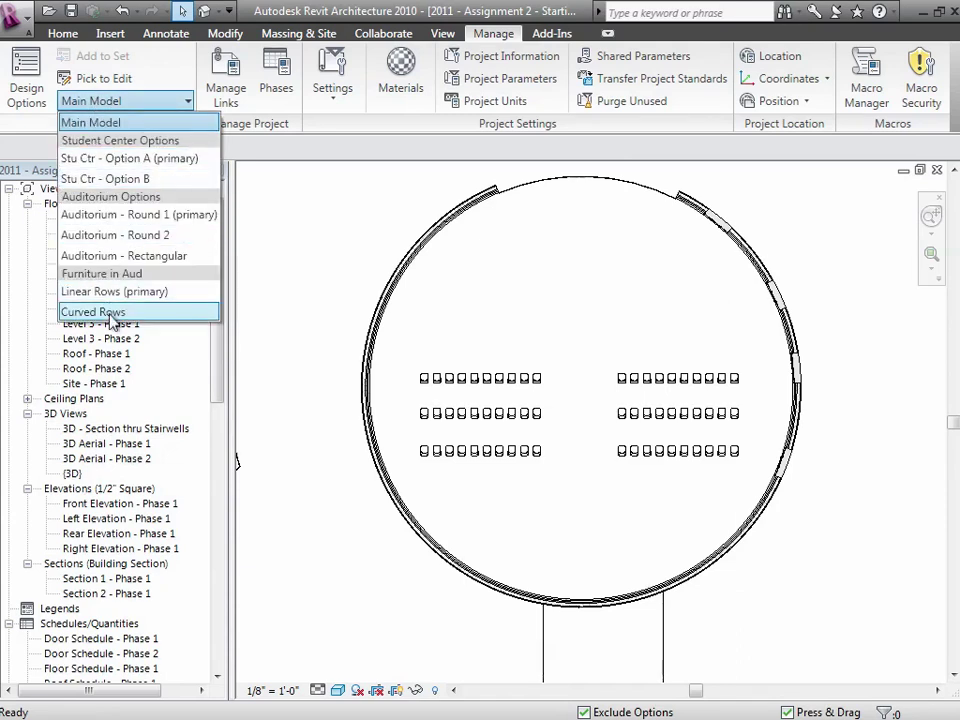
click(112, 313)
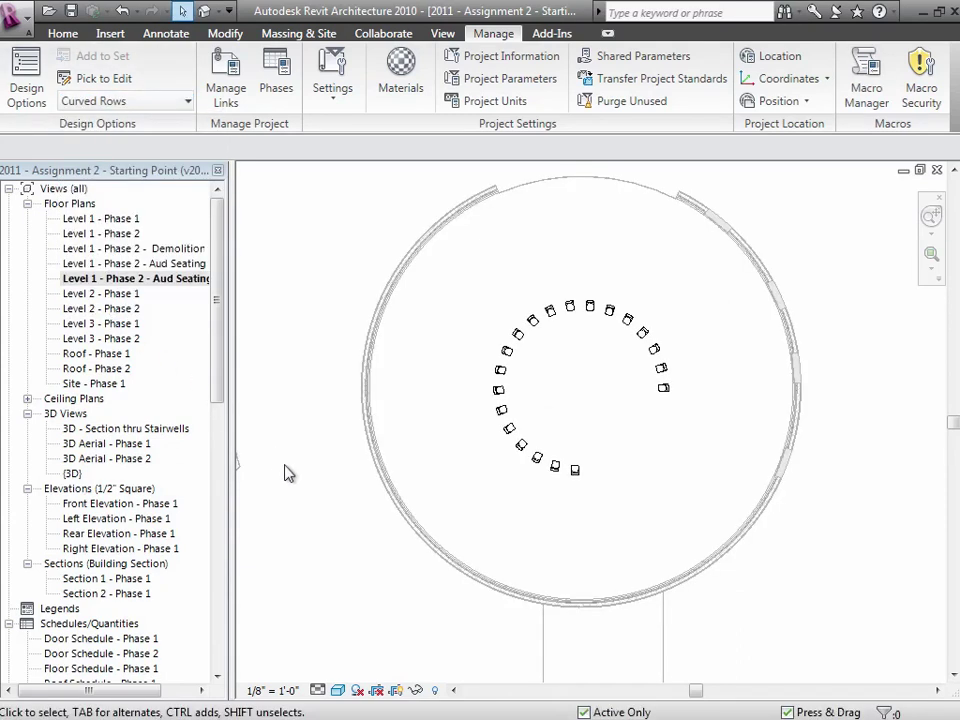
double_click(133, 294)
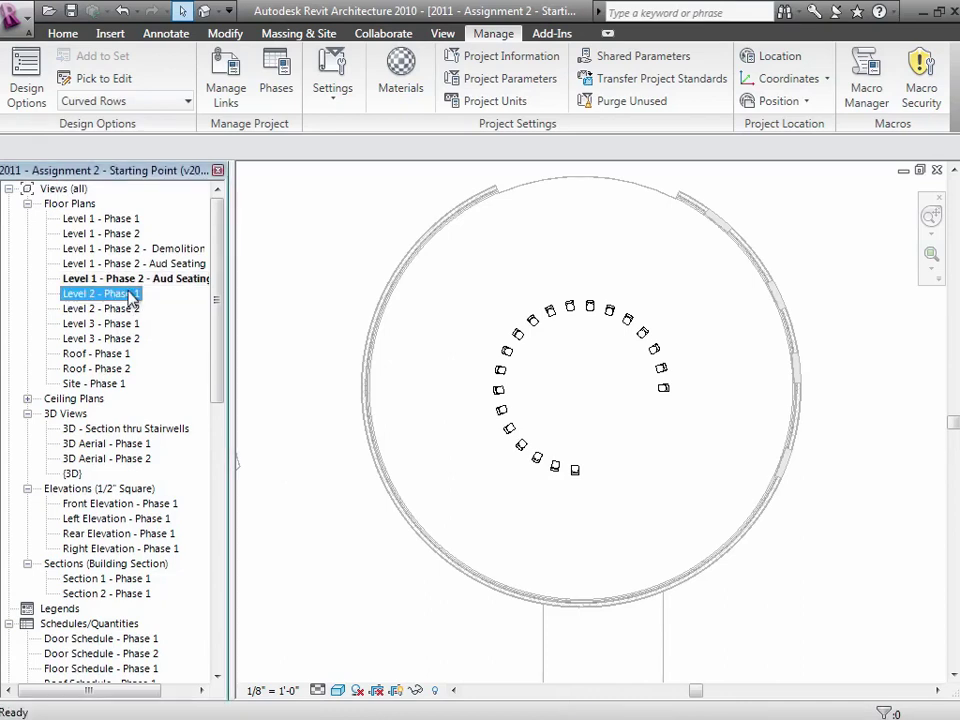
double_click(129, 280)
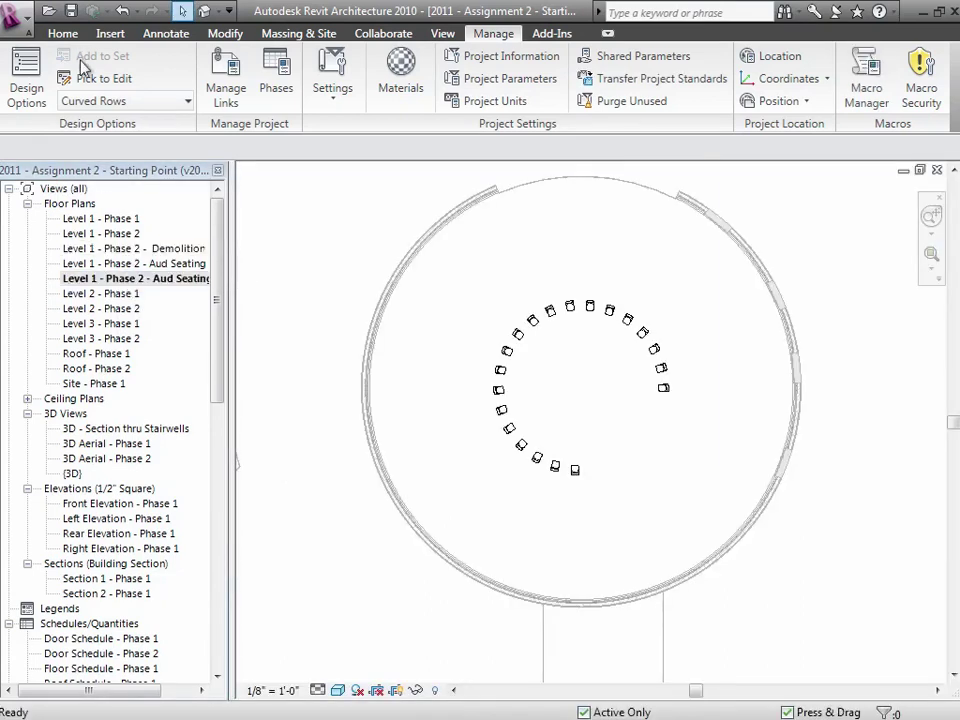
click(160, 101)
click(136, 126)
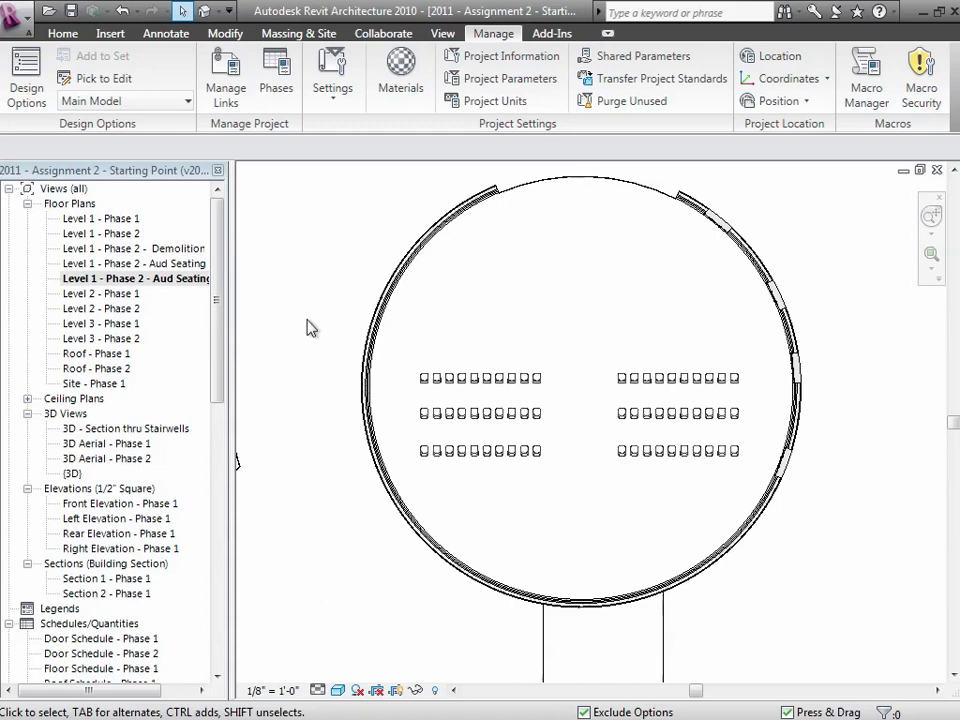
- Set the Furniture in Aud design option to Curved Rows in the Aud Seating Round plan's visibility overrides
click(163, 278)
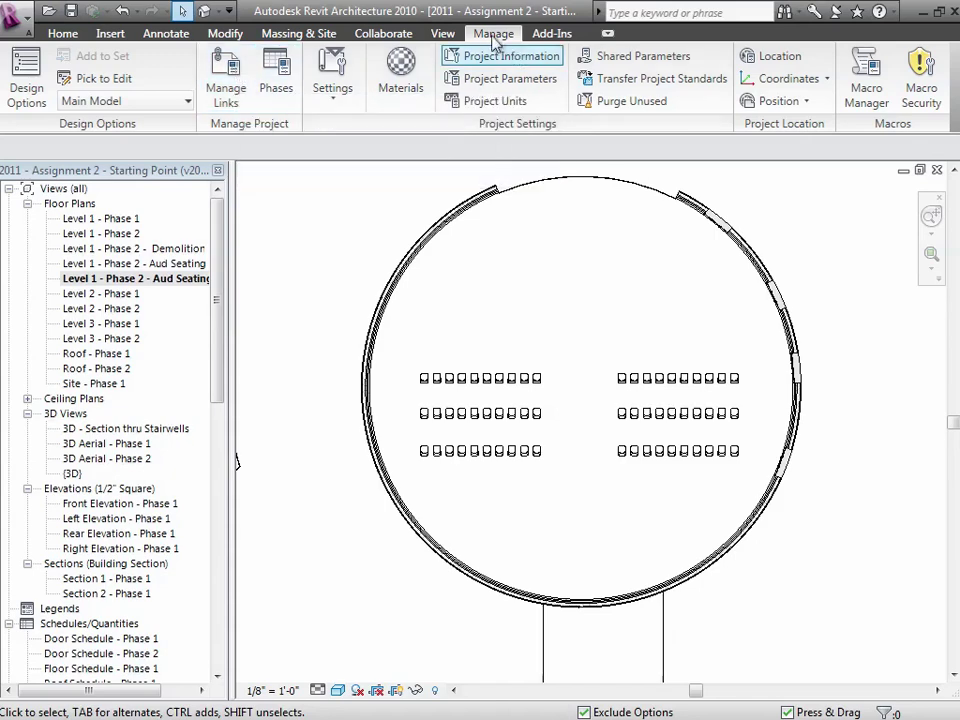
click(446, 35)
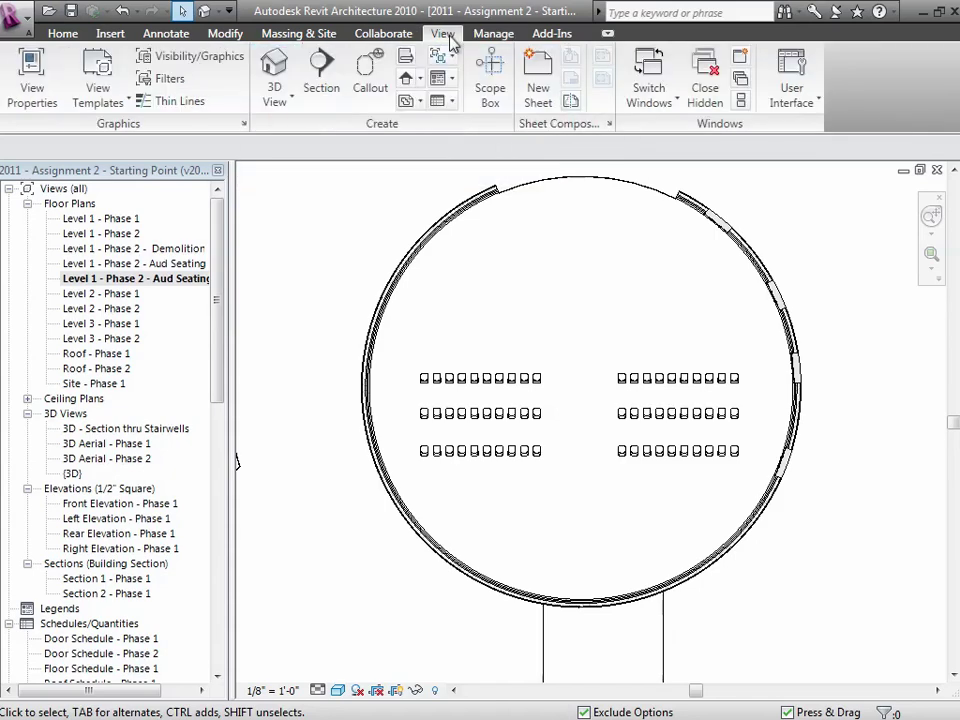
click(221, 64)
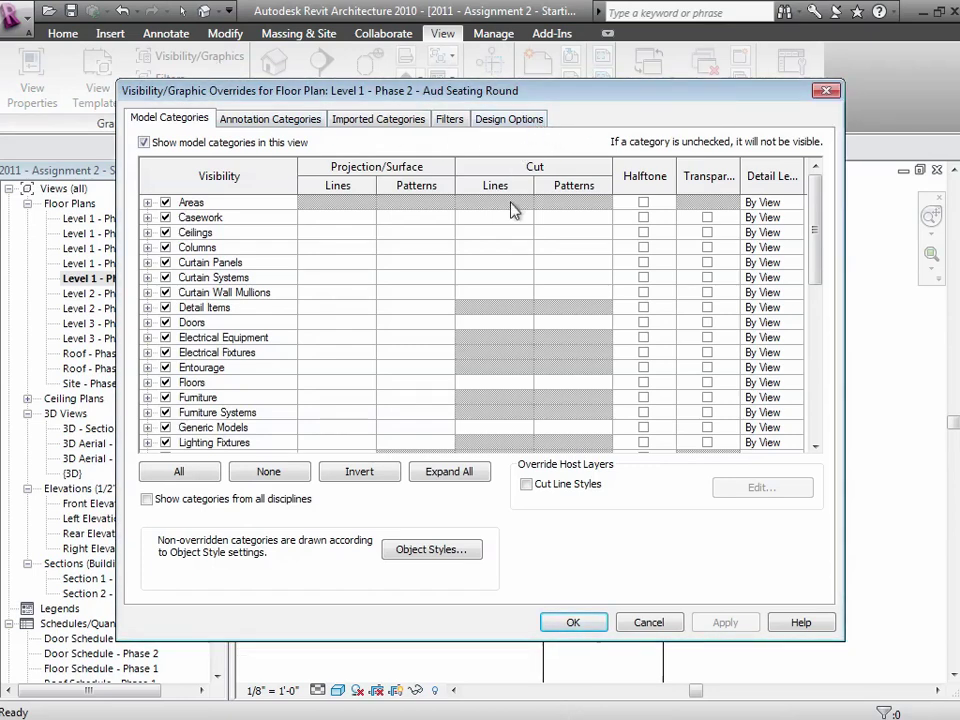
click(522, 124)
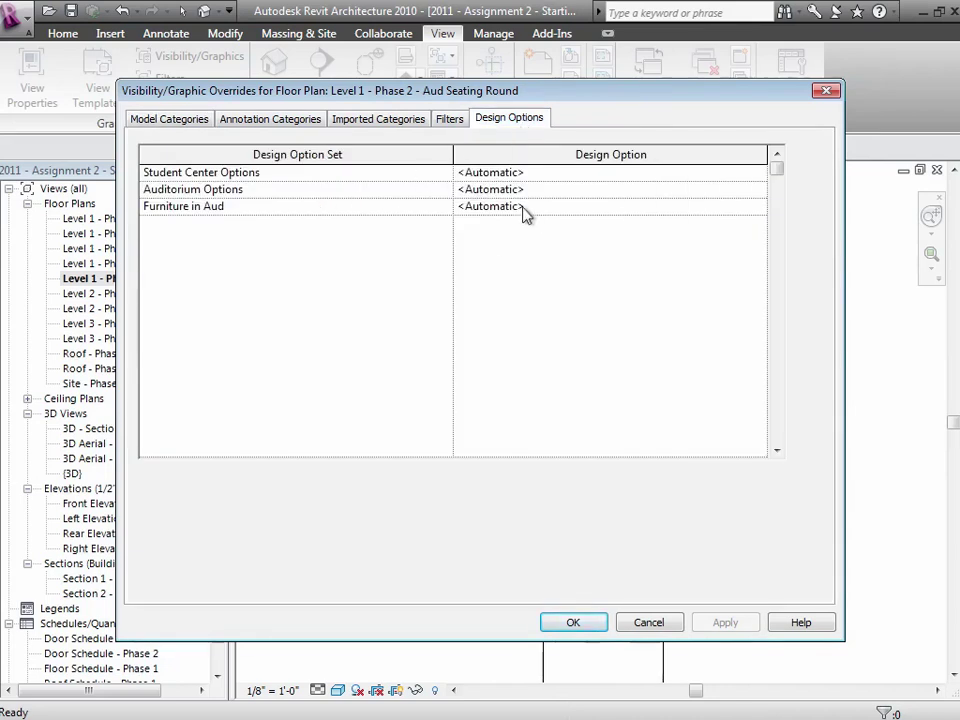
click(761, 208)
click(760, 208)
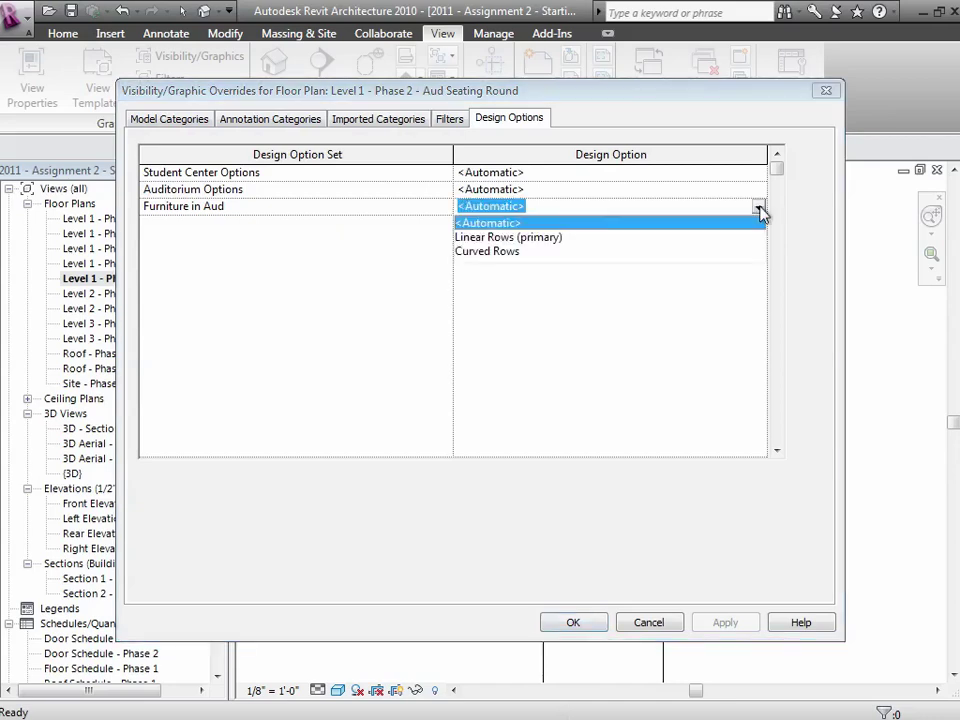
click(568, 252)
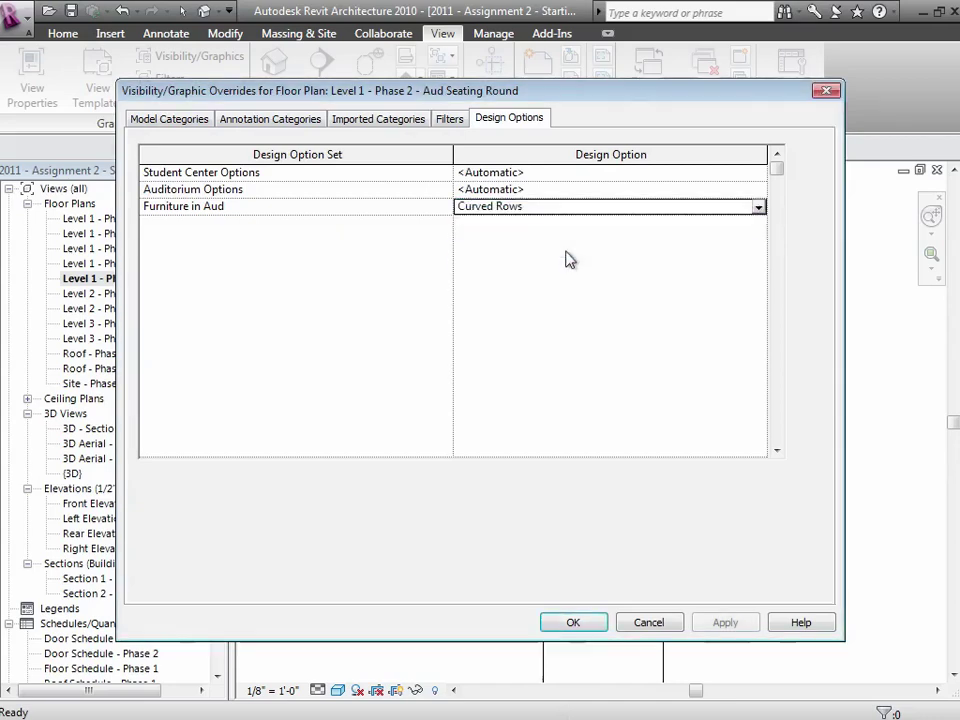
click(589, 626)
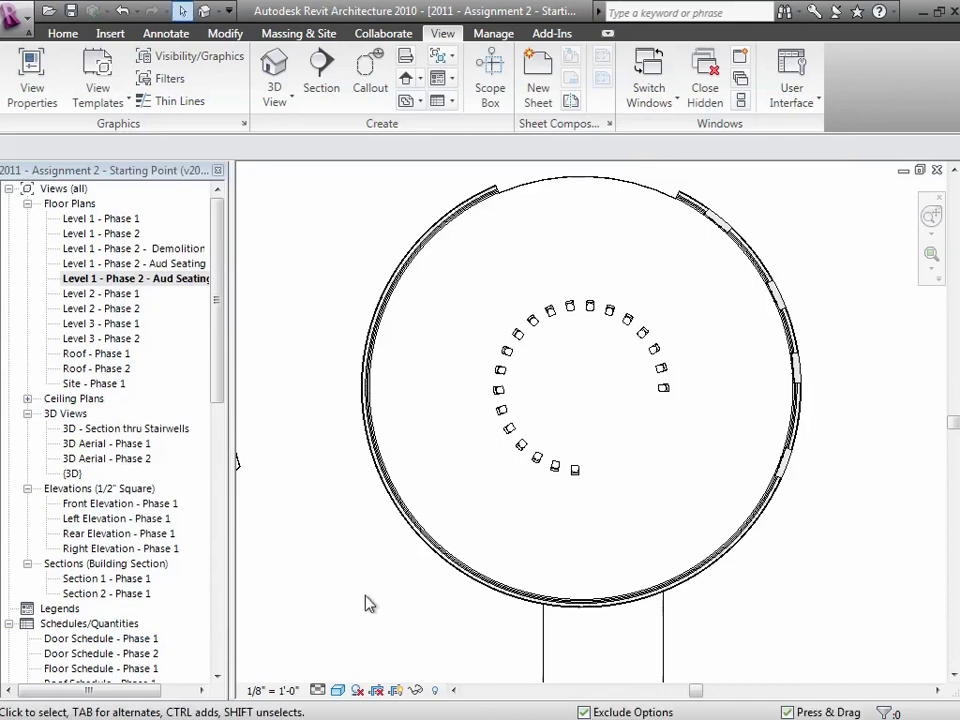
- Set the Furniture in Aud design option to Linear Rows (primary) in the Aud Seating Linear plan's visibility overrides
click(183, 266)
double_click(183, 264)
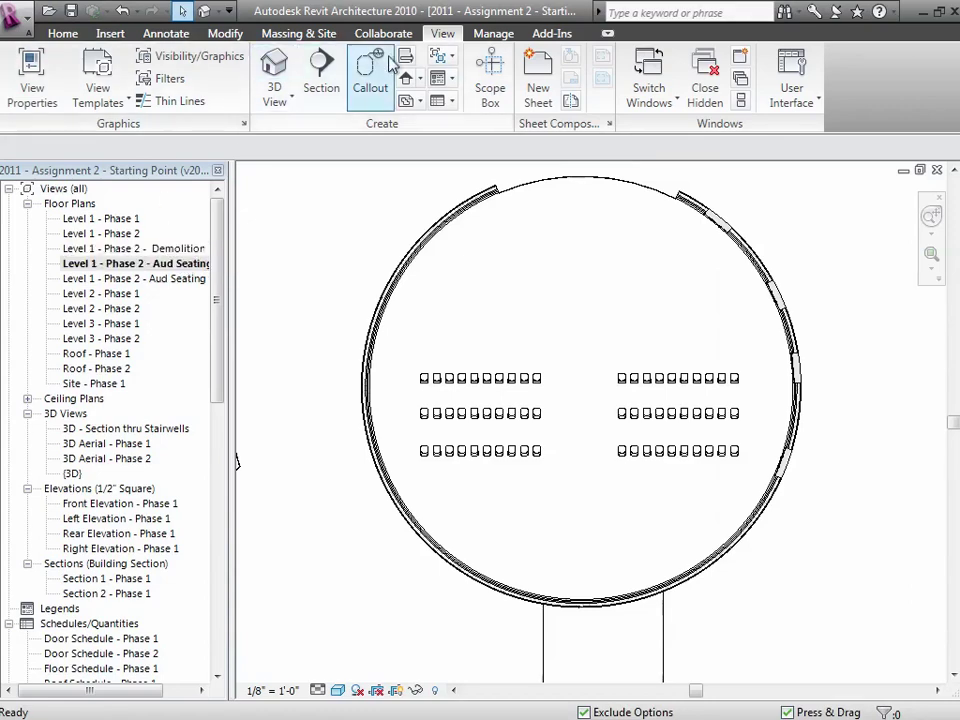
click(188, 56)
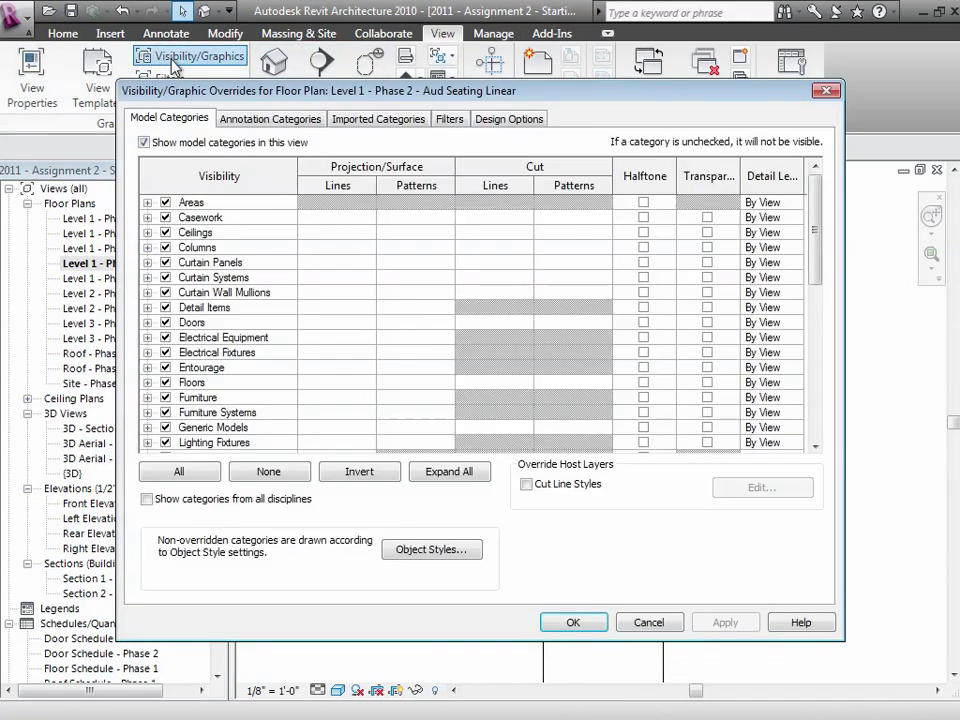
click(495, 119)
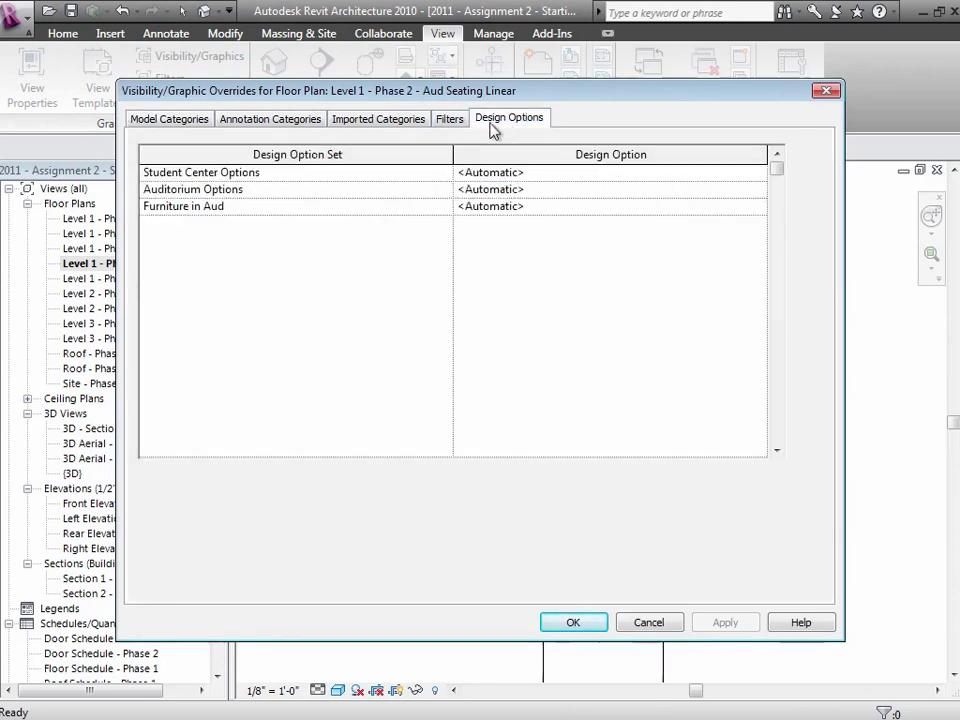
click(758, 211)
click(628, 244)
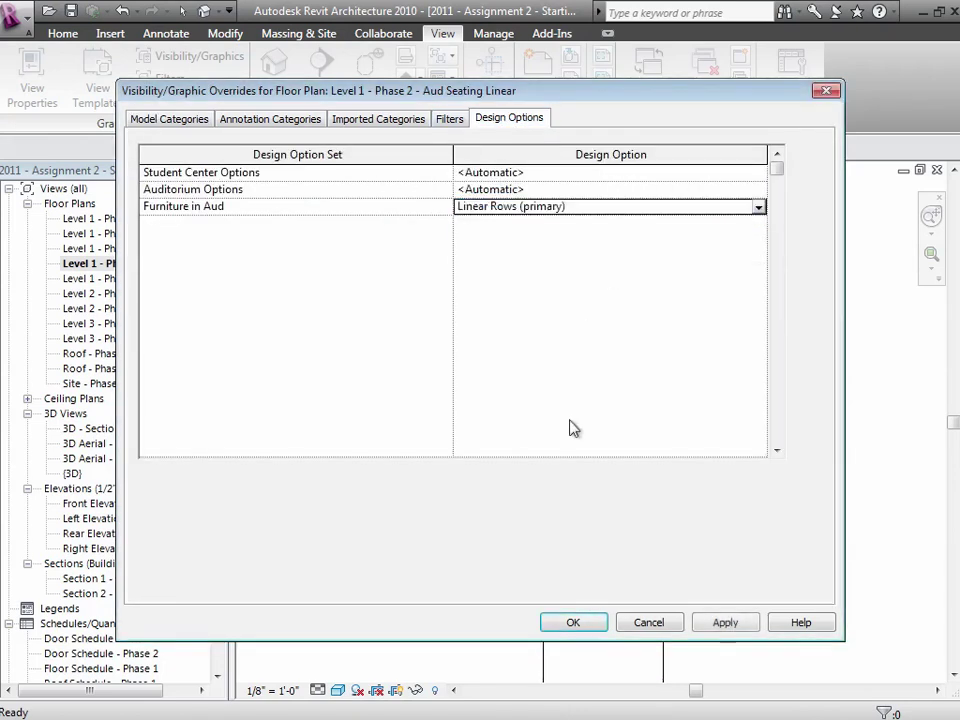
click(584, 622)
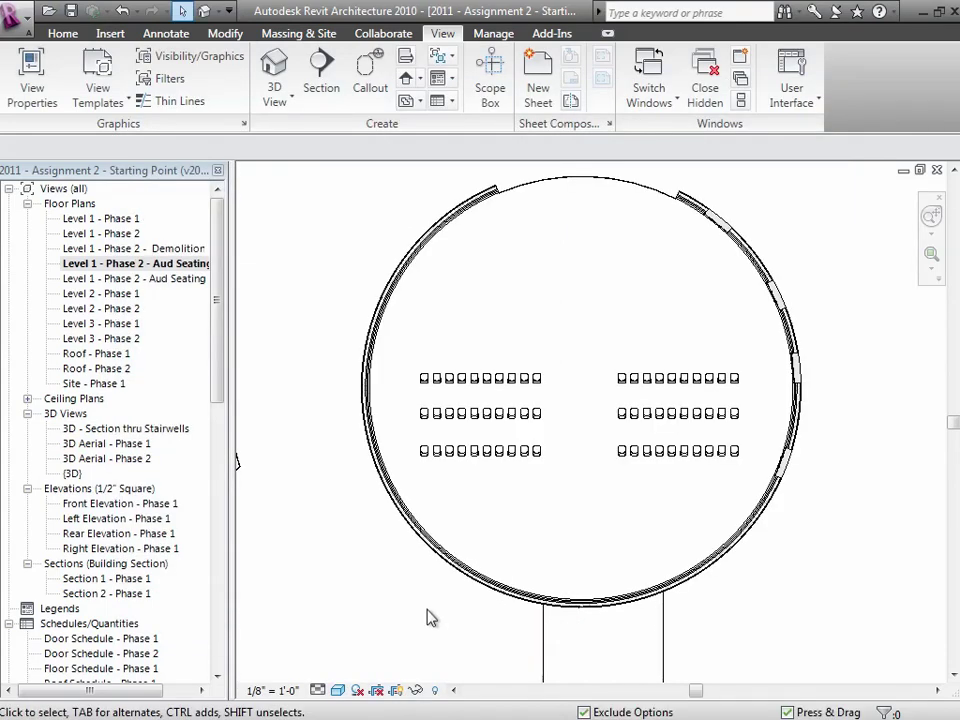
- Compare the round and linear seating plans, also with Curved Rows as the active option, and return to Main Model
double_click(183, 280)
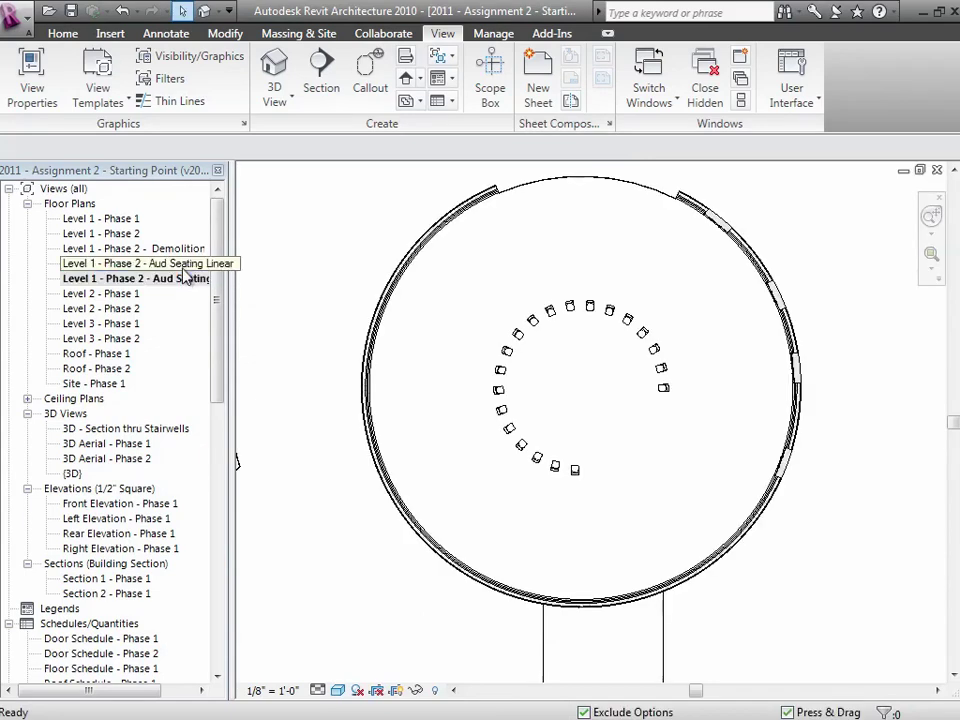
double_click(183, 266)
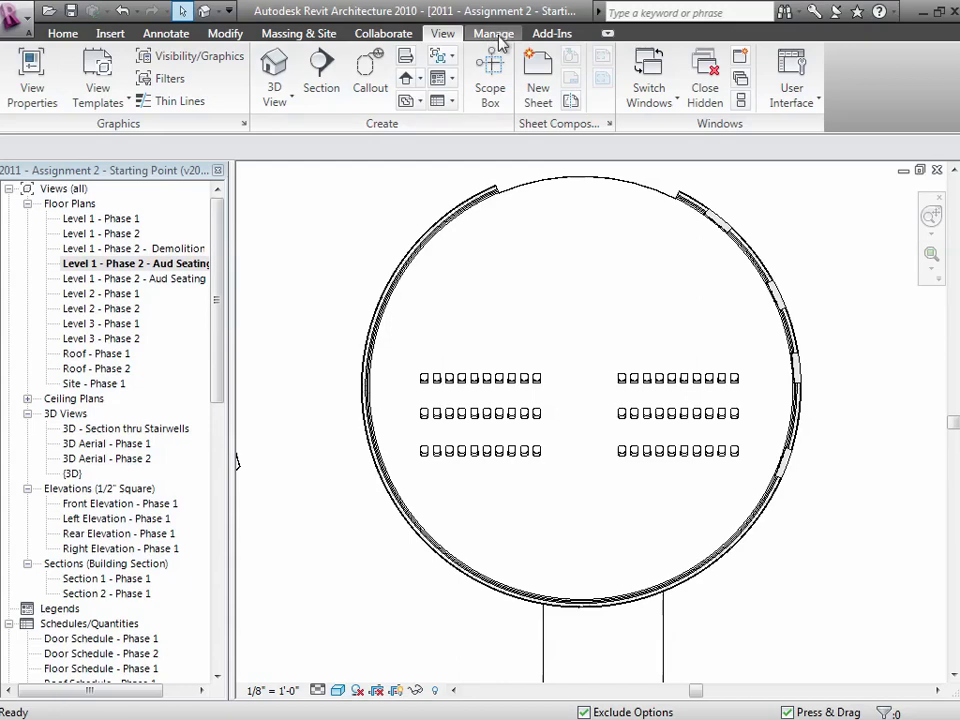
click(495, 36)
click(144, 101)
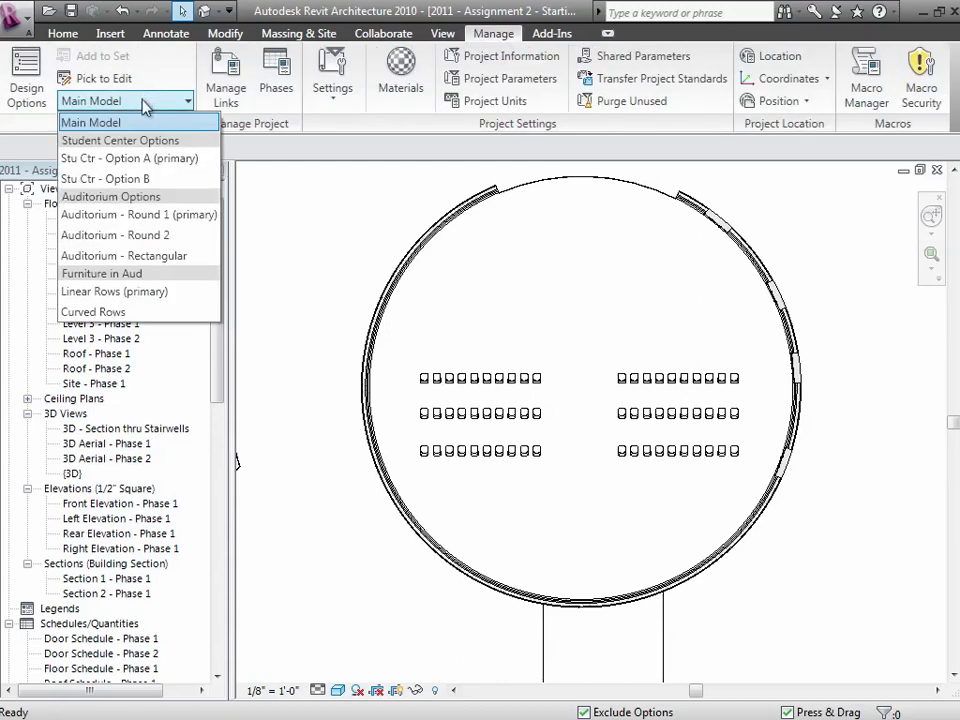
click(116, 312)
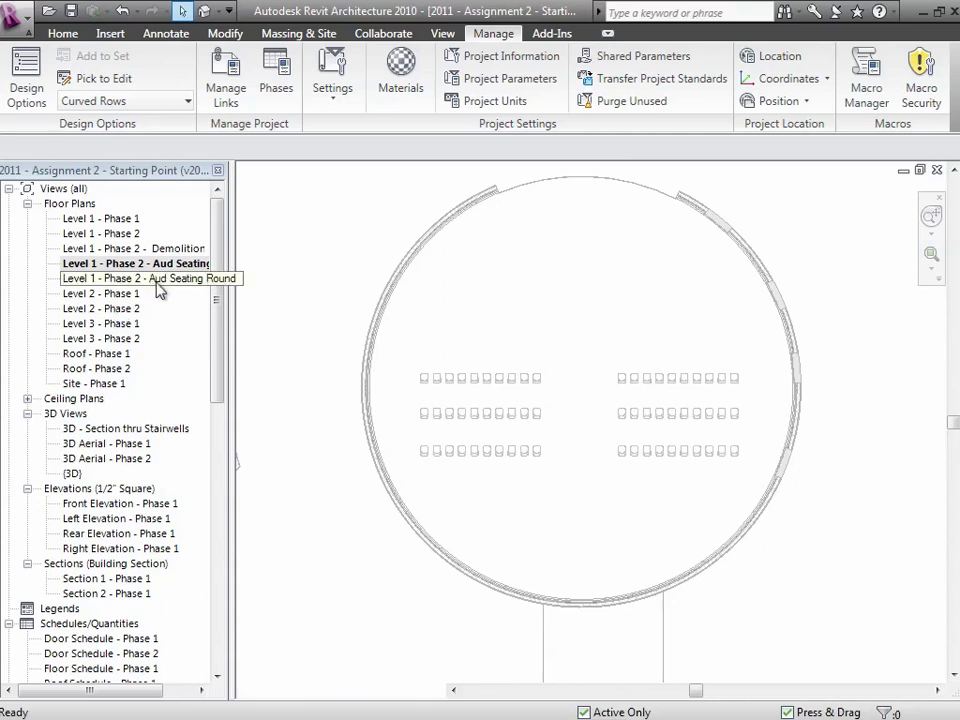
double_click(156, 280)
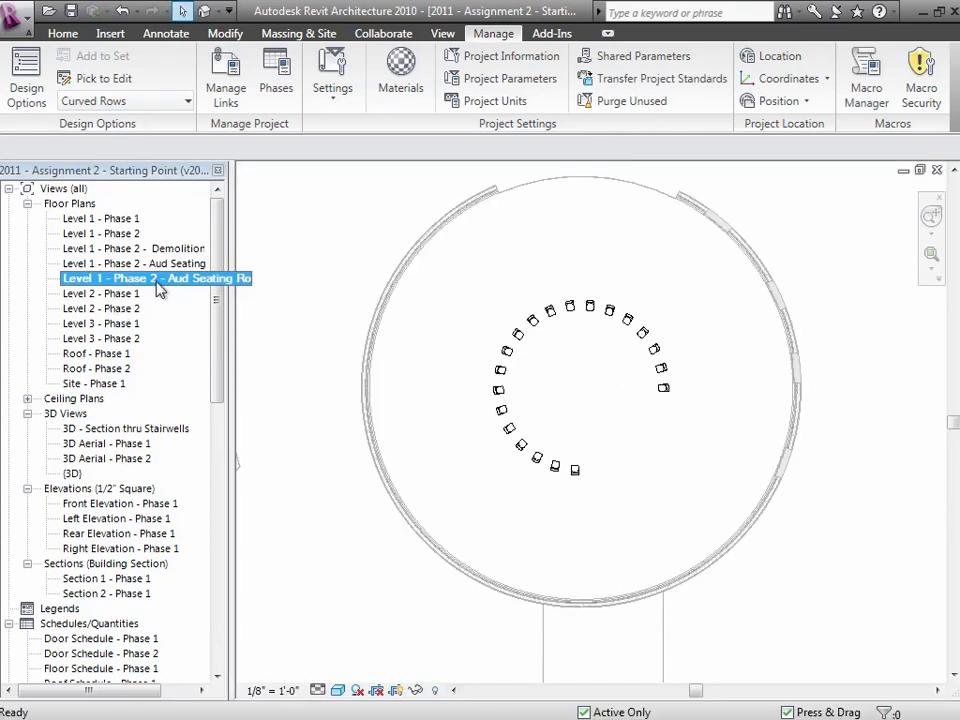
double_click(156, 266)
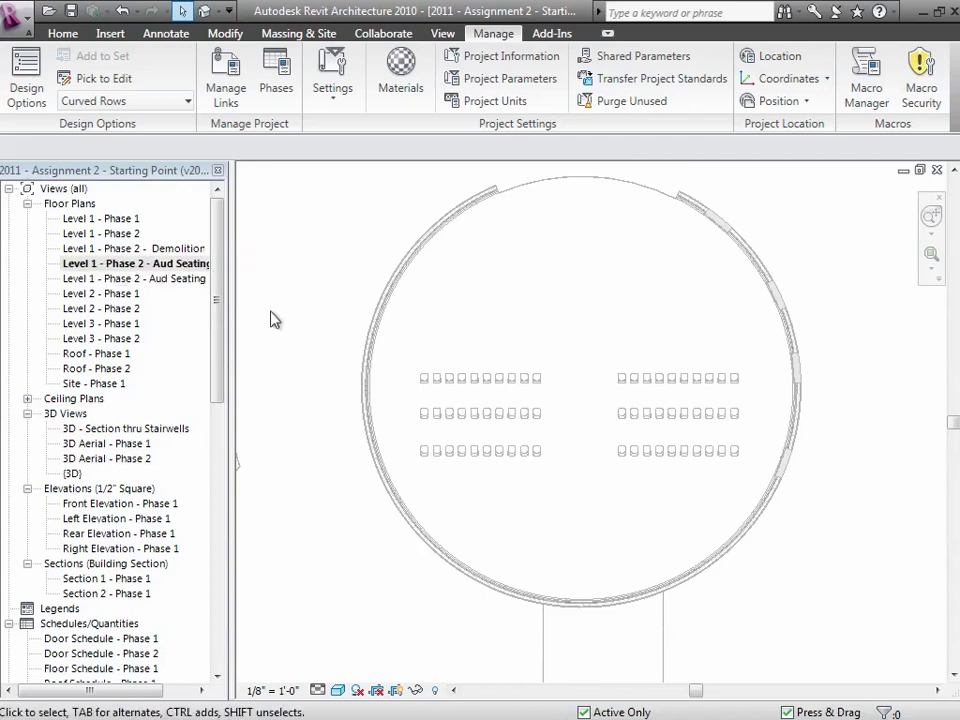
click(137, 104)
click(124, 123)
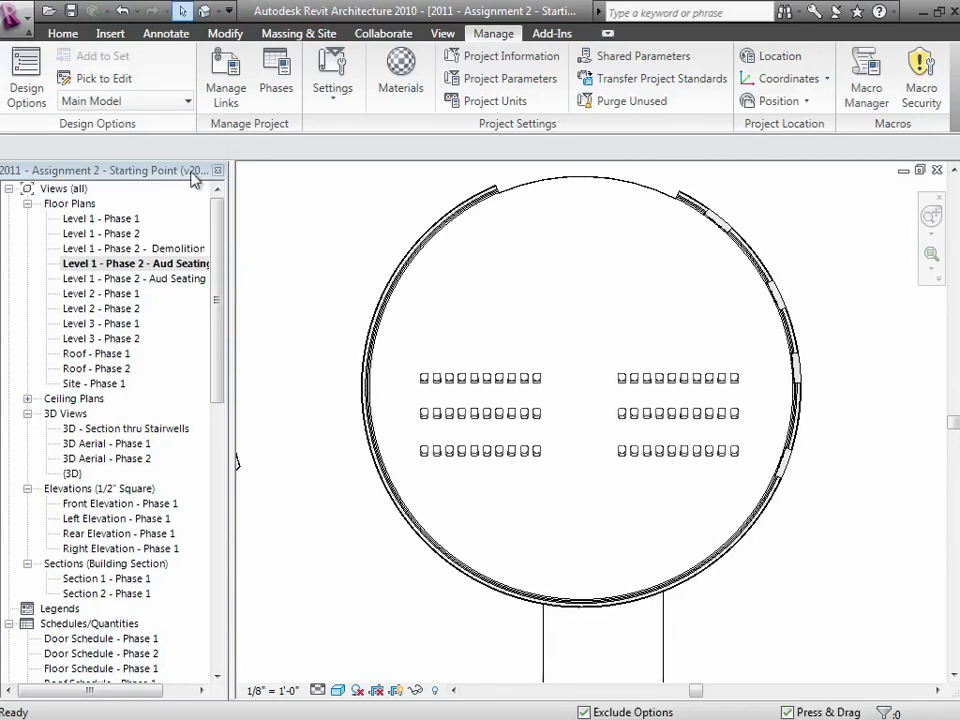
- Open the Level 1 - Phase 2 - Aud Seating Round floor plan
click(192, 280)
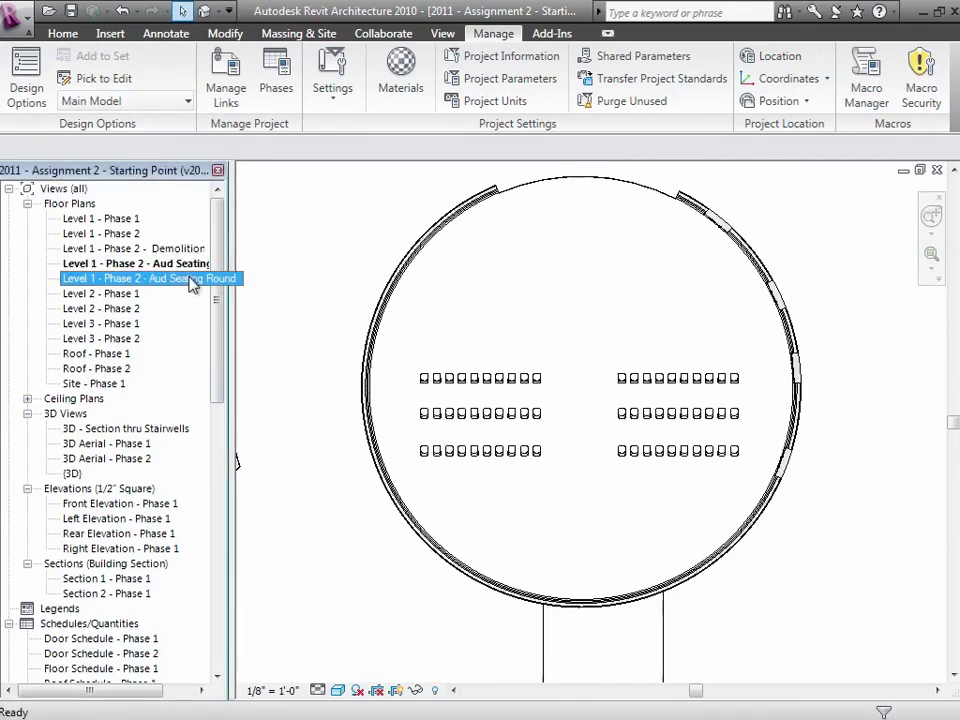
double_click(192, 280)
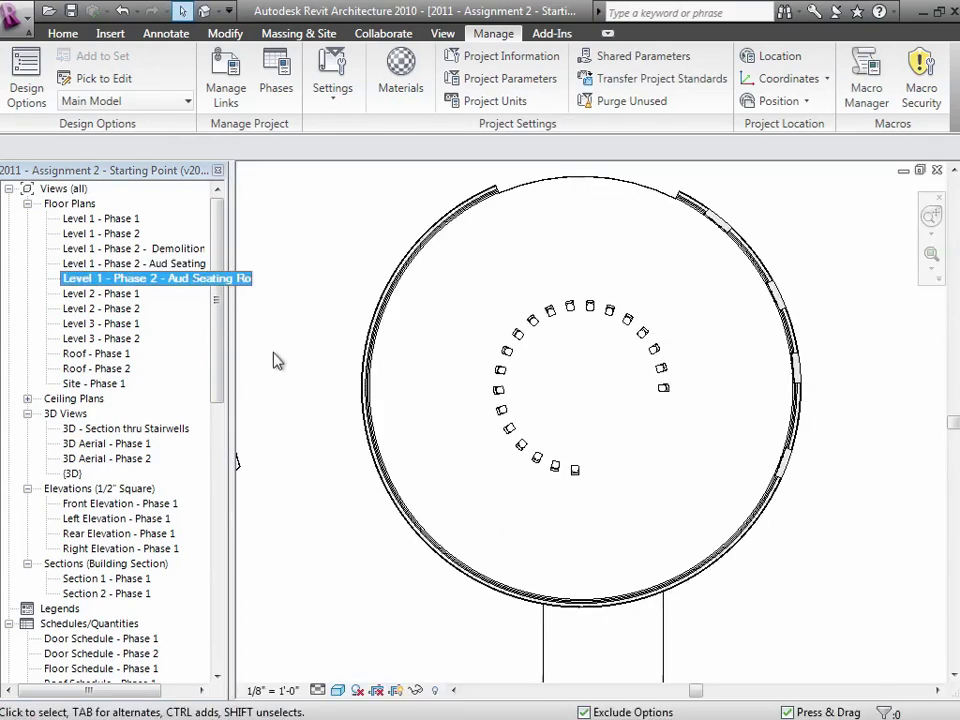
key(z)
key(o)
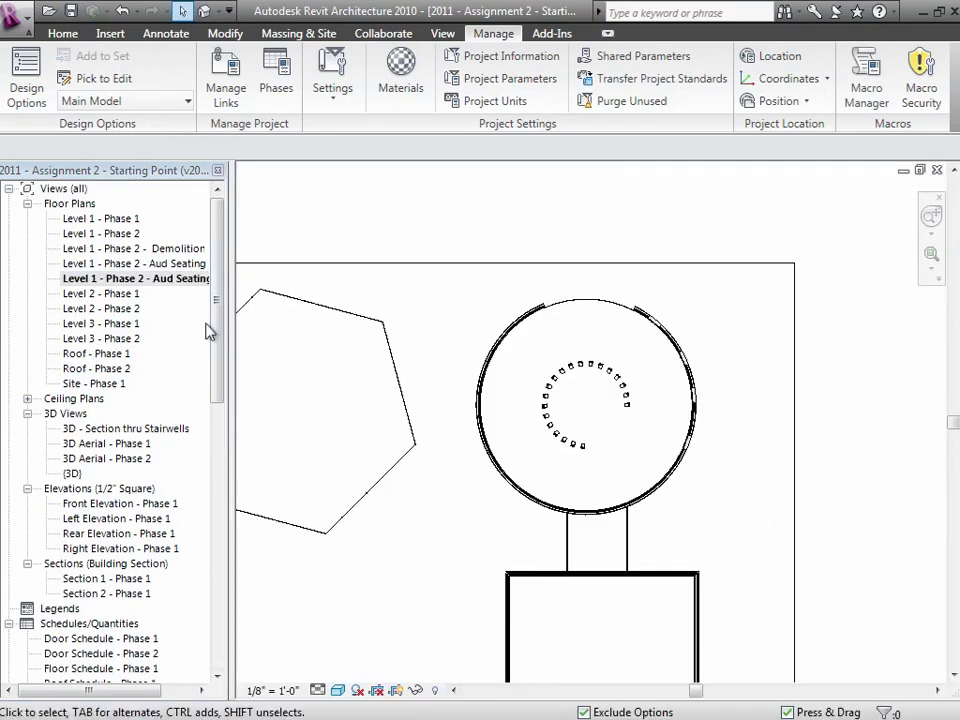
click(155, 279)
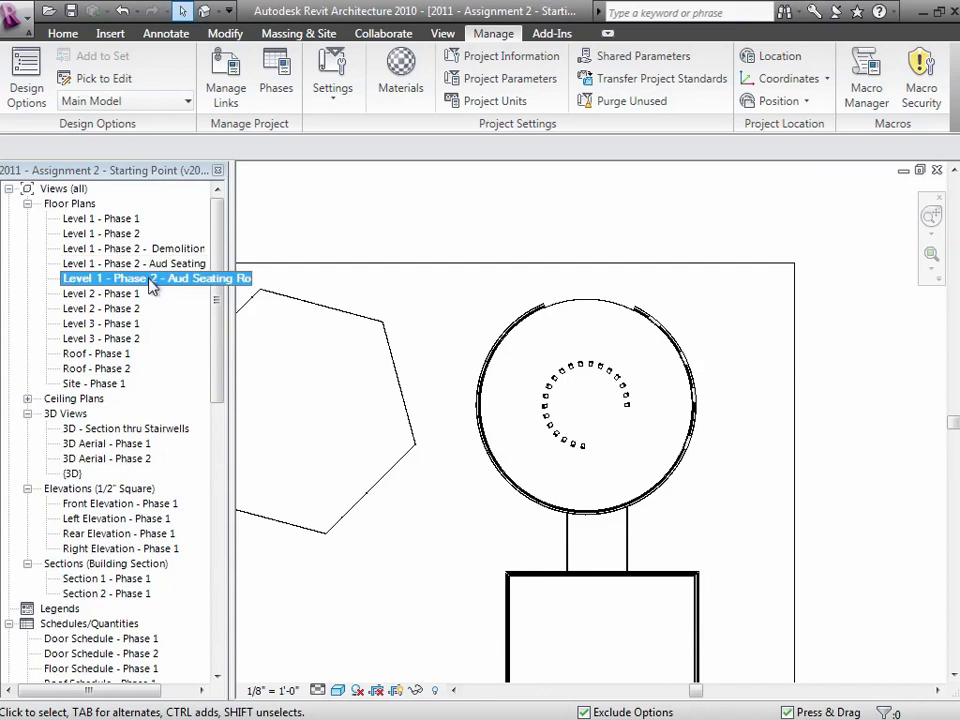
click(170, 280)
right_click(172, 285)
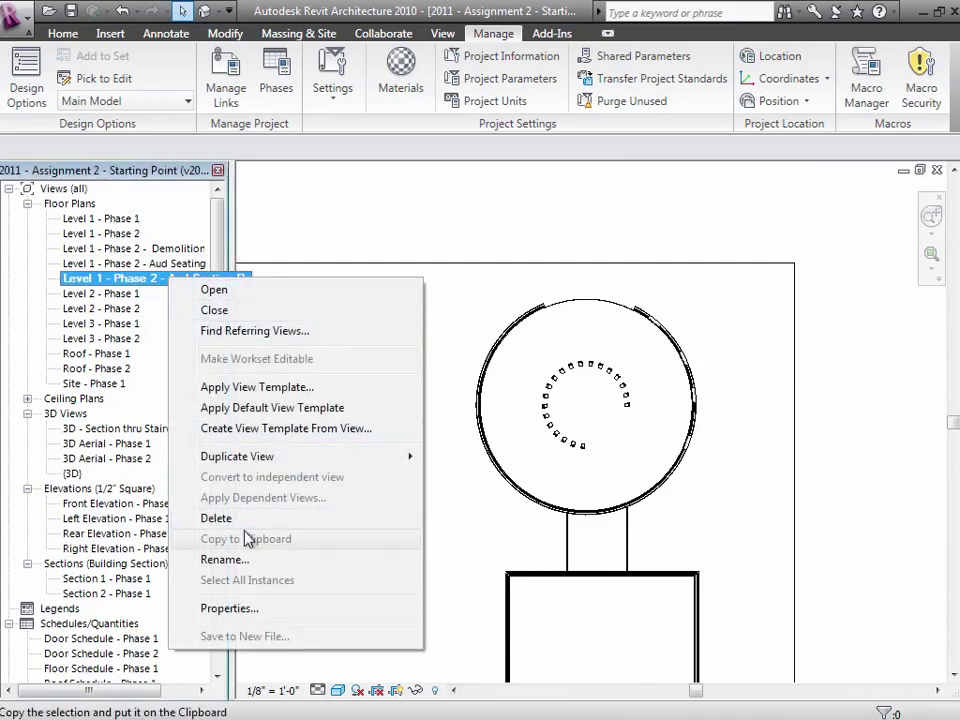
click(240, 564)
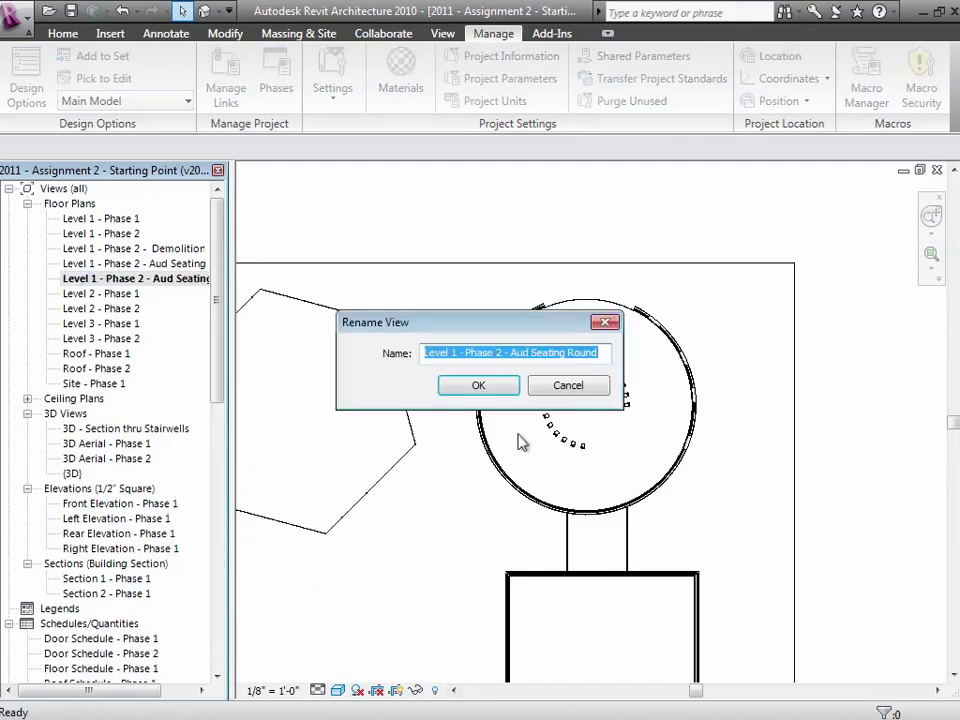
click(568, 386)
- Duplicate the Level 1 - Phase 2 - Aud Seating Round floor plan view without its detailing
right_click(189, 279)
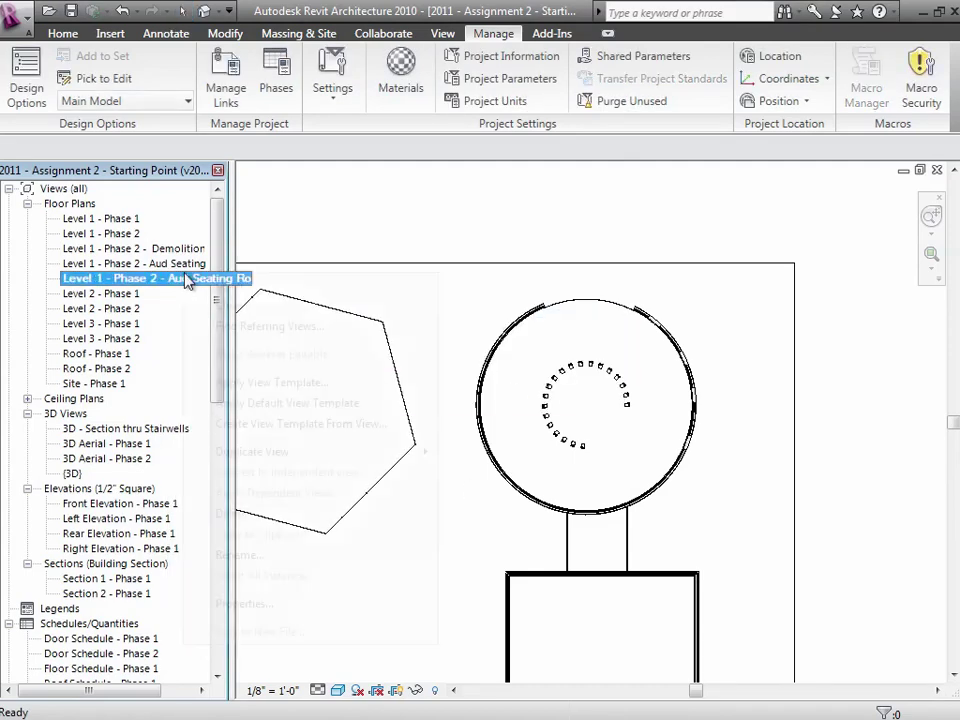
mouse_move(252, 456)
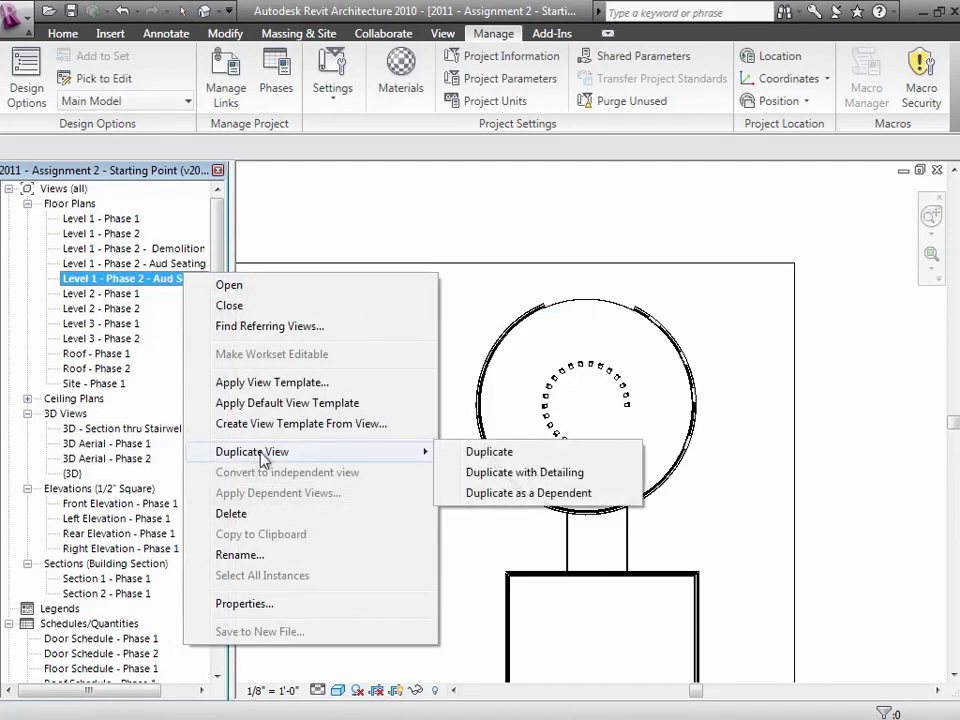
click(480, 451)
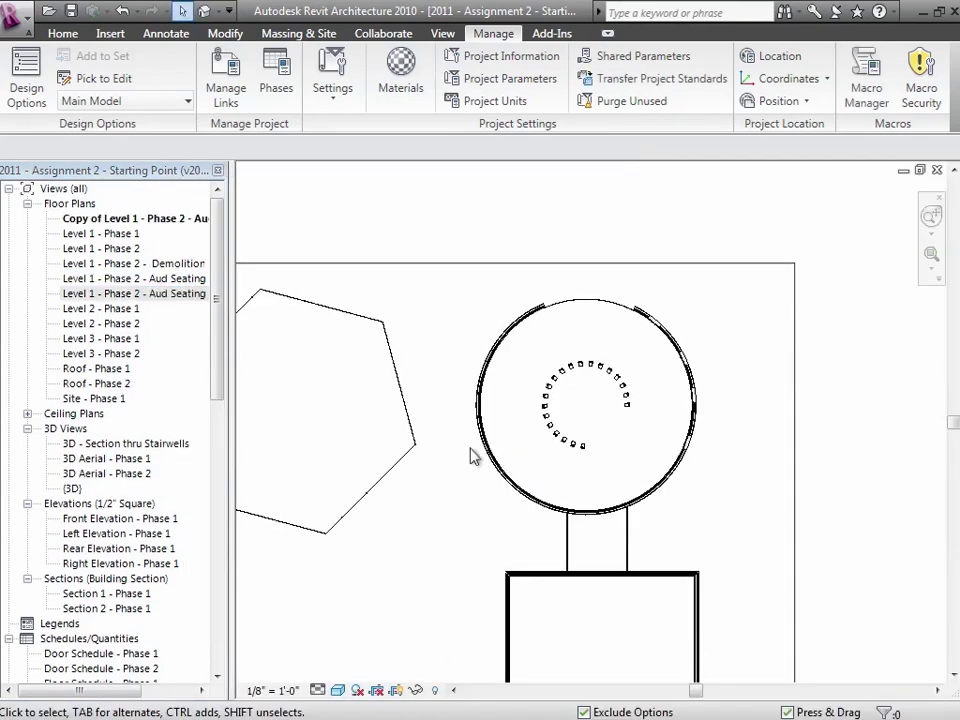
- Rename the copied floor plan view as Level 1 - Phase 2 - Aud Rectangular
right_click(185, 228)
click(232, 505)
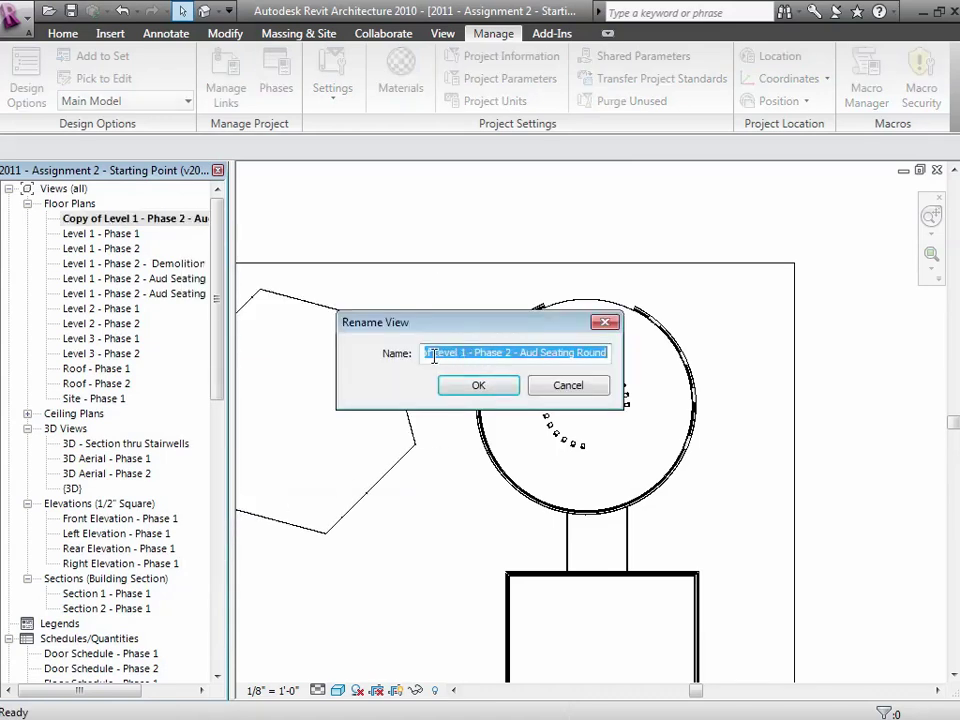
drag(433, 356, 276, 362)
key(Delete)
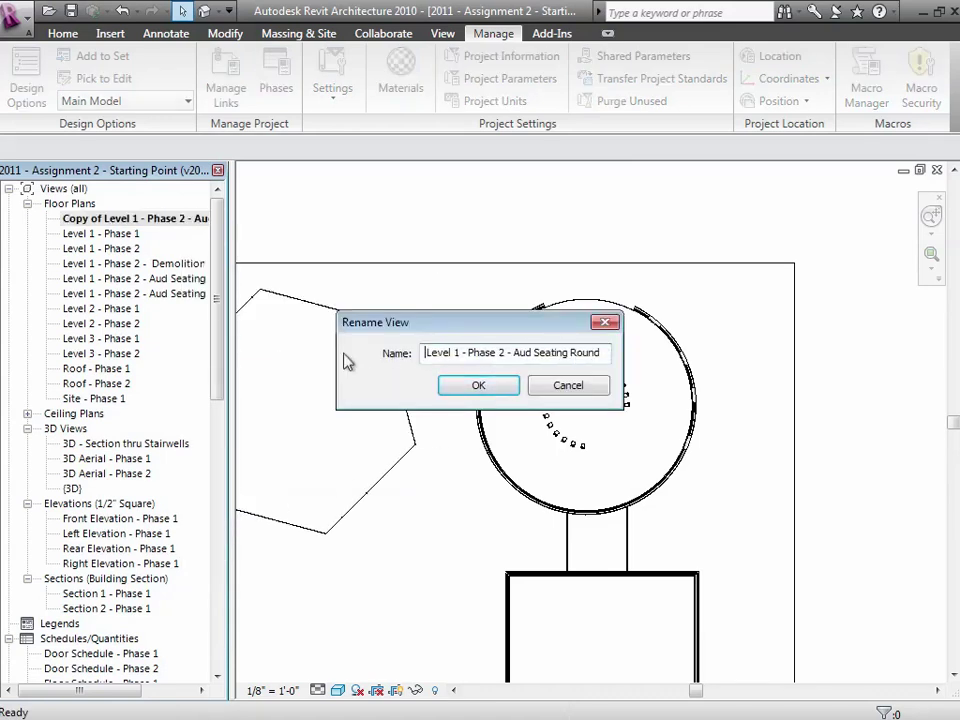
drag(533, 353, 679, 364)
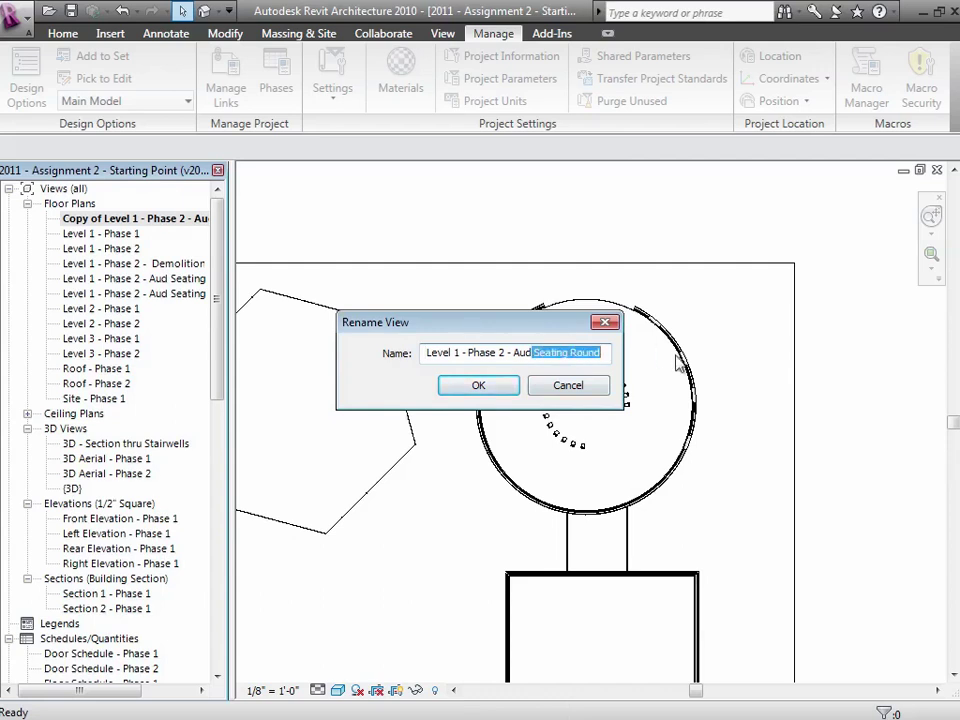
key(Delete)
text(Rectan)
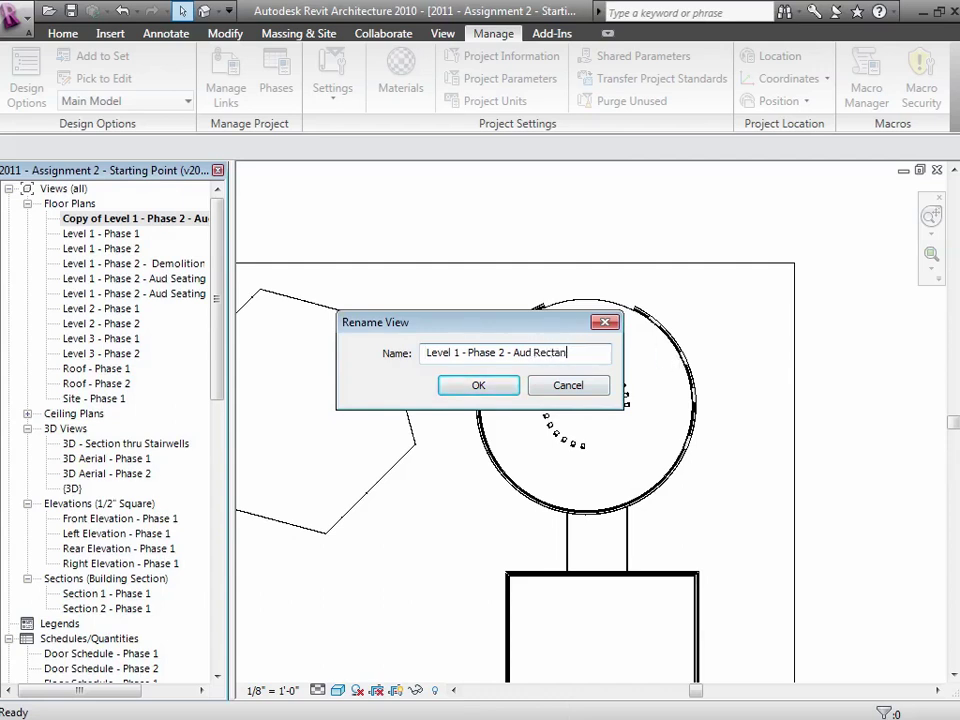
text(gular)
click(506, 390)
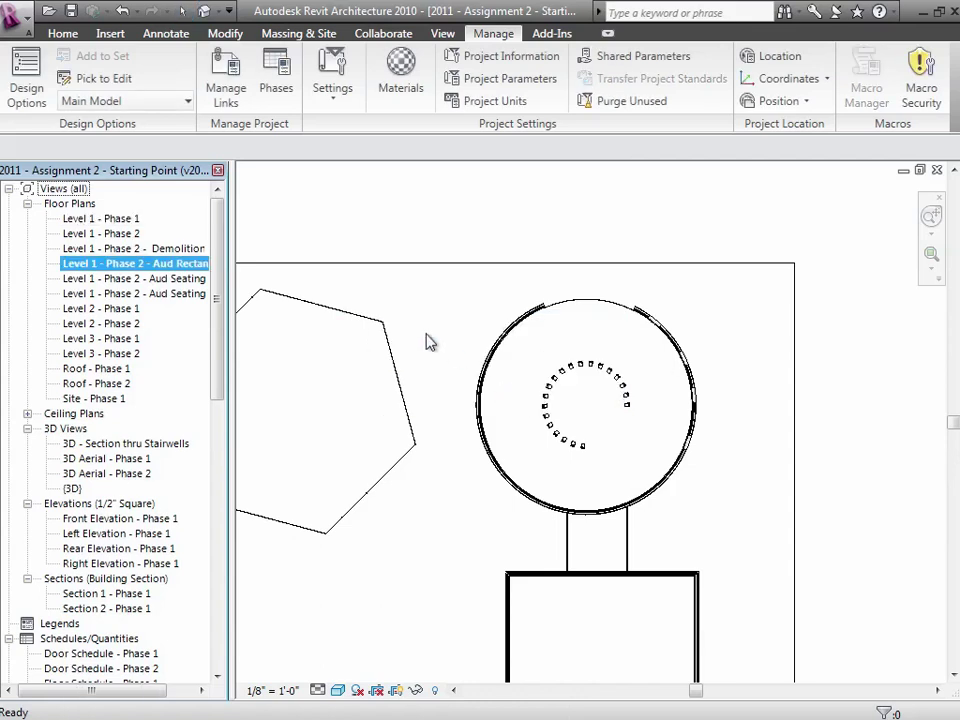
- Set the Auditorium Options design option to Auditorium - Rectangular in the Aud Rectangular plan's visibility overrides
click(441, 33)
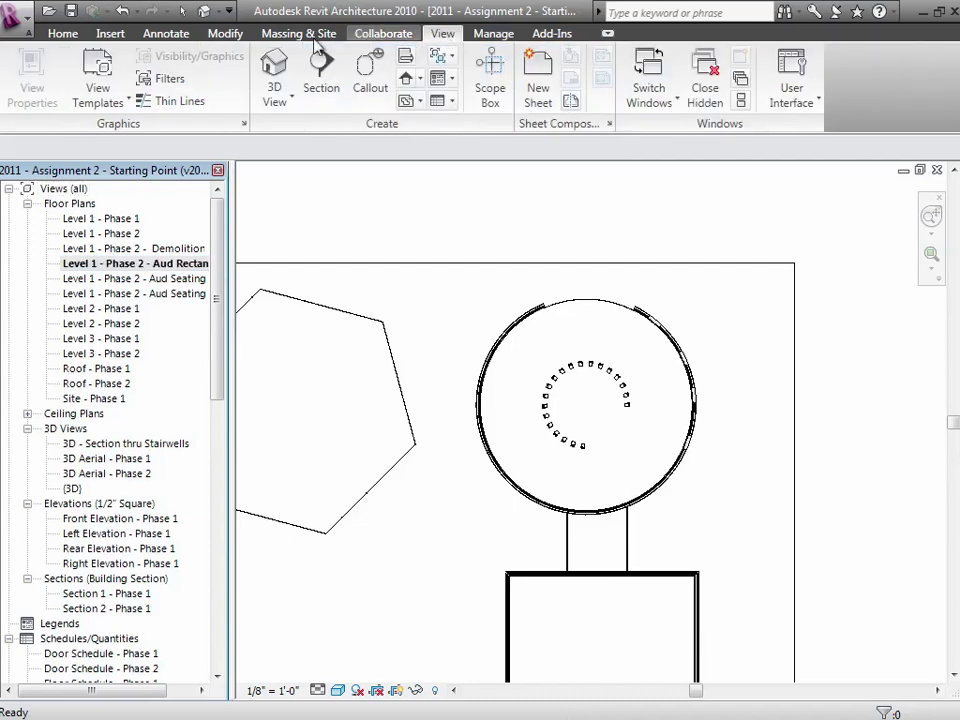
click(185, 264)
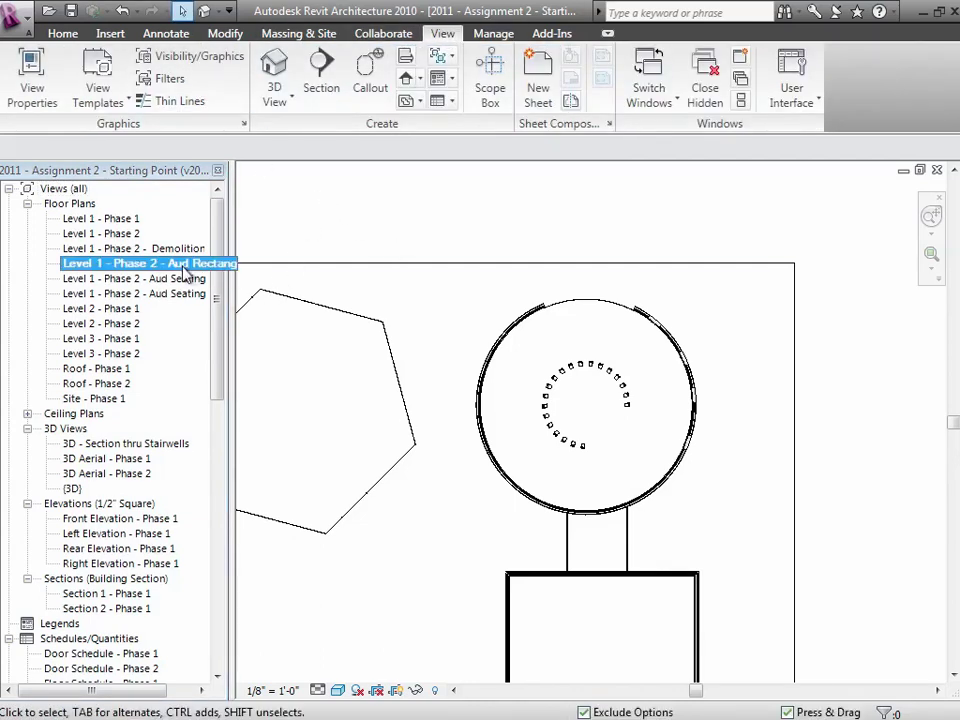
click(326, 206)
click(224, 58)
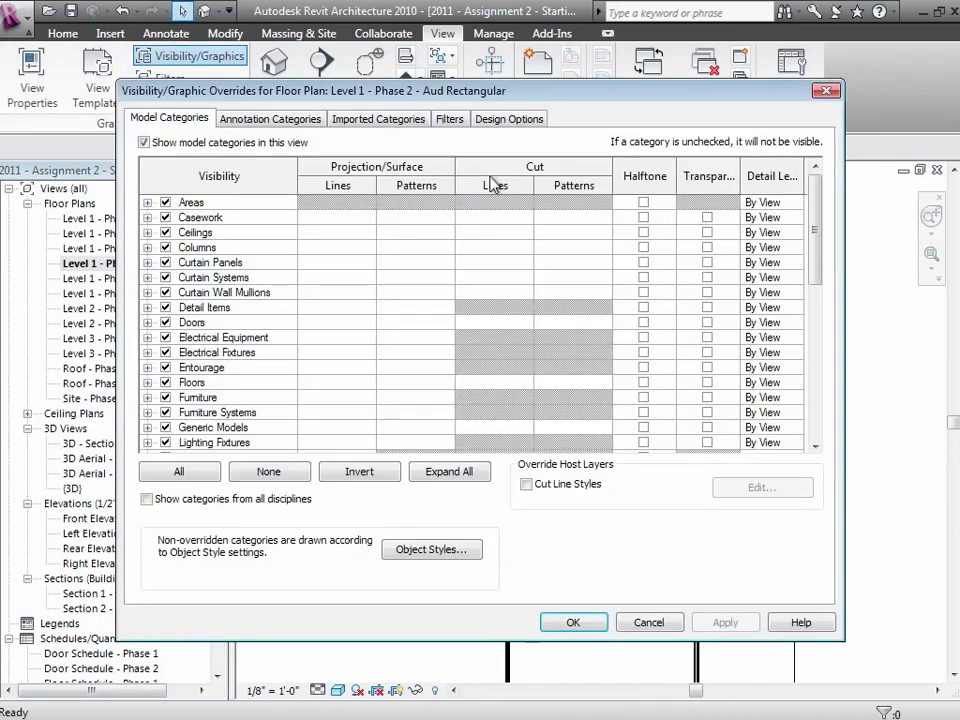
click(507, 120)
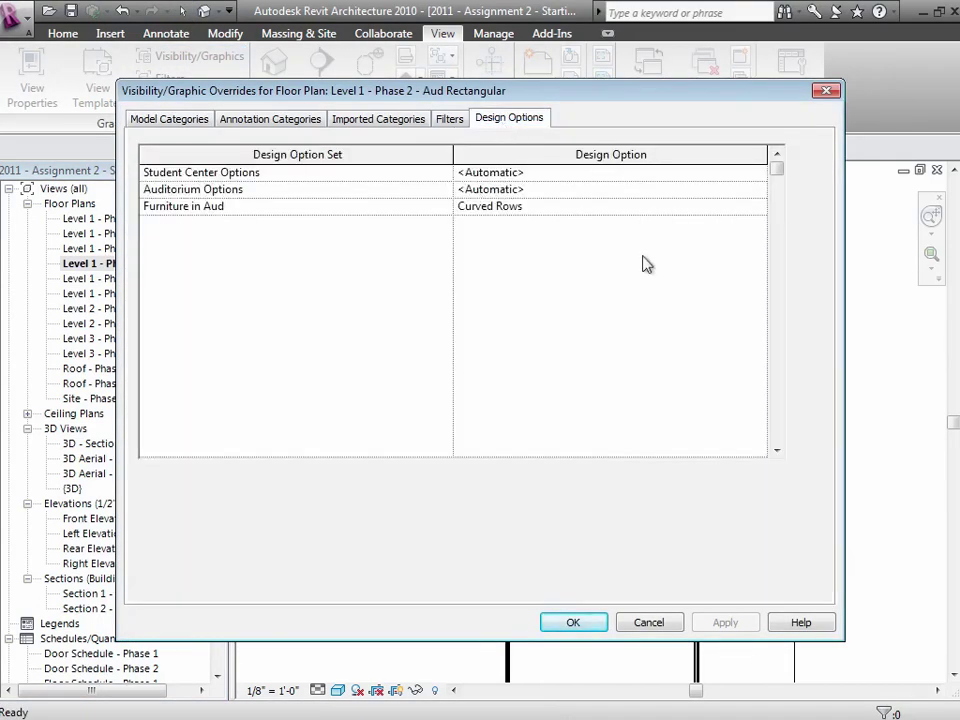
click(758, 190)
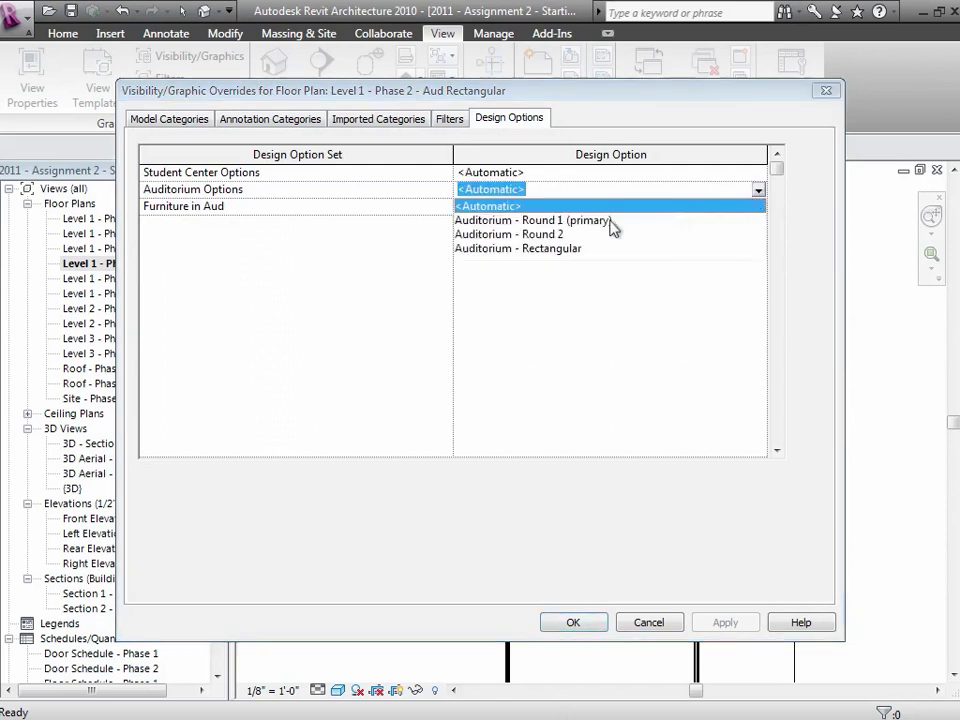
click(585, 249)
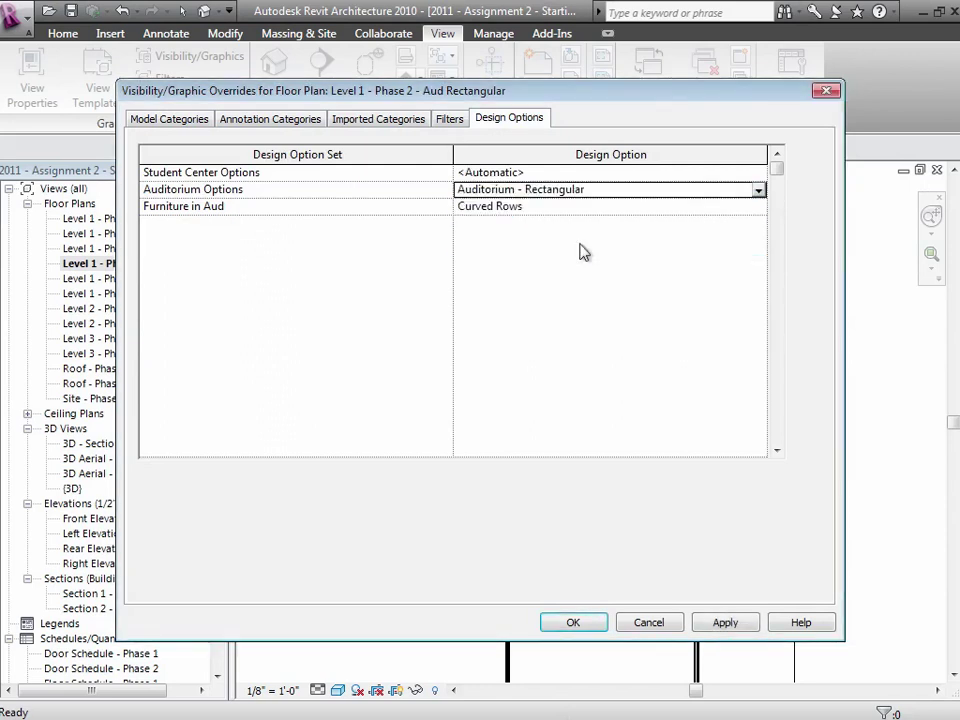
click(589, 626)
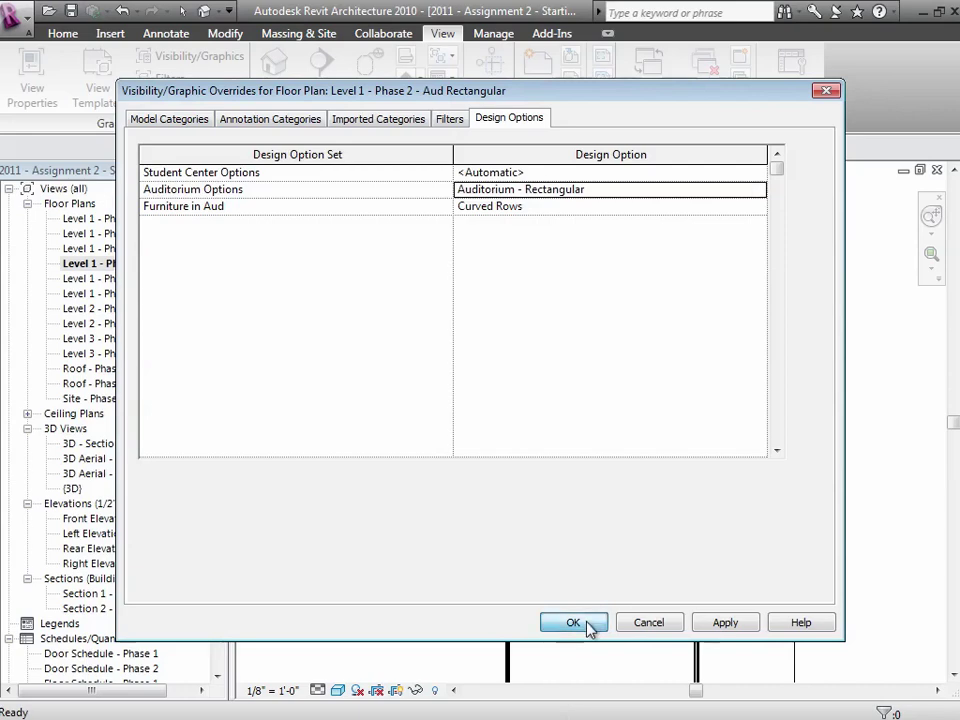